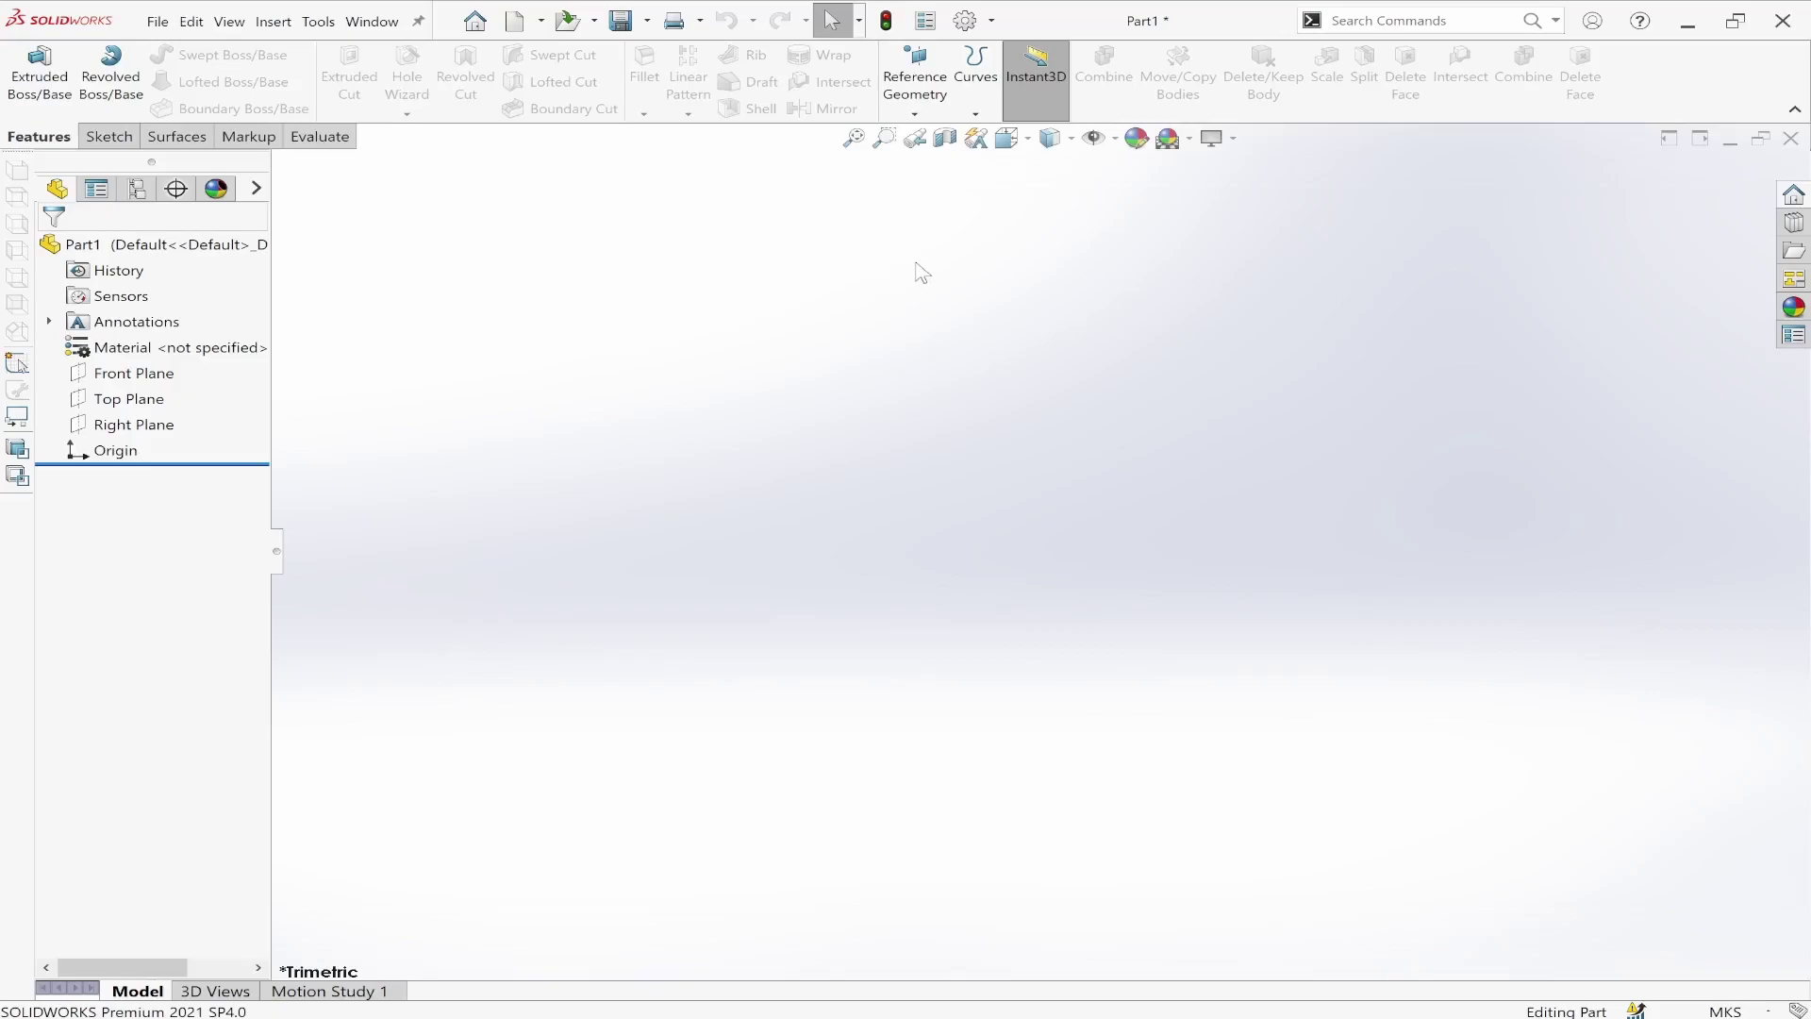
Step: Create a curve through XYZ points from the text file 2412.txt in the Downloads folder
{"action": "left_click", "coordinate": [976, 111]}
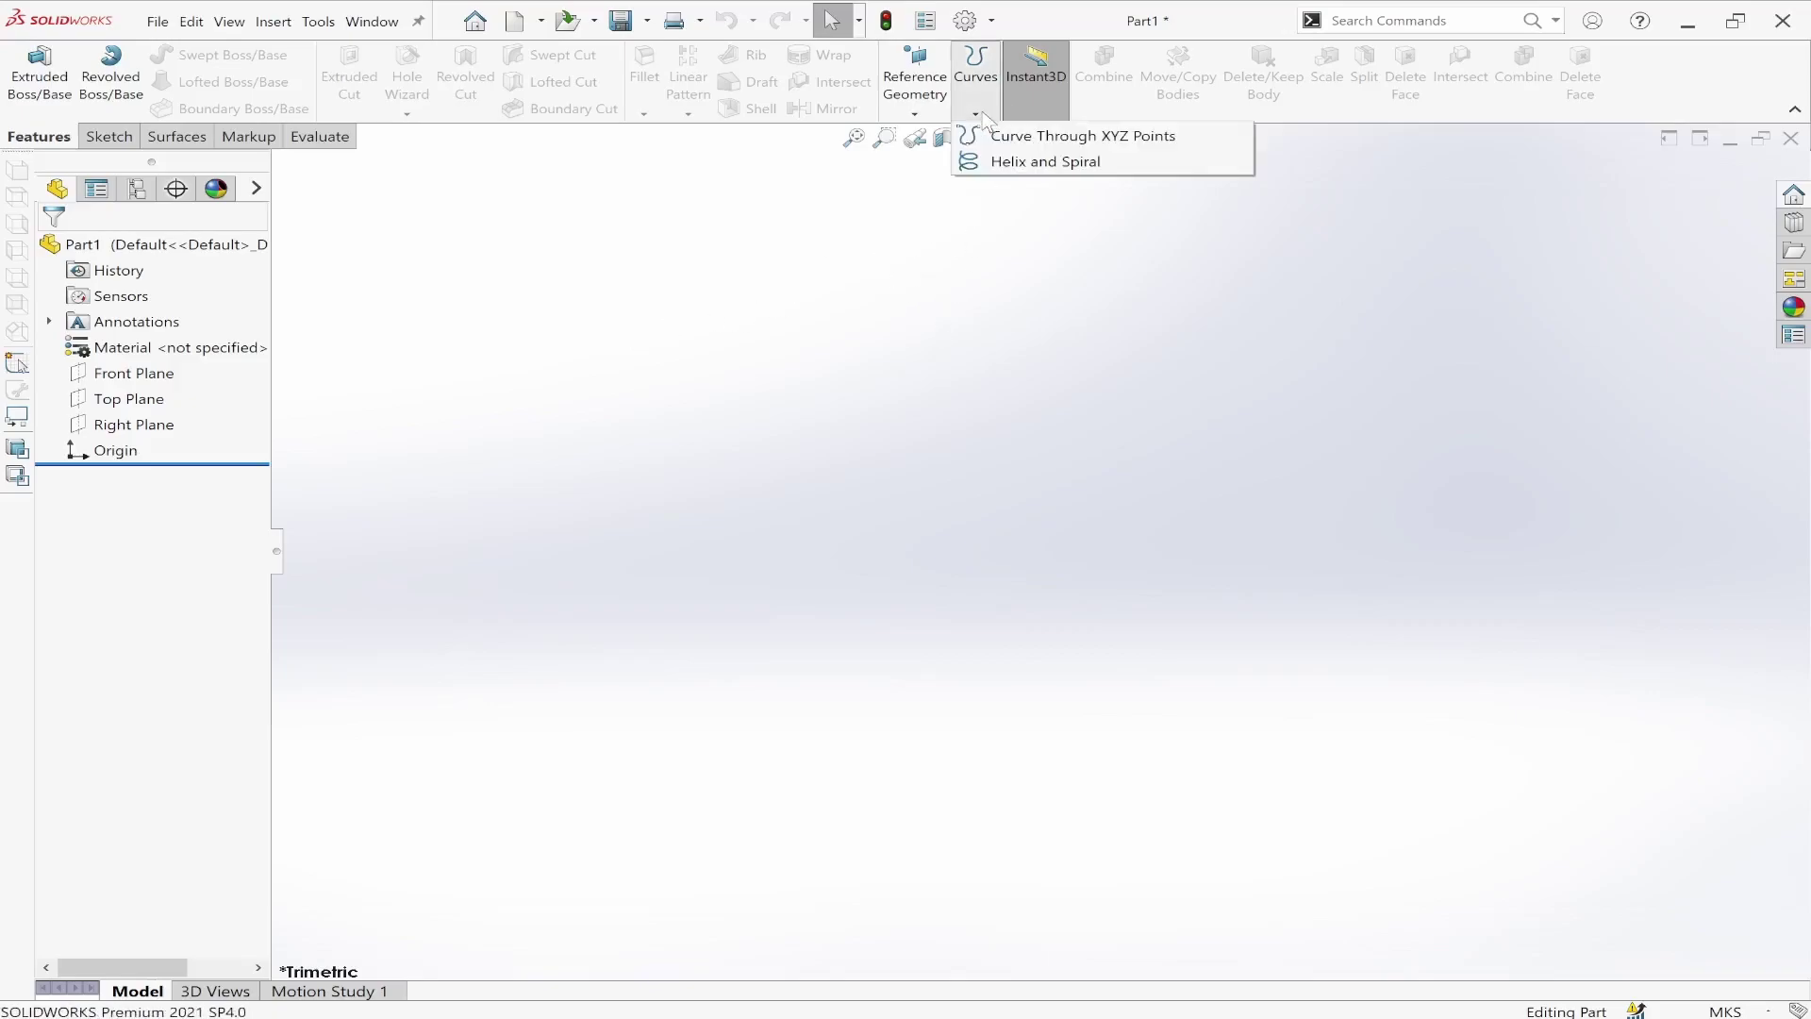
{"action": "left_click", "coordinate": [1031, 143]}
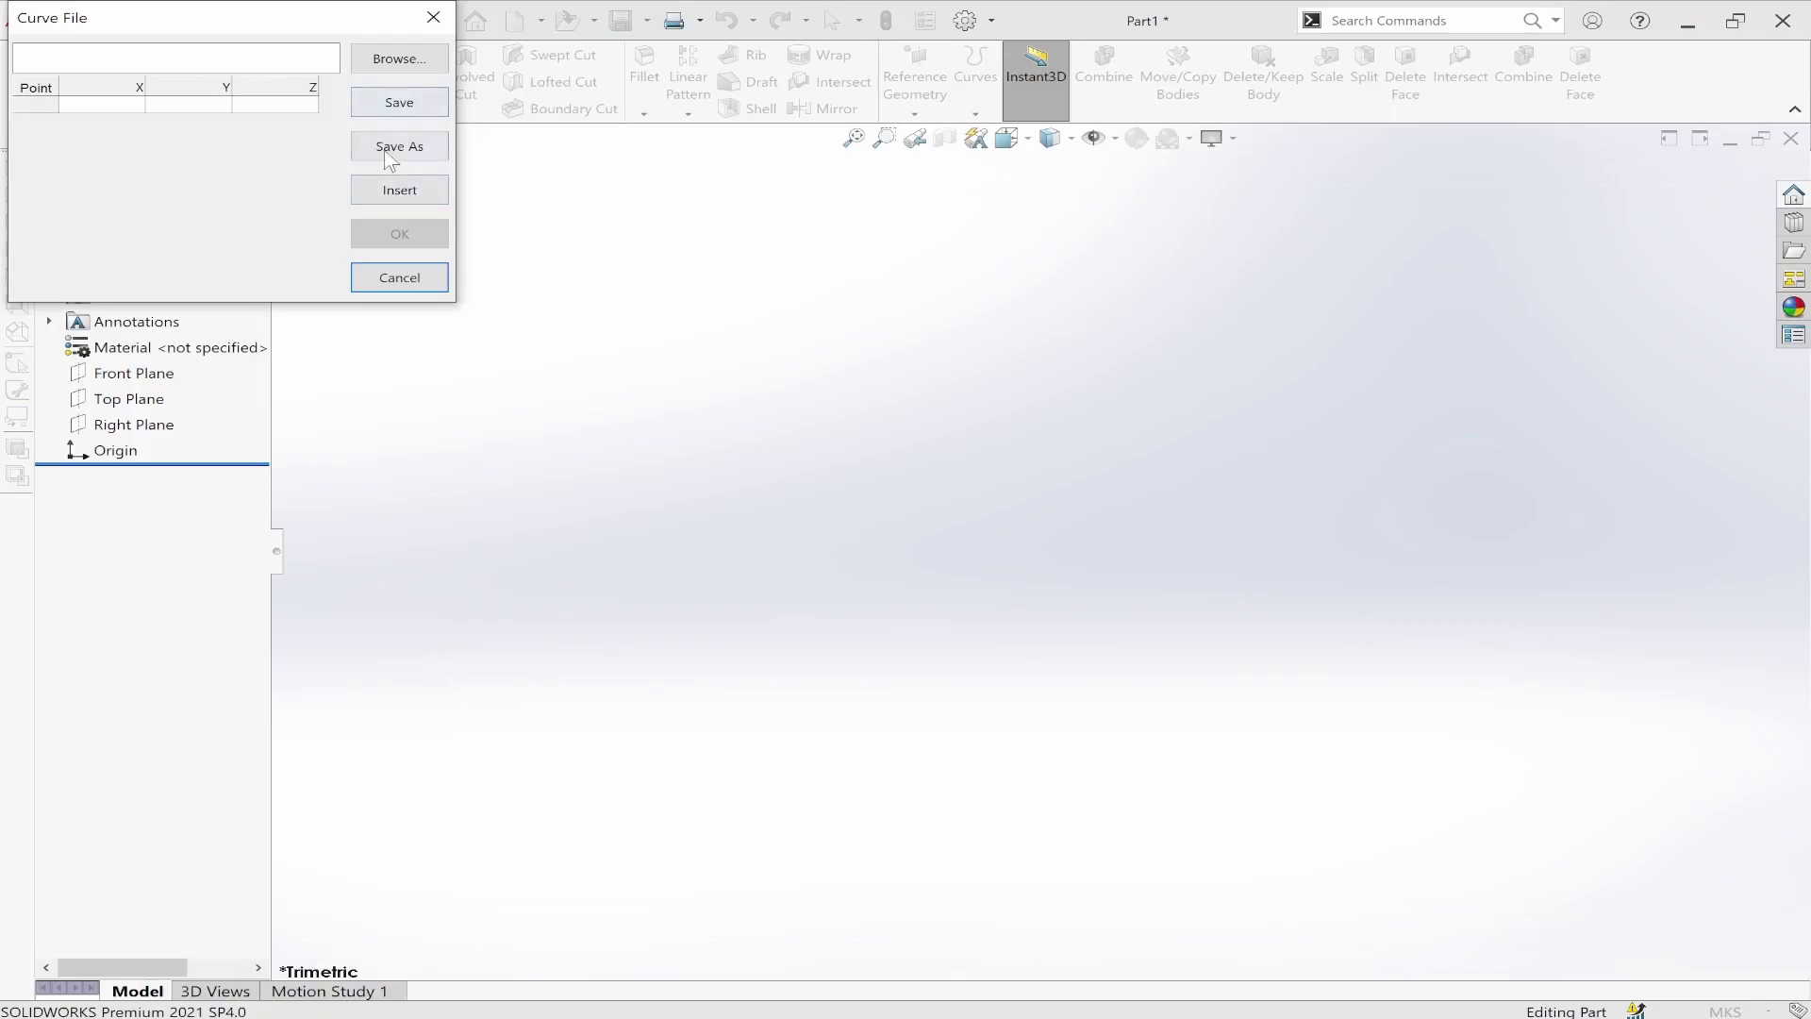
{"action": "left_click", "coordinate": [399, 59]}
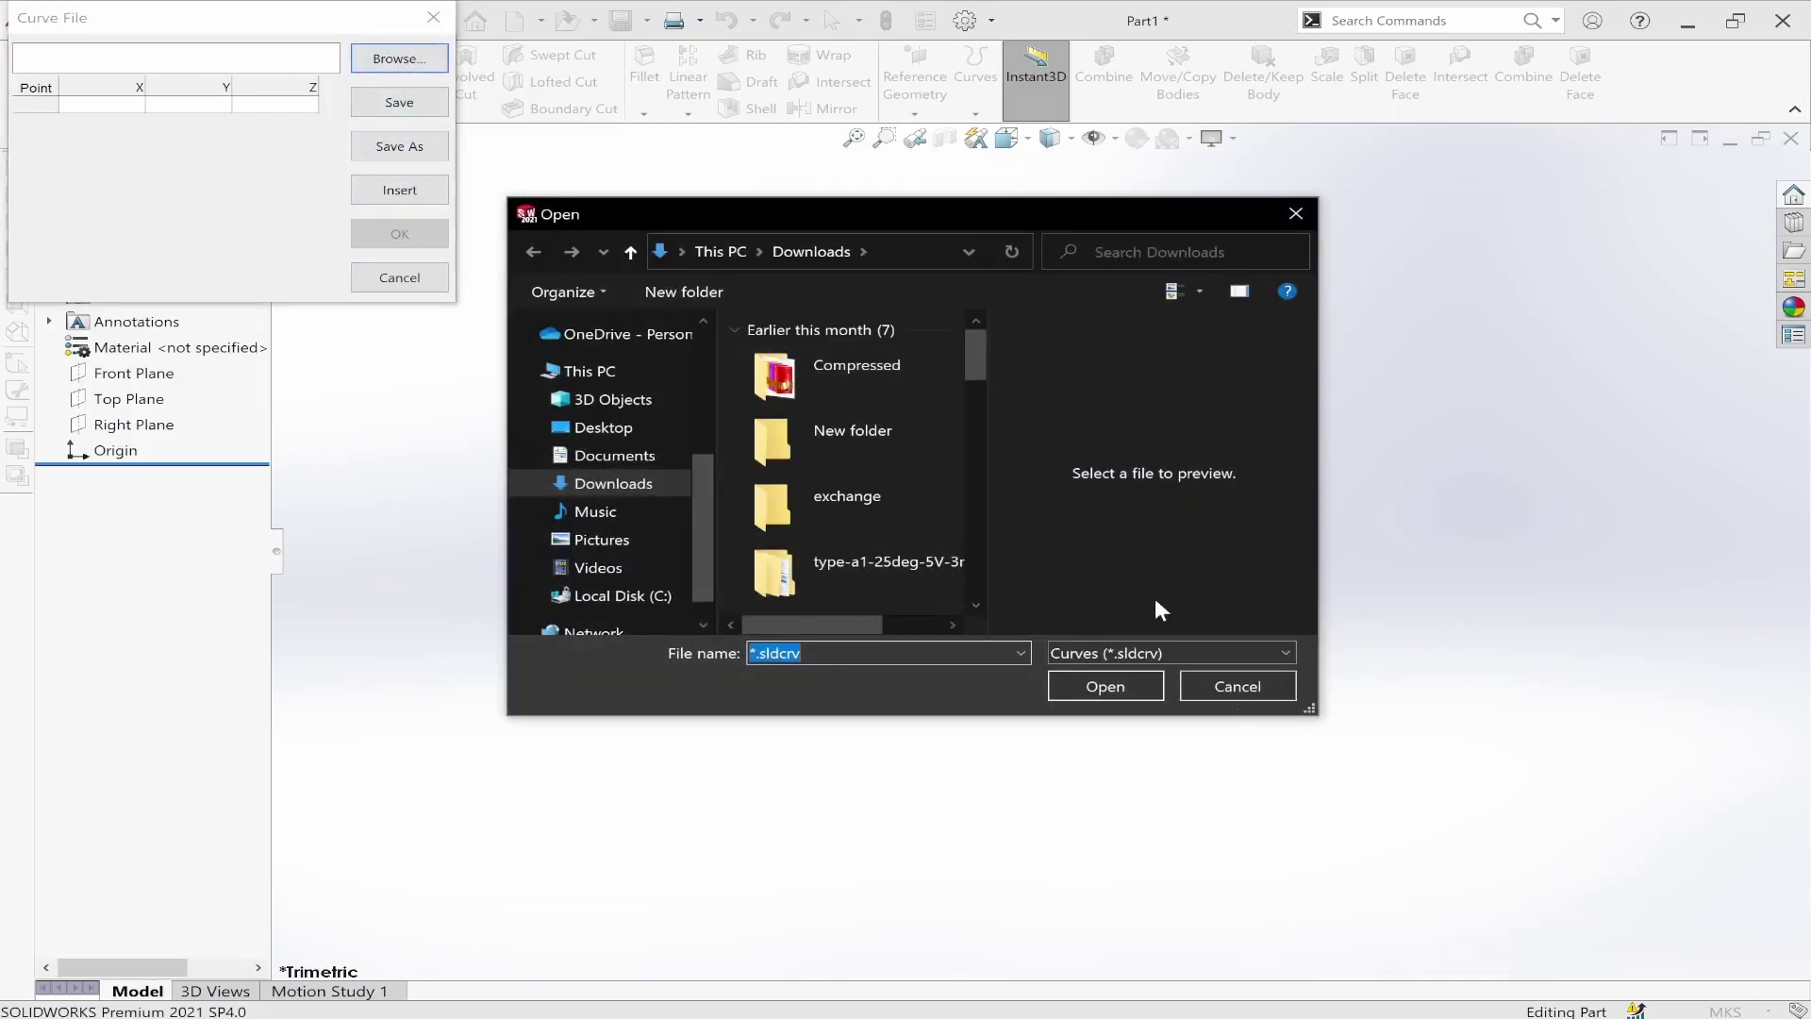
{"action": "left_click", "coordinate": [1175, 652]}
{"action": "left_click", "coordinate": [1109, 693]}
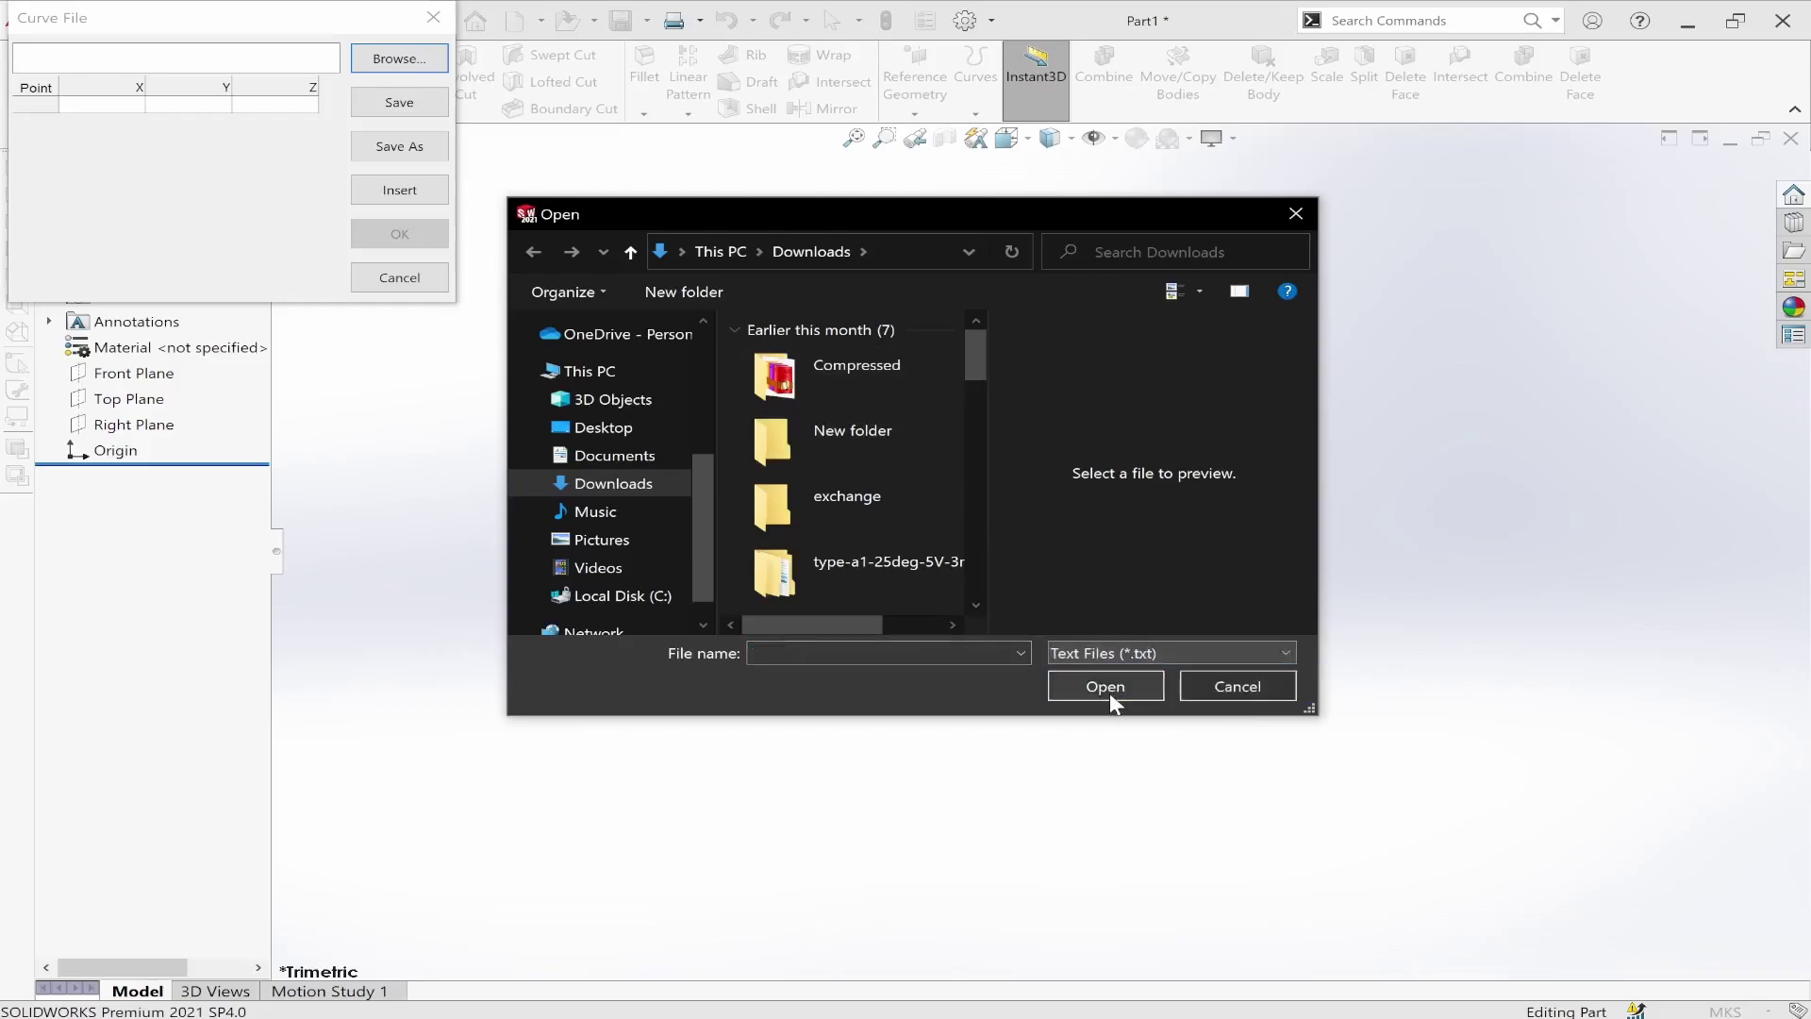
{"action": "left_click", "coordinate": [874, 398]}
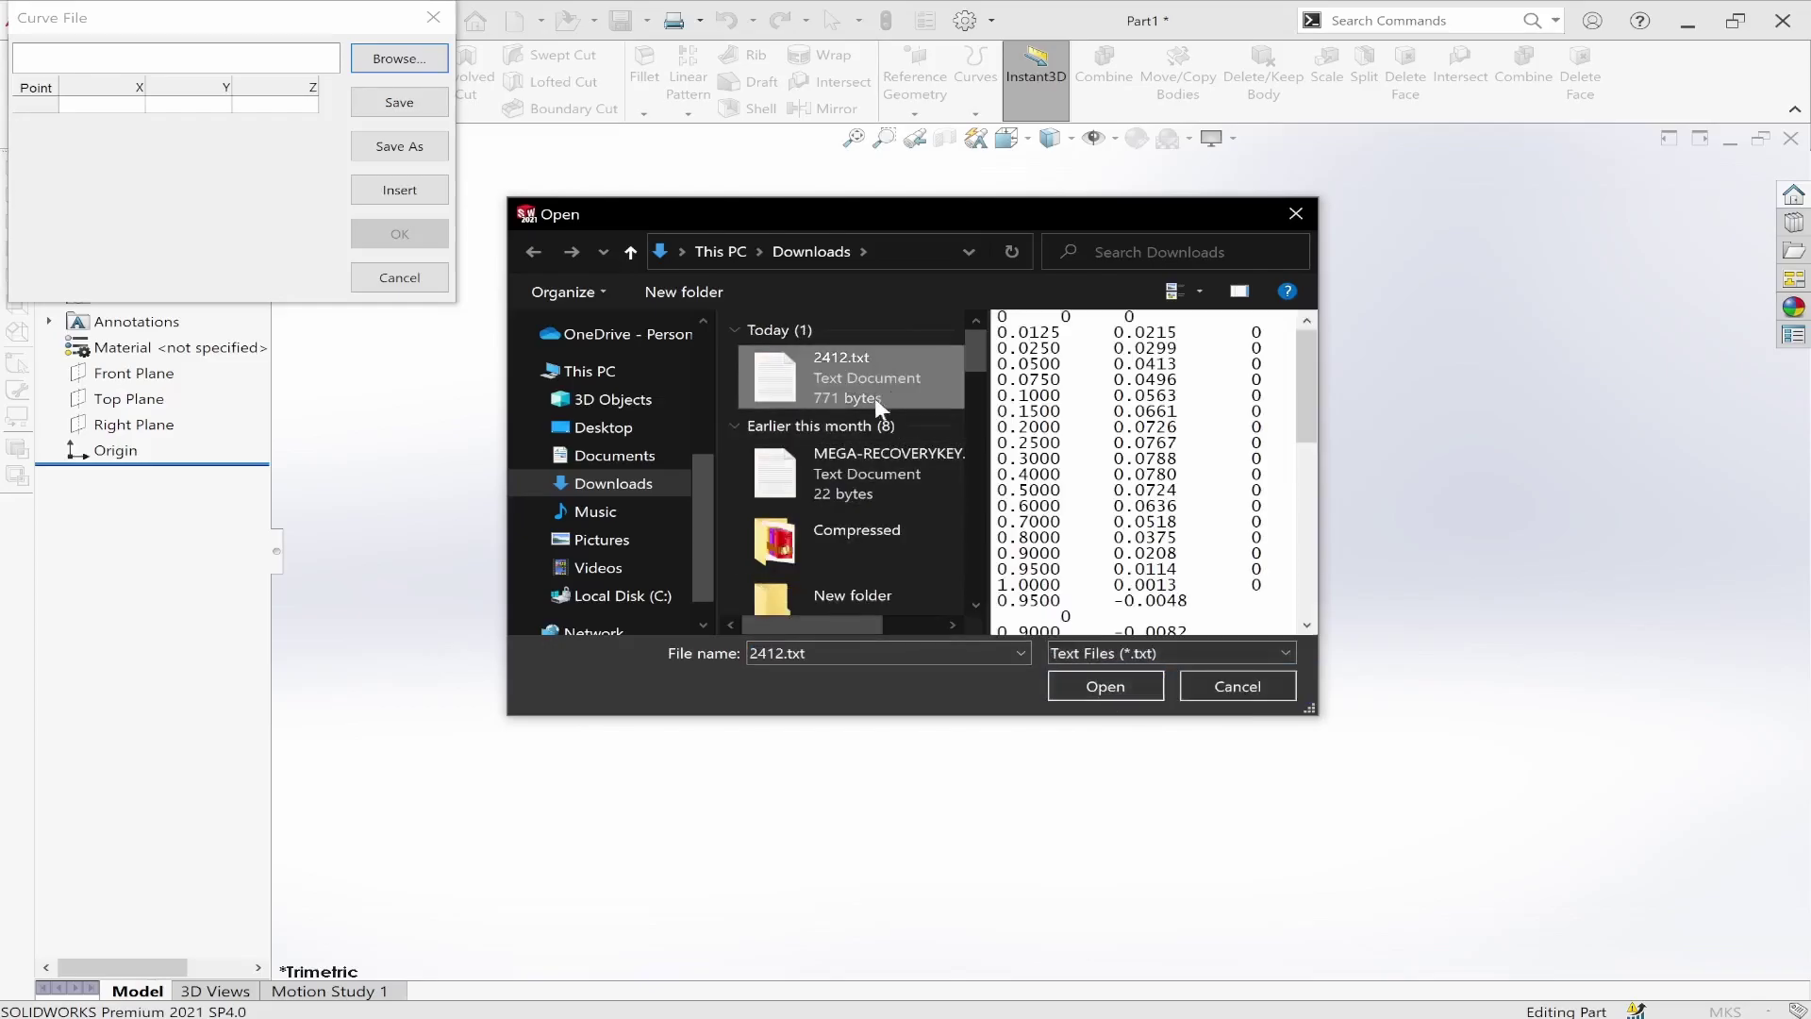
{"action": "left_click", "coordinate": [1106, 685]}
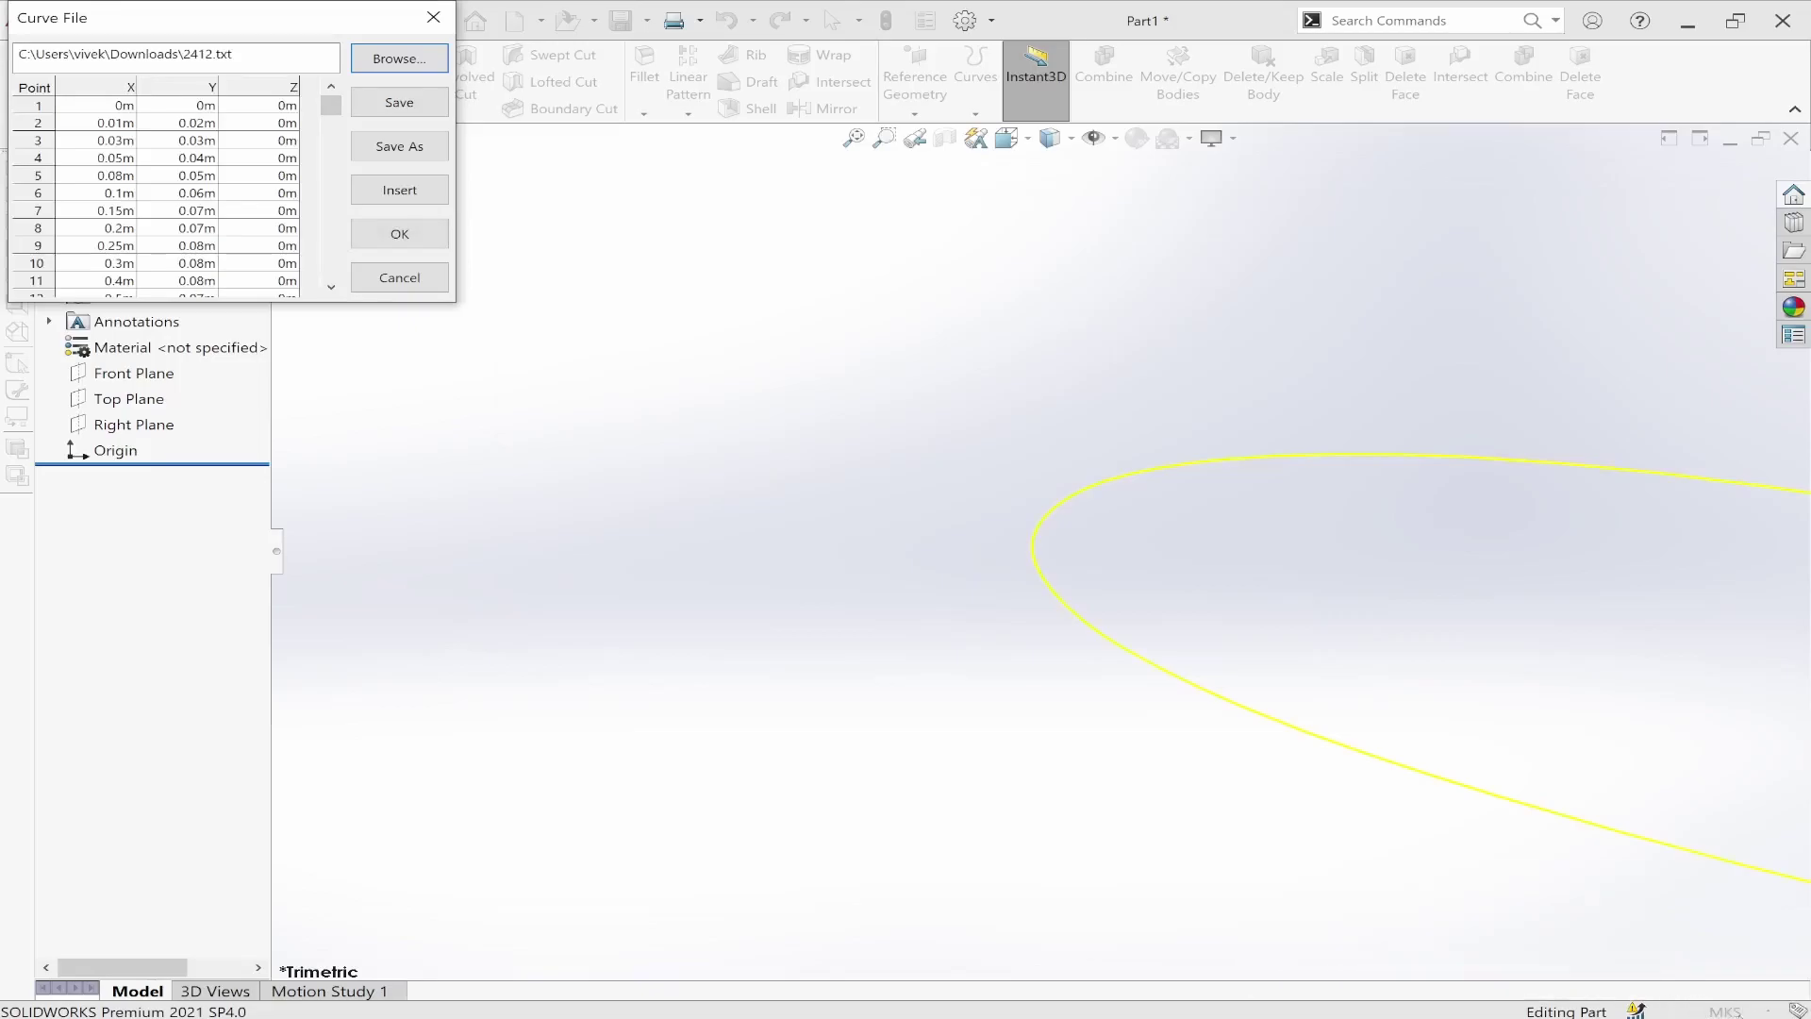
{"action": "left_click", "coordinate": [419, 237]}
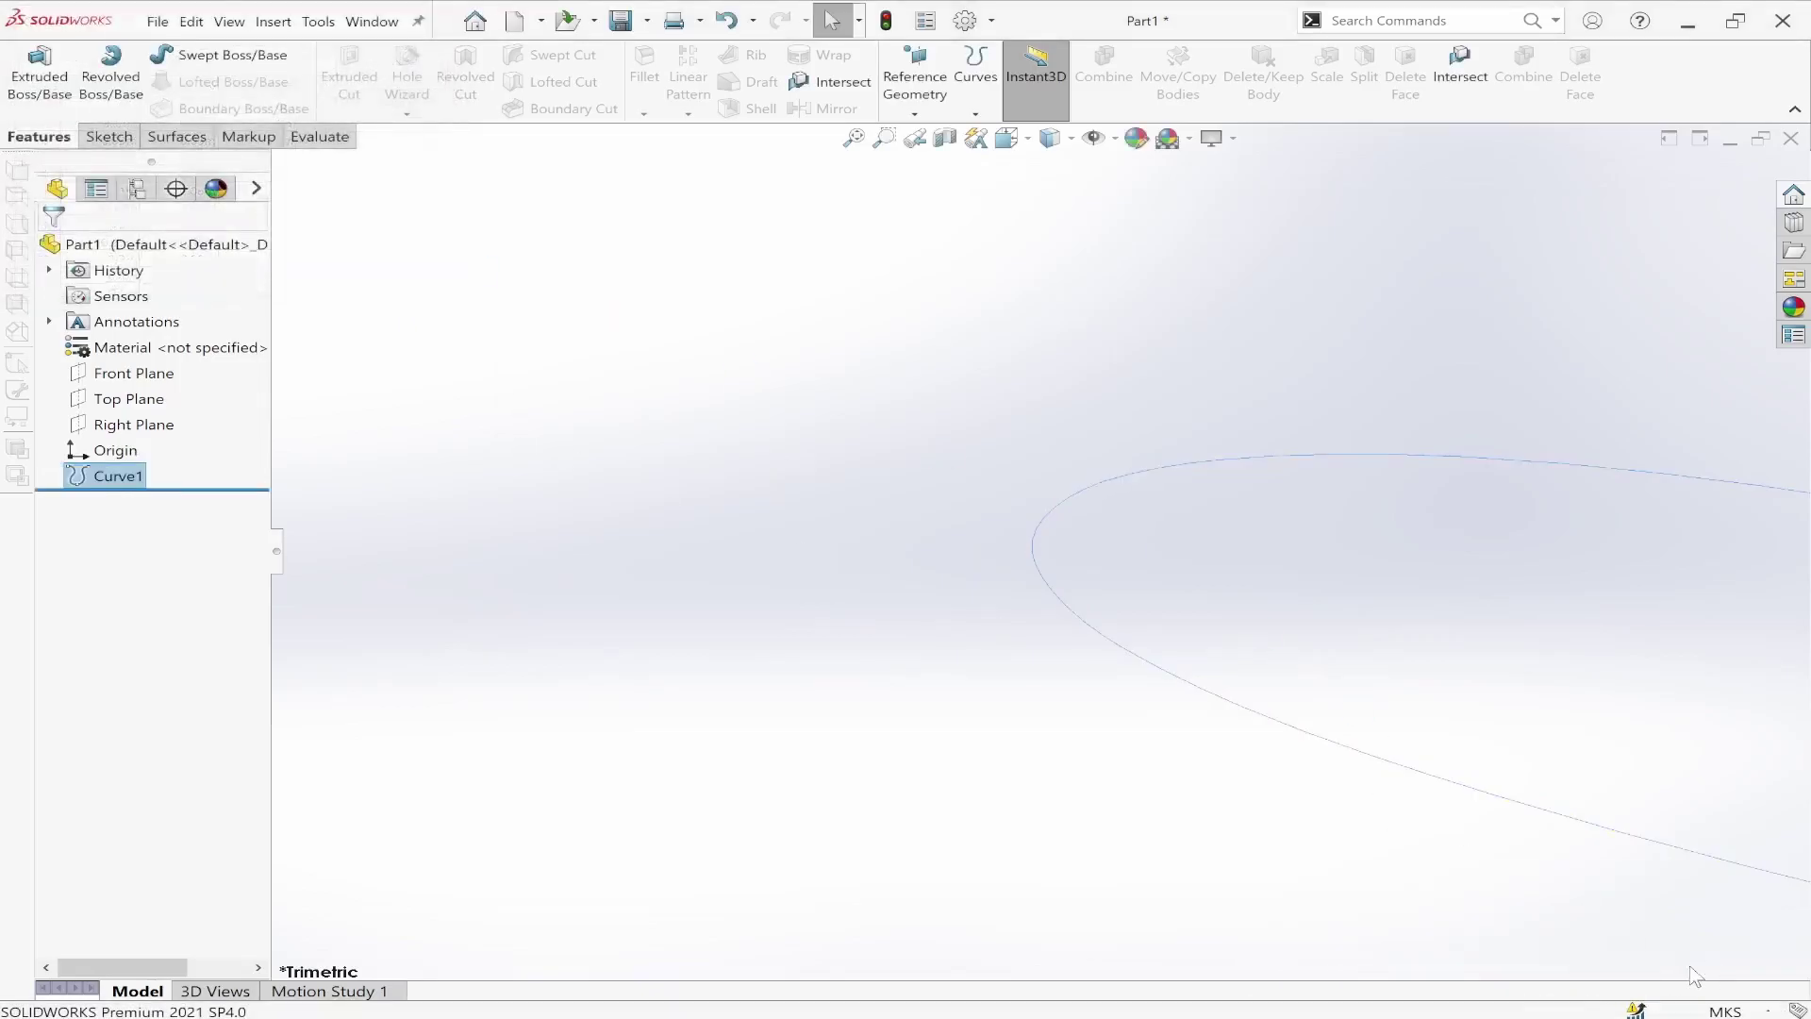
Step: Check which unit system the document uses, leaving the selection as it is
{"action": "left_click", "coordinate": [1722, 1008]}
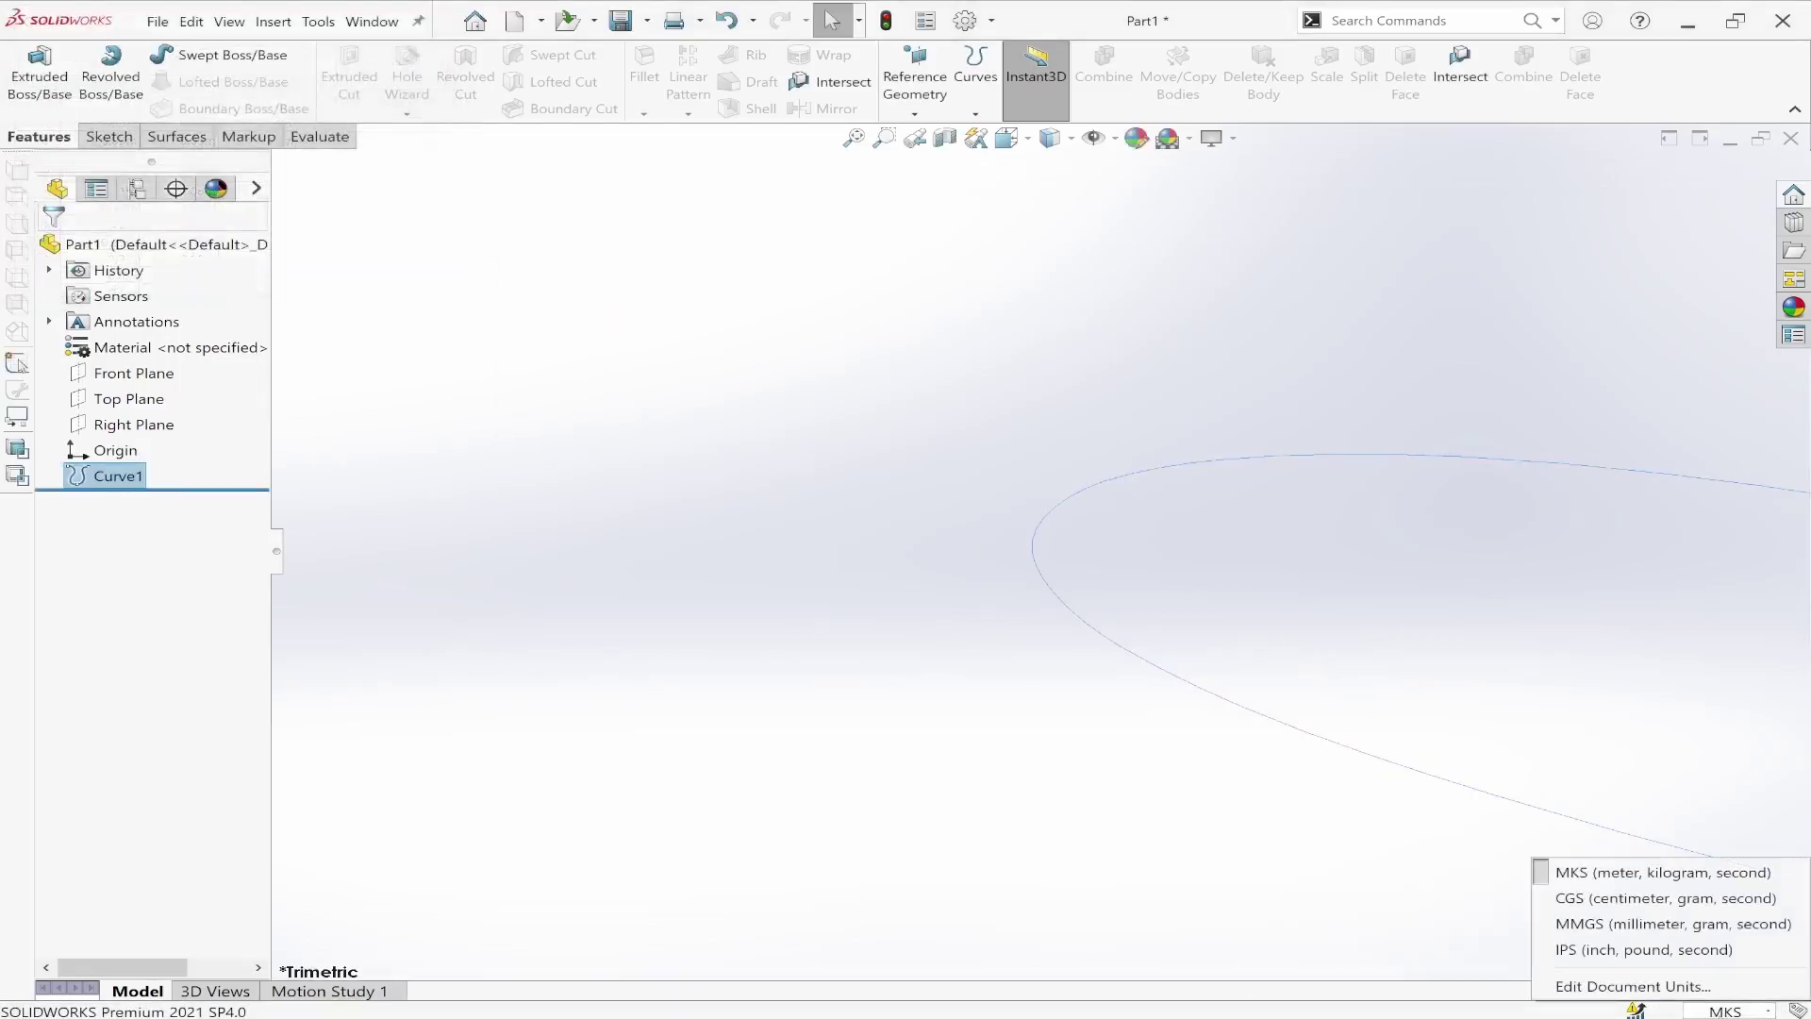
{"action": "left_click", "coordinate": [754, 636]}
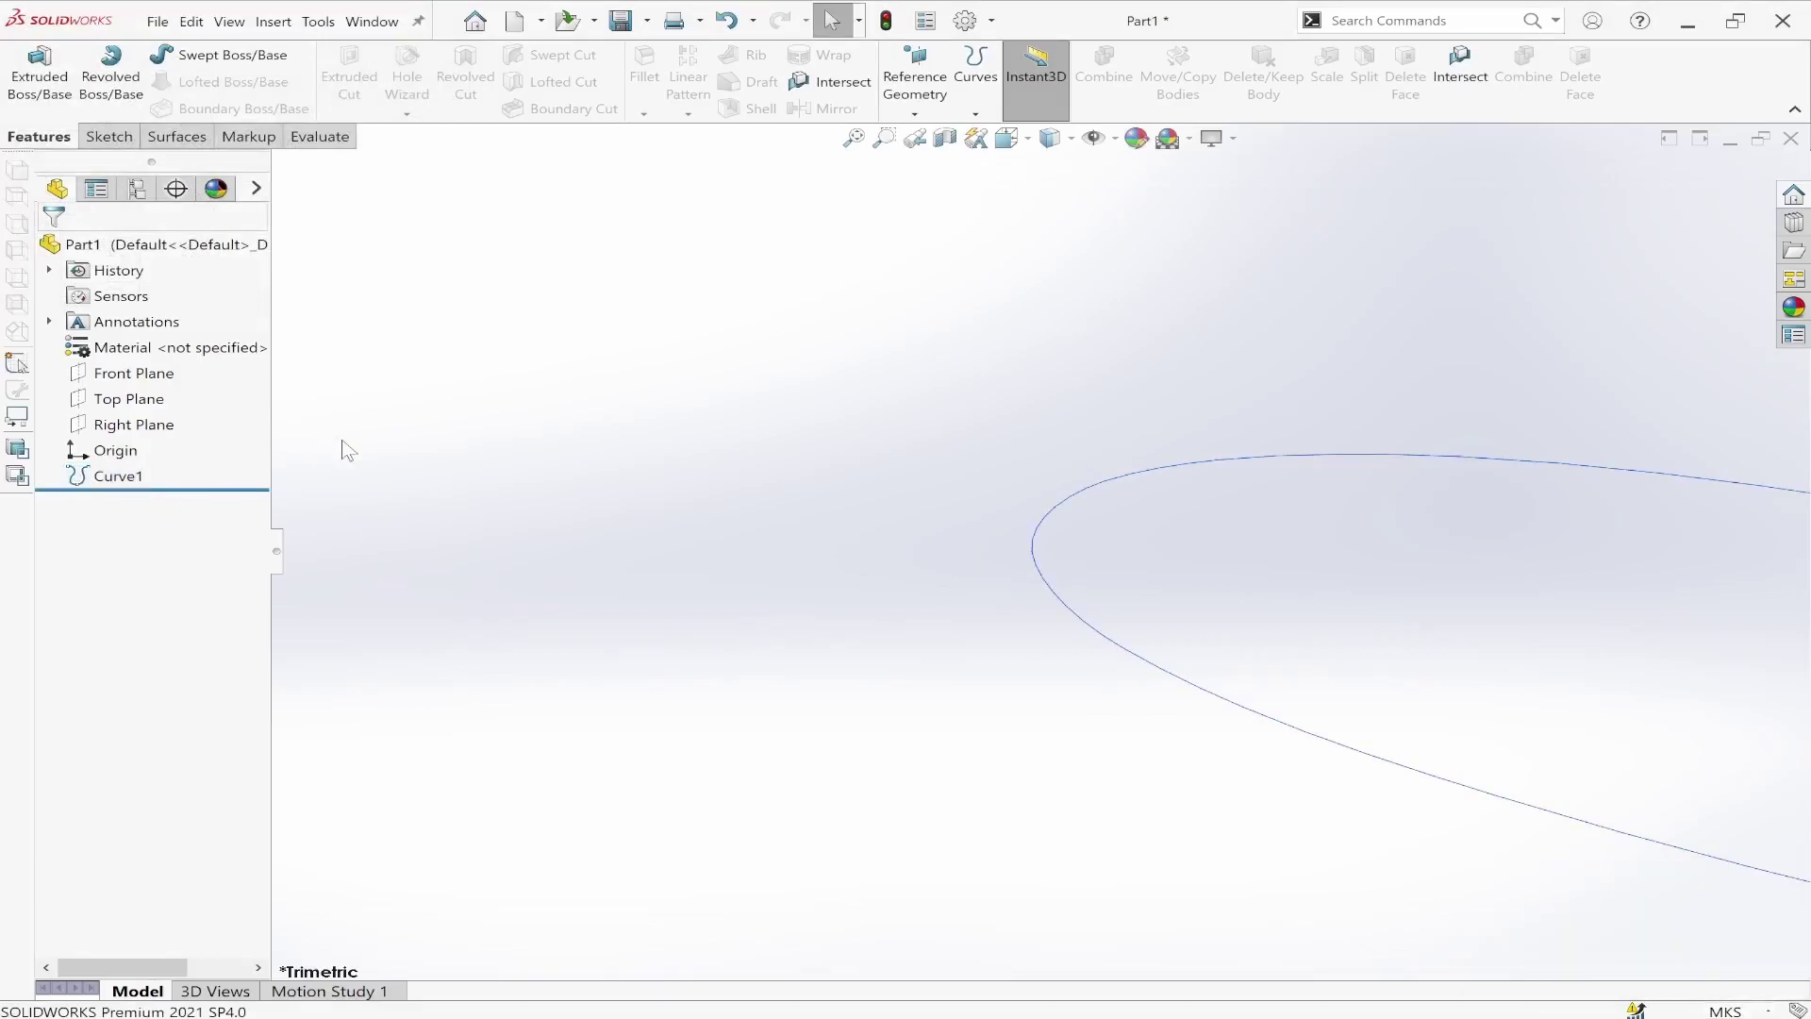
{"action": "left_click", "coordinate": [1750, 1015]}
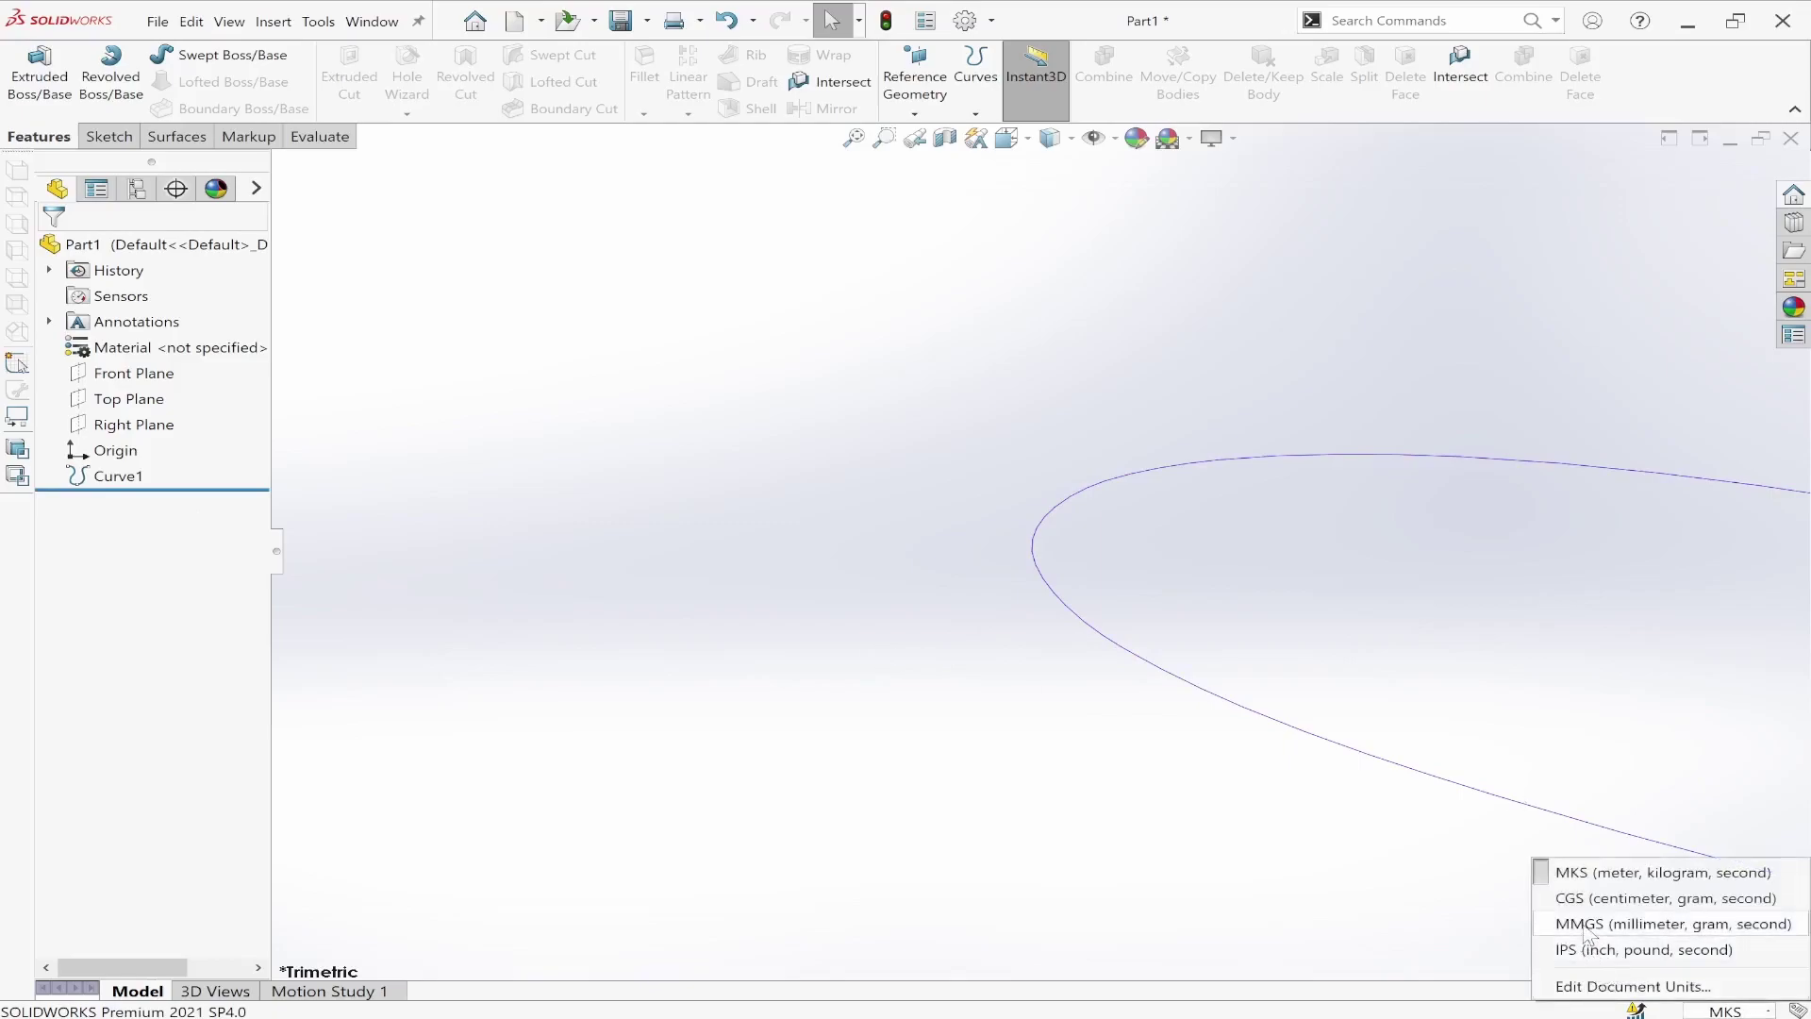
{"action": "left_click", "coordinate": [981, 829]}
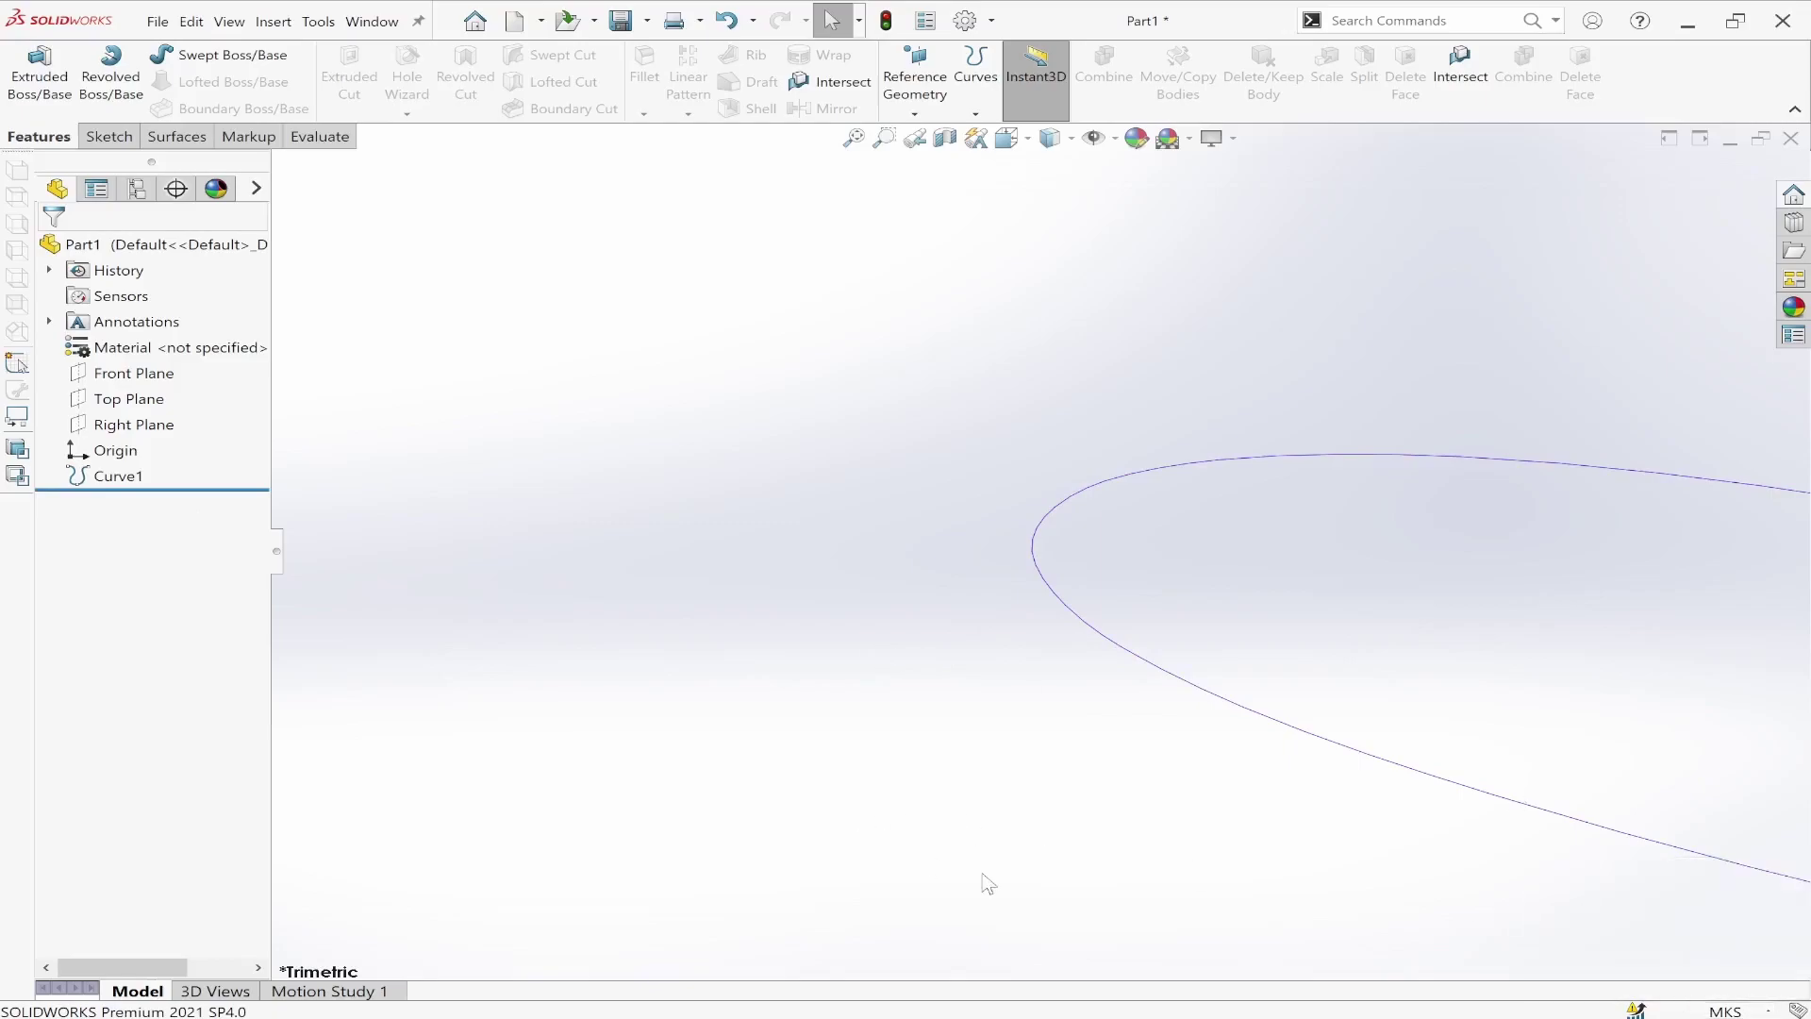
Step: Start a sketch on the Front Plane and convert the imported airfoil curve into a sketch entity
{"action": "left_click", "coordinate": [853, 138]}
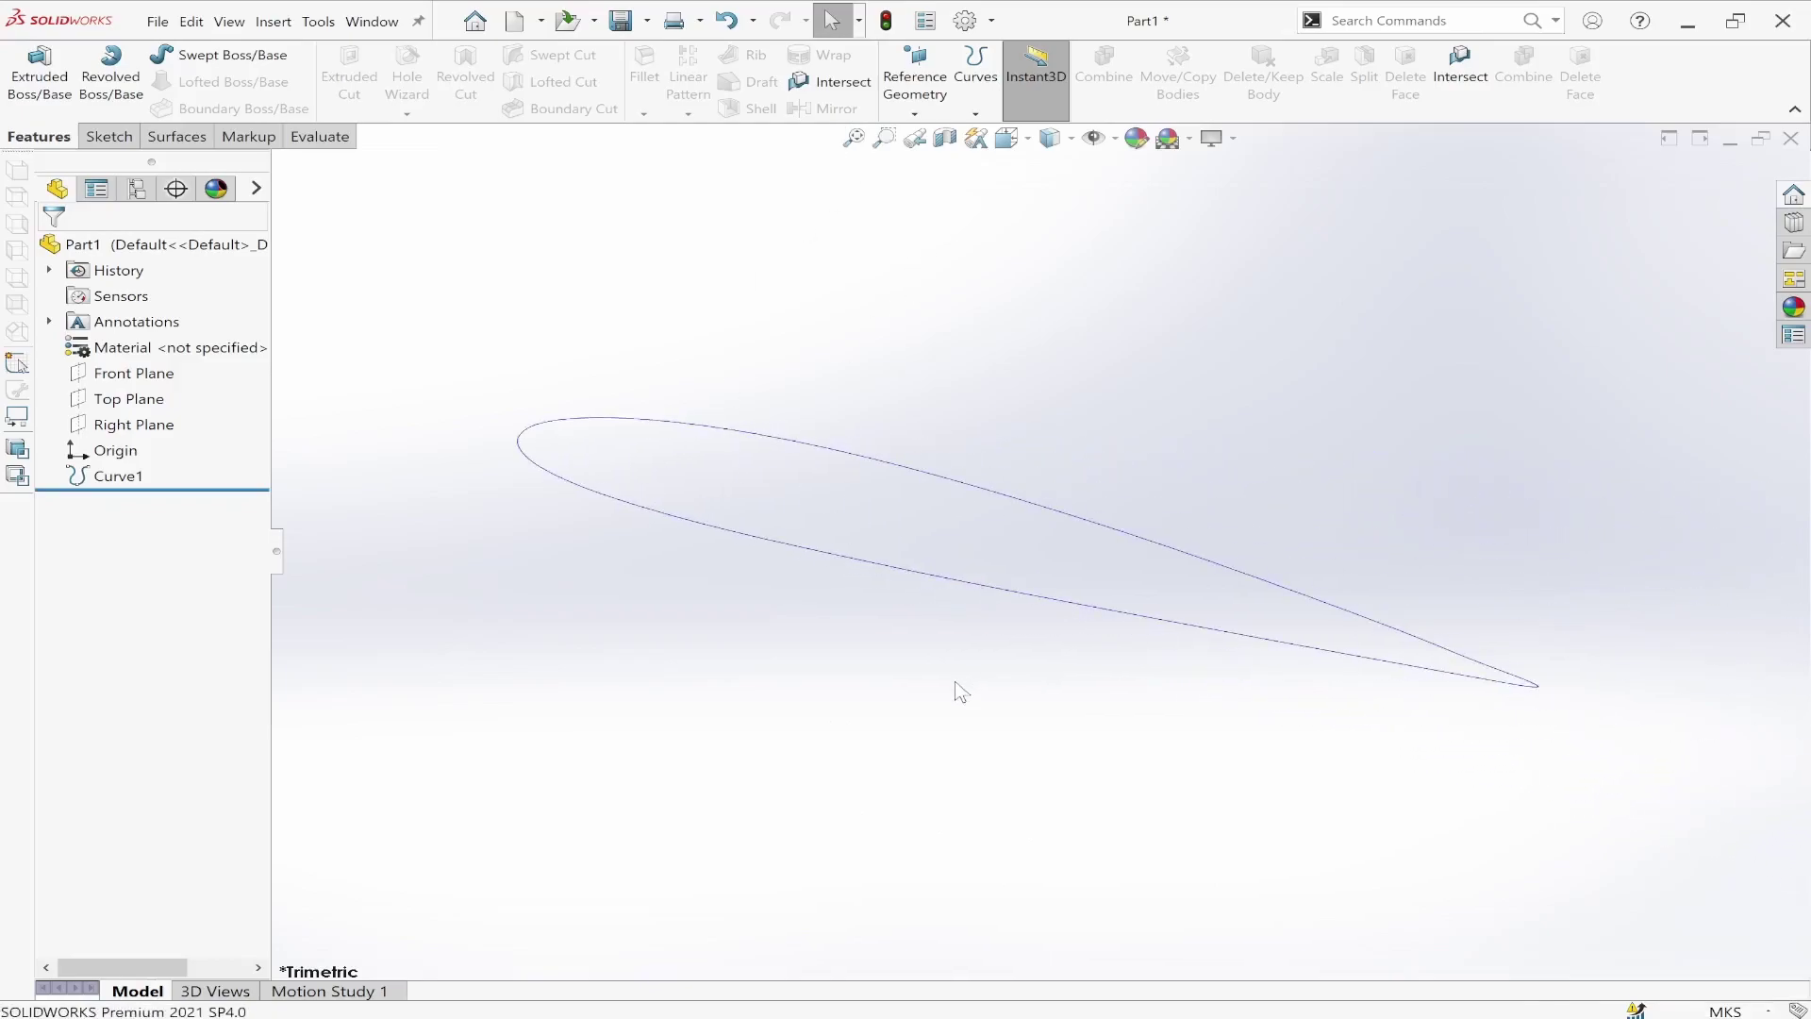
{"action": "key", "text": "ctrl+1"}
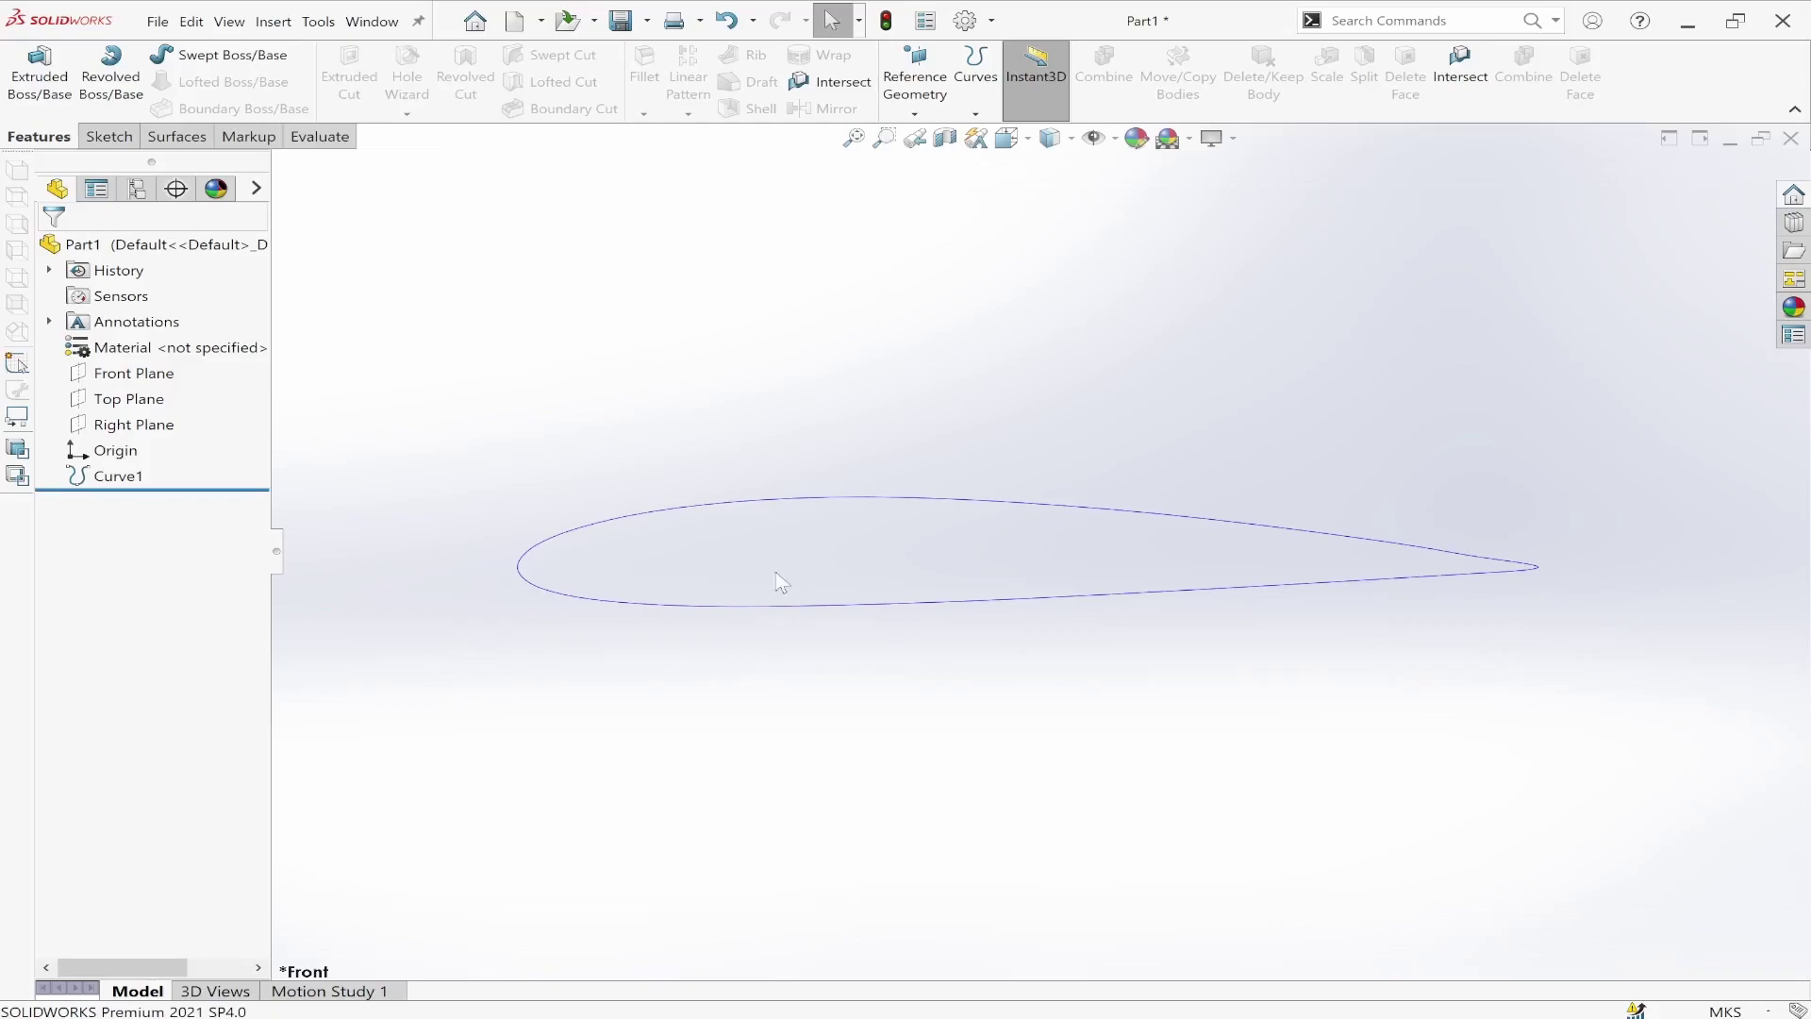
{"action": "left_click", "coordinate": [146, 371]}
{"action": "left_click", "coordinate": [142, 357]}
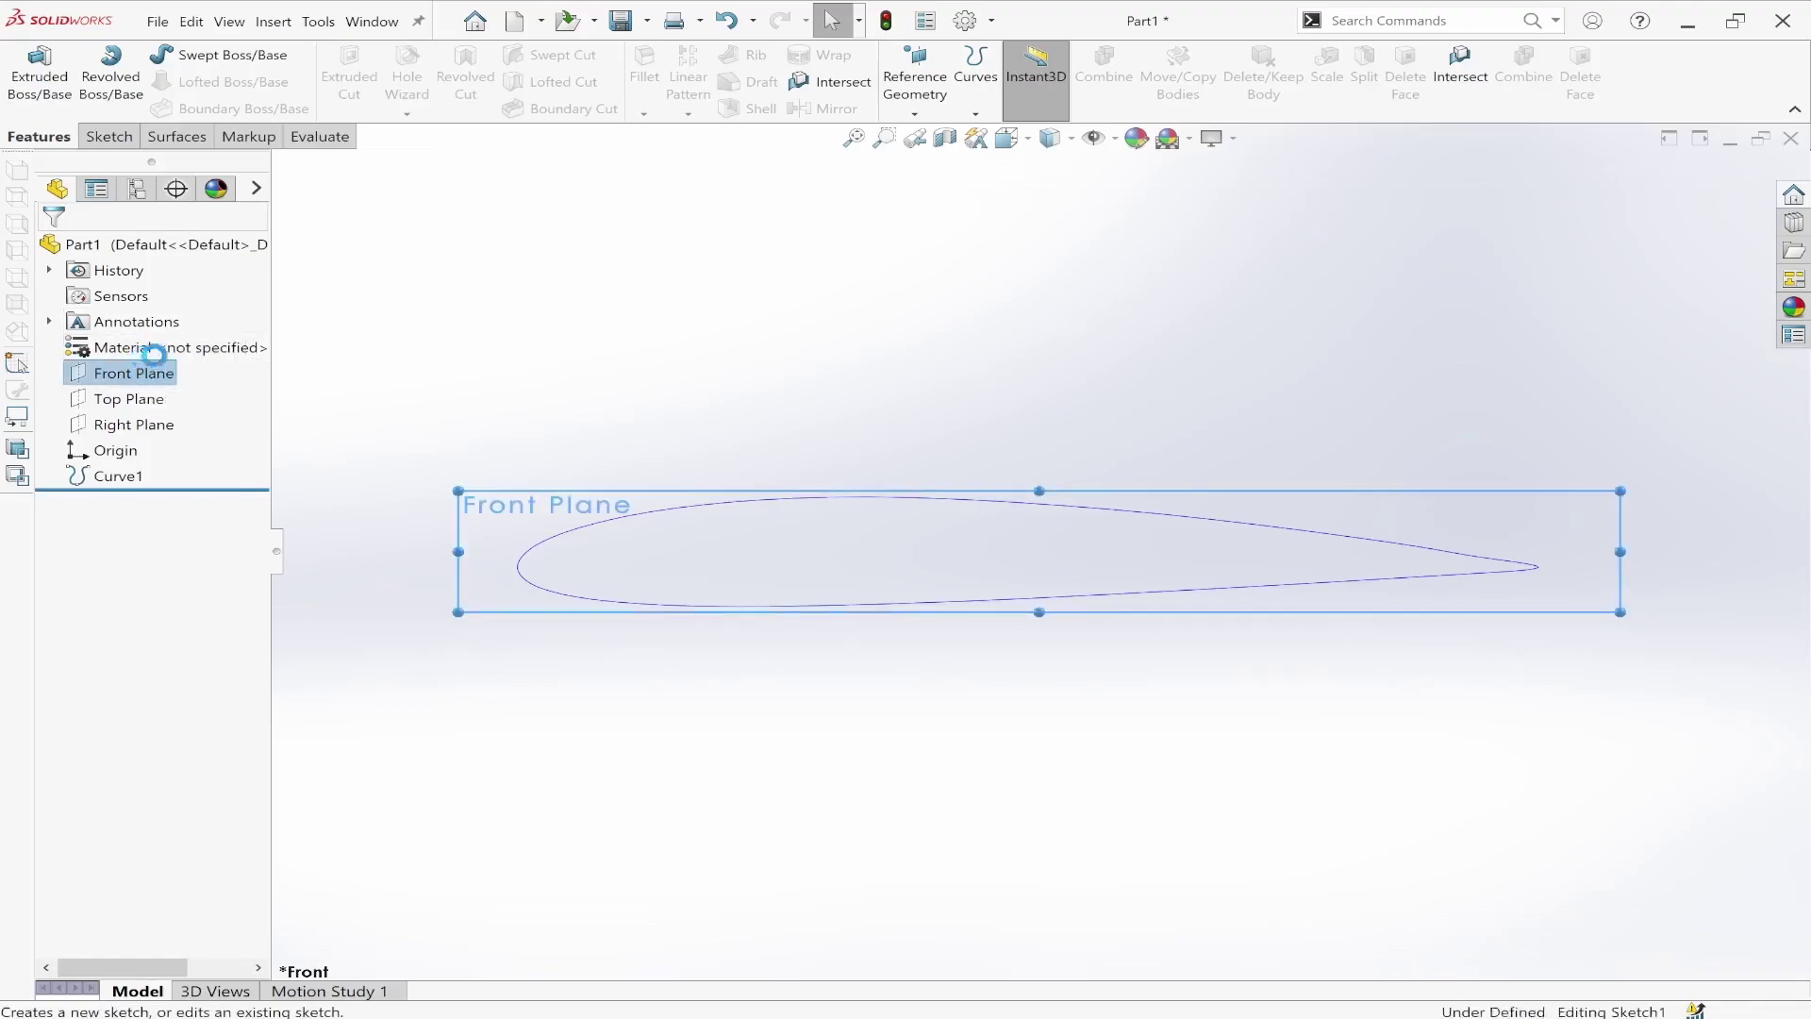
{"action": "left_click", "coordinate": [571, 531]}
{"action": "left_click", "coordinate": [373, 77]}
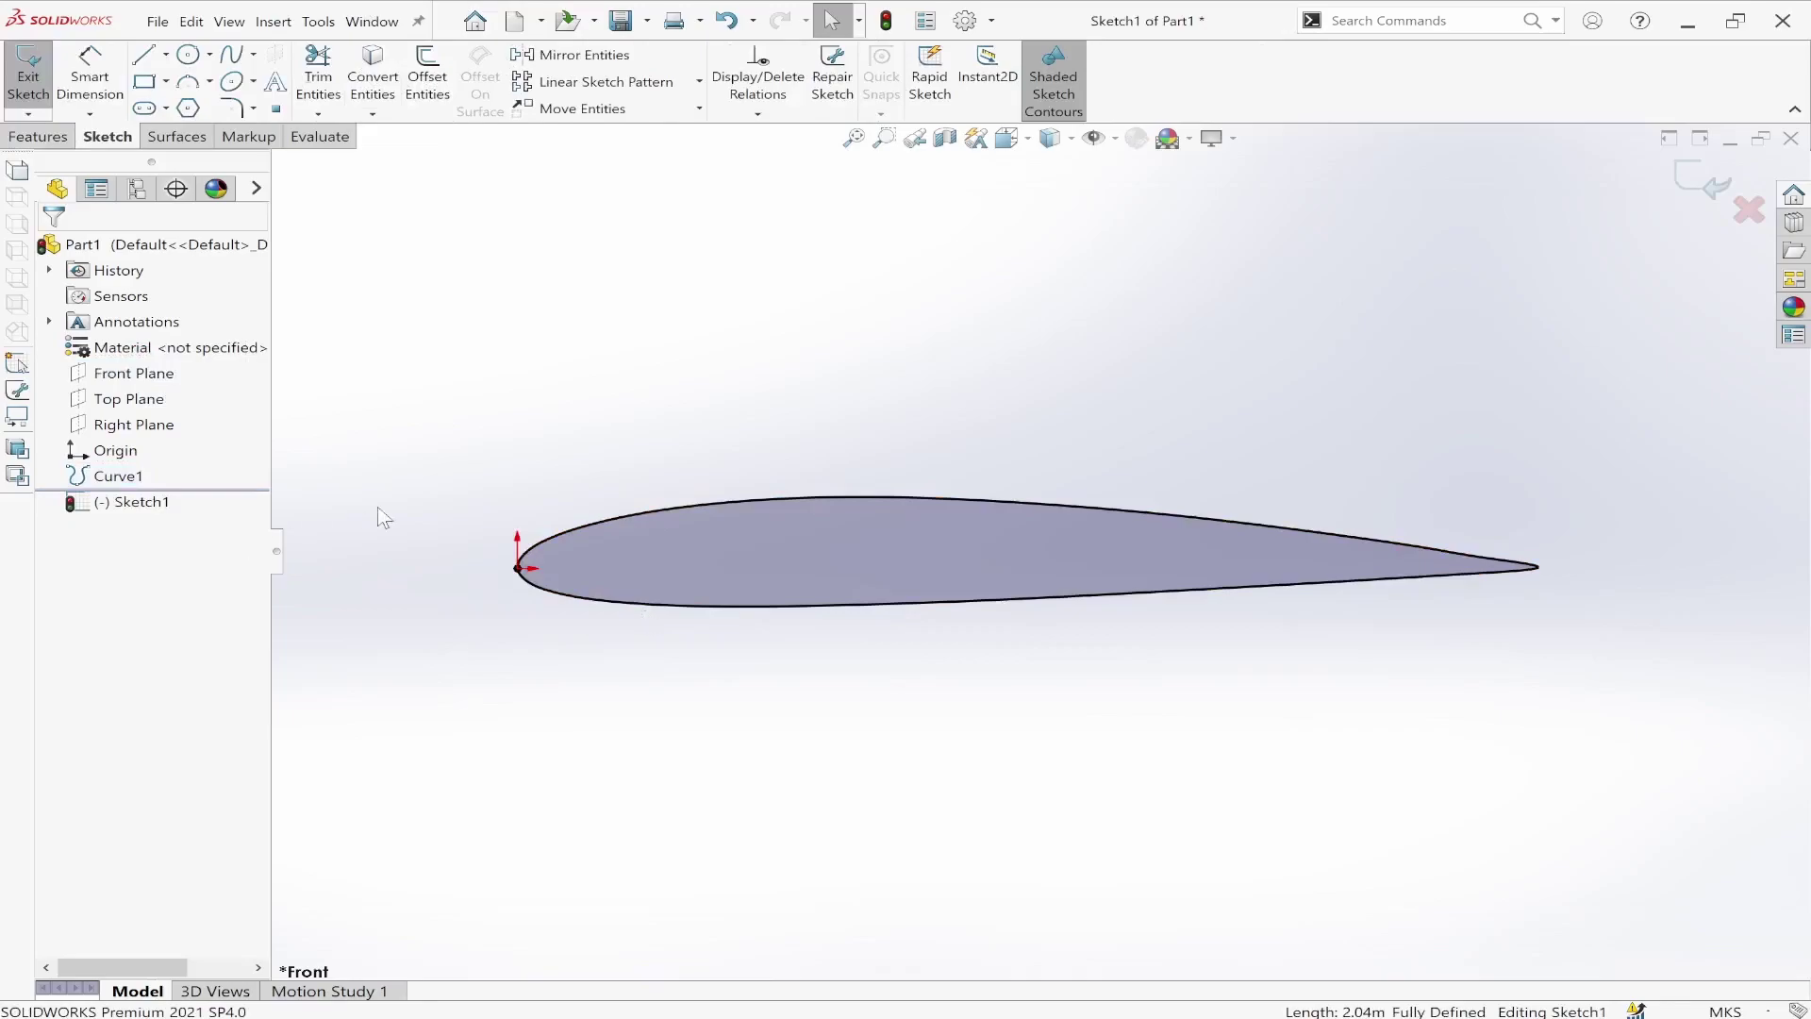
Step: Delete the existing relation that ties the converted airfoil spline to the imported curve
{"action": "left_click", "coordinate": [637, 512]}
{"action": "left_click", "coordinate": [142, 390]}
{"action": "right_click", "coordinate": [149, 391]}
{"action": "left_click", "coordinate": [185, 424]}
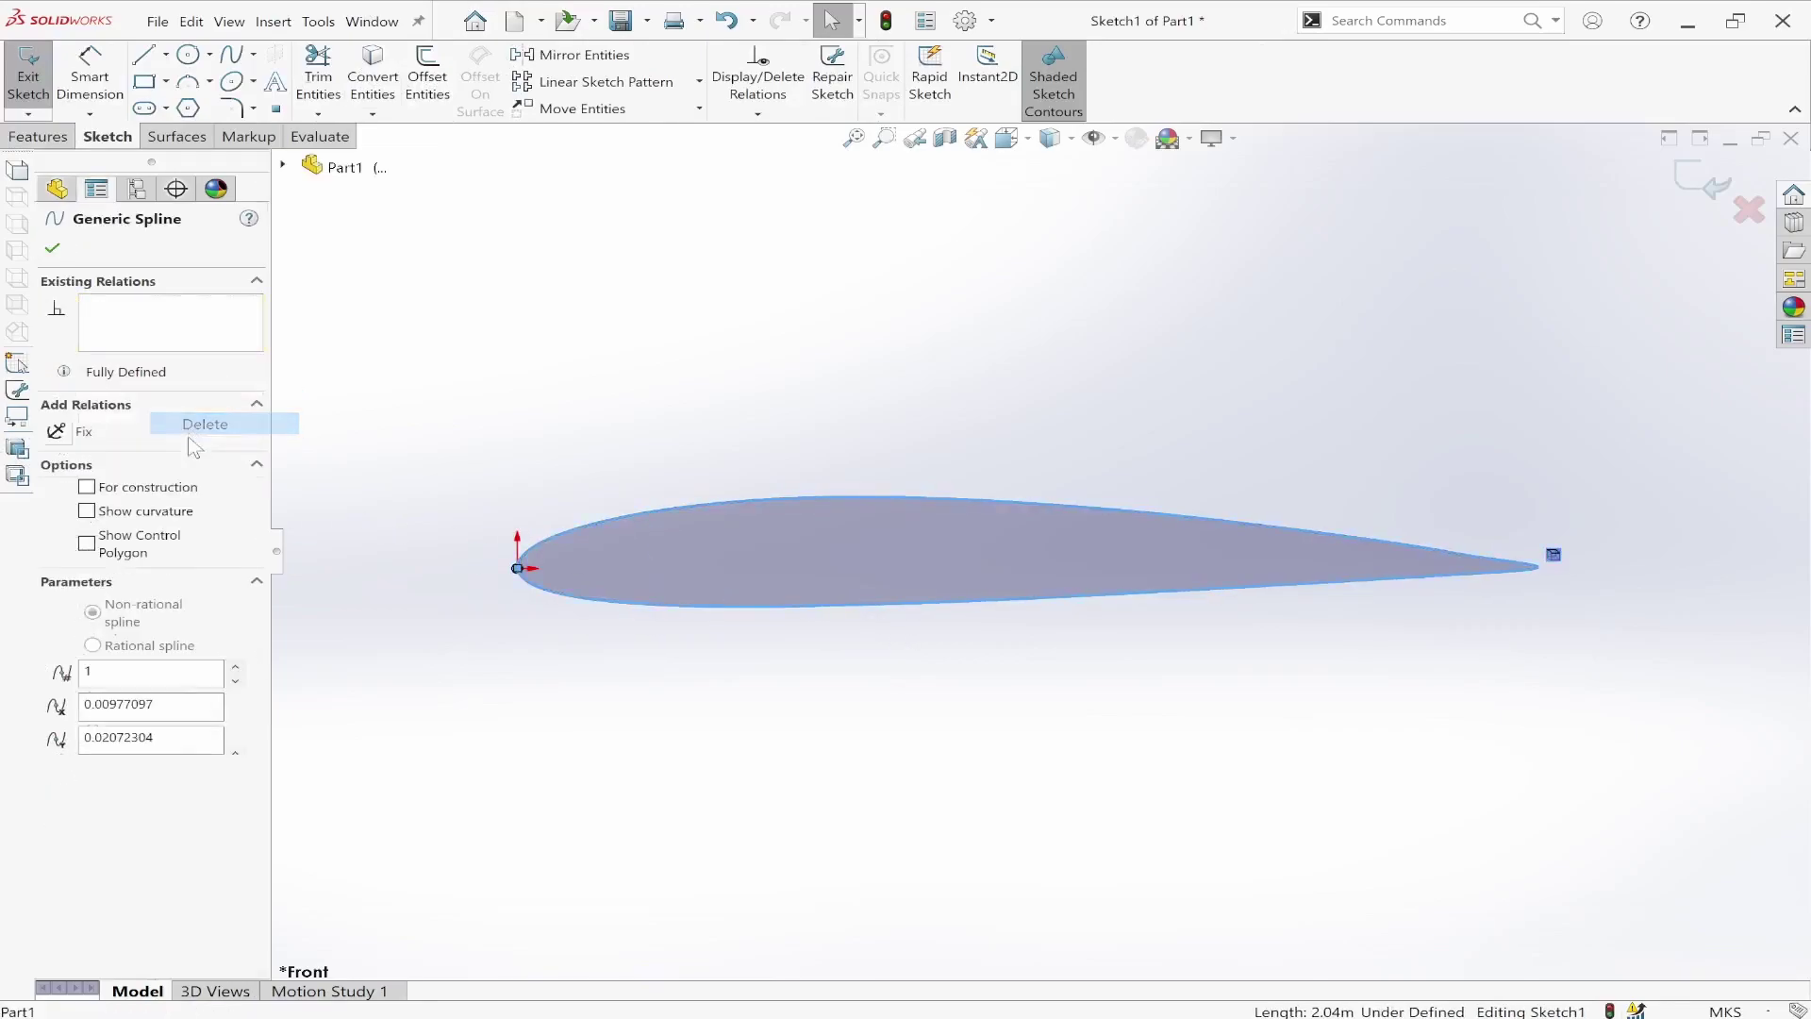
{"action": "left_click", "coordinate": [813, 653]}
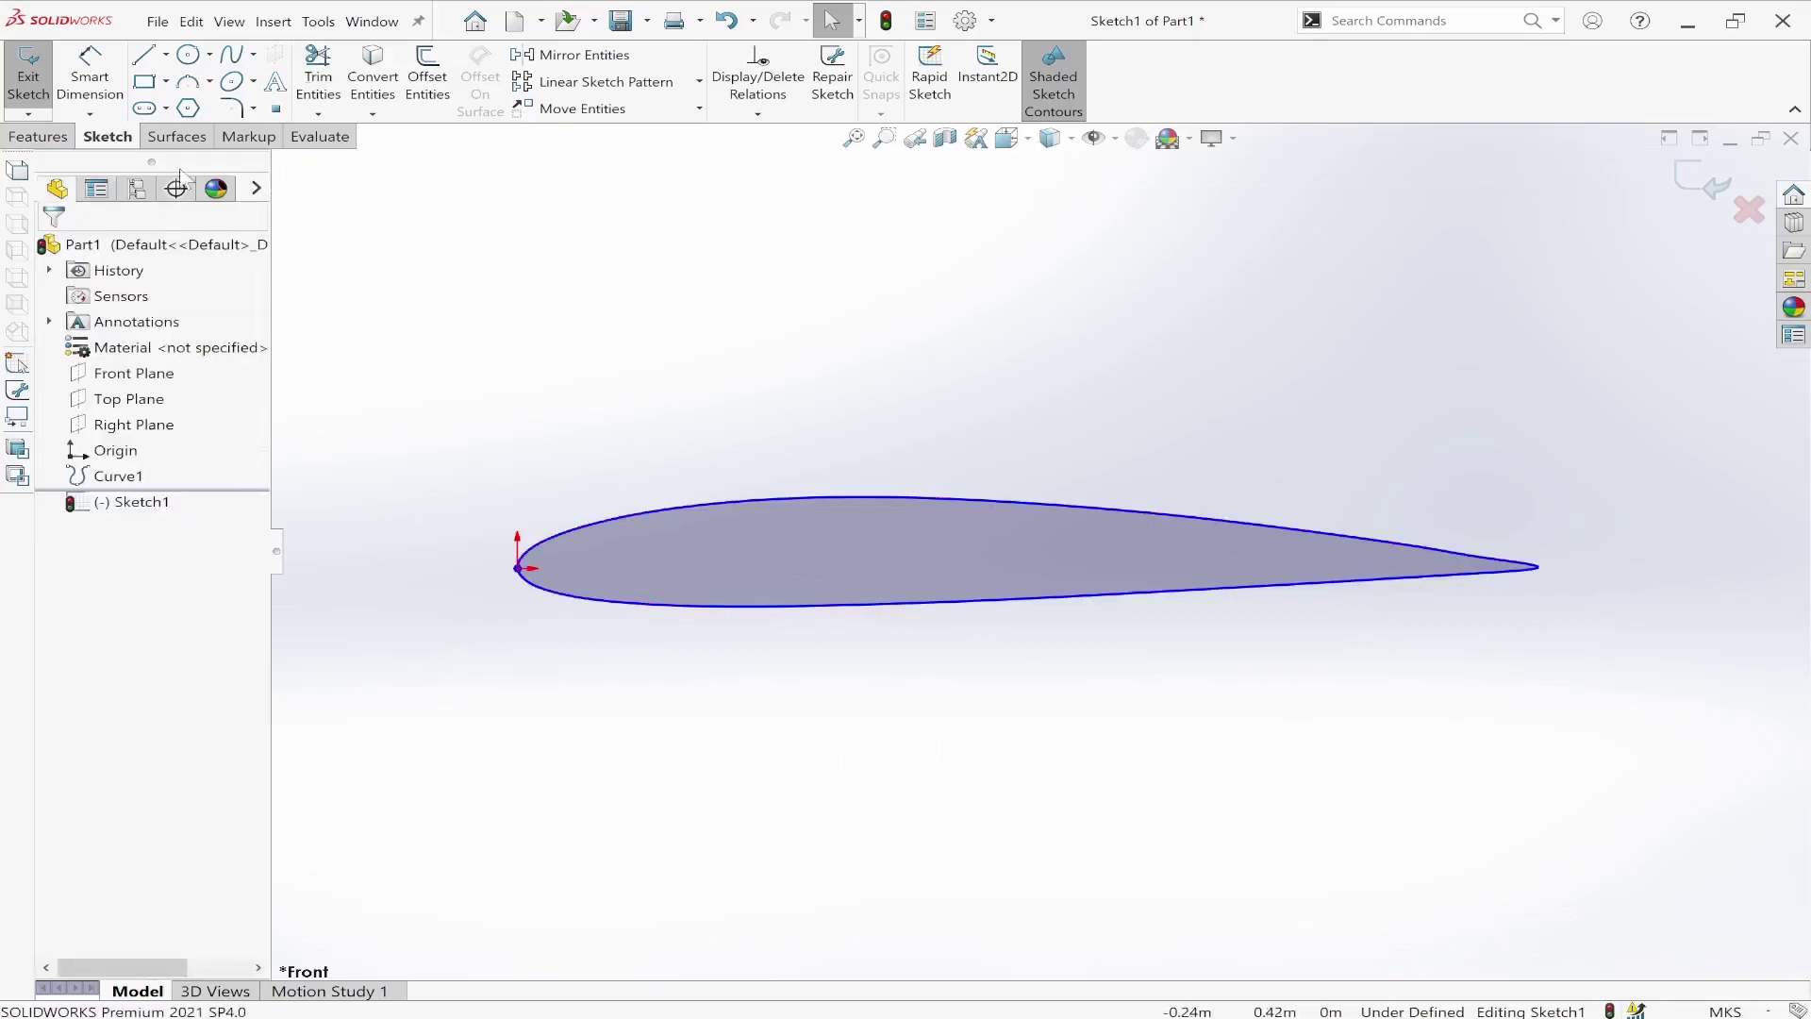
Step: Scale the airfoil spline by a factor of 0.2 about the origin, without copying it
{"action": "left_click", "coordinate": [699, 109]}
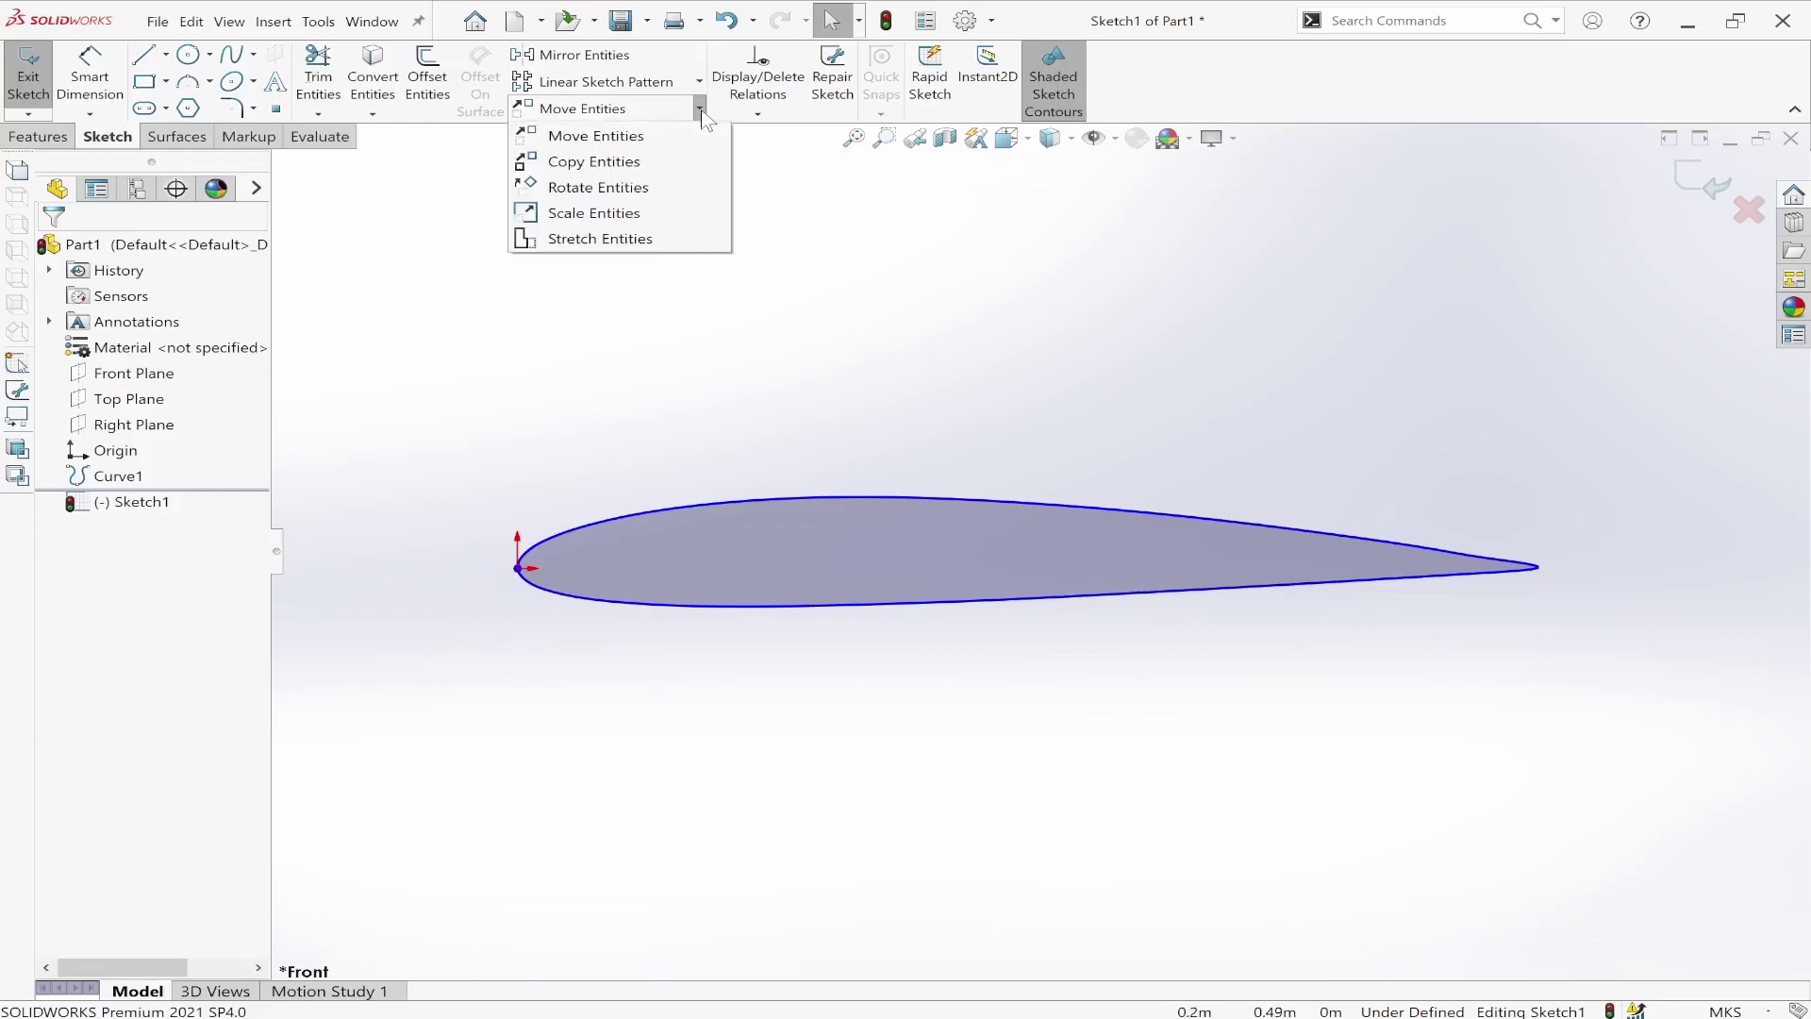
{"action": "left_click", "coordinate": [586, 216]}
{"action": "left_click", "coordinate": [758, 500]}
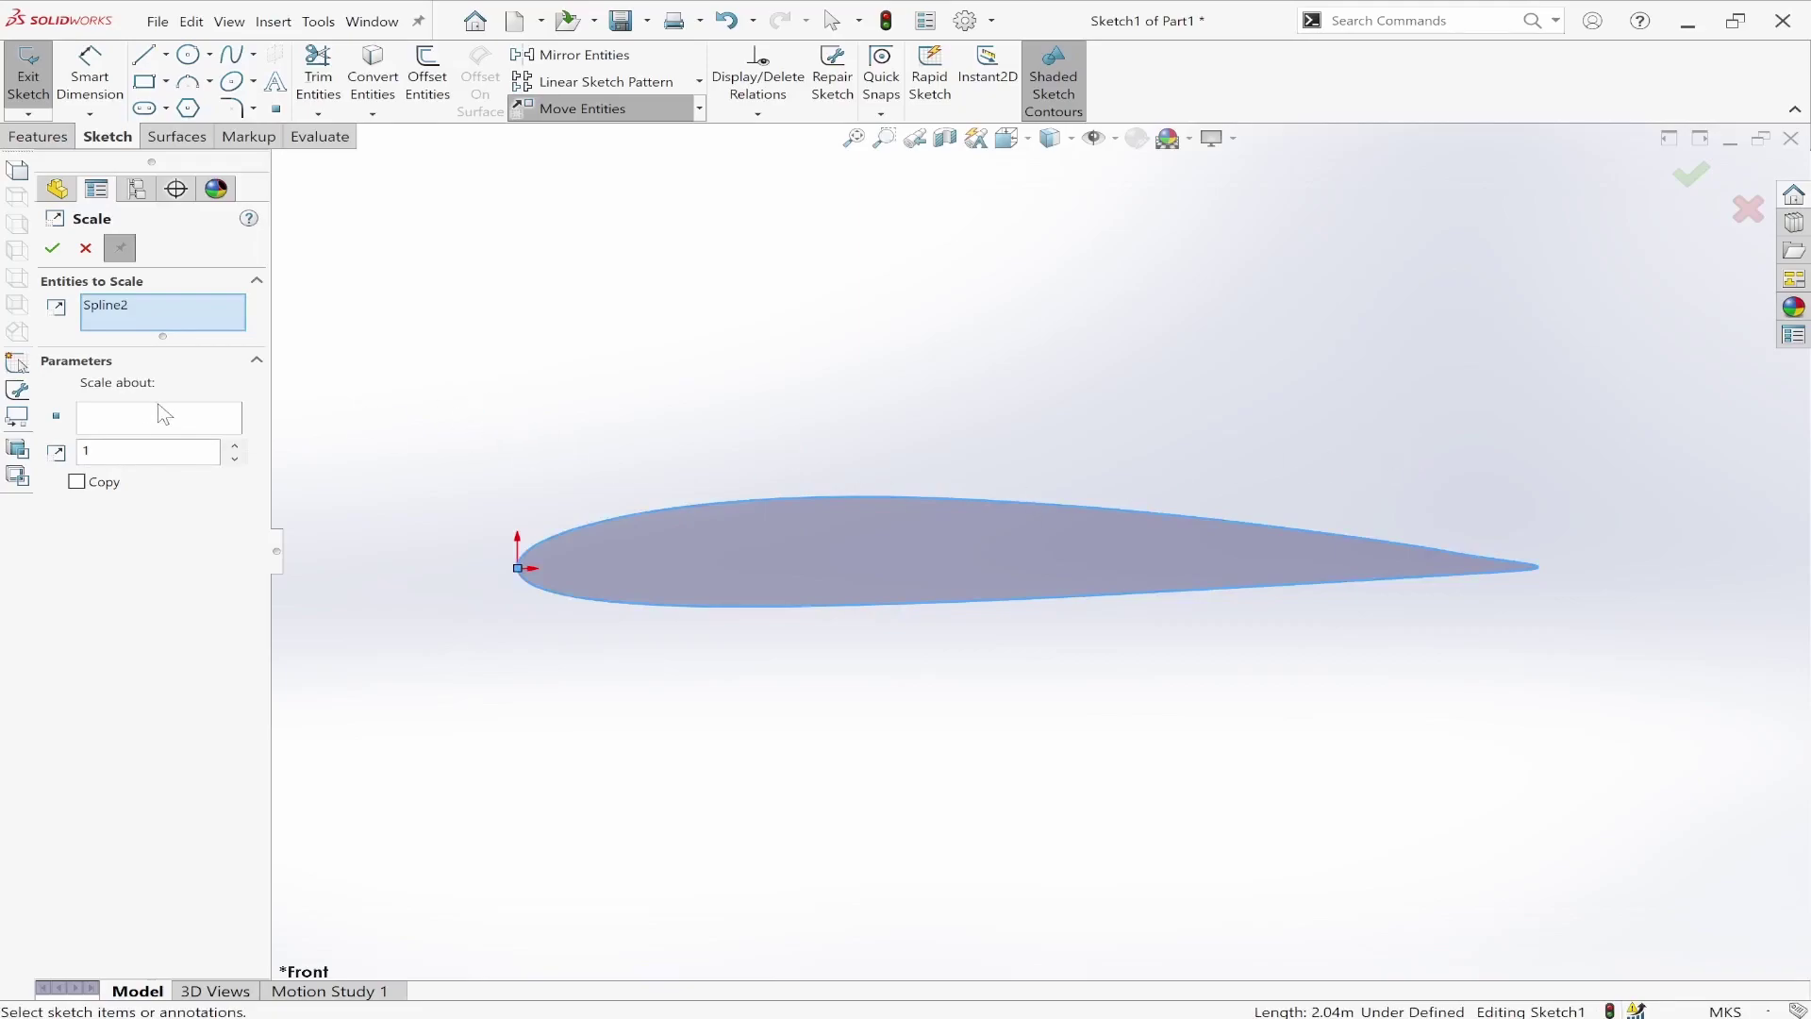
{"action": "left_click", "coordinate": [162, 415]}
{"action": "left_click", "coordinate": [517, 568]}
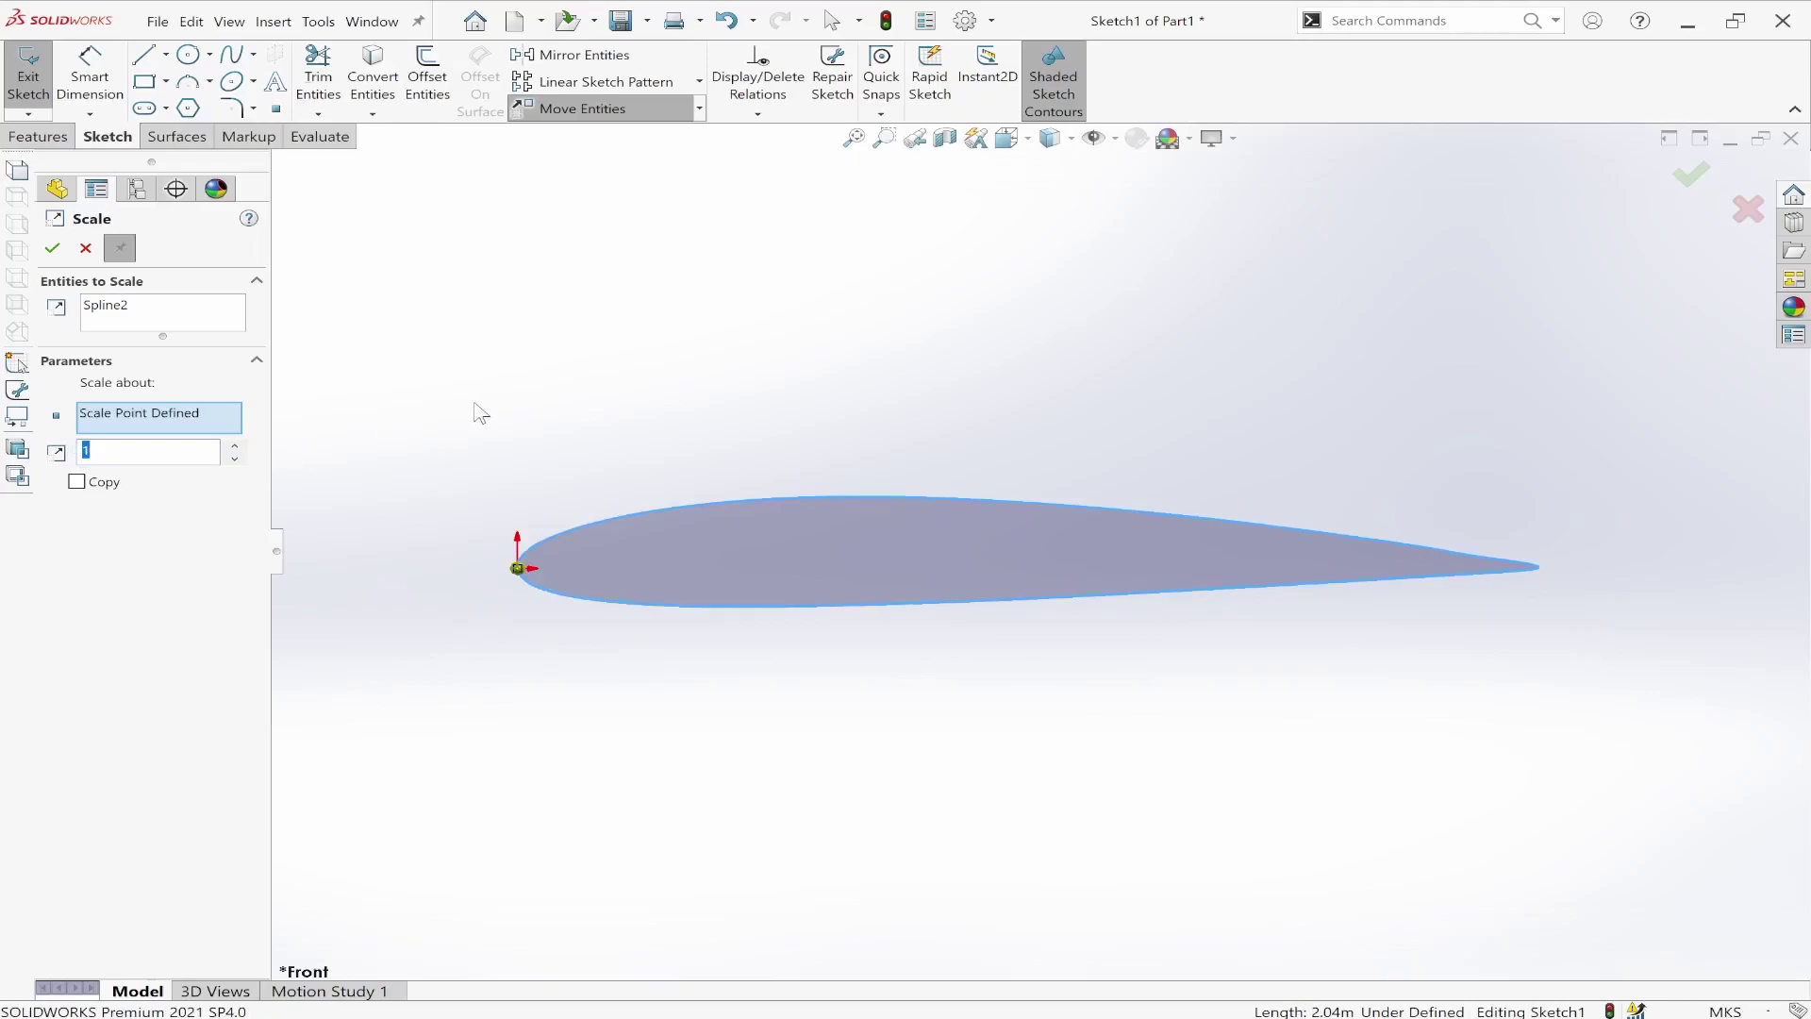
{"action": "type", "text": "0.2"}
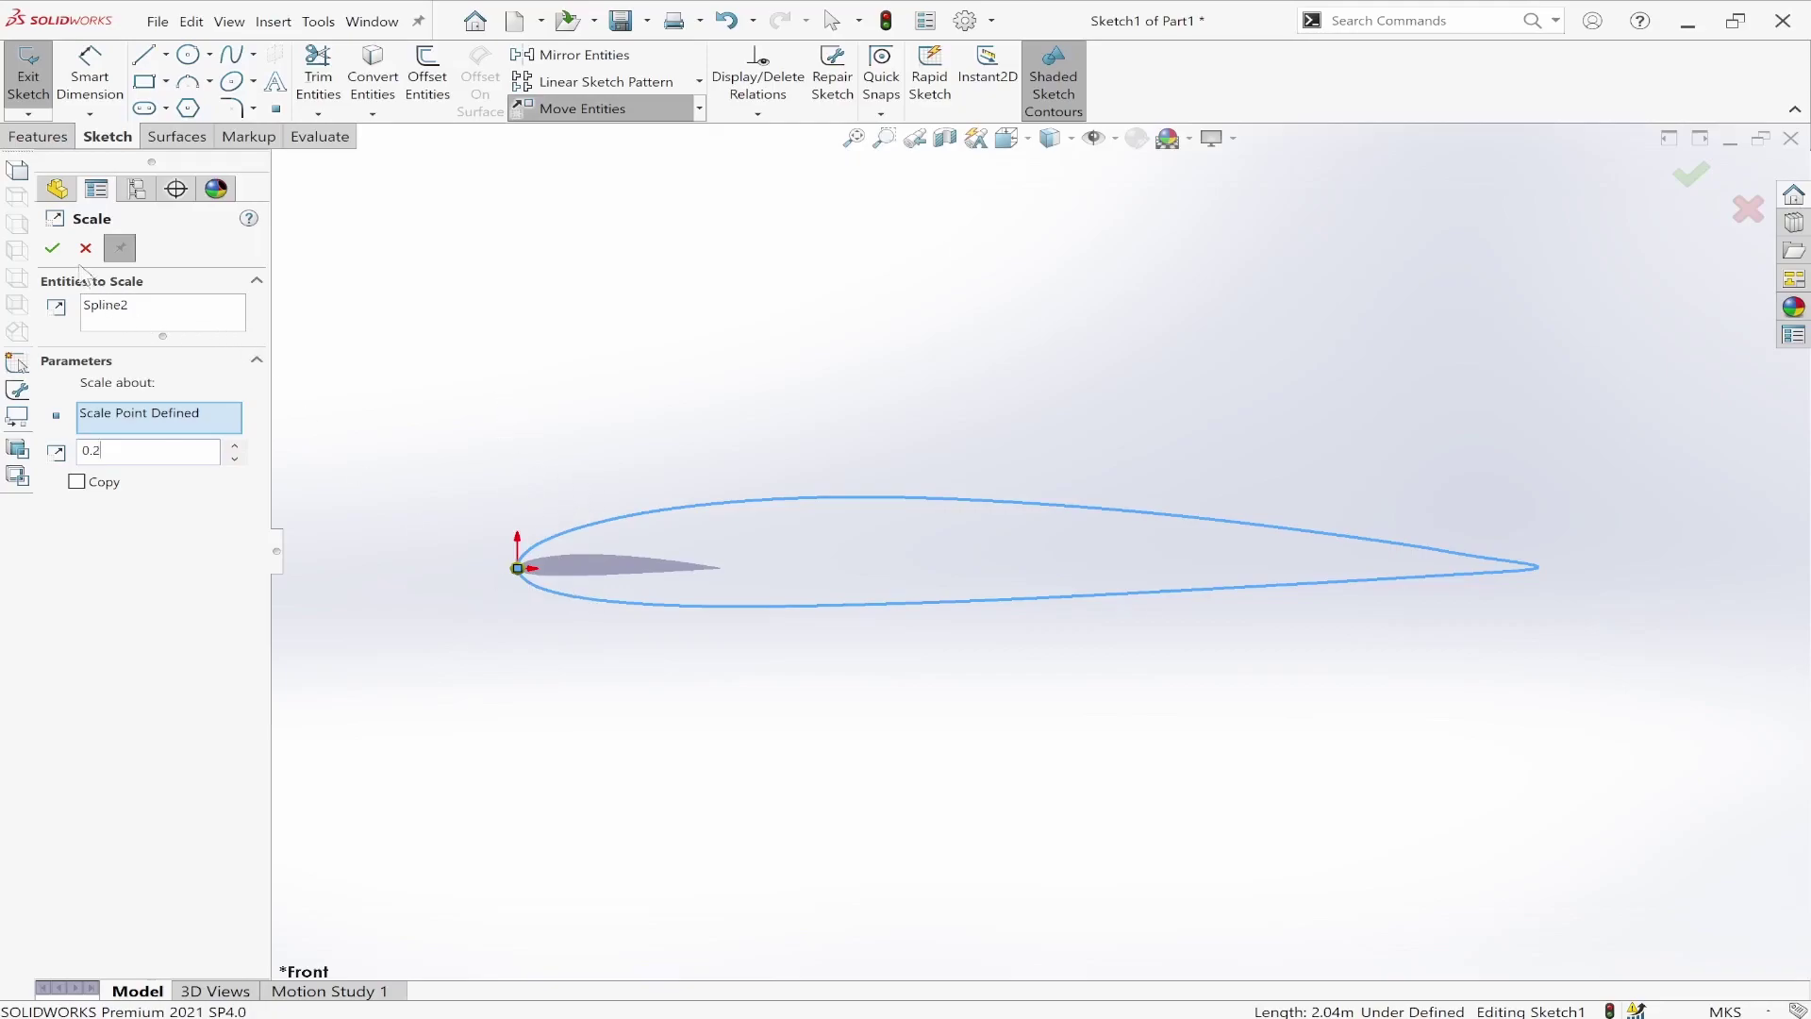
{"action": "left_click", "coordinate": [53, 250]}
{"action": "left_click", "coordinate": [53, 249]}
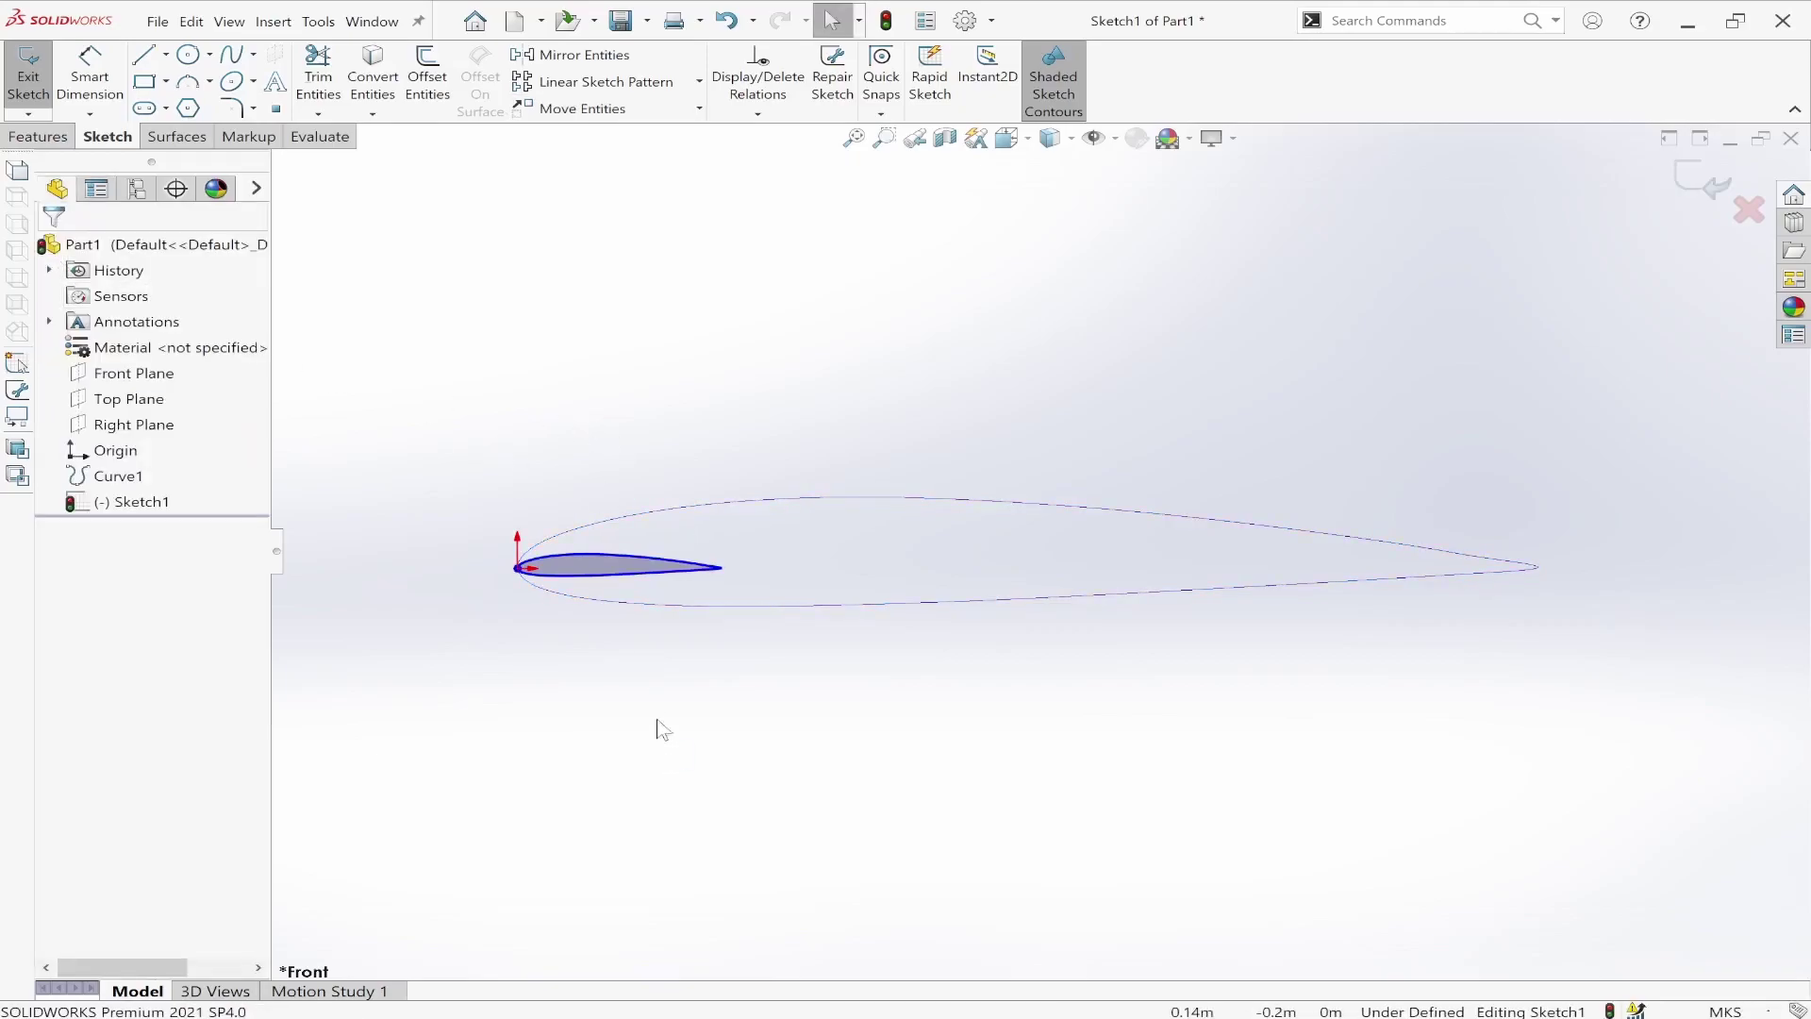
Step: Draw a horizontal centerline about 0.2 m long from the origin at the leading edge to the scaled airfoil's trailing edge
{"action": "scroll", "coordinate": [609, 594], "scroll_direction": "down", "scroll_amount": 6}
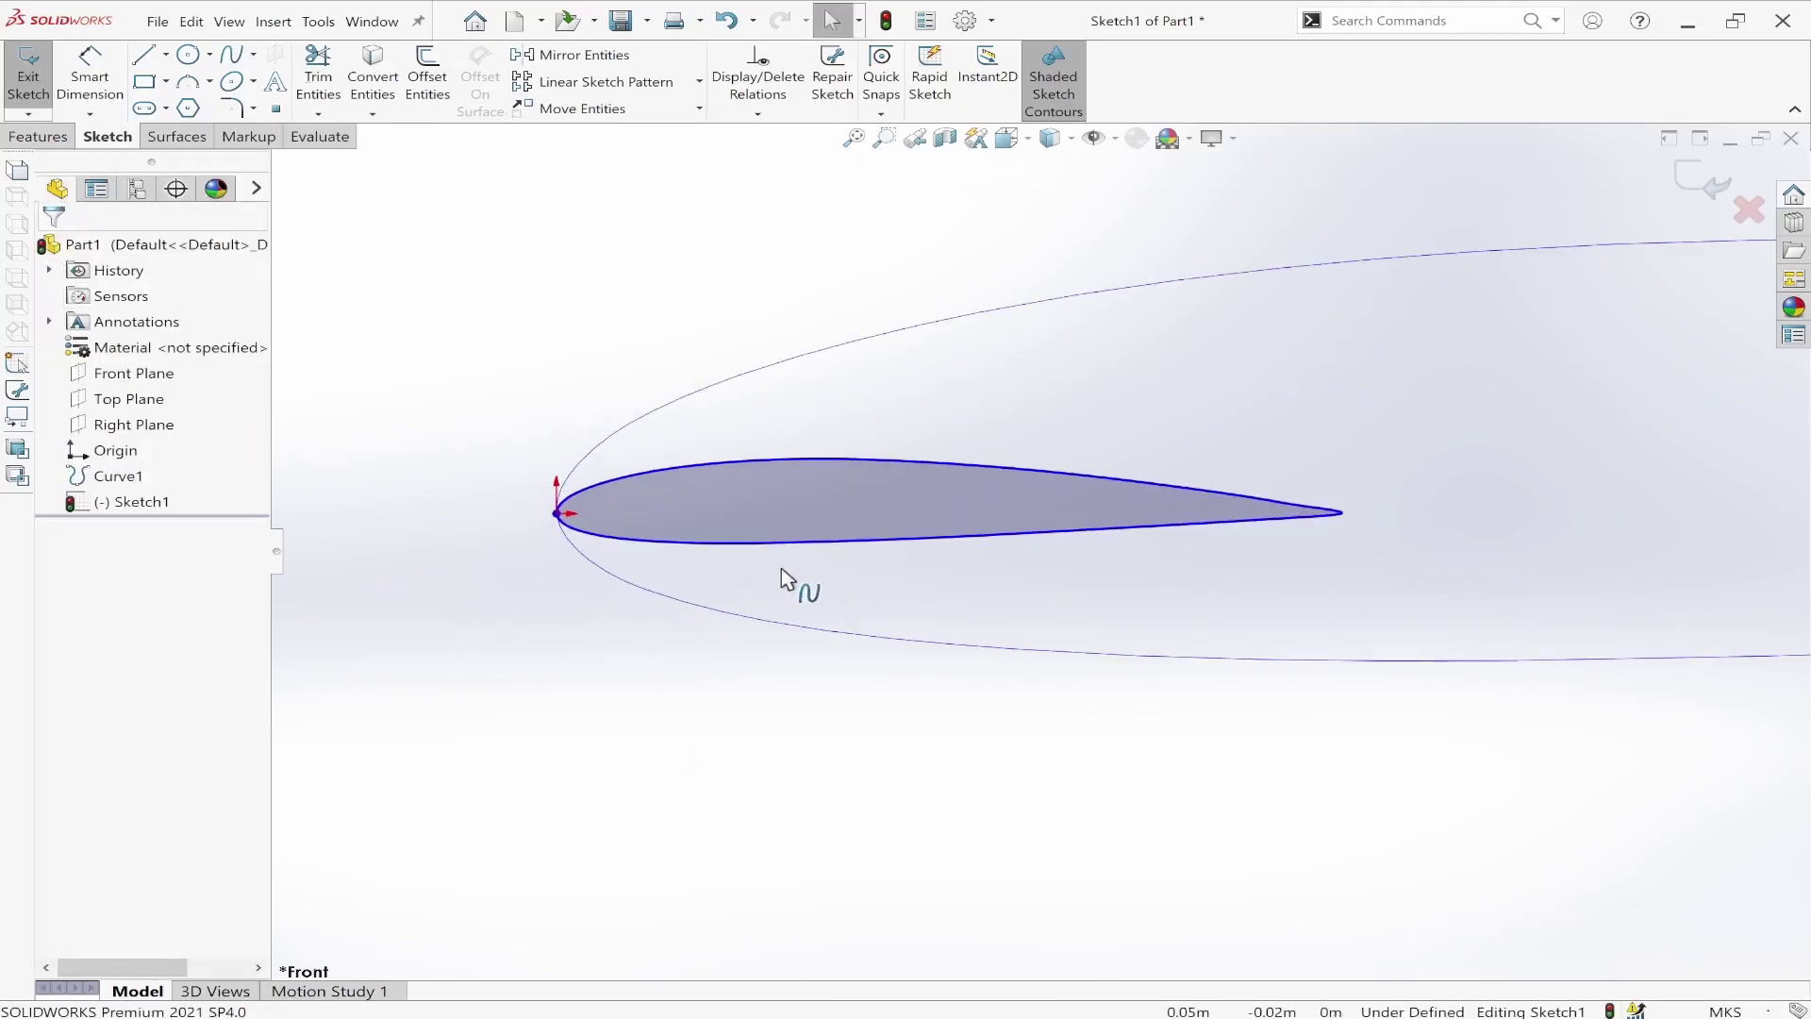
{"action": "scroll", "coordinate": [775, 572], "scroll_direction": "down", "scroll_amount": 2}
{"action": "left_click", "coordinate": [165, 53]}
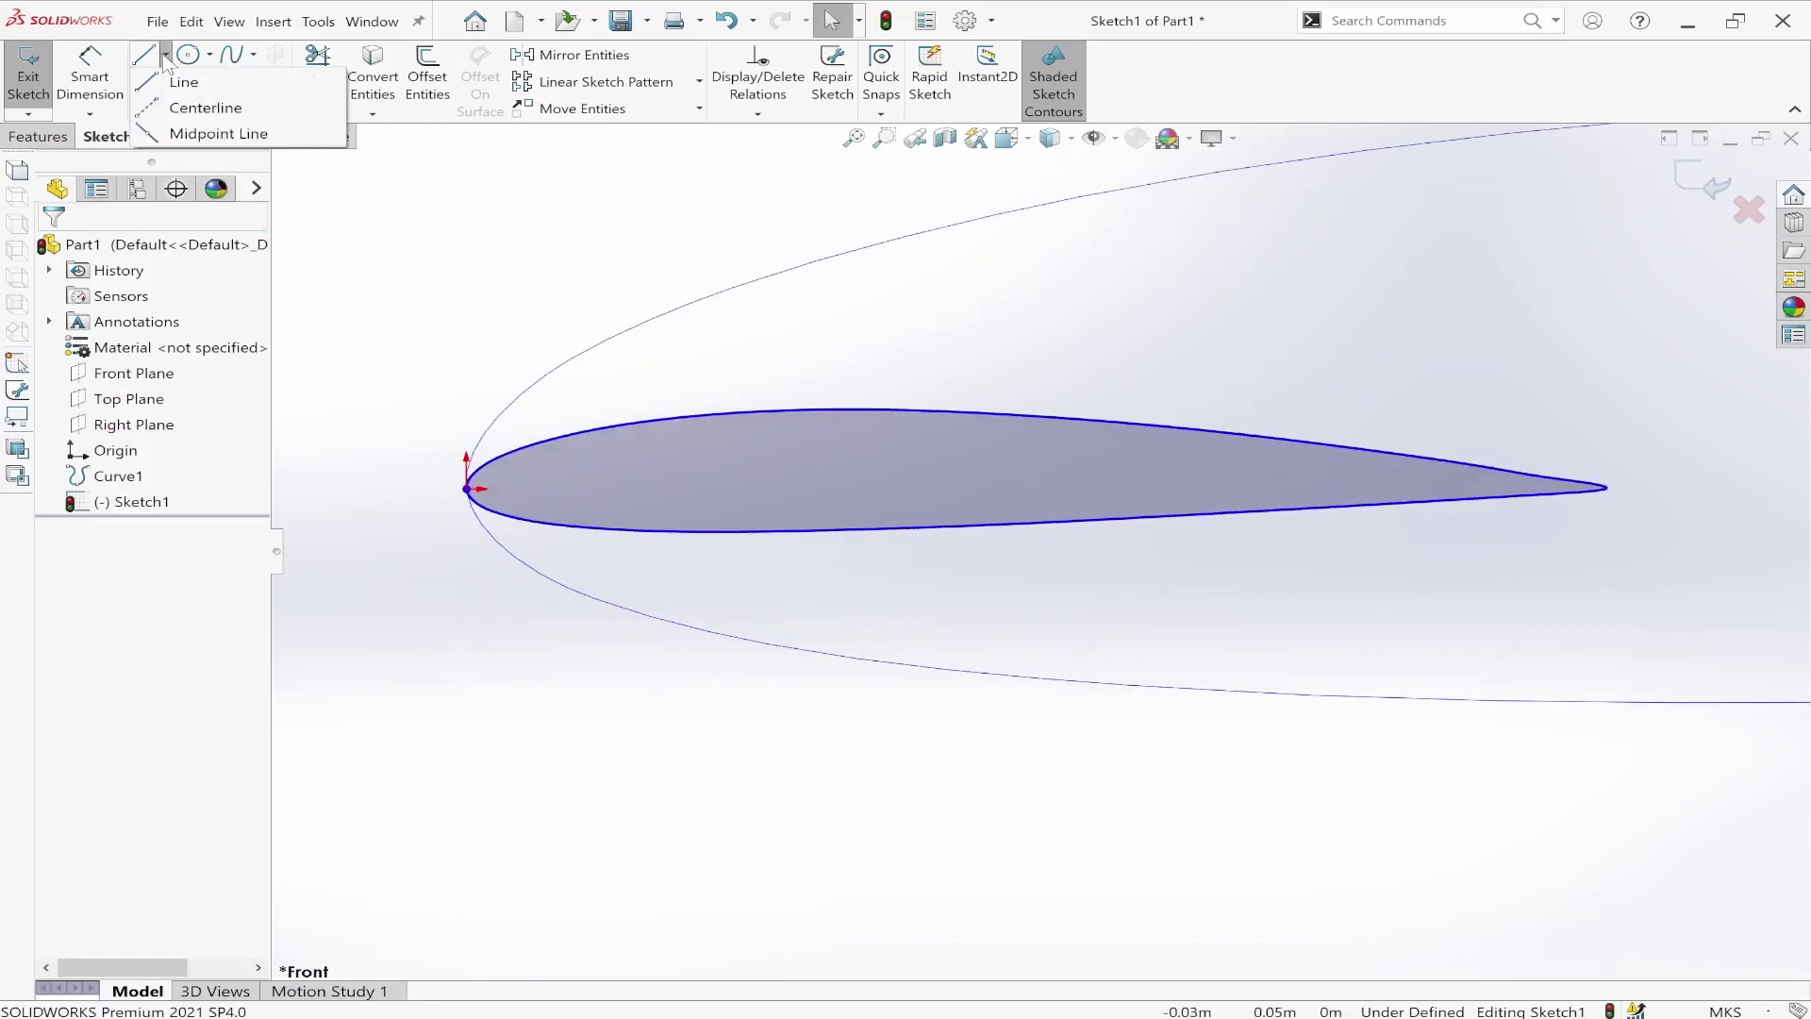
{"action": "left_click", "coordinate": [165, 110]}
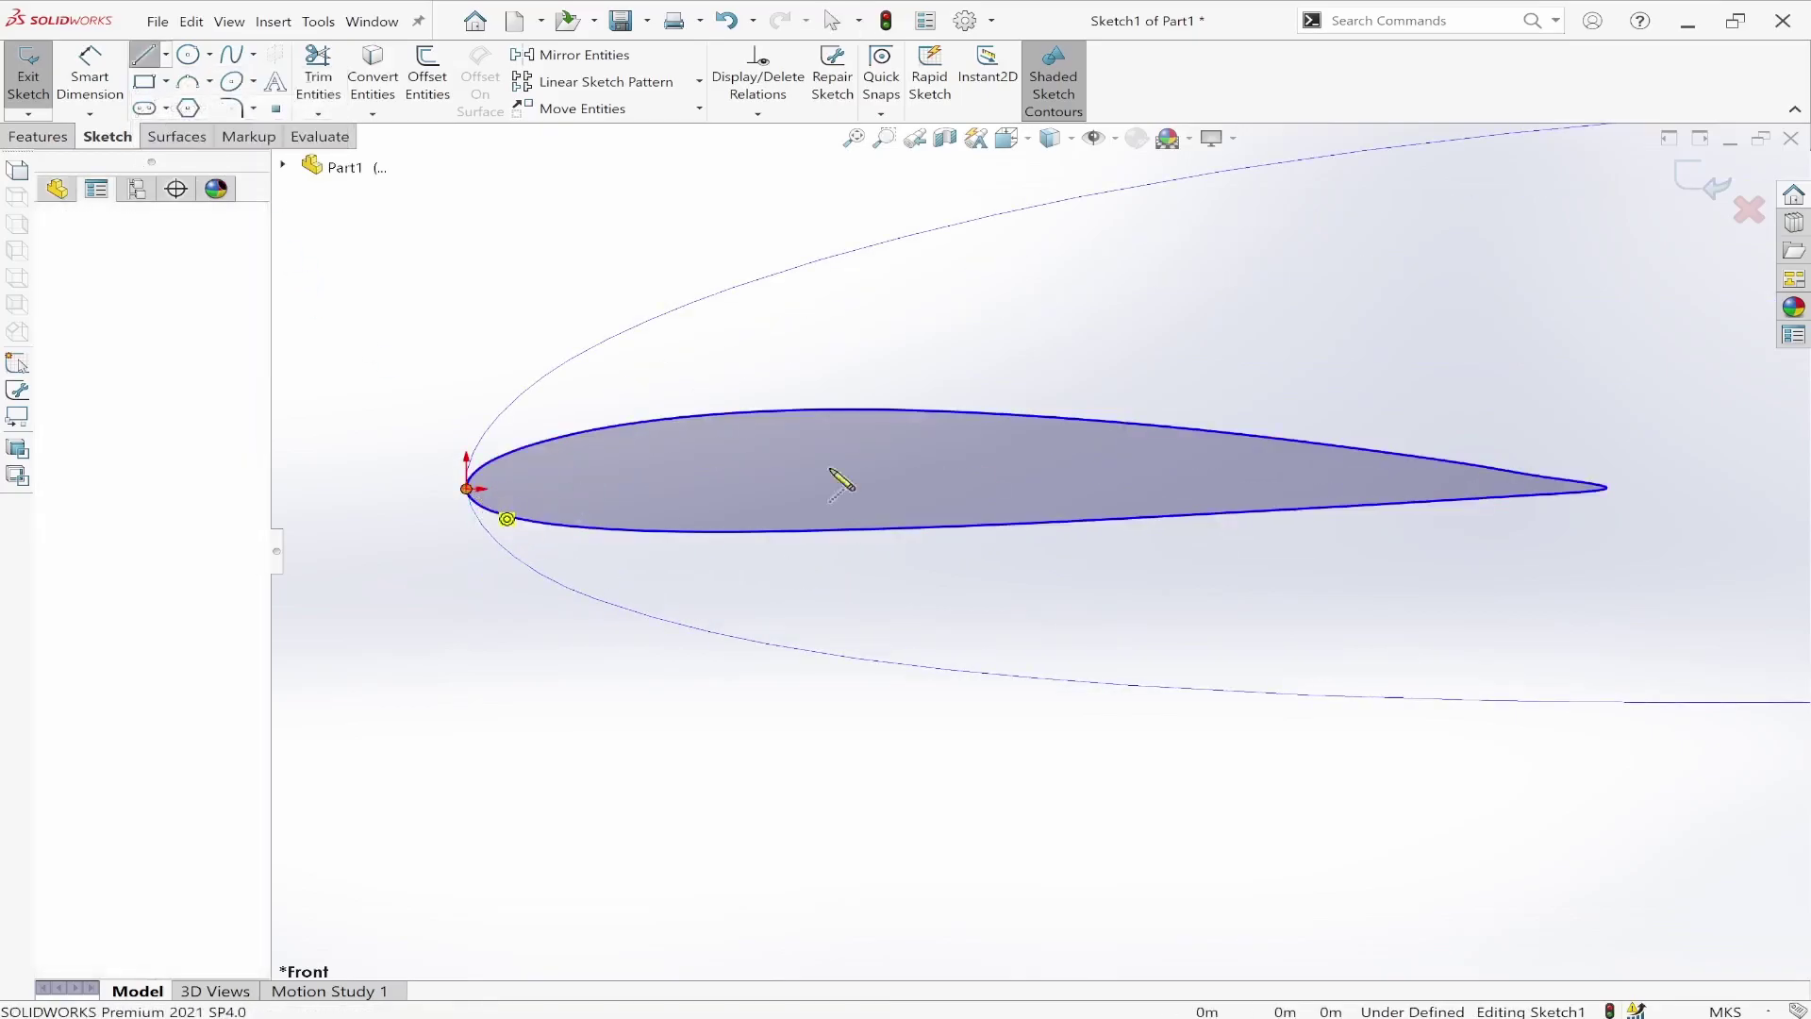
{"action": "left_click", "coordinate": [466, 488]}
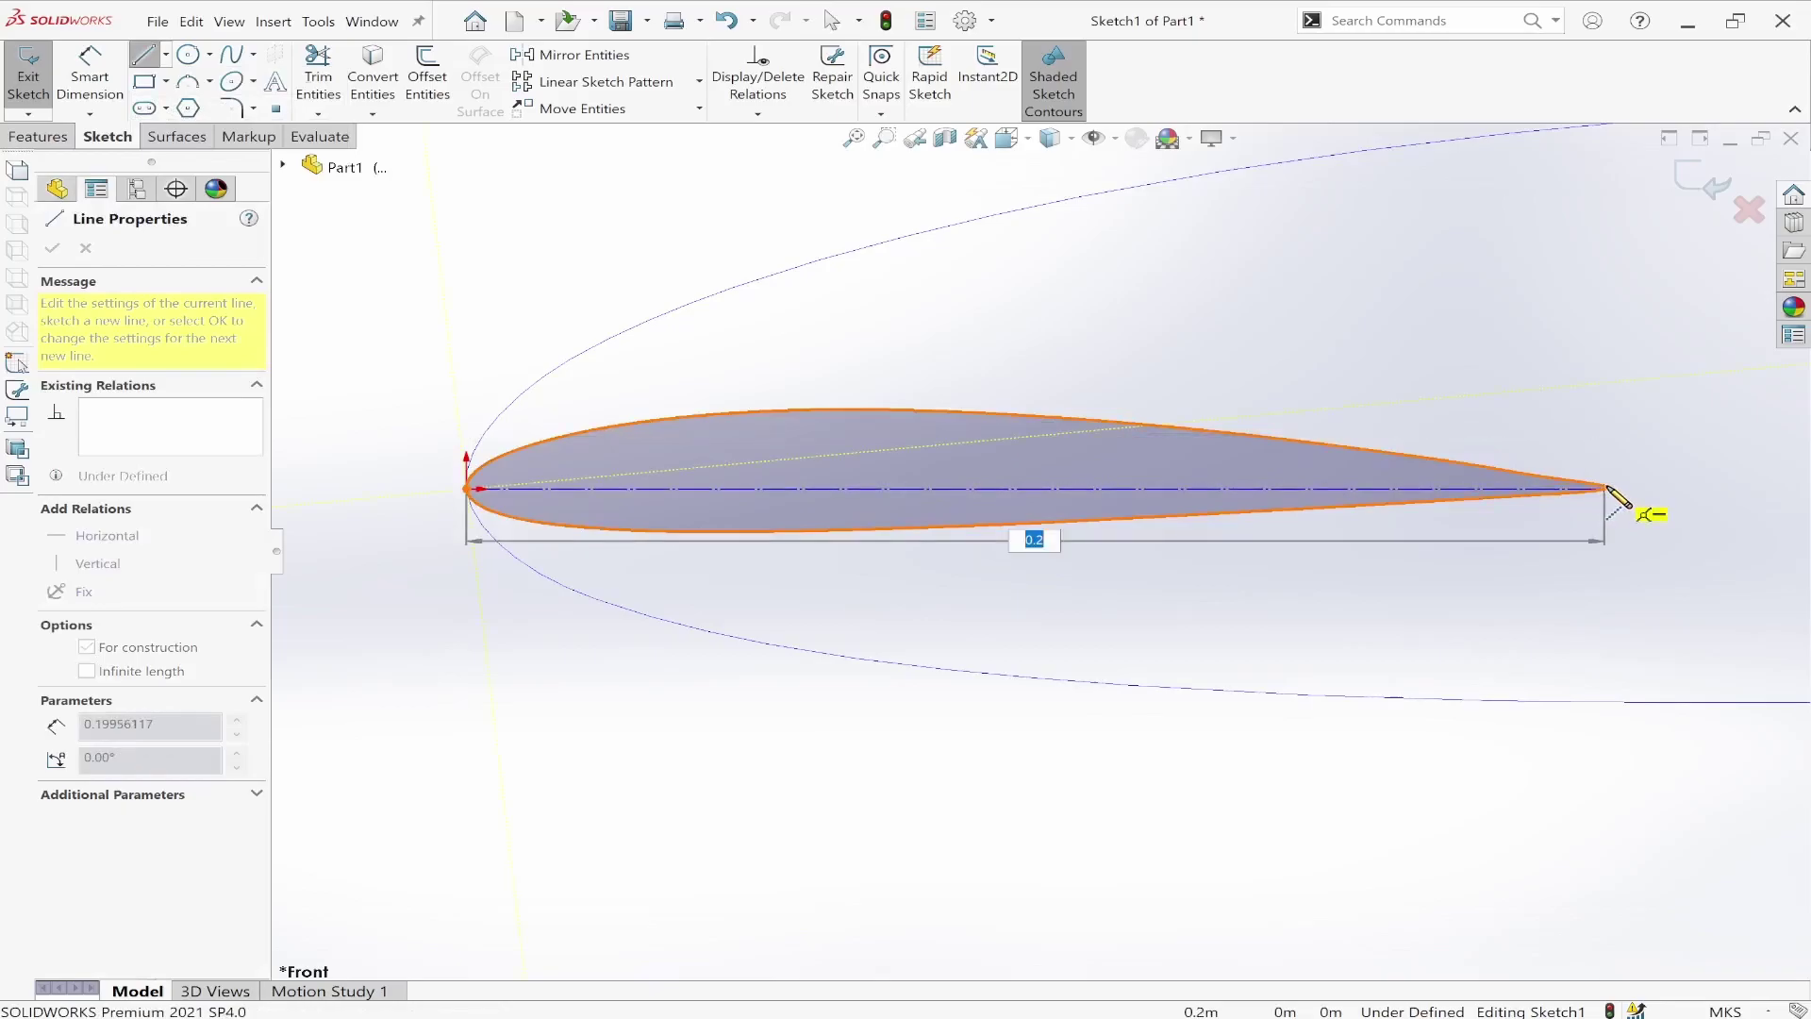
{"action": "left_click", "coordinate": [1606, 489]}
{"action": "key", "text": "Escape"}
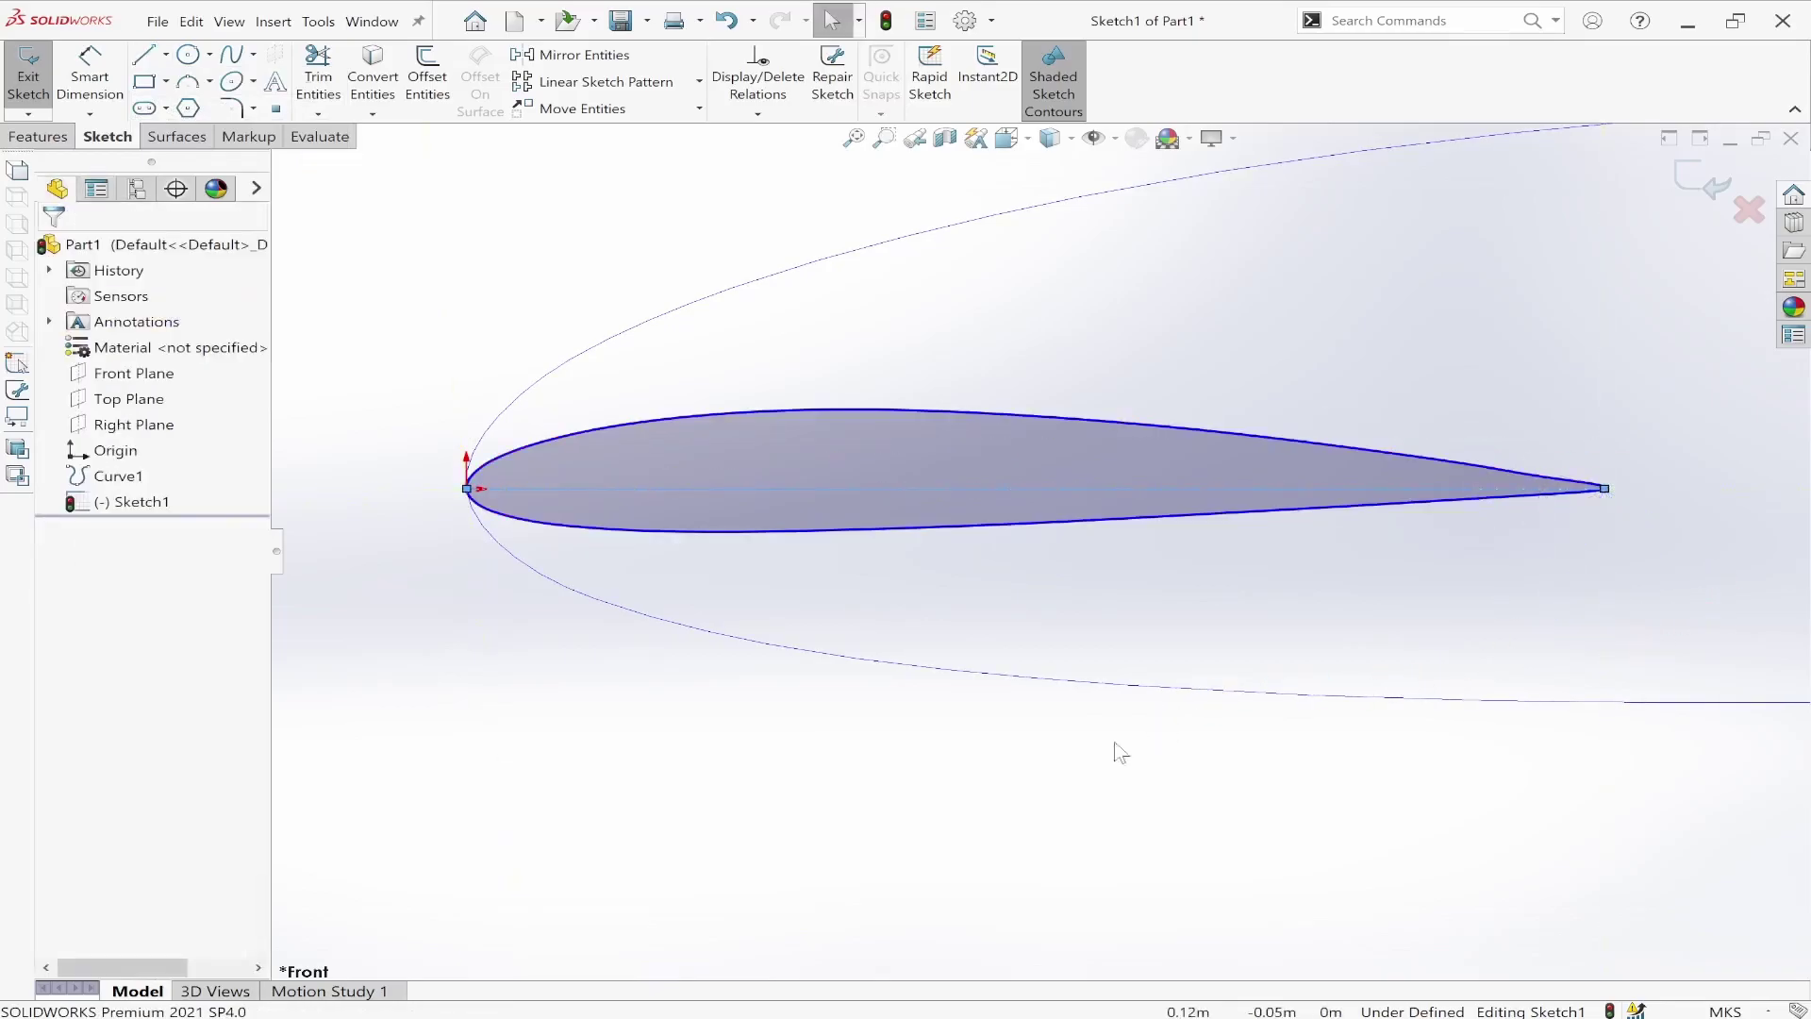
Step: Preview the chord centerline's length with Smart Dimension without placing the dimension
{"action": "left_click", "coordinate": [90, 77]}
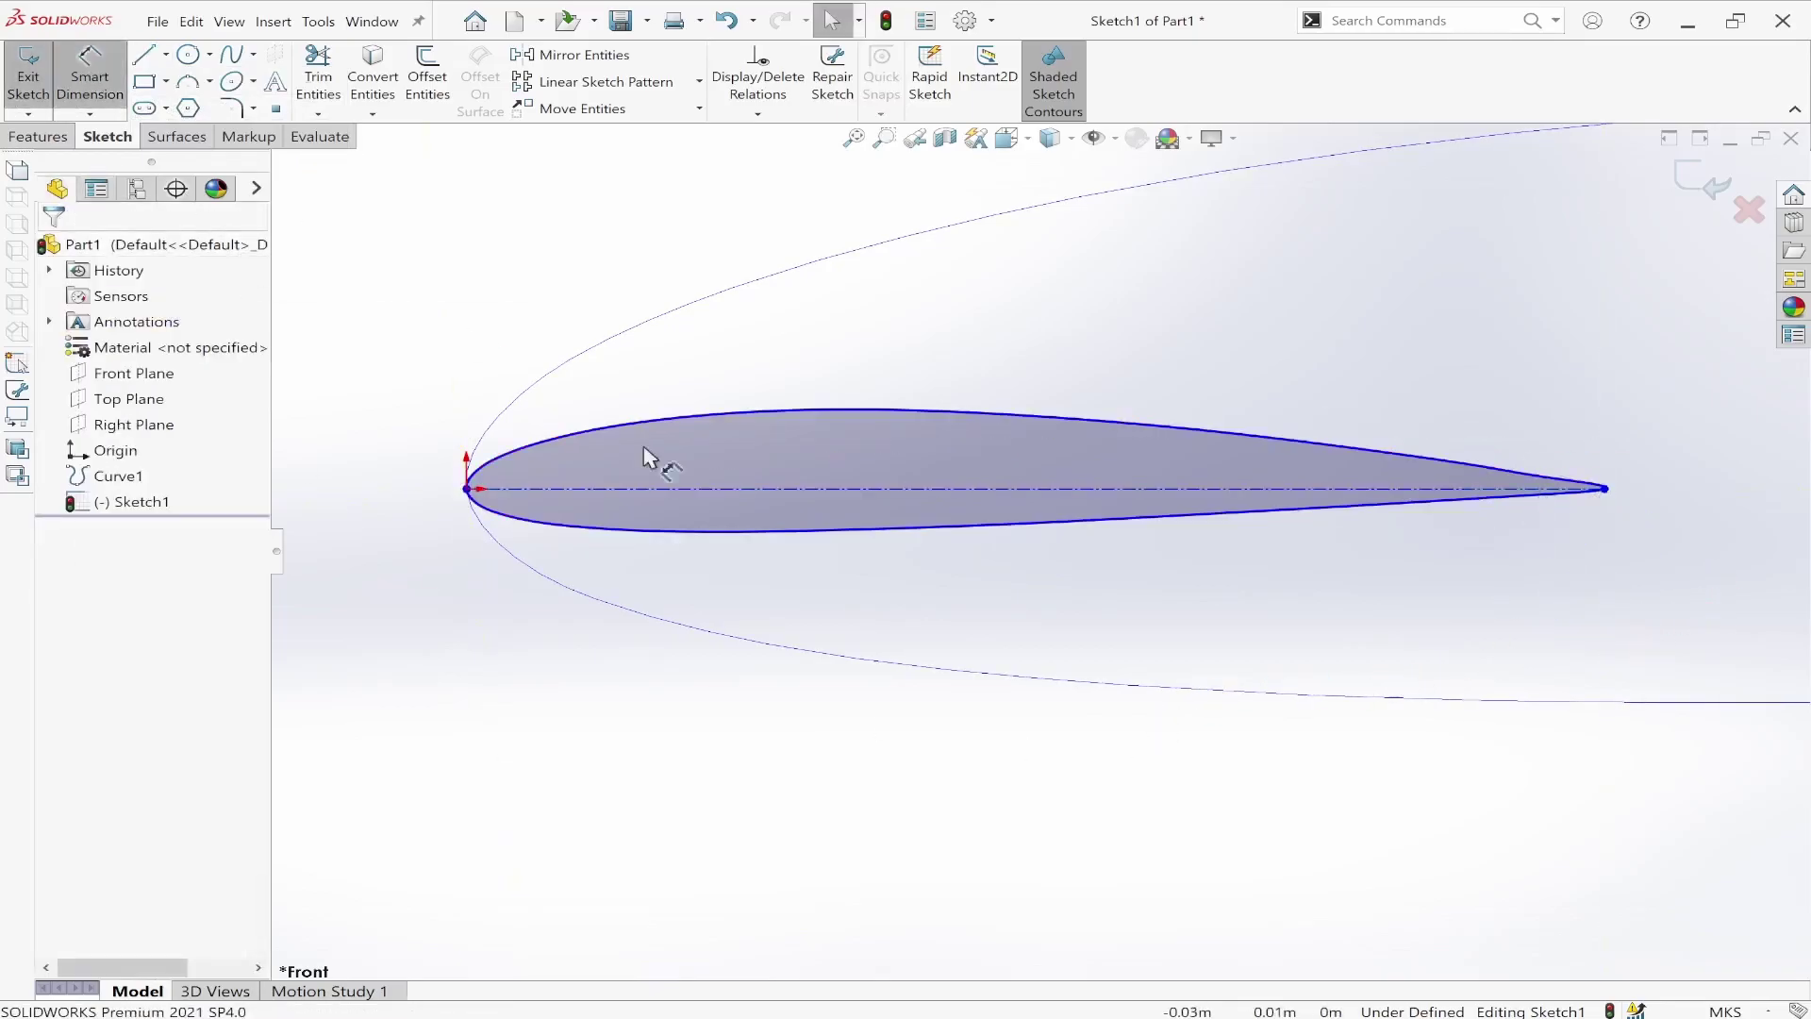
{"action": "left_click", "coordinate": [960, 490]}
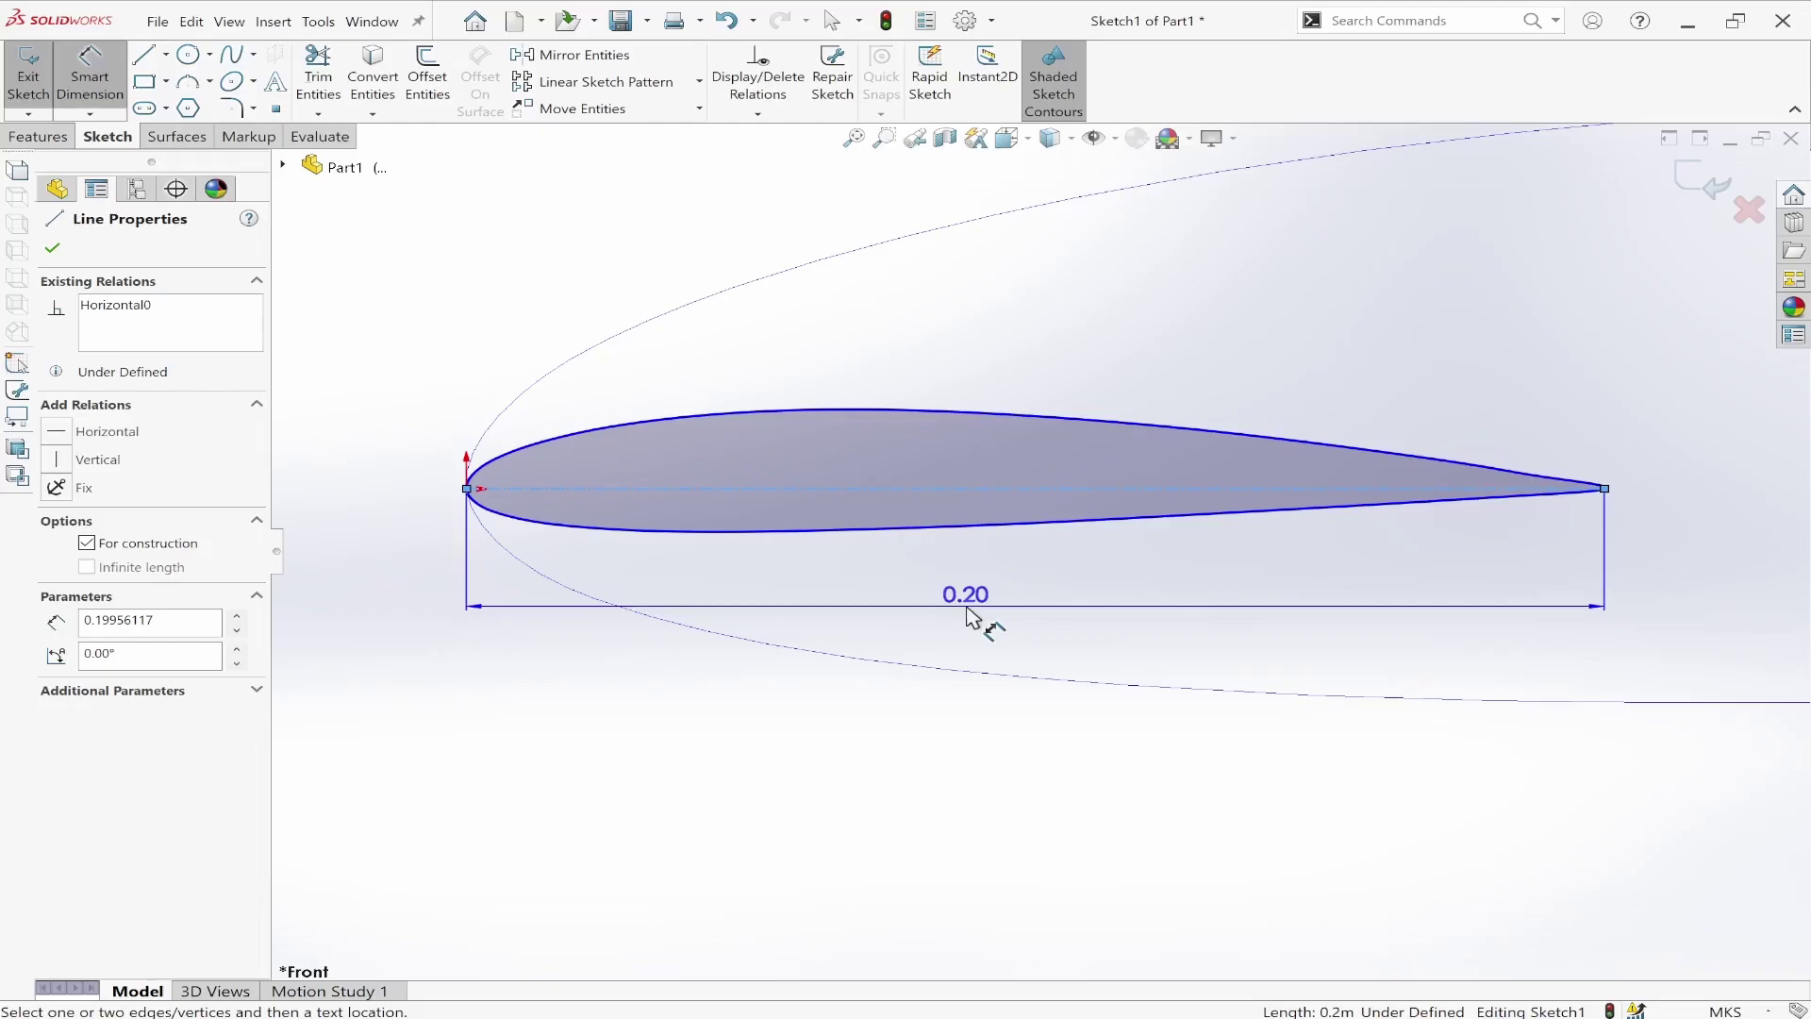
{"action": "key", "text": "Escape"}
{"action": "scroll", "coordinate": [1184, 607], "scroll_direction": "up", "scroll_amount": 5}
{"action": "key", "text": "Escape"}
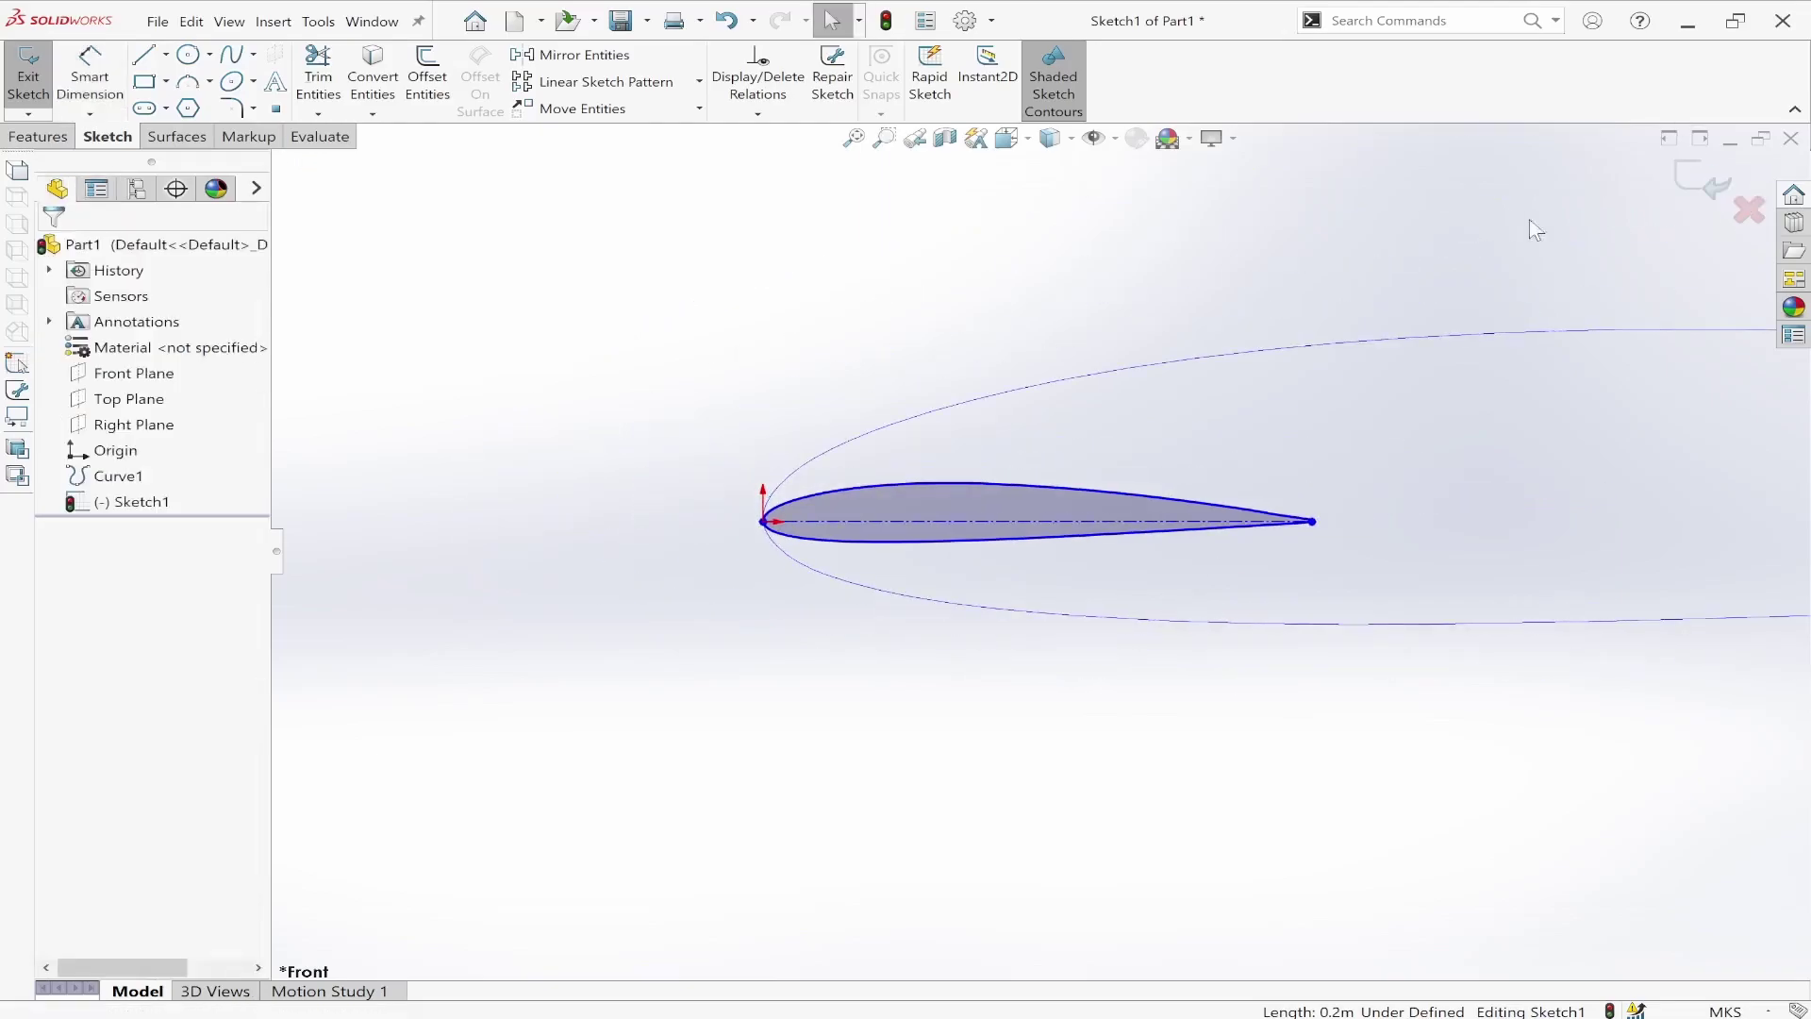
Step: Exit the airfoil sketch, keeping the scaled profile and its chord centerline
{"action": "left_click", "coordinate": [1697, 181]}
{"action": "left_click", "coordinate": [1133, 465]}
{"action": "scroll", "coordinate": [1133, 465], "scroll_direction": "up", "scroll_amount": 3}
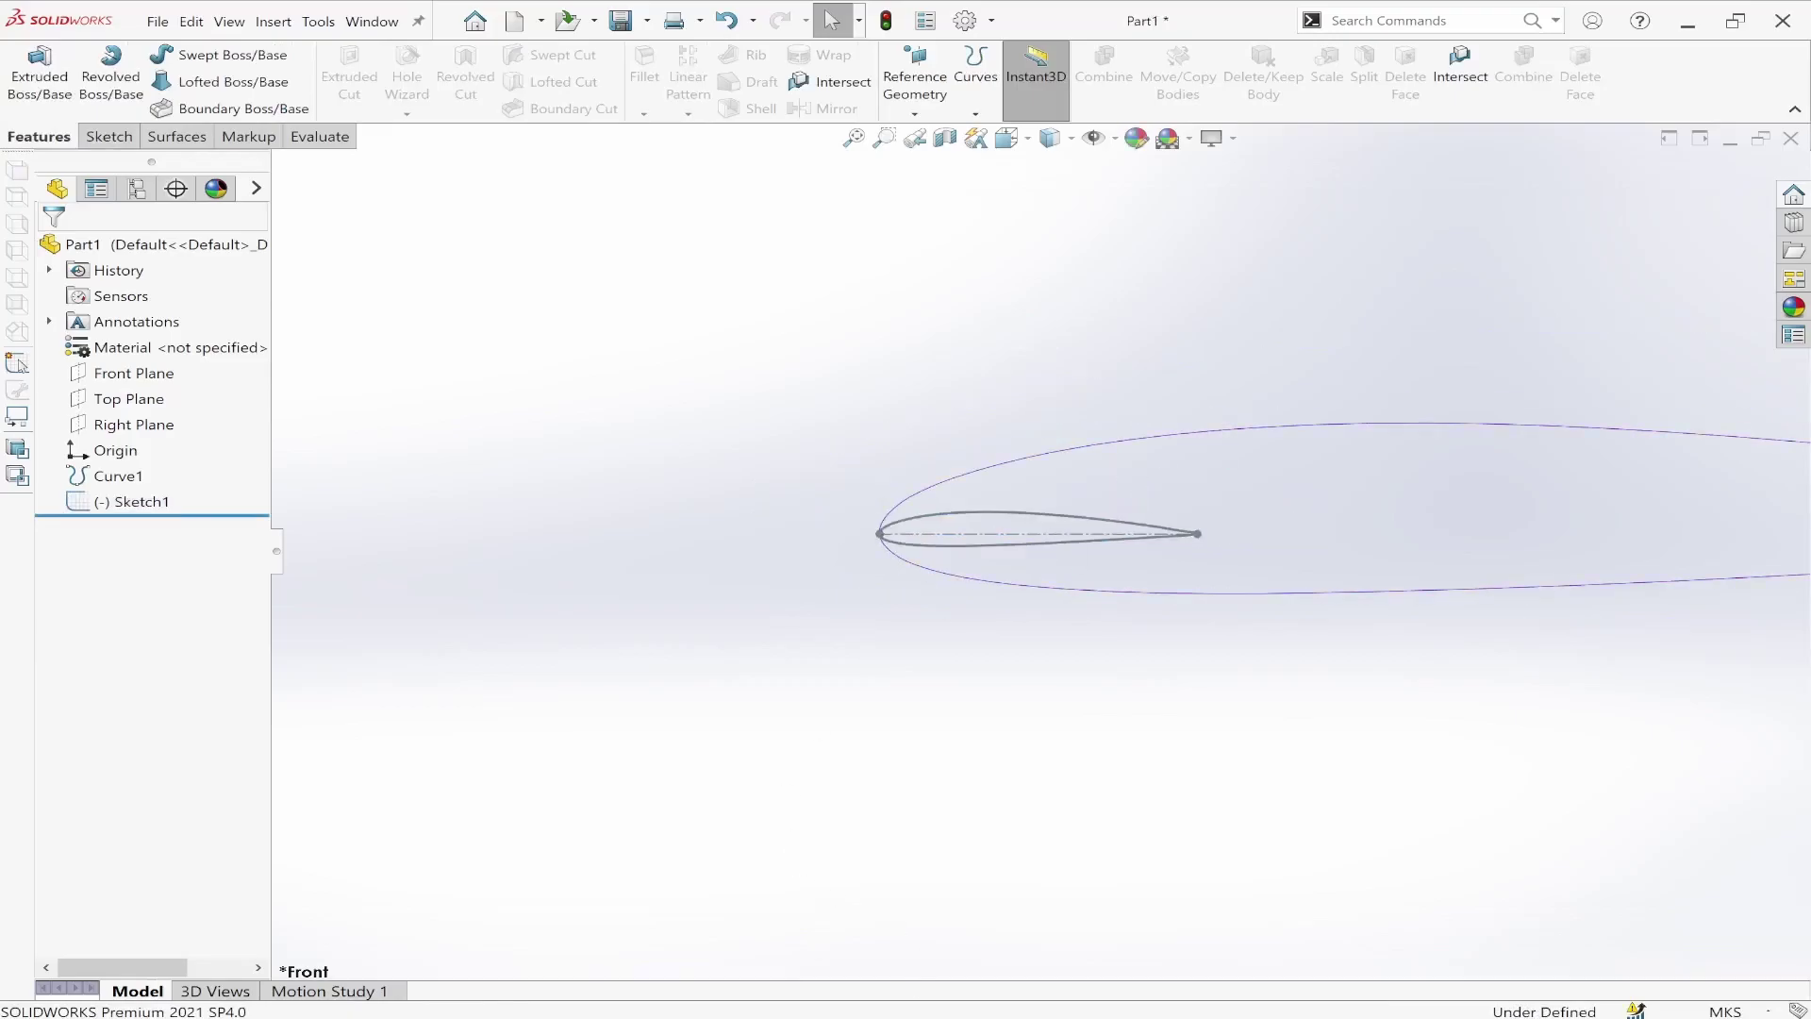
Step: Review the trapezoid area formula and the taper ratio diagram with tip and root chords in Photos, and return to the SOLIDWORKS part
{"action": "mouse_move", "coordinate": [867, 1001]}
{"action": "left_click", "coordinate": [1160, 882]}
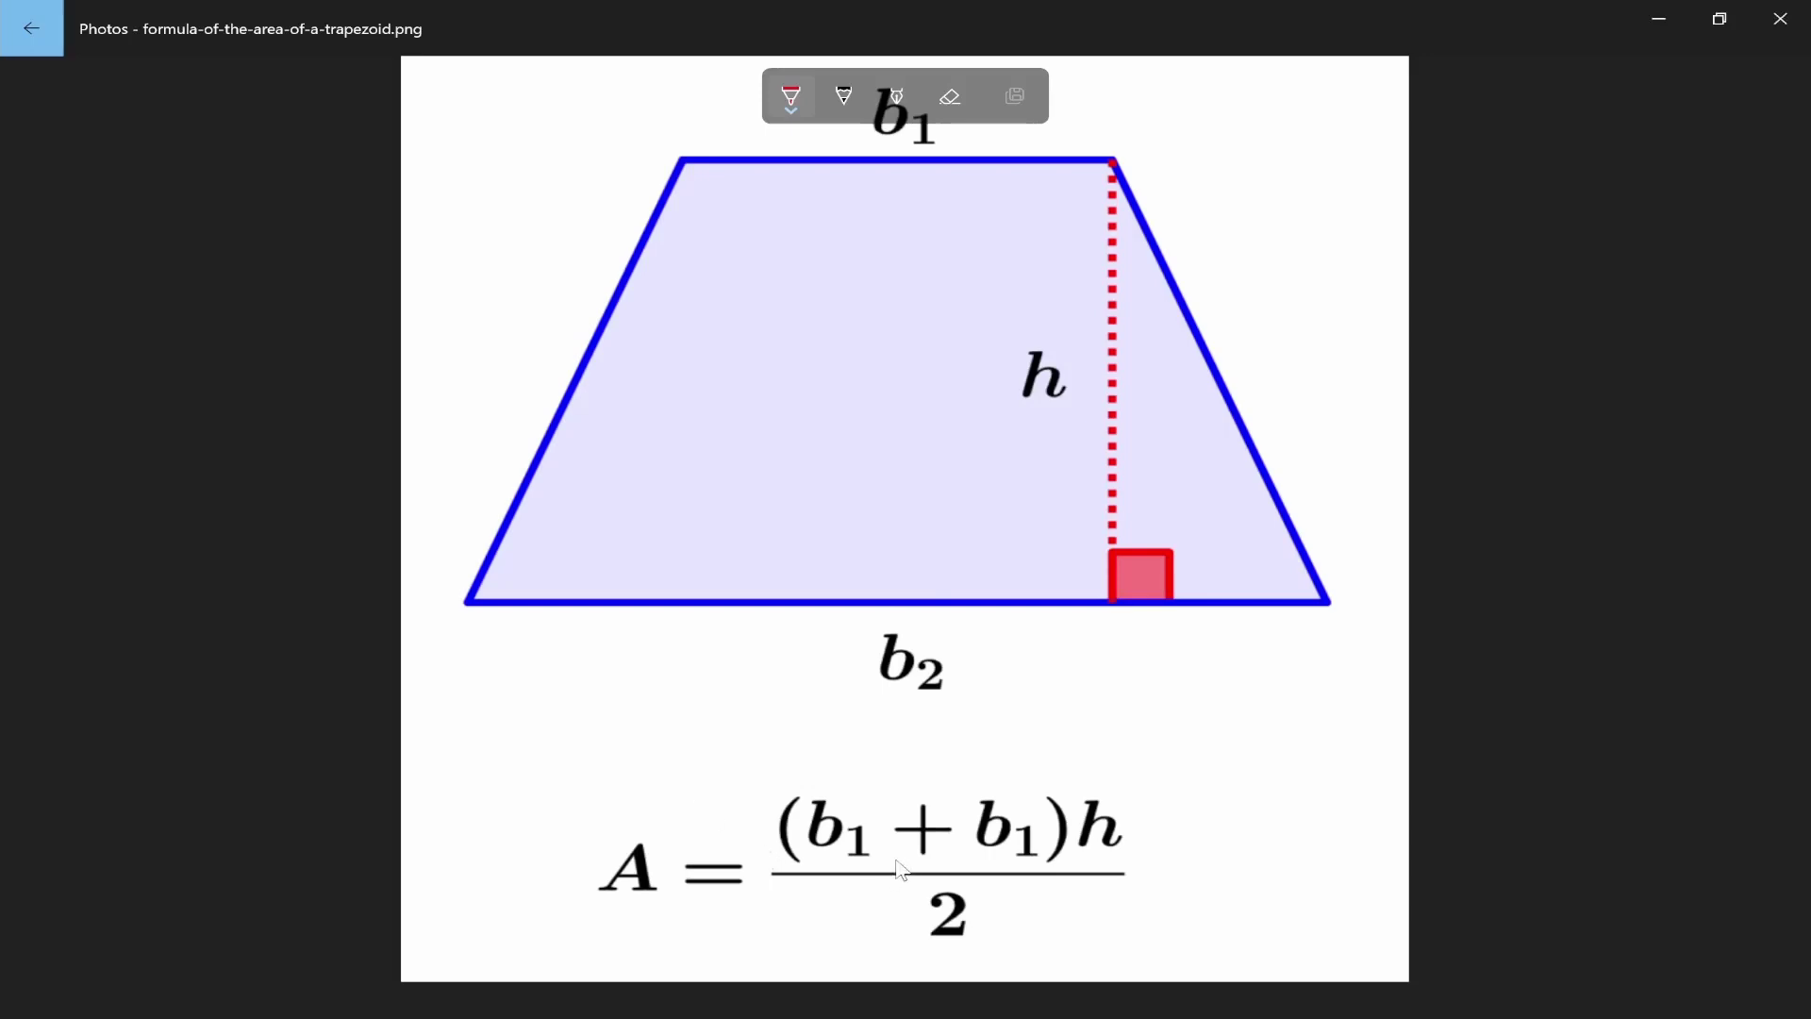
{"action": "mouse_move", "coordinate": [876, 1015]}
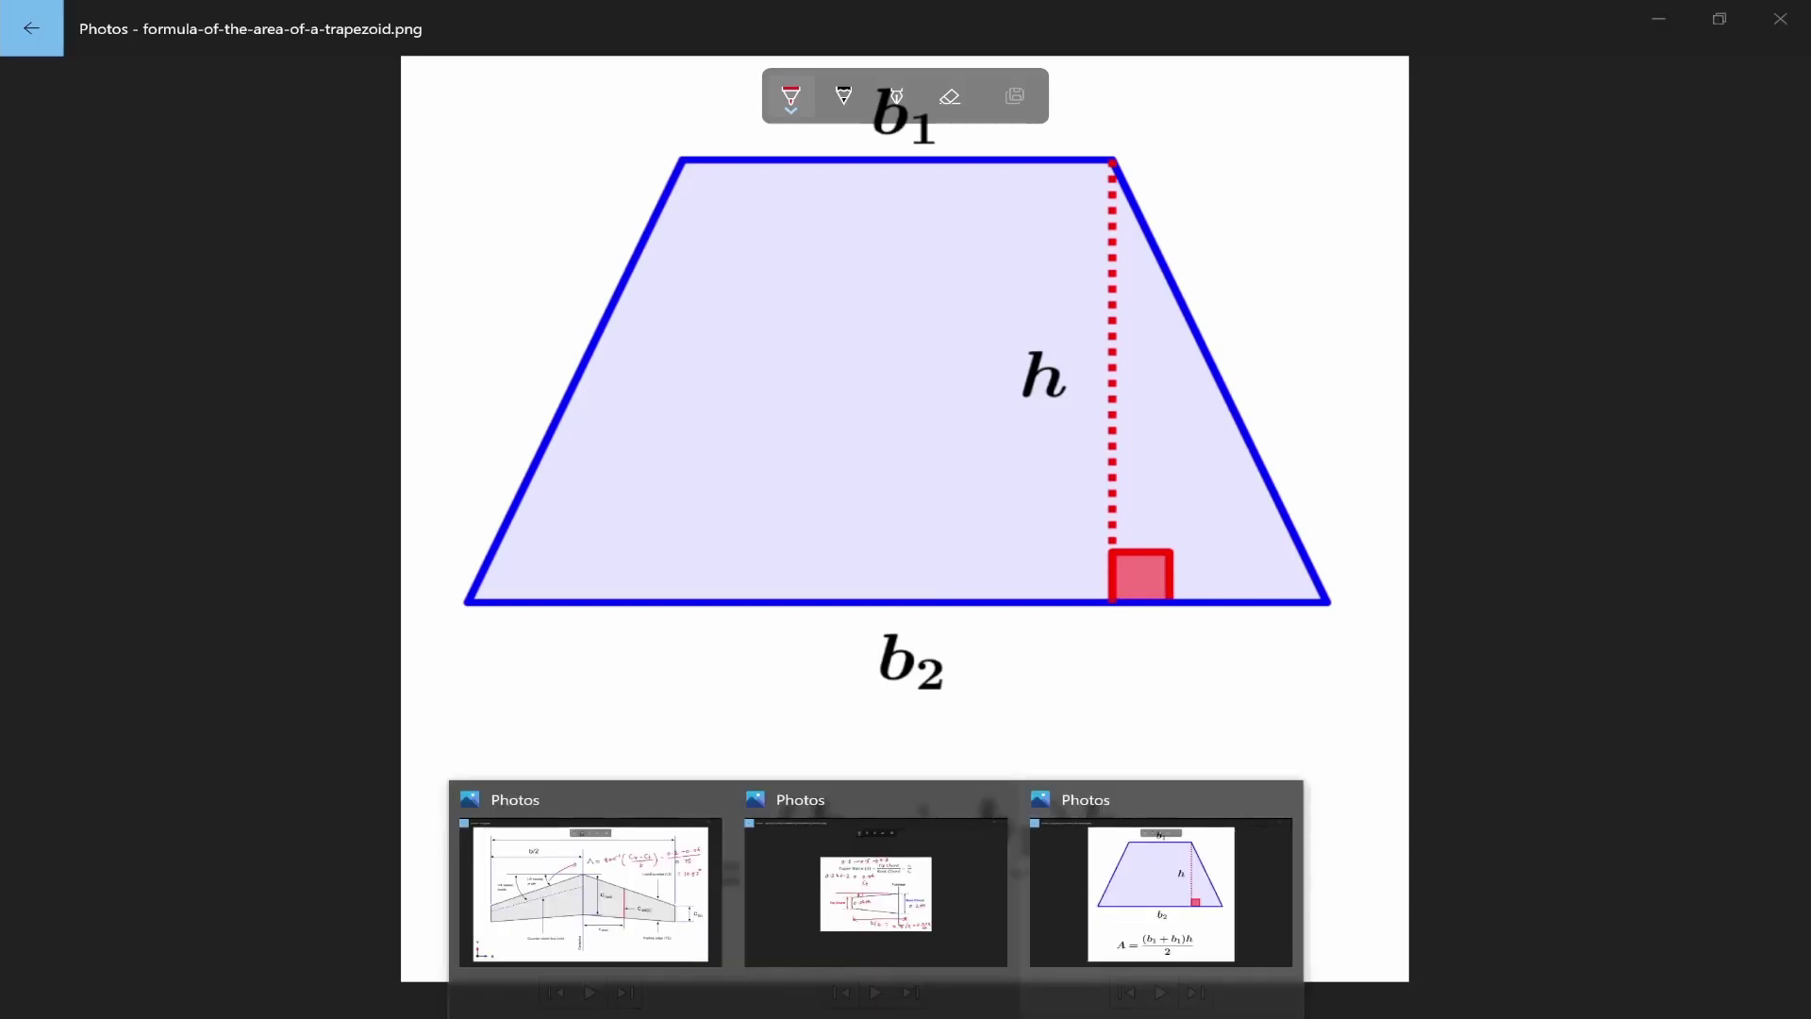
{"action": "left_click", "coordinate": [910, 887]}
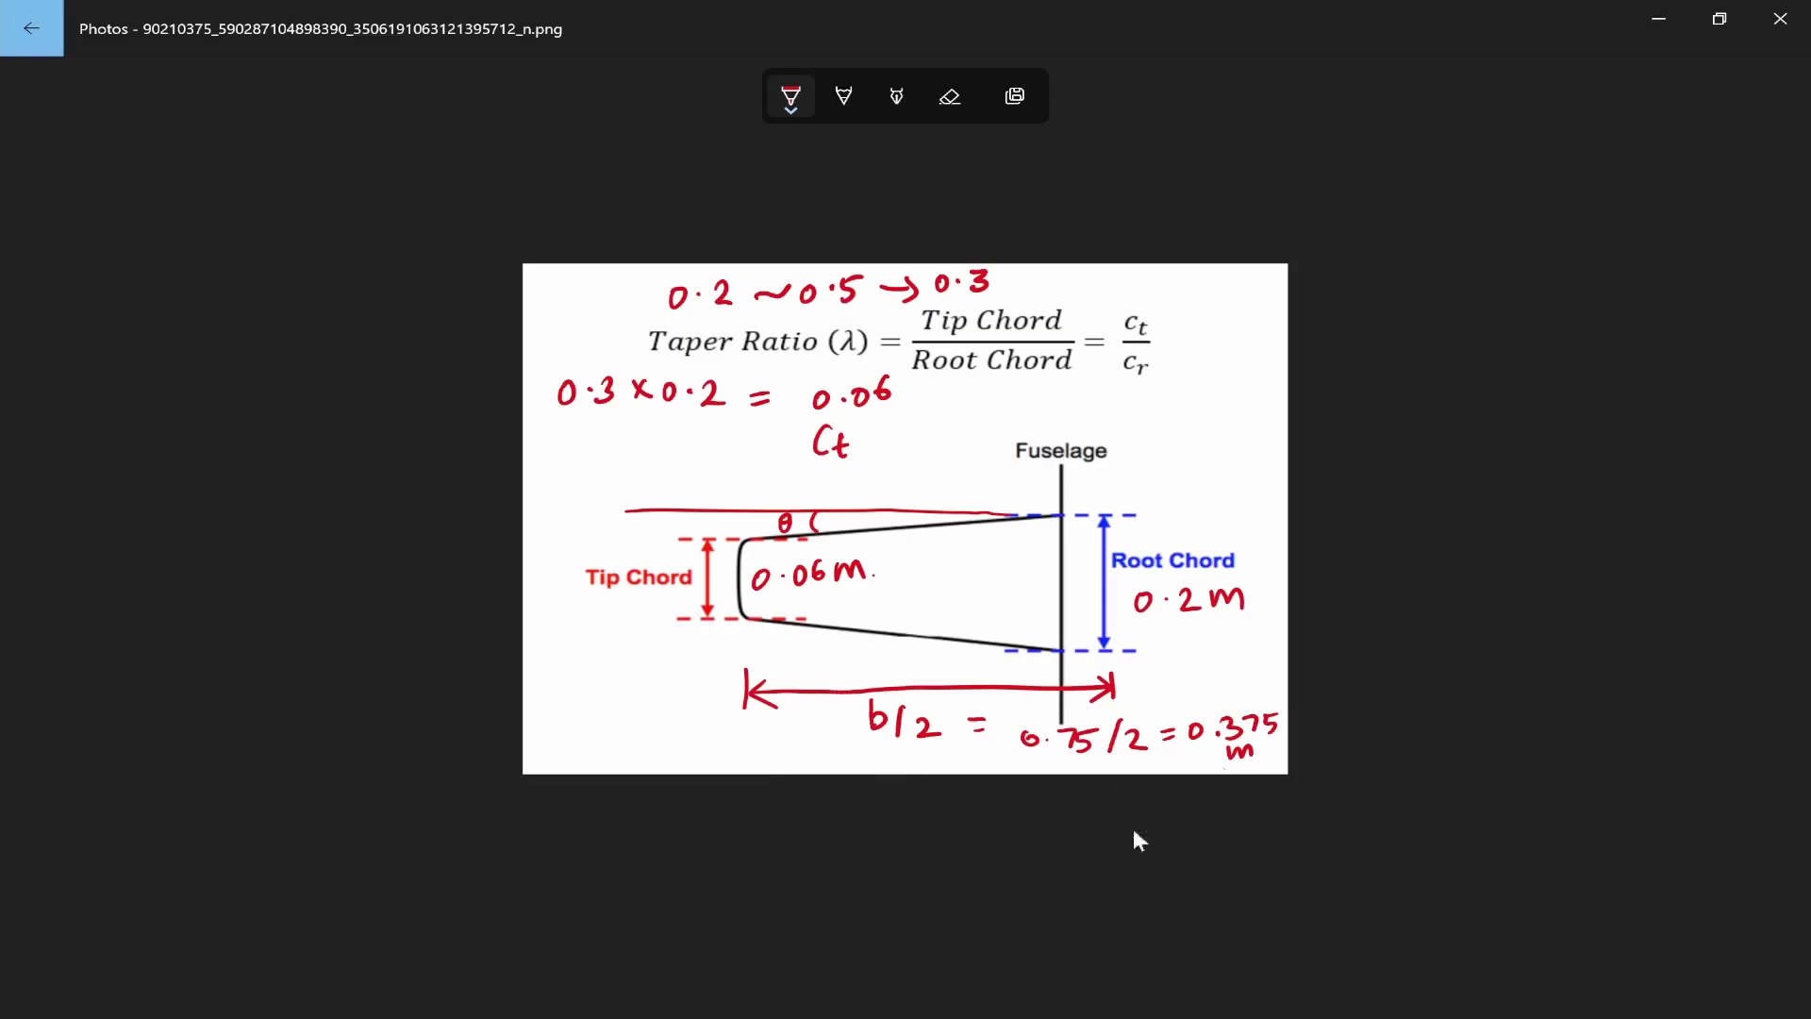
{"action": "mouse_move", "coordinate": [940, 1016]}
{"action": "left_click", "coordinate": [943, 952]}
{"action": "scroll", "coordinate": [1359, 676], "scroll_direction": "up", "scroll_amount": 8}
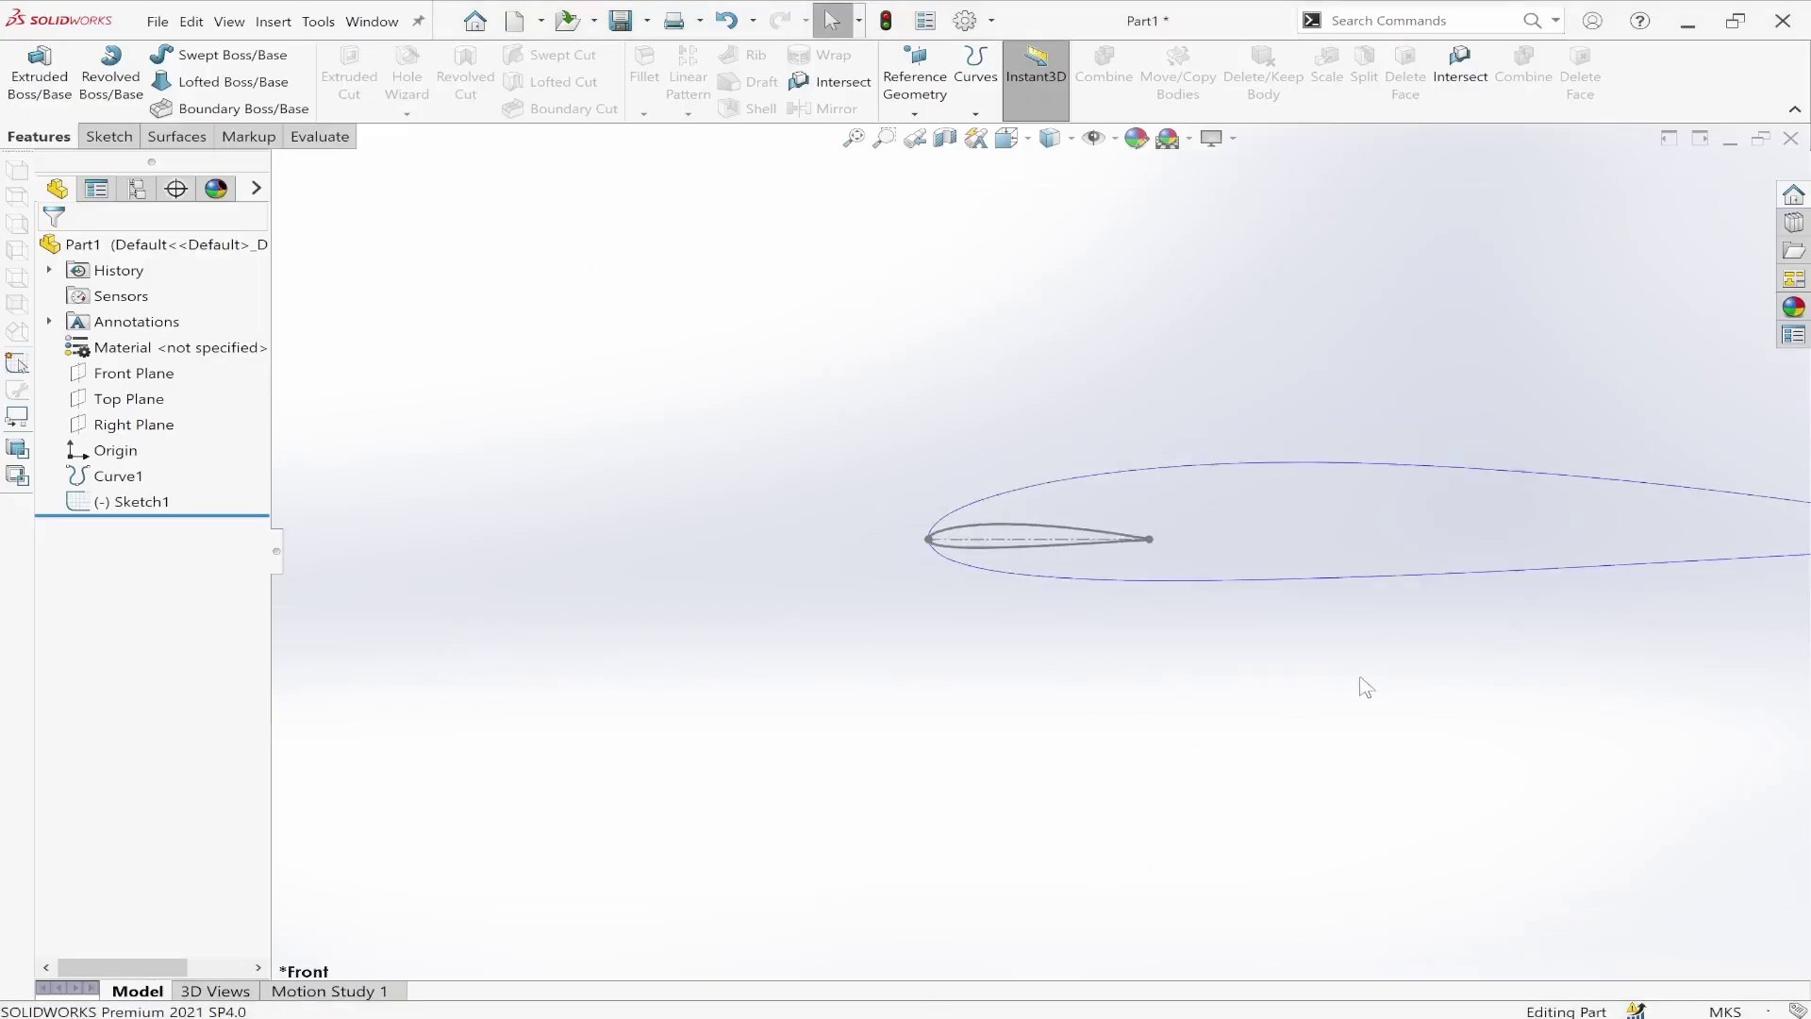
Step: Create a reference plane parallel to the Front Plane at an offset of 0.375 m for the wing tip
{"action": "middle_click_drag", "start_coordinate": [1195, 570], "coordinate": [1160, 712]}
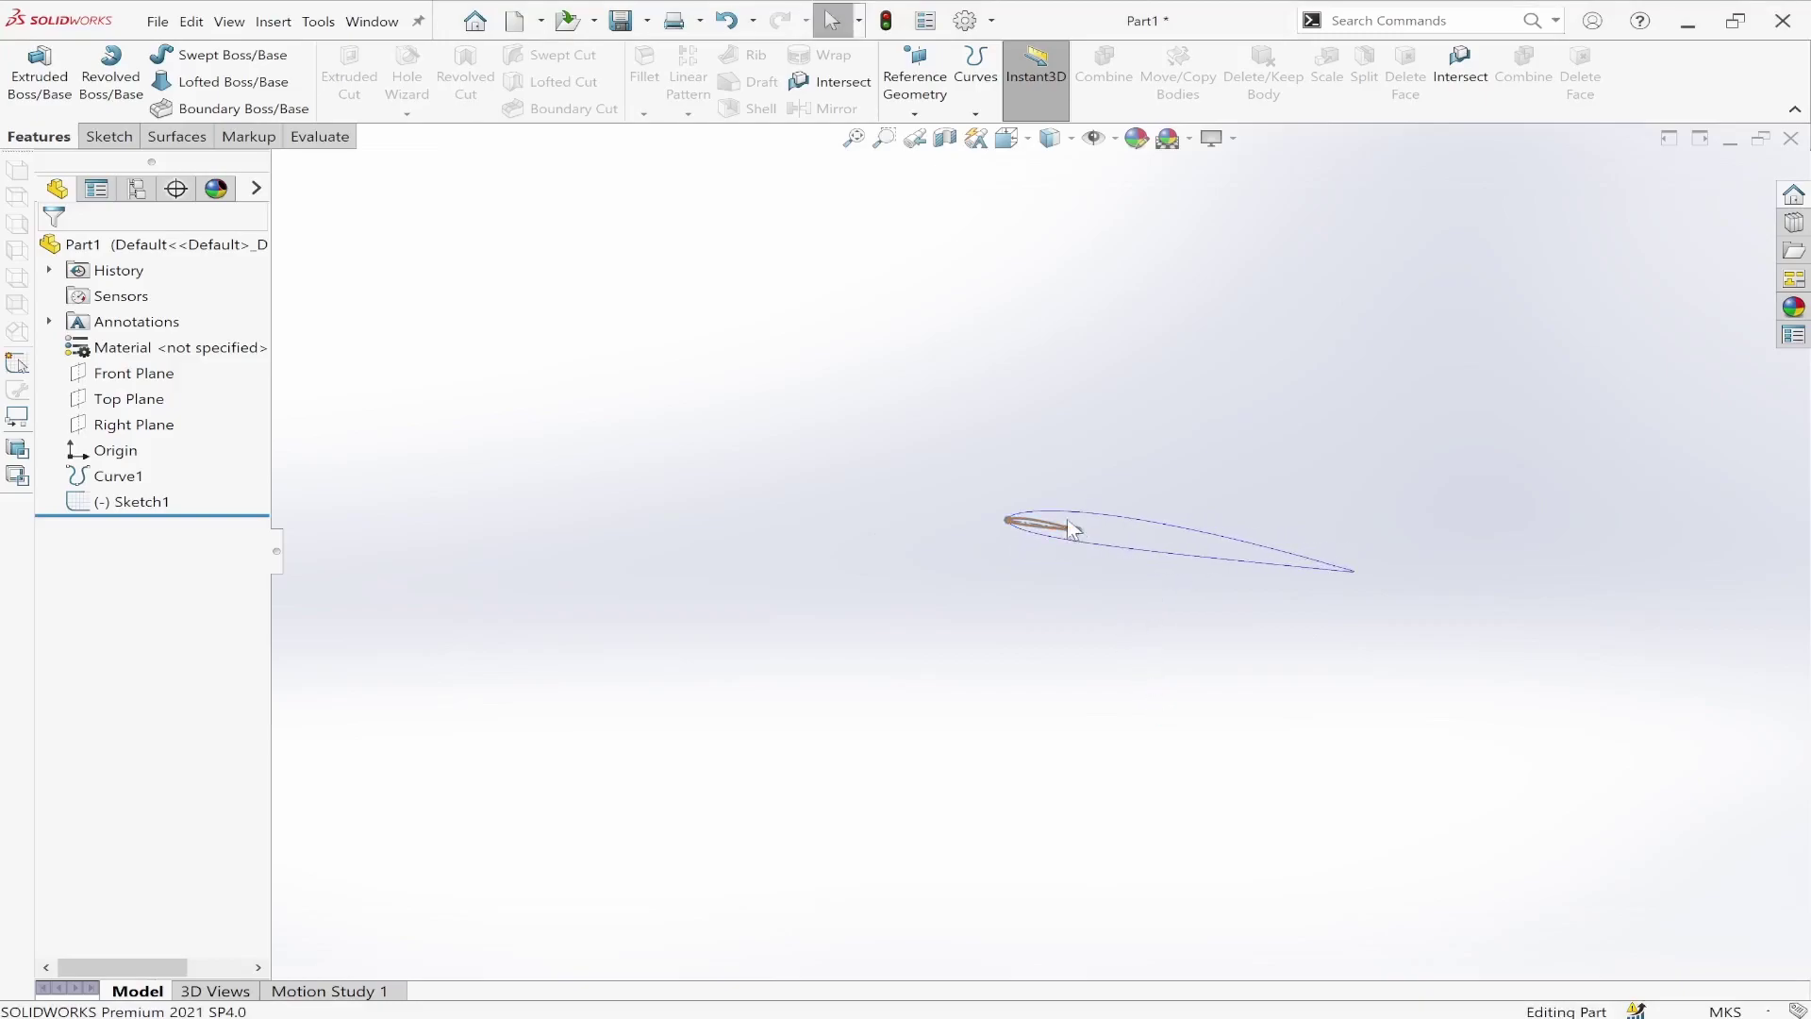
{"action": "left_click", "coordinate": [915, 106]}
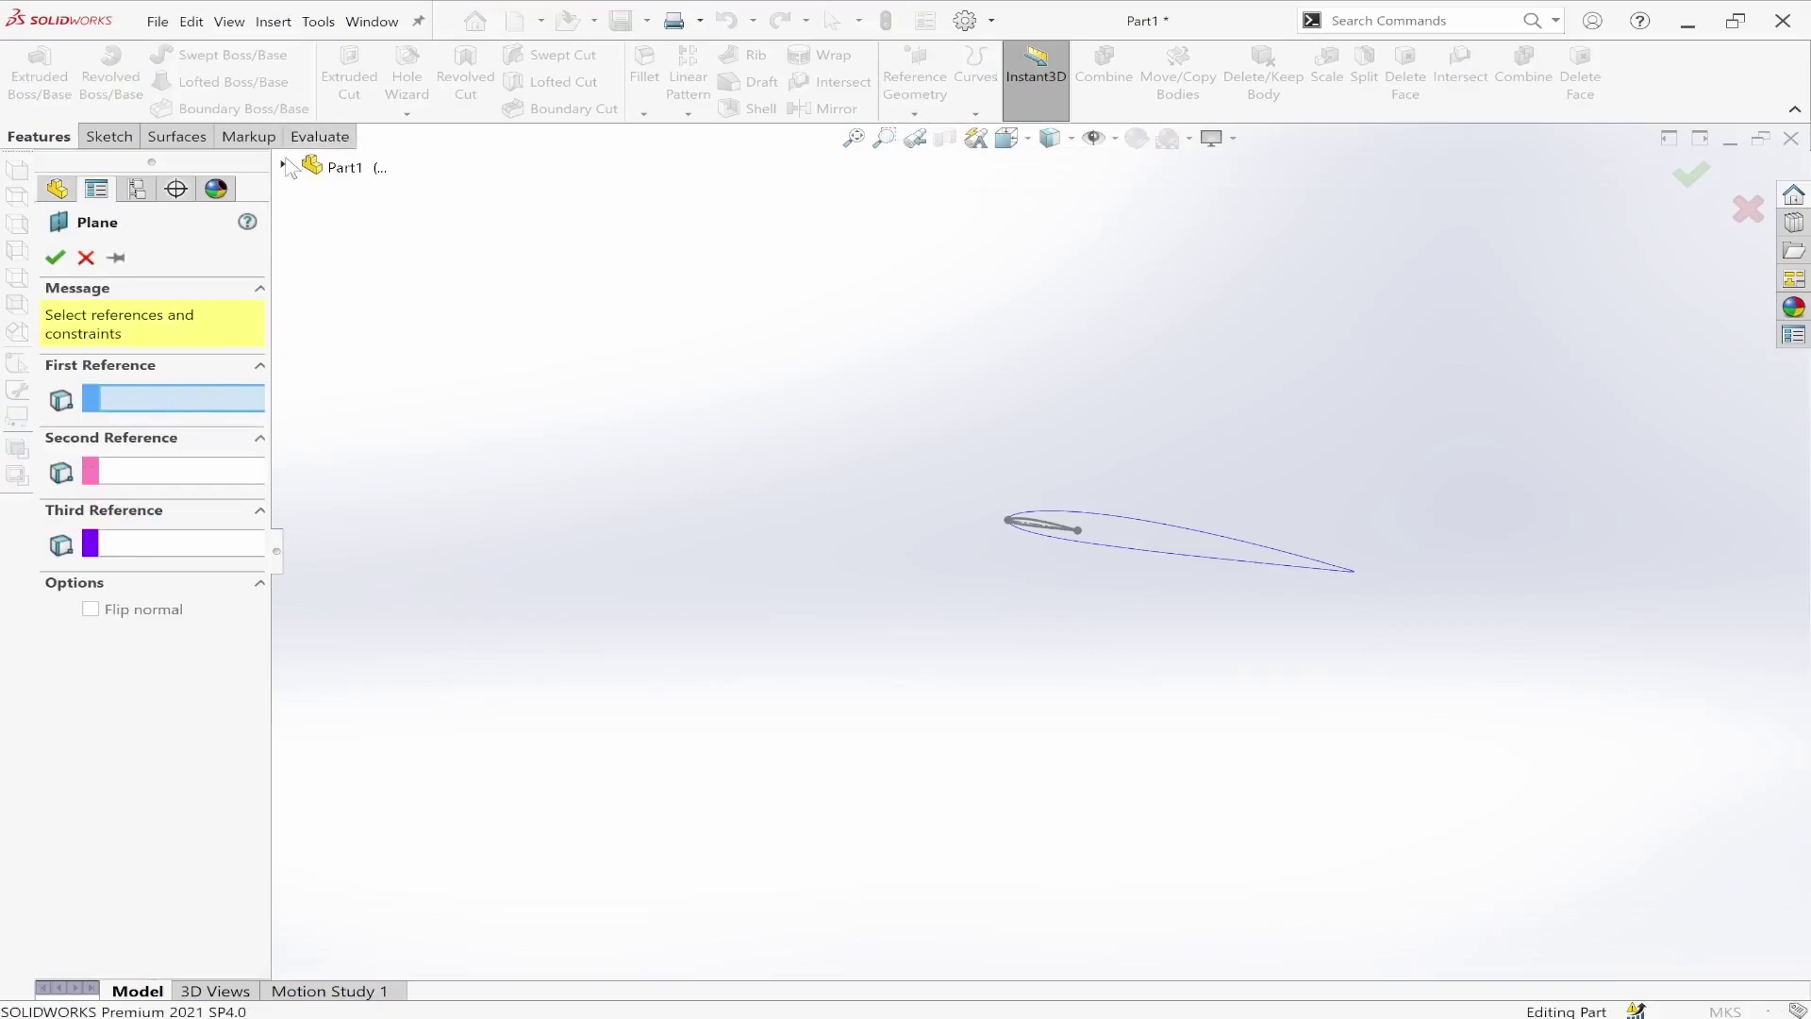
{"action": "left_click", "coordinate": [283, 166]}
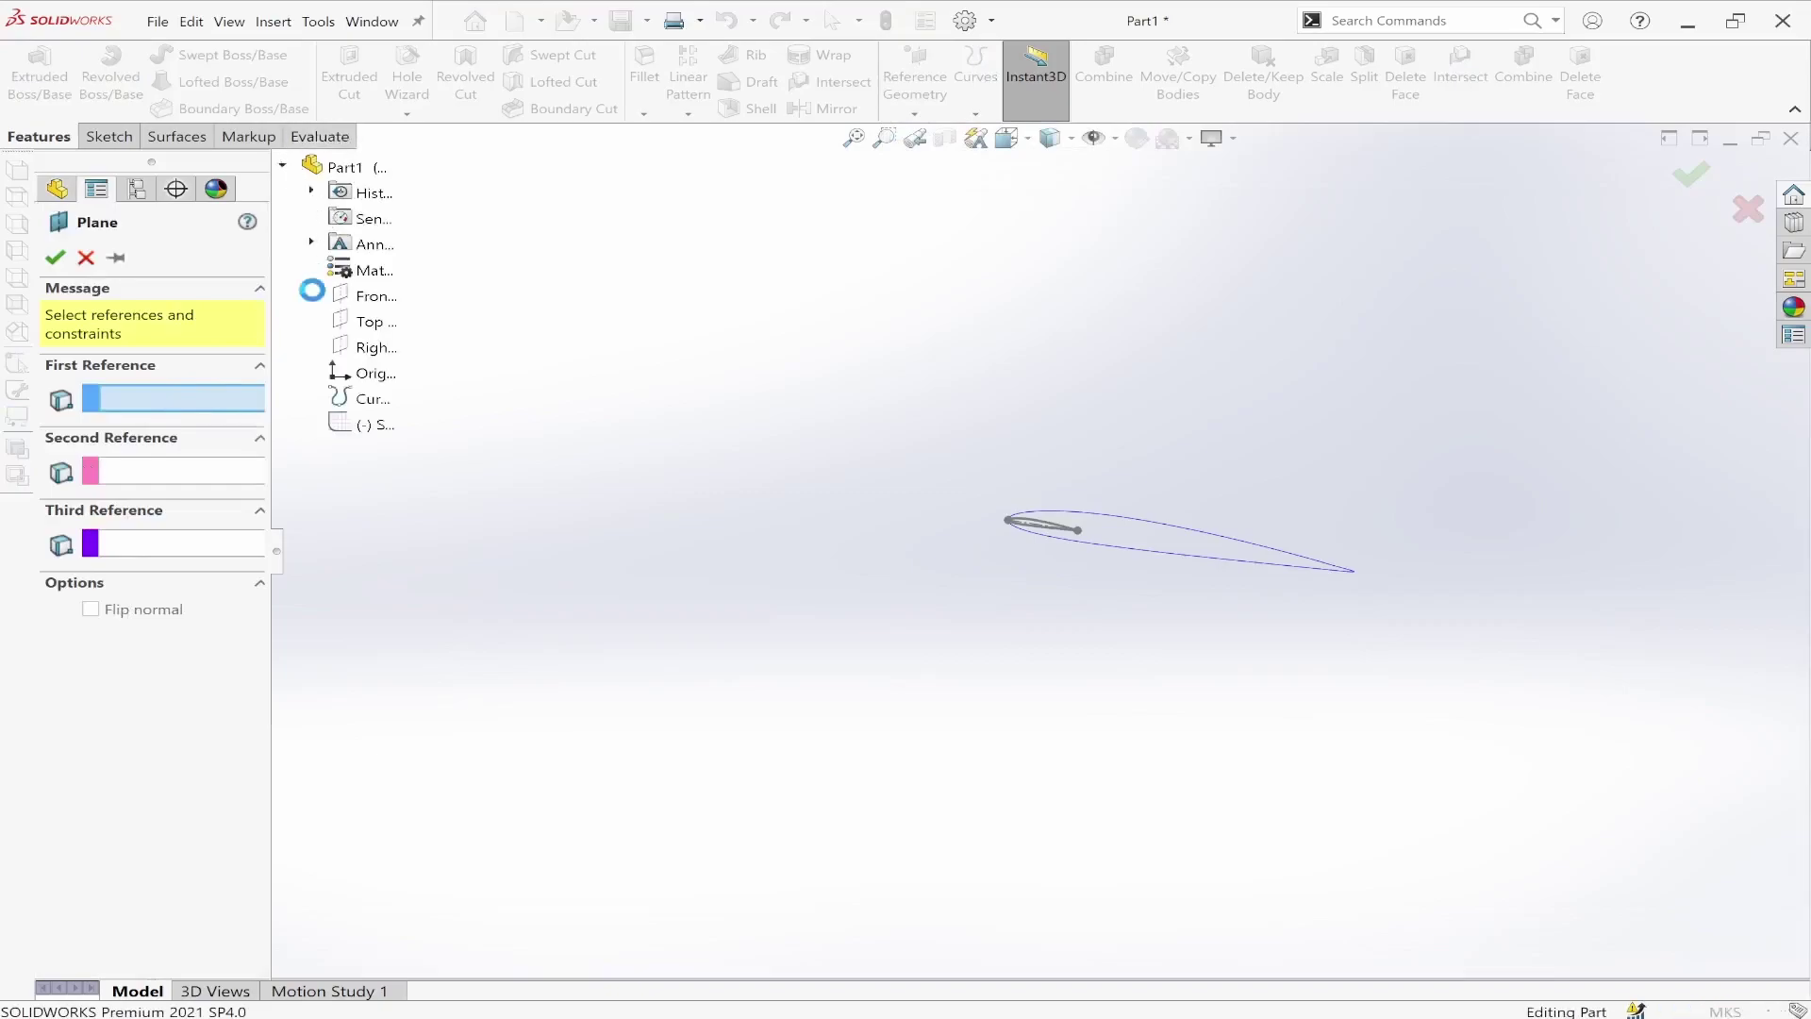
{"action": "left_click", "coordinate": [366, 295]}
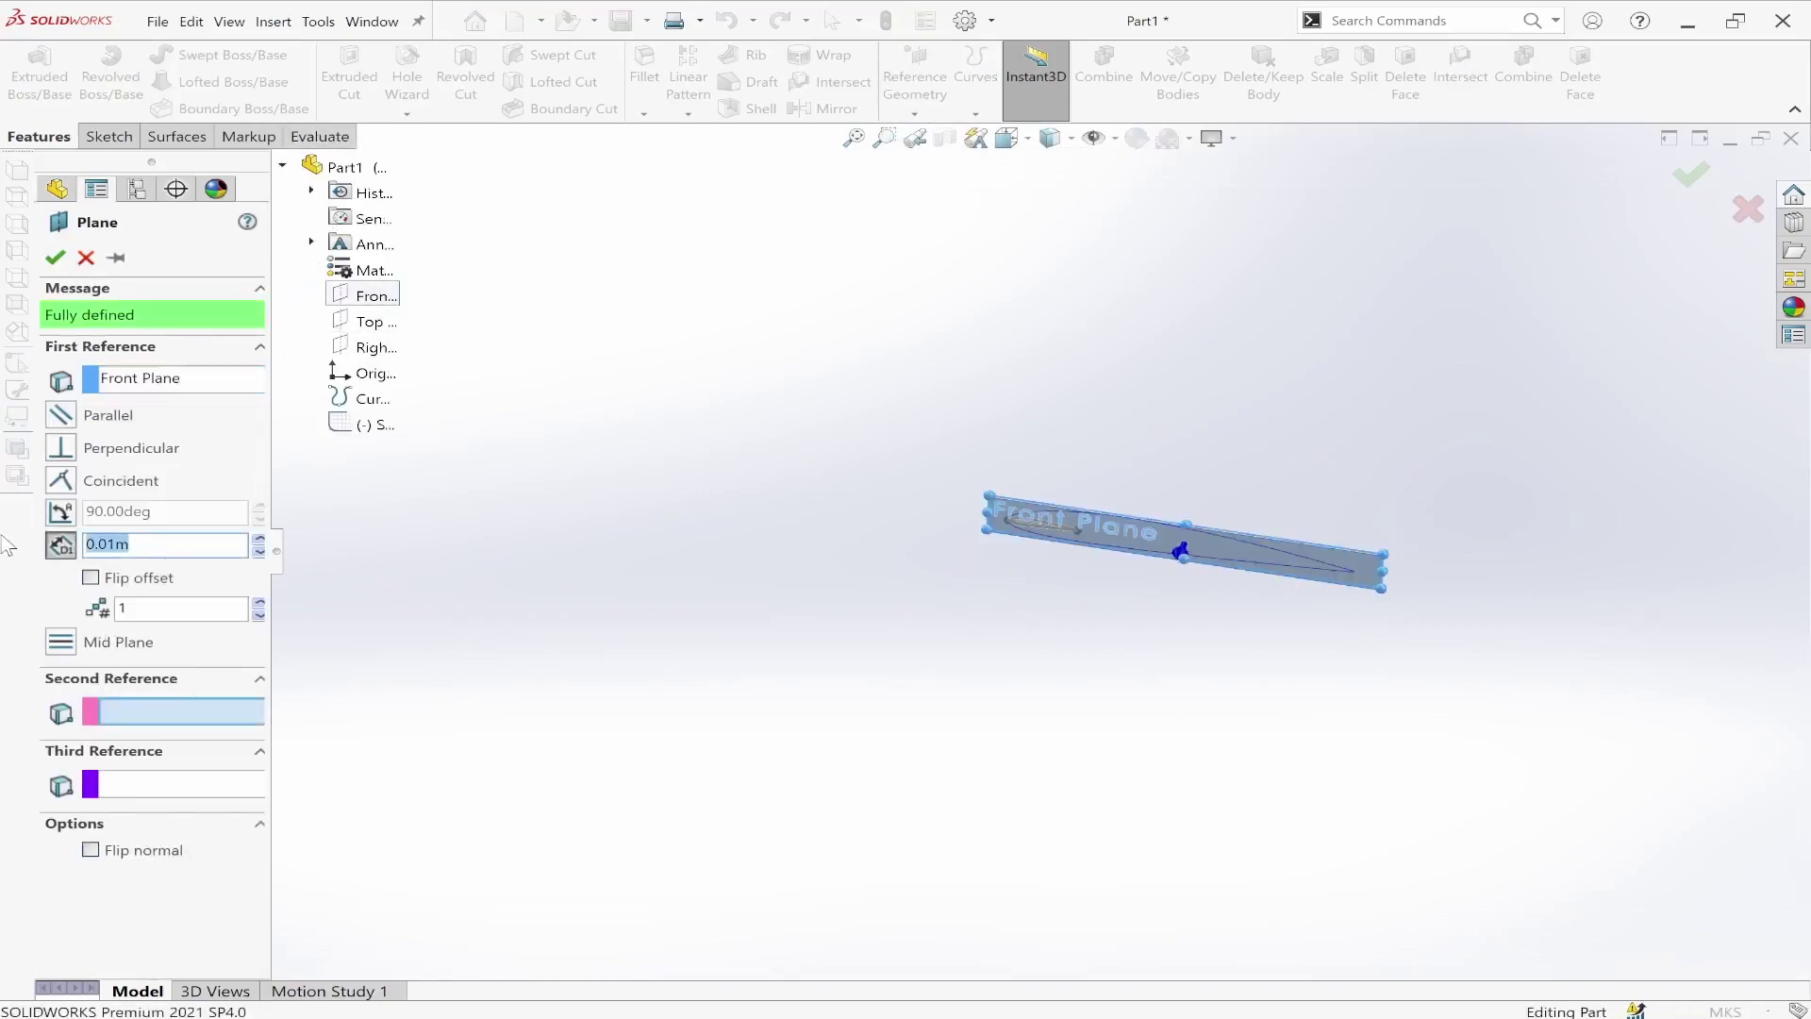
{"action": "type", "text": "0.375in"}
{"action": "key", "text": "Return"}
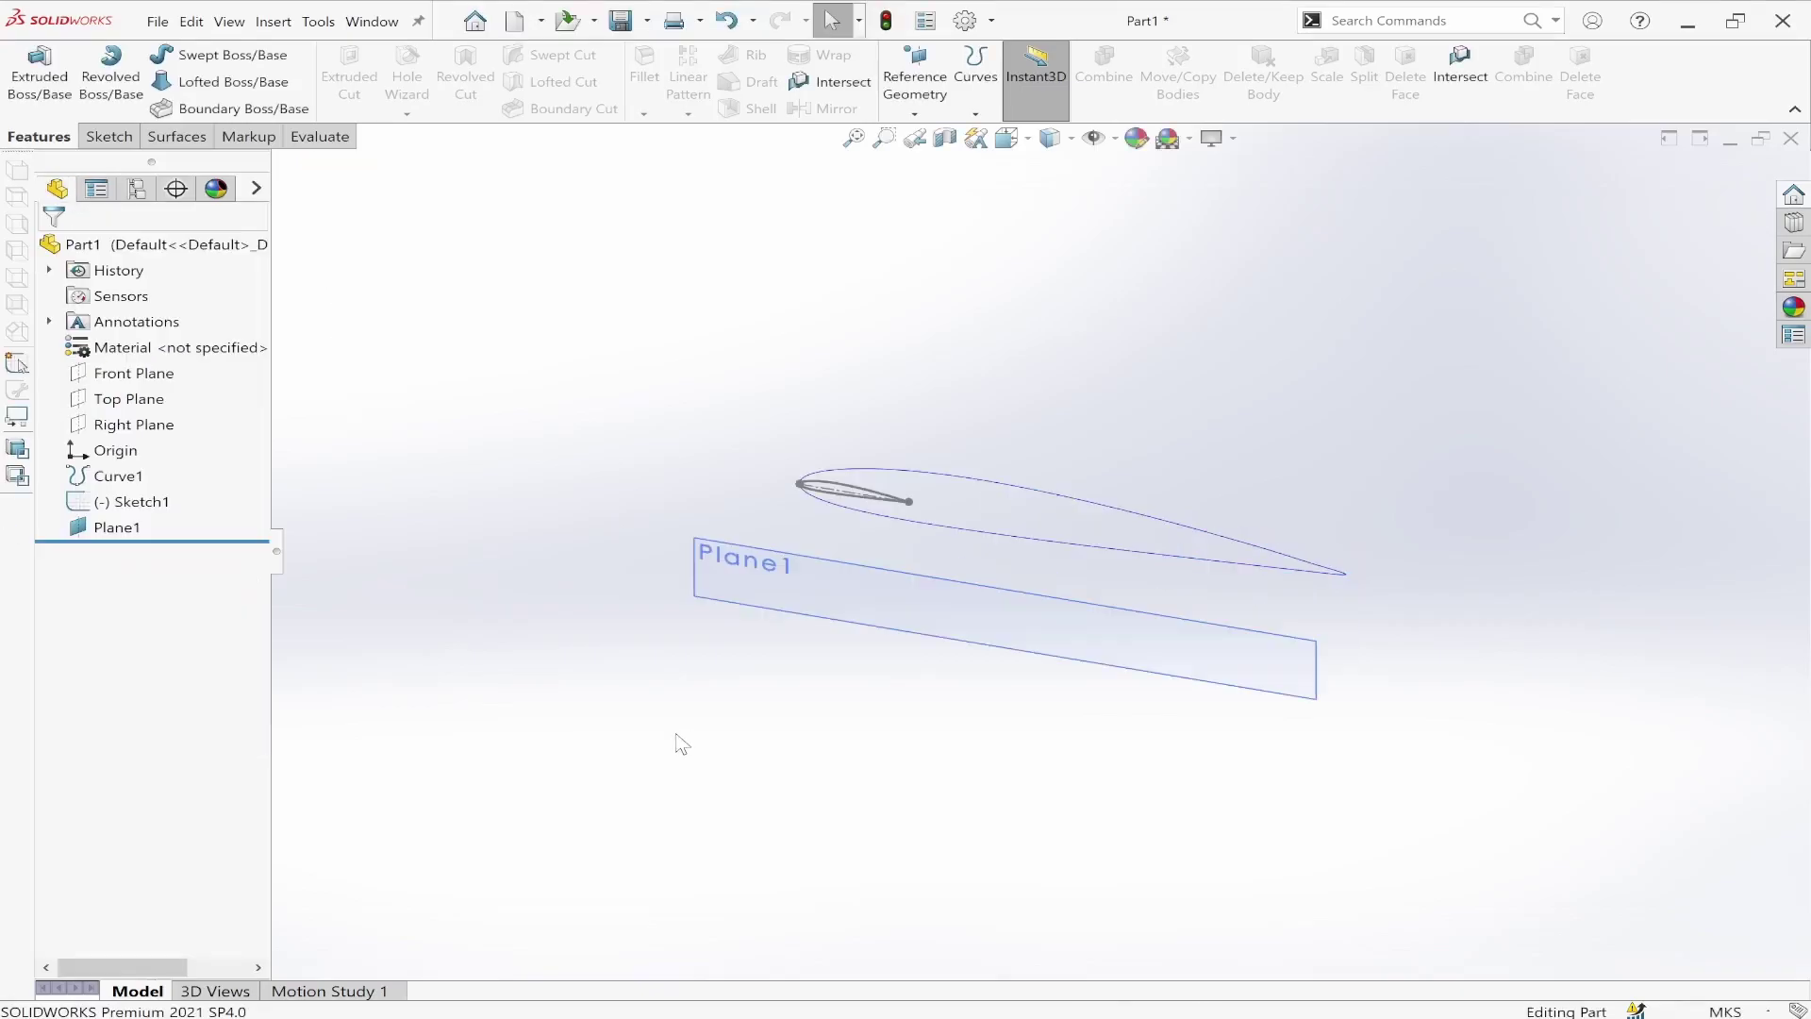
Step: Start a sketch on the offset tip plane and convert the full-size imported airfoil curve into it
{"action": "left_click", "coordinate": [815, 586]}
{"action": "left_click", "coordinate": [843, 558]}
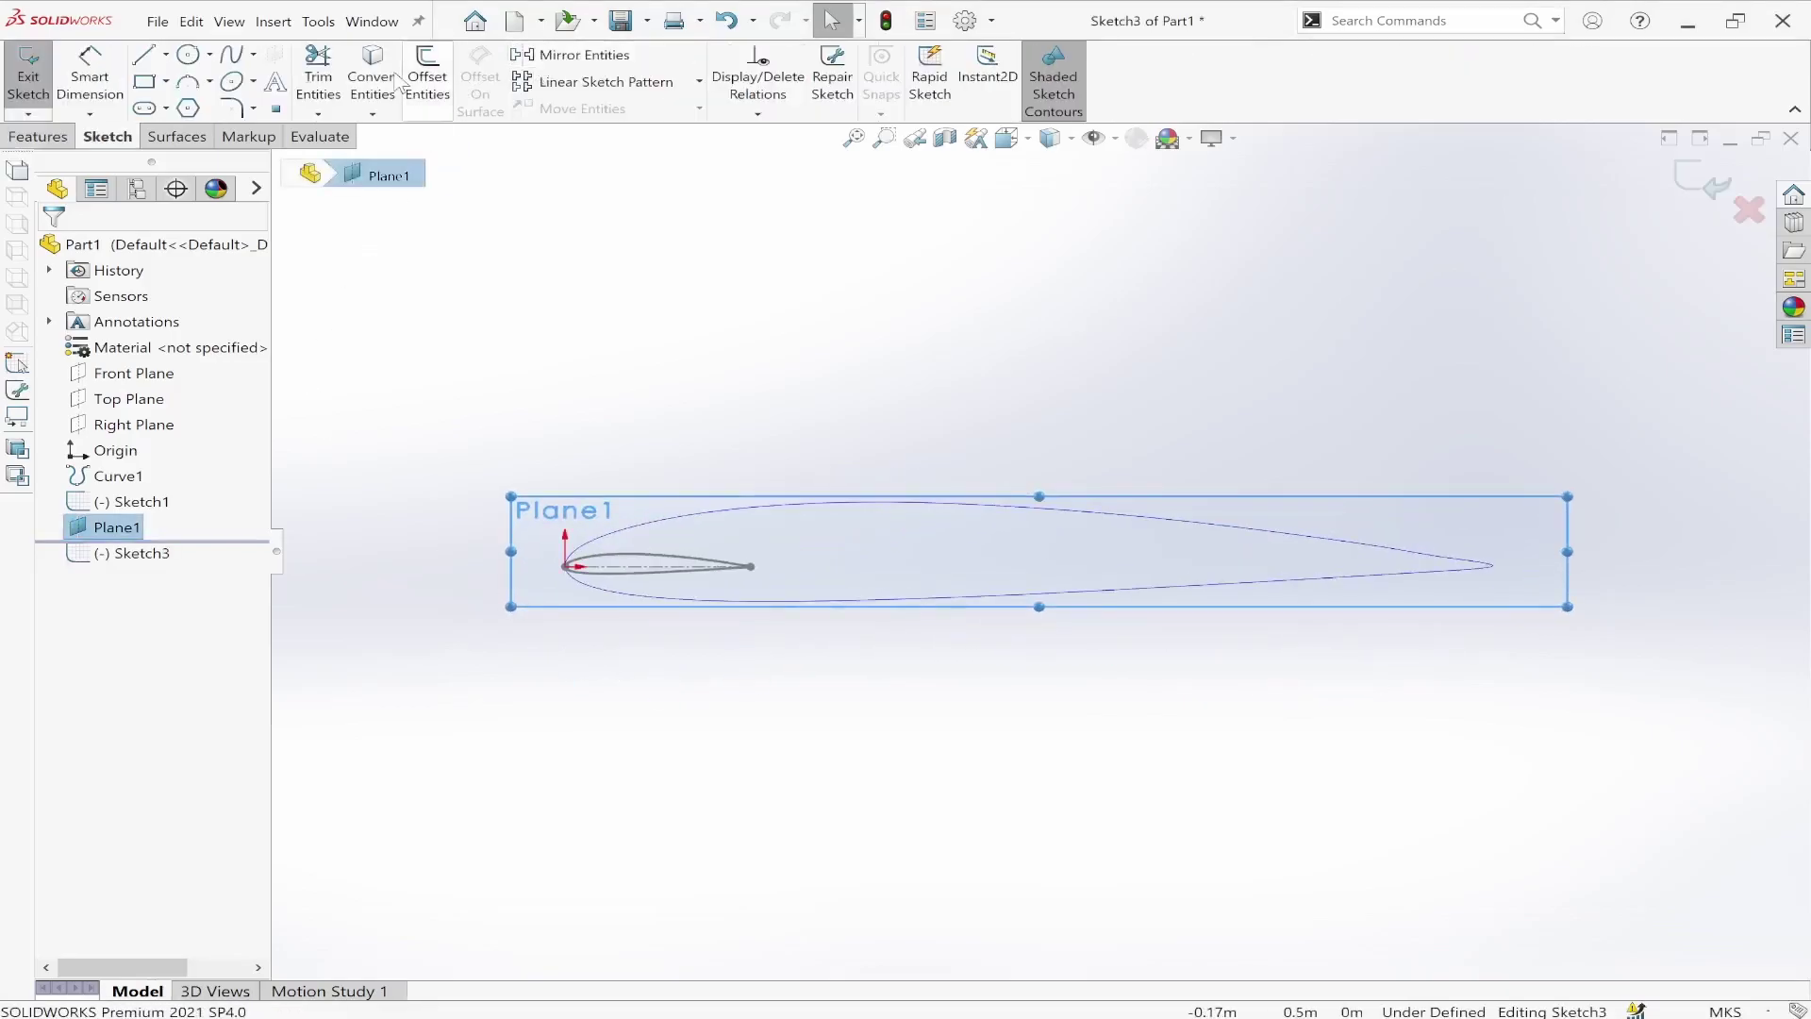
{"action": "left_click", "coordinate": [373, 85]}
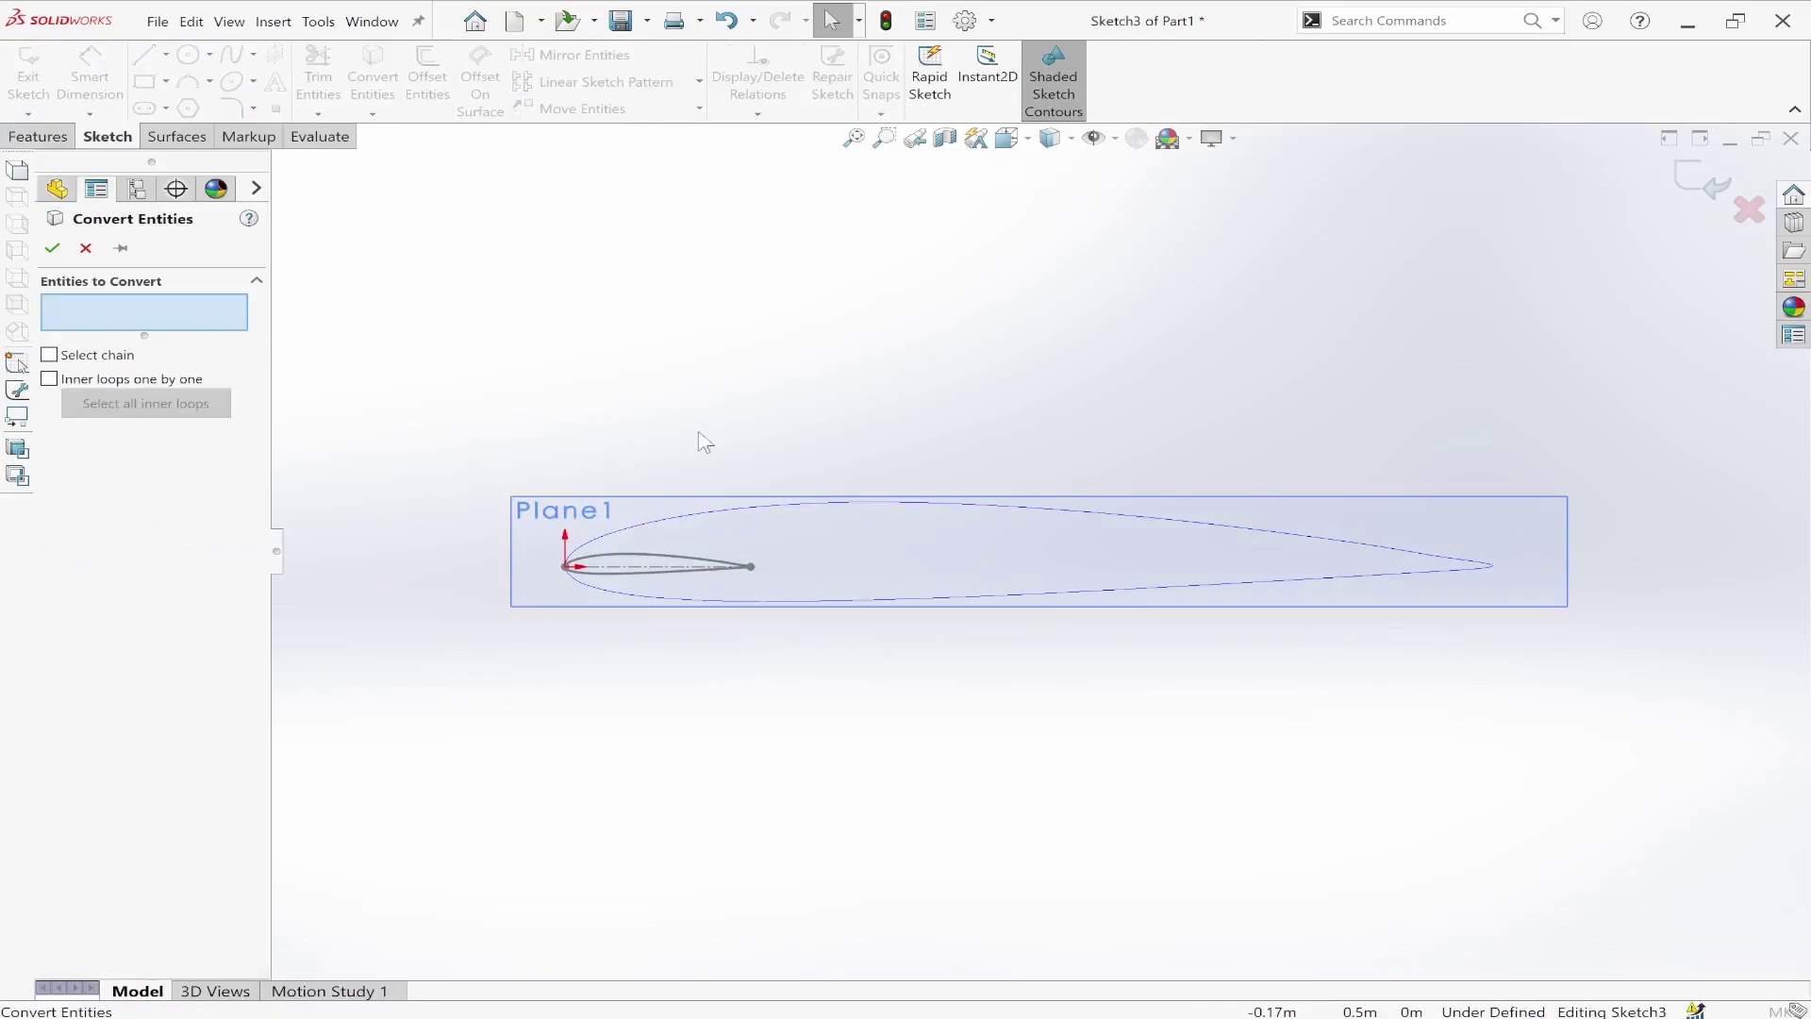
{"action": "left_click", "coordinate": [760, 514]}
{"action": "left_click", "coordinate": [51, 248]}
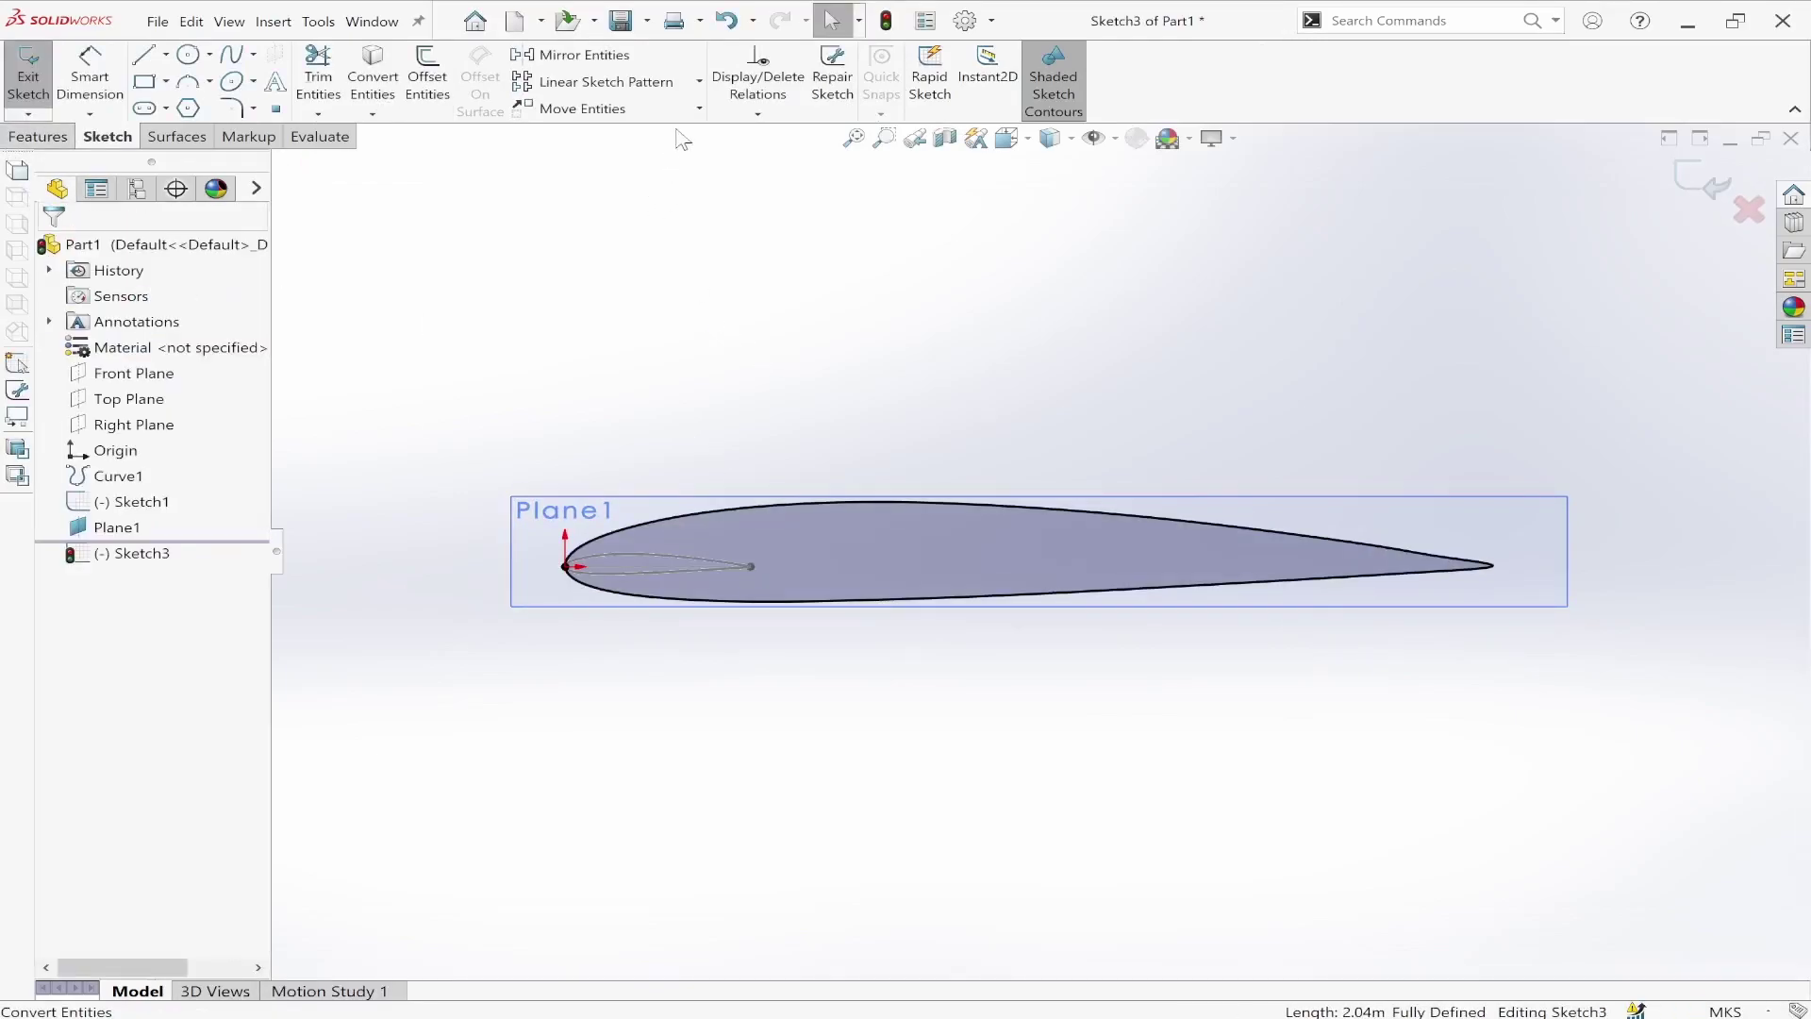
Step: Scale the converted airfoil about the origin at its leading edge by 0.06, checking the tip chord in Photos and returning to SOLIDWORKS
{"action": "left_click", "coordinate": [699, 108]}
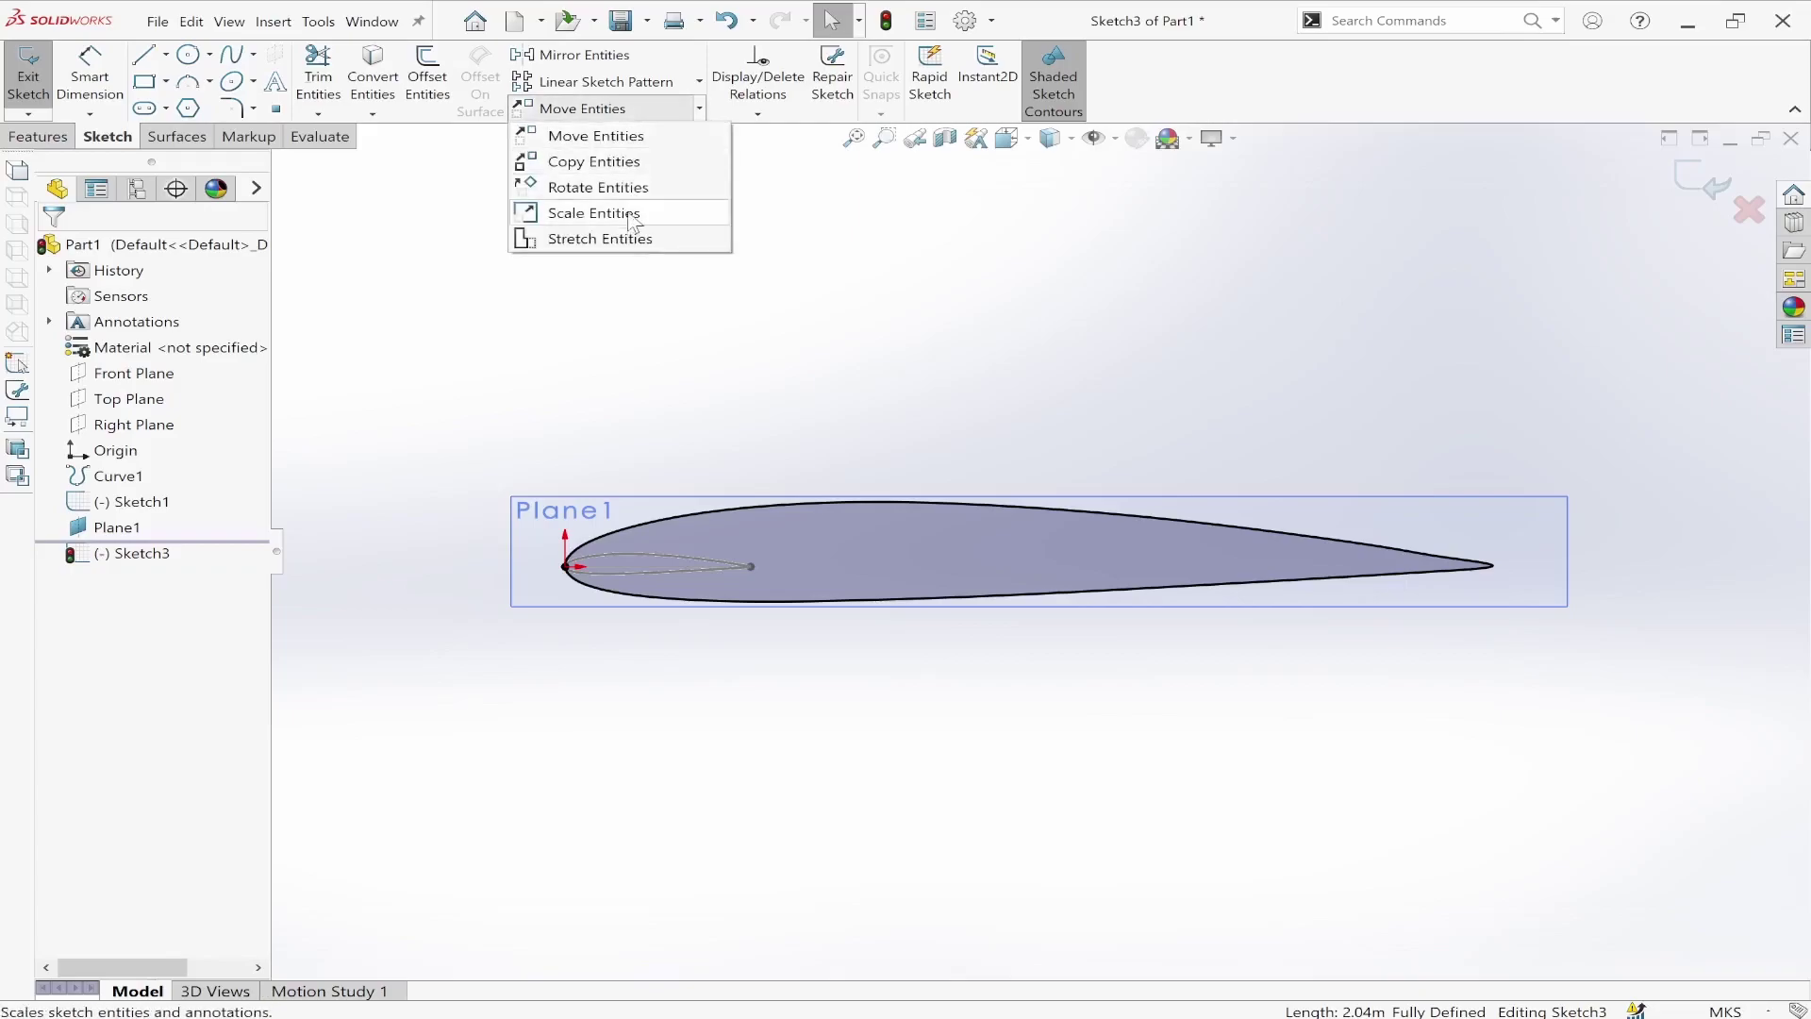
{"action": "left_click", "coordinate": [604, 211]}
{"action": "left_click", "coordinate": [805, 506]}
{"action": "left_click", "coordinate": [133, 431]}
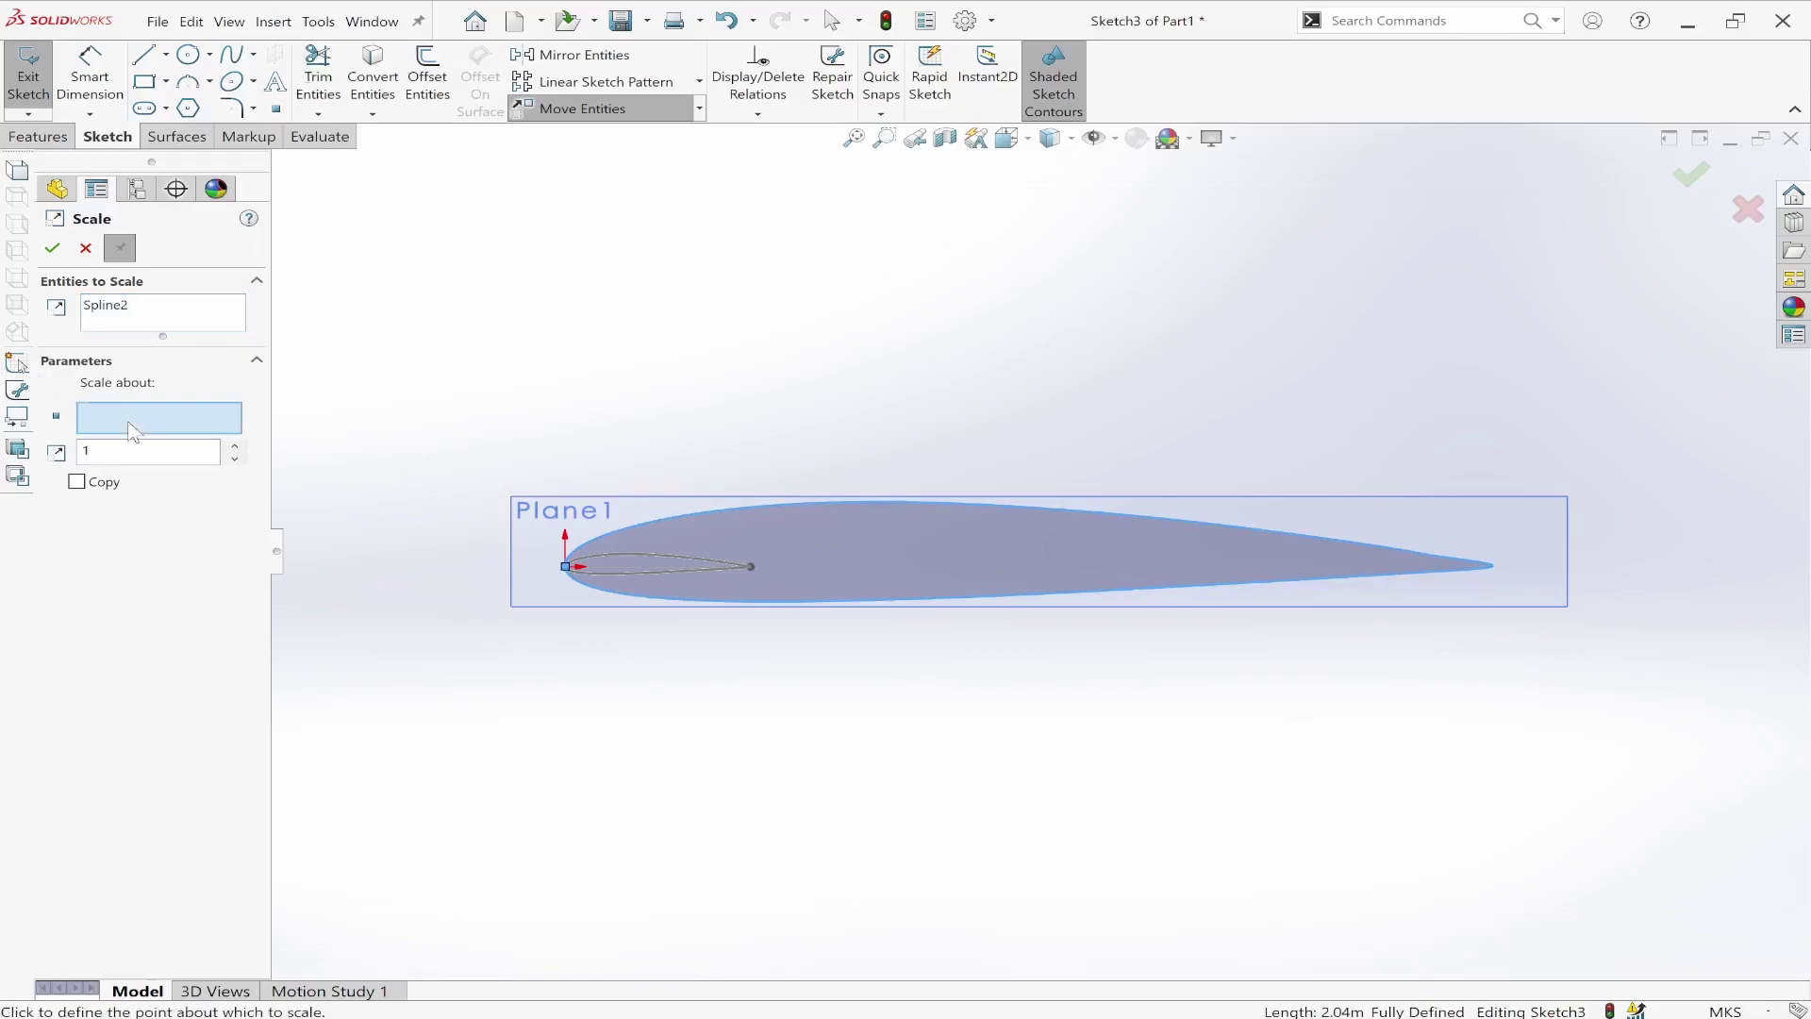
{"action": "left_click", "coordinate": [564, 566]}
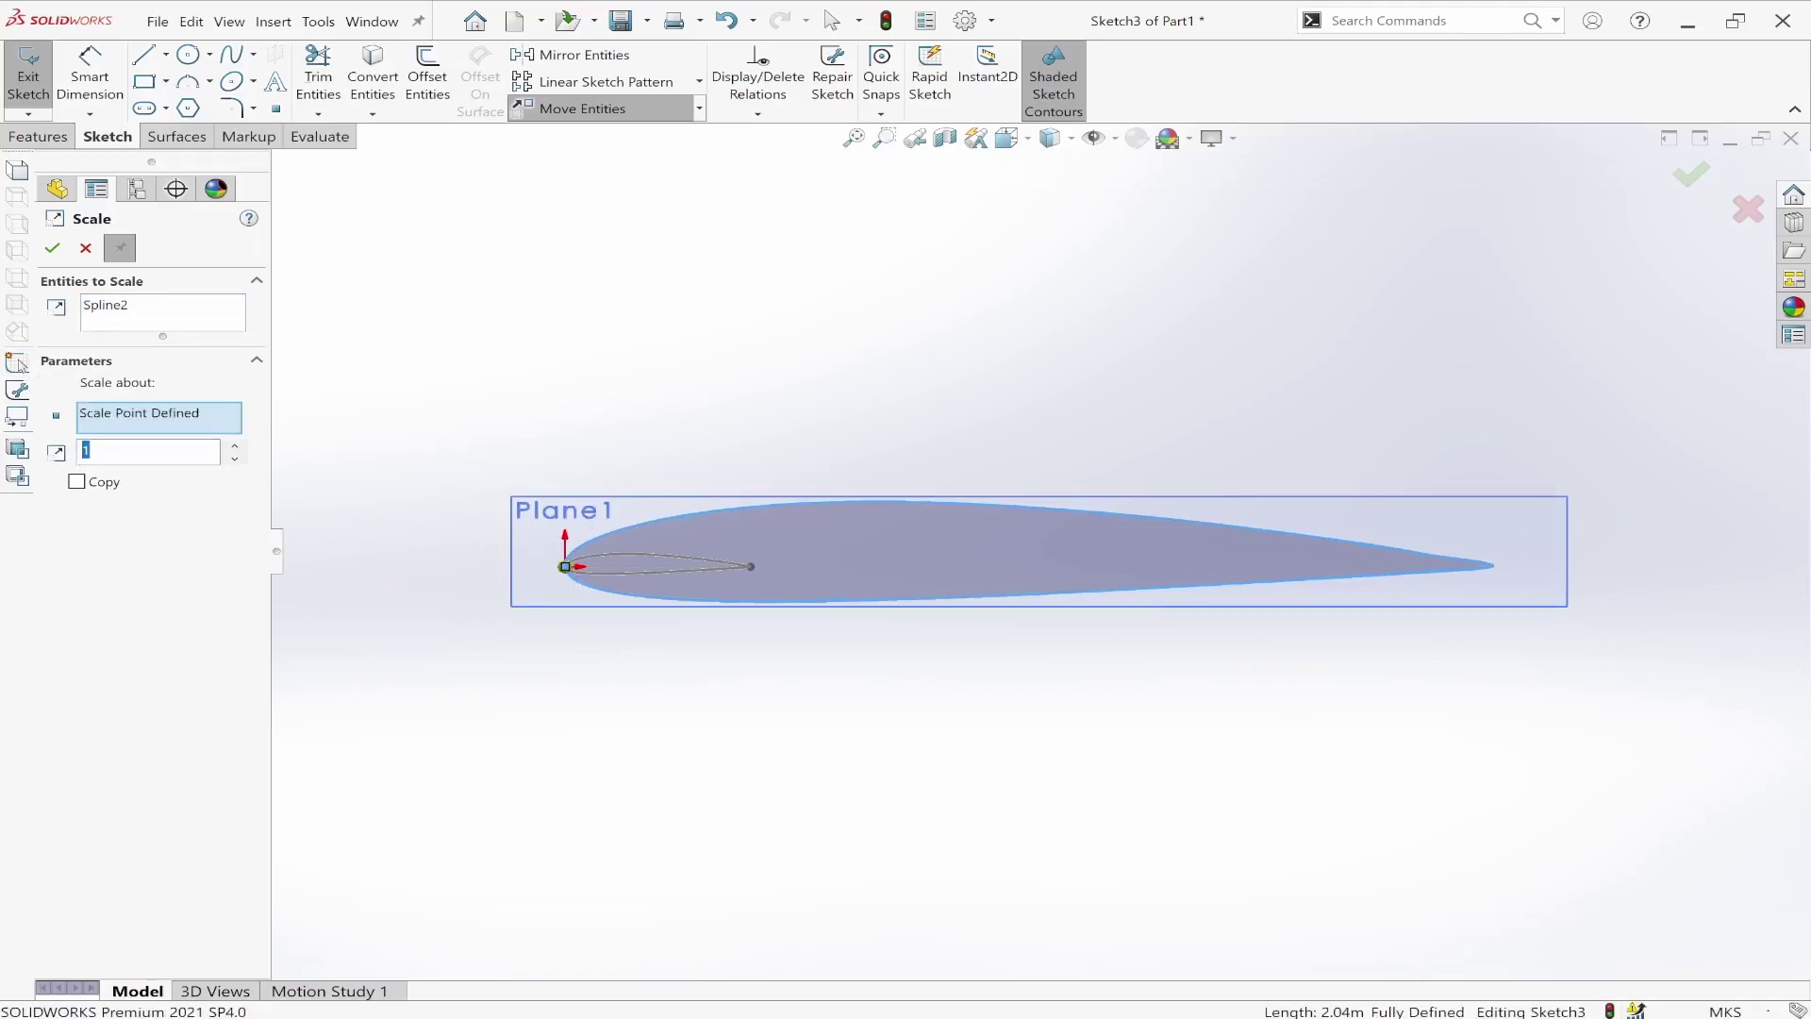
{"action": "mouse_move", "coordinate": [960, 1004]}
{"action": "left_click", "coordinate": [908, 937]}
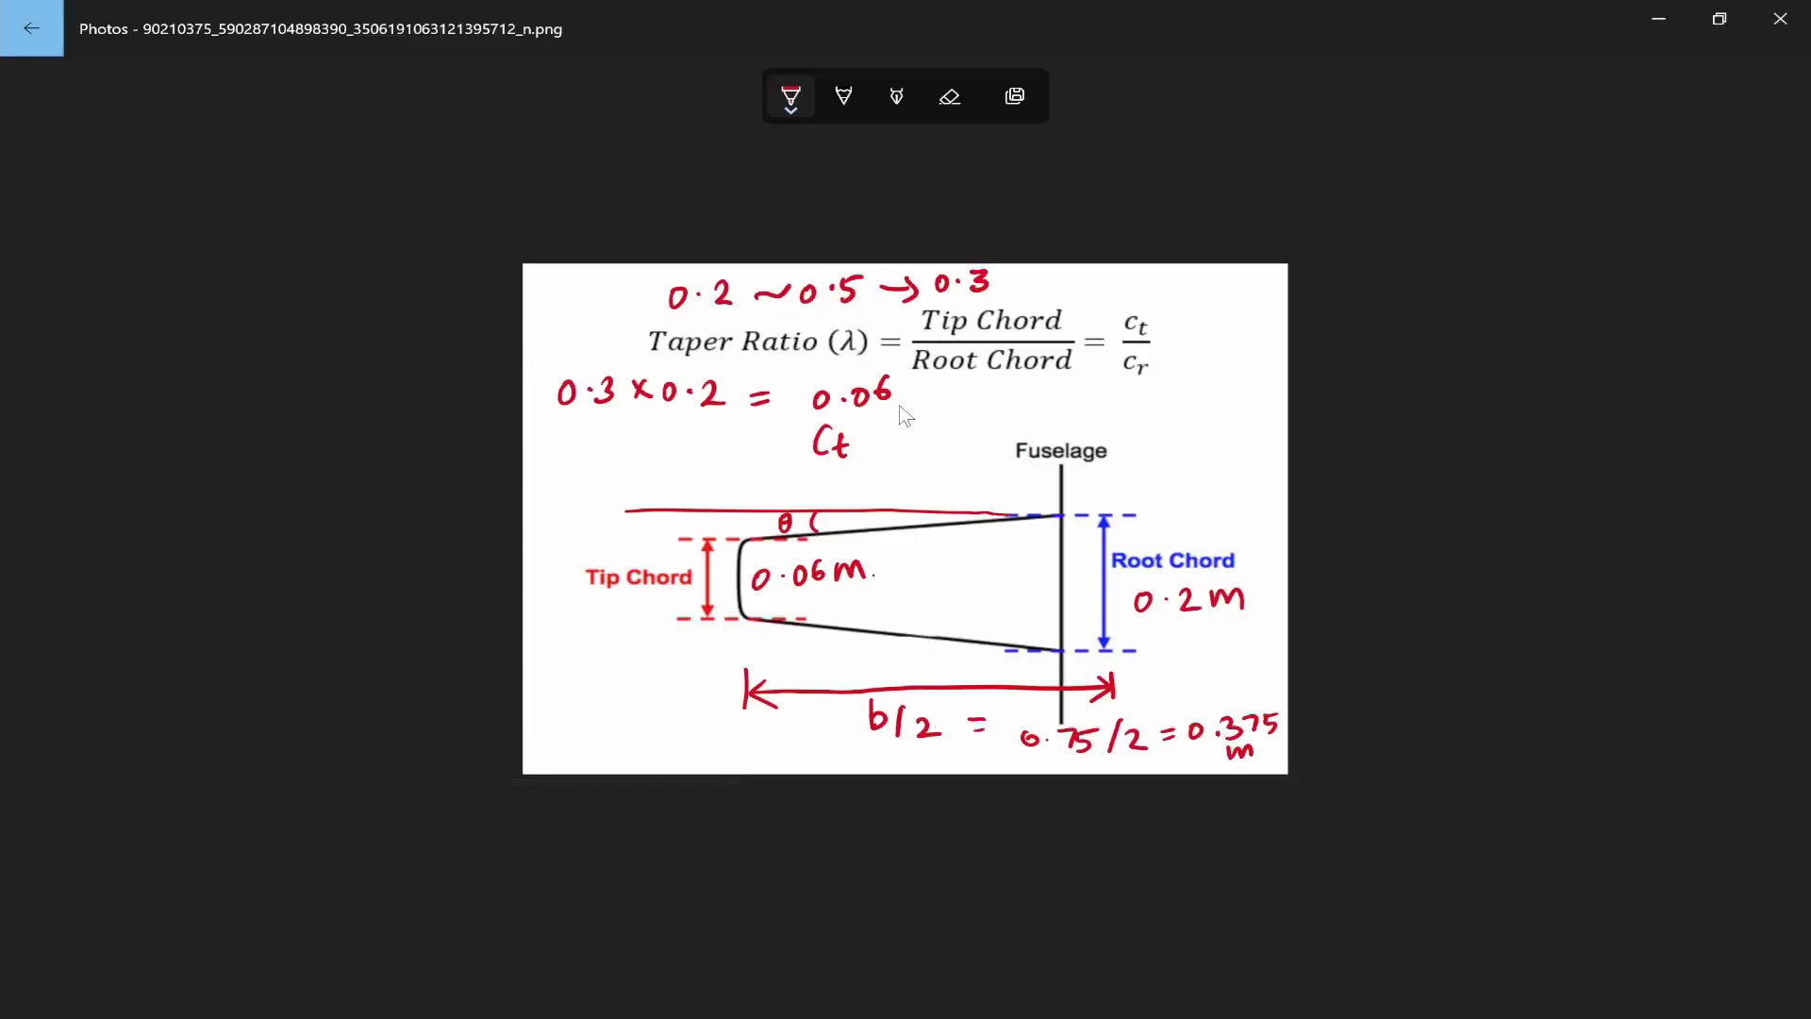
{"action": "key", "text": "alt+Tab"}
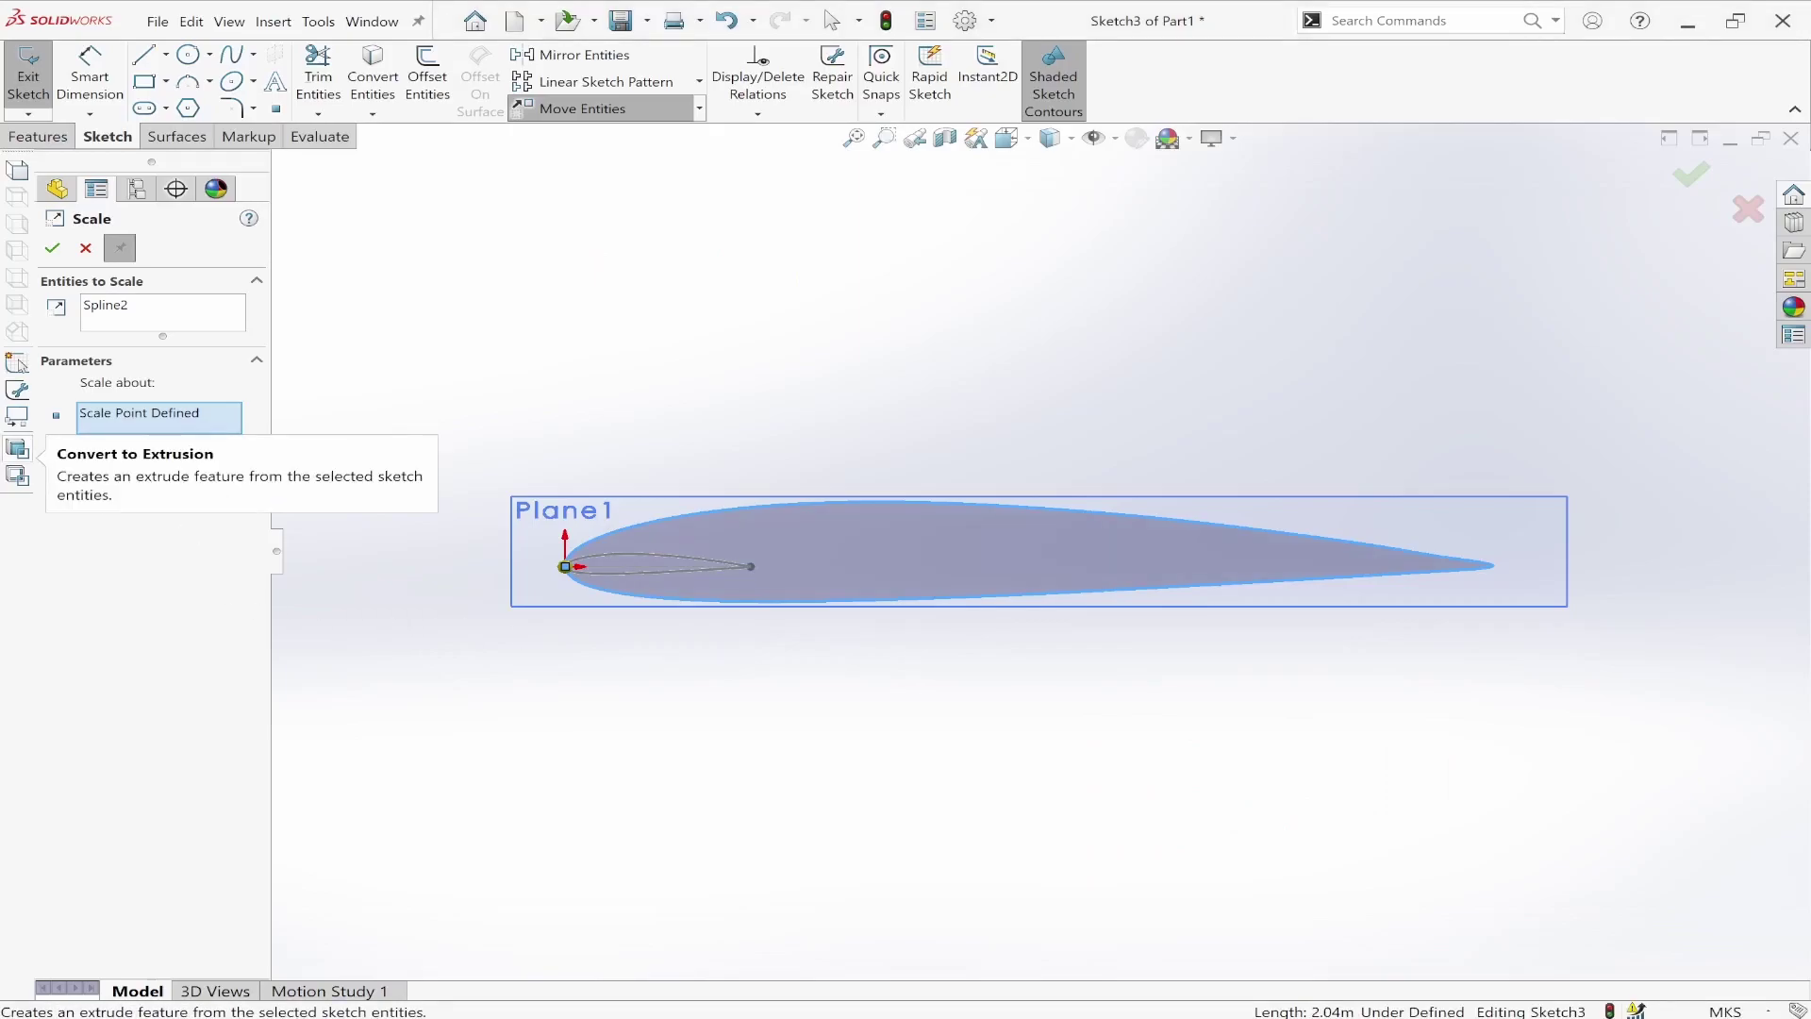
{"action": "left_click", "coordinate": [57, 257]}
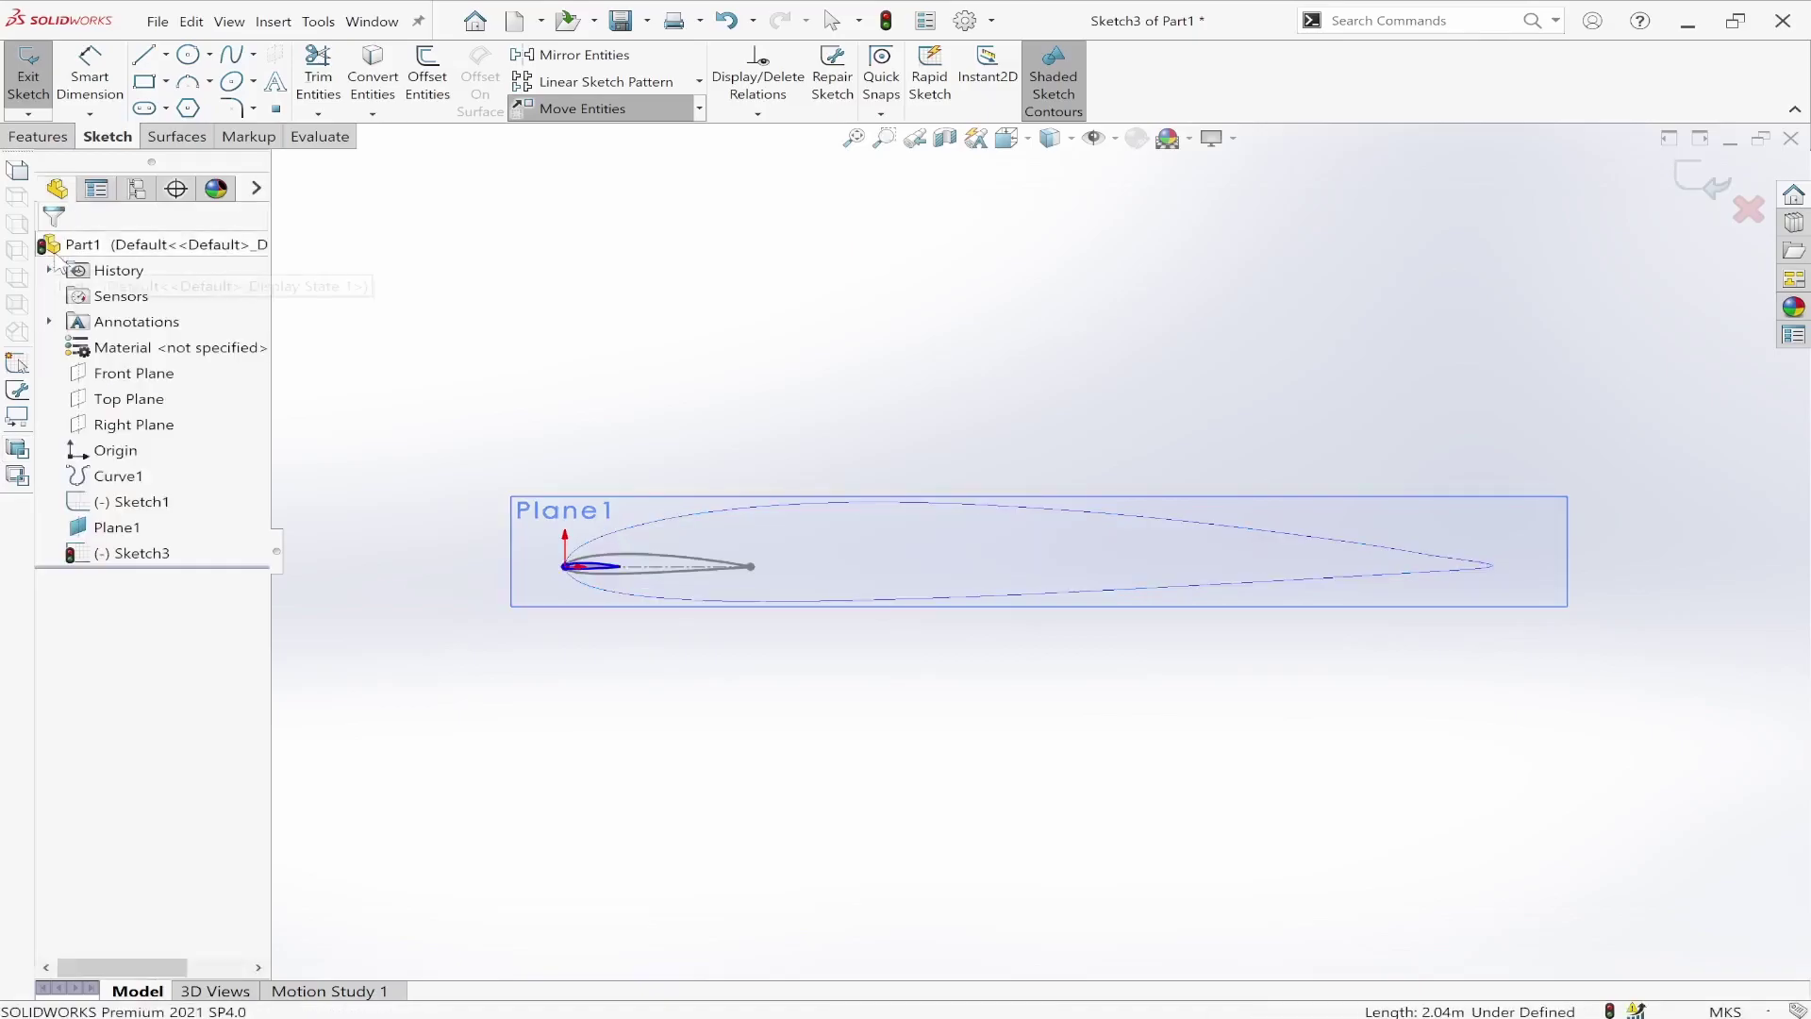
Step: Exit the tip airfoil sketch and hide the offset plane and the full-size imported airfoil curve
{"action": "left_click", "coordinate": [1701, 178]}
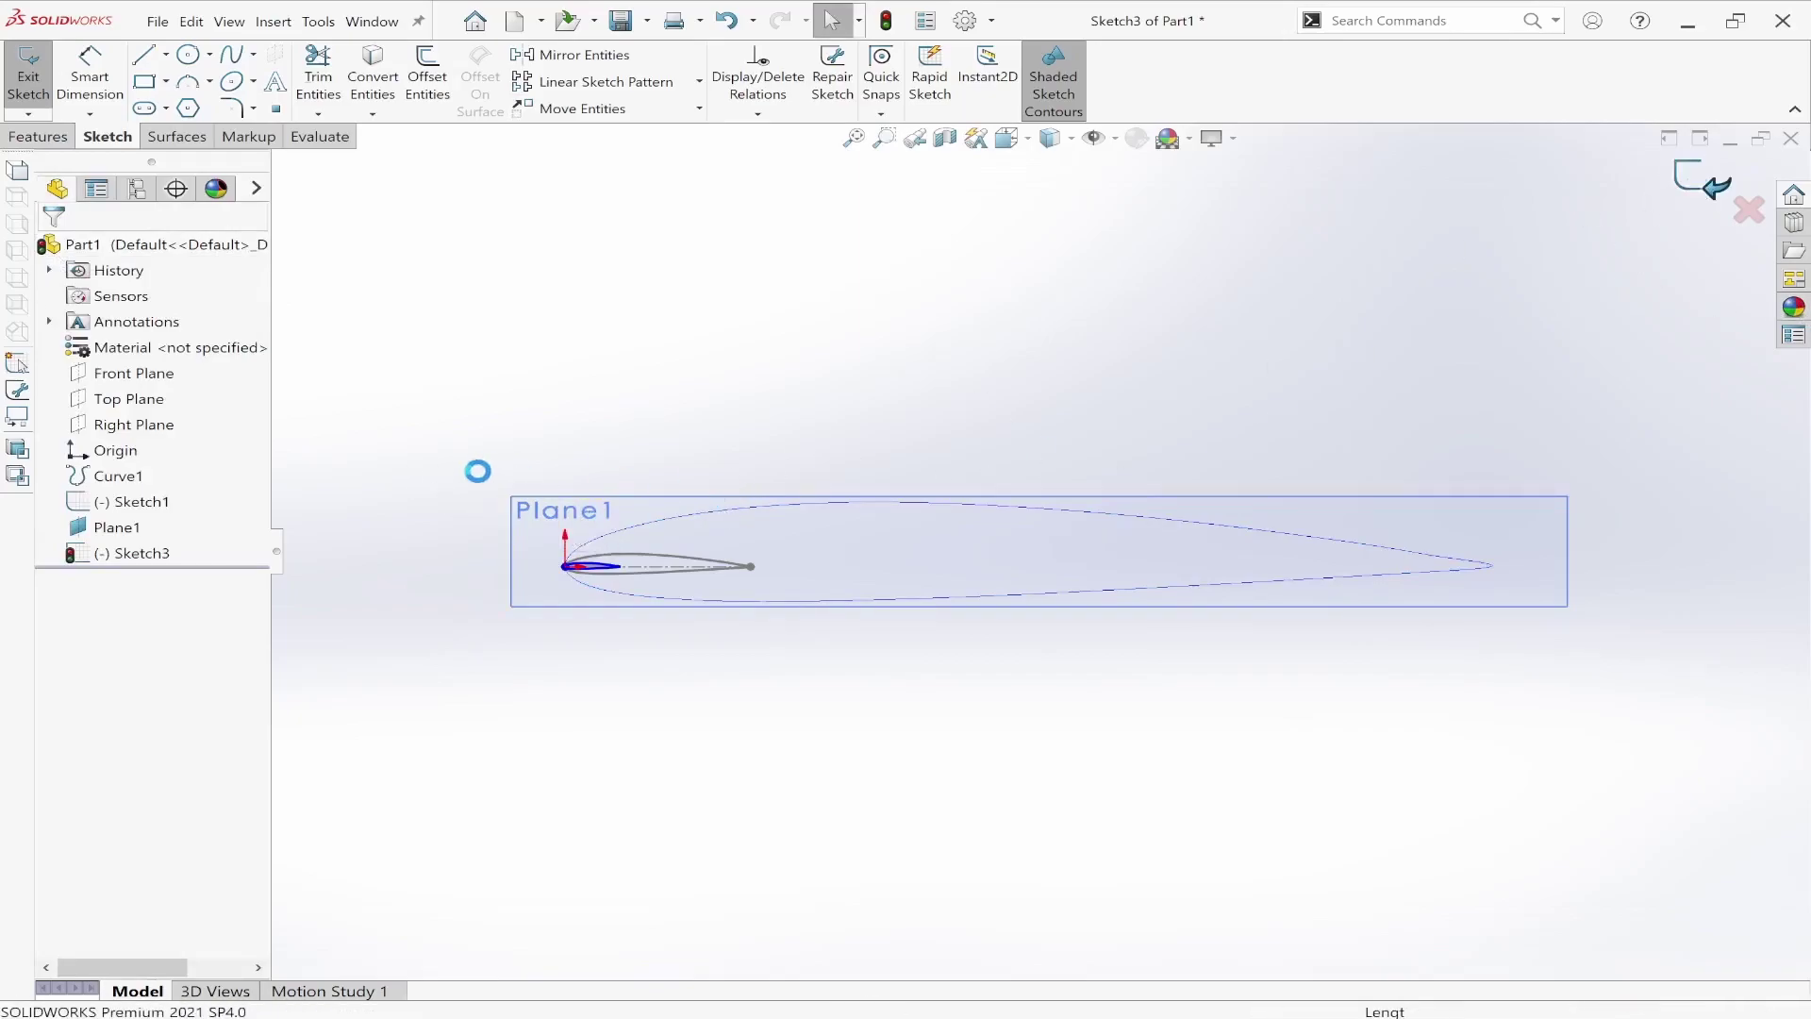
{"action": "left_click", "coordinate": [530, 501]}
{"action": "left_click", "coordinate": [660, 406]}
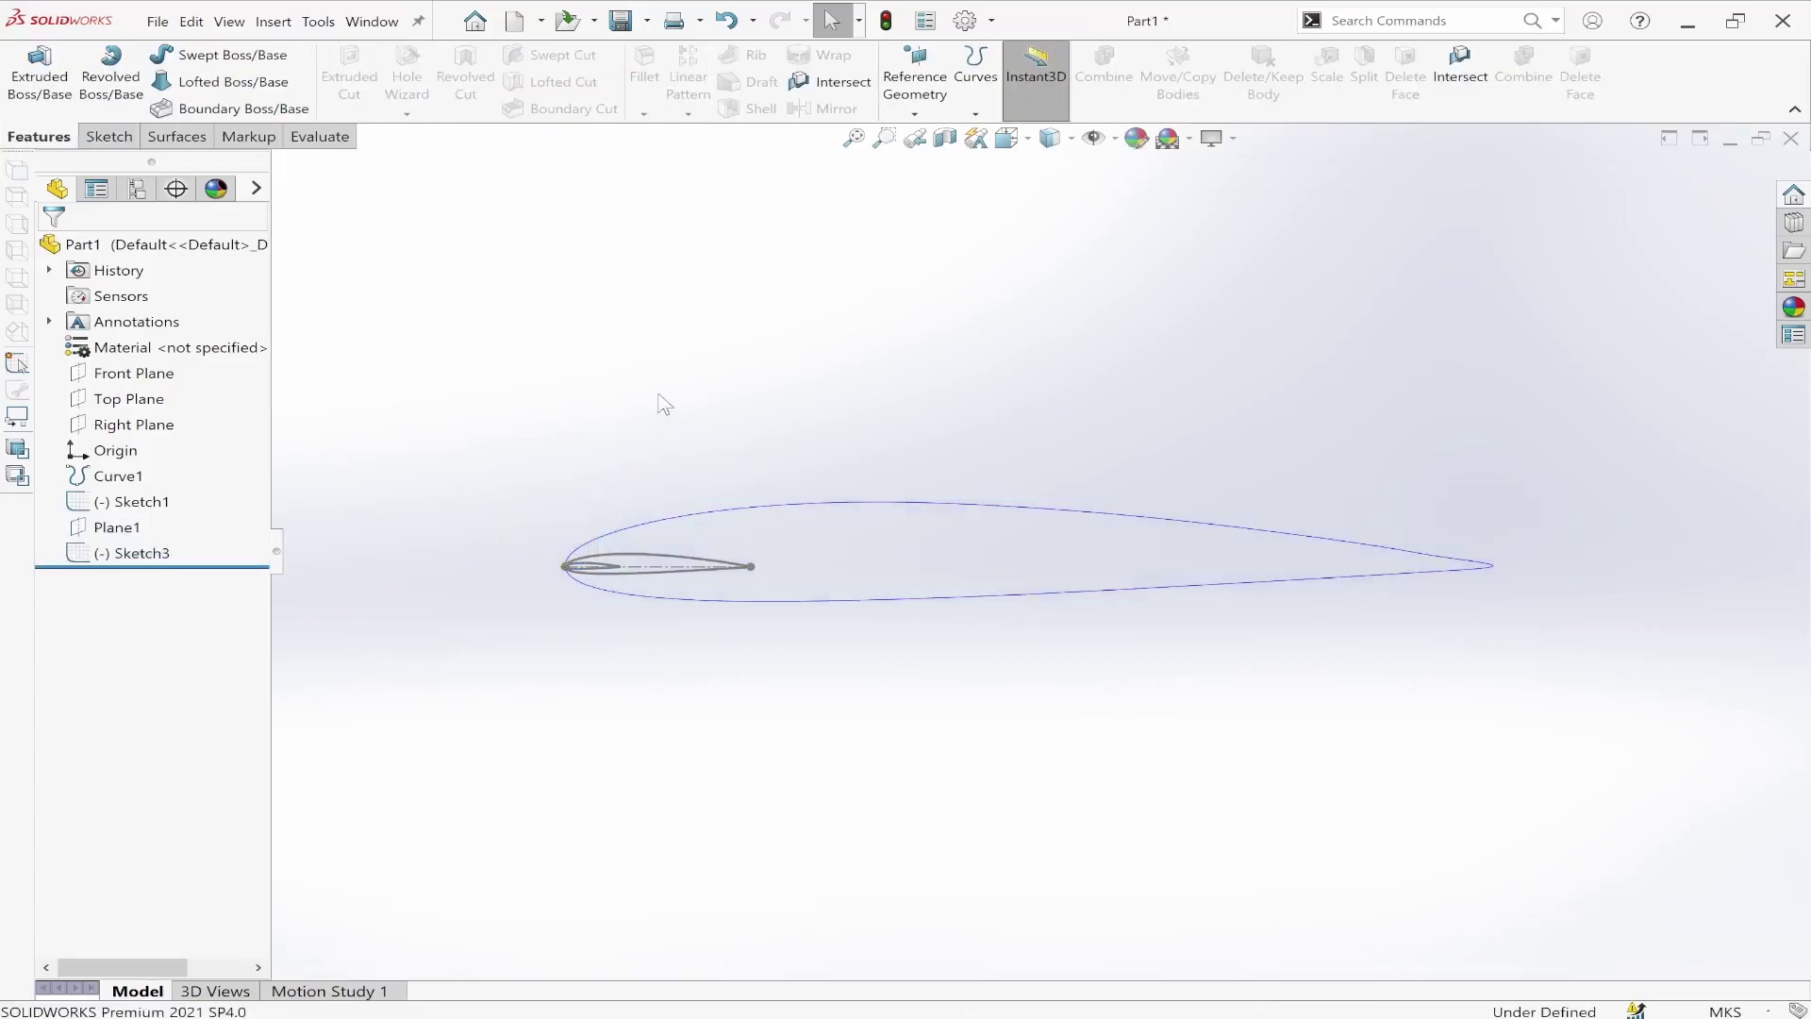
{"action": "middle_click_drag", "start_coordinate": [620, 466], "coordinate": [682, 522]}
{"action": "left_click", "coordinate": [705, 488]}
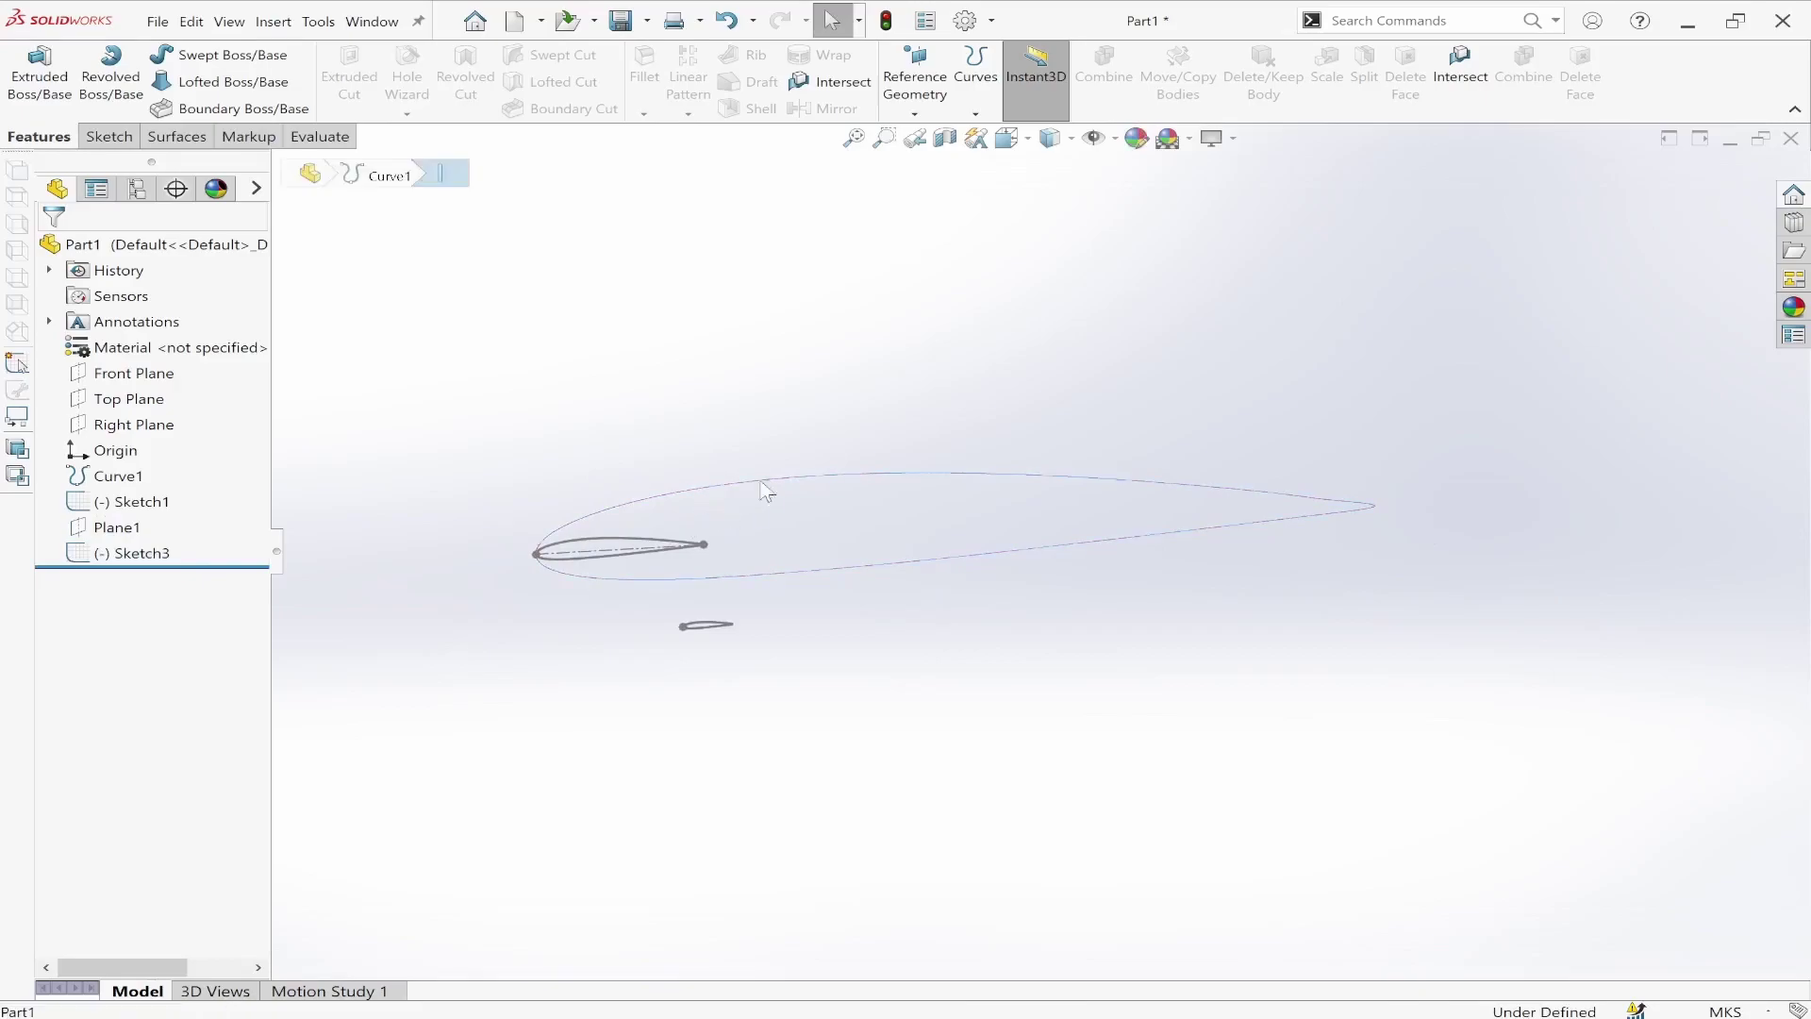
{"action": "left_click", "coordinate": [771, 453]}
Step: Switch to the Top view and start a new sketch on the Top Plane
{"action": "middle_click_drag", "start_coordinate": [627, 640], "coordinate": [769, 747]}
{"action": "key", "text": "space"}
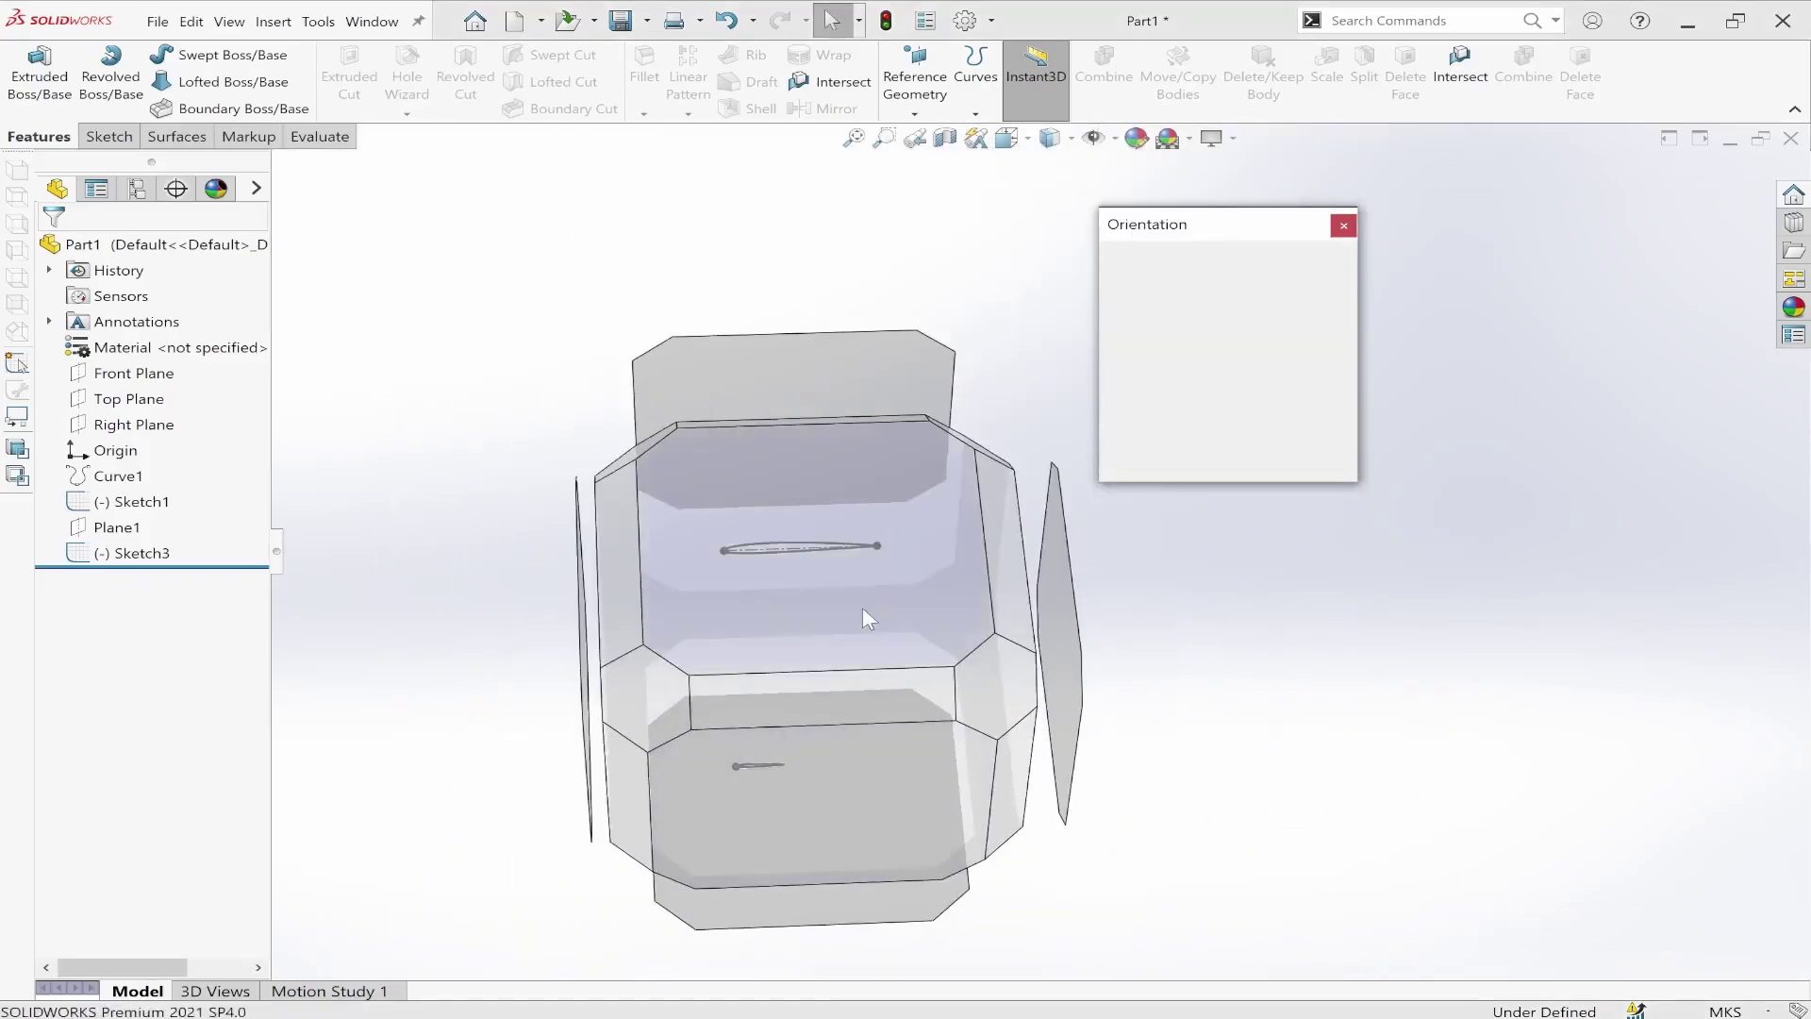
{"action": "key", "text": "Escape"}
{"action": "key", "text": "ctrl+5"}
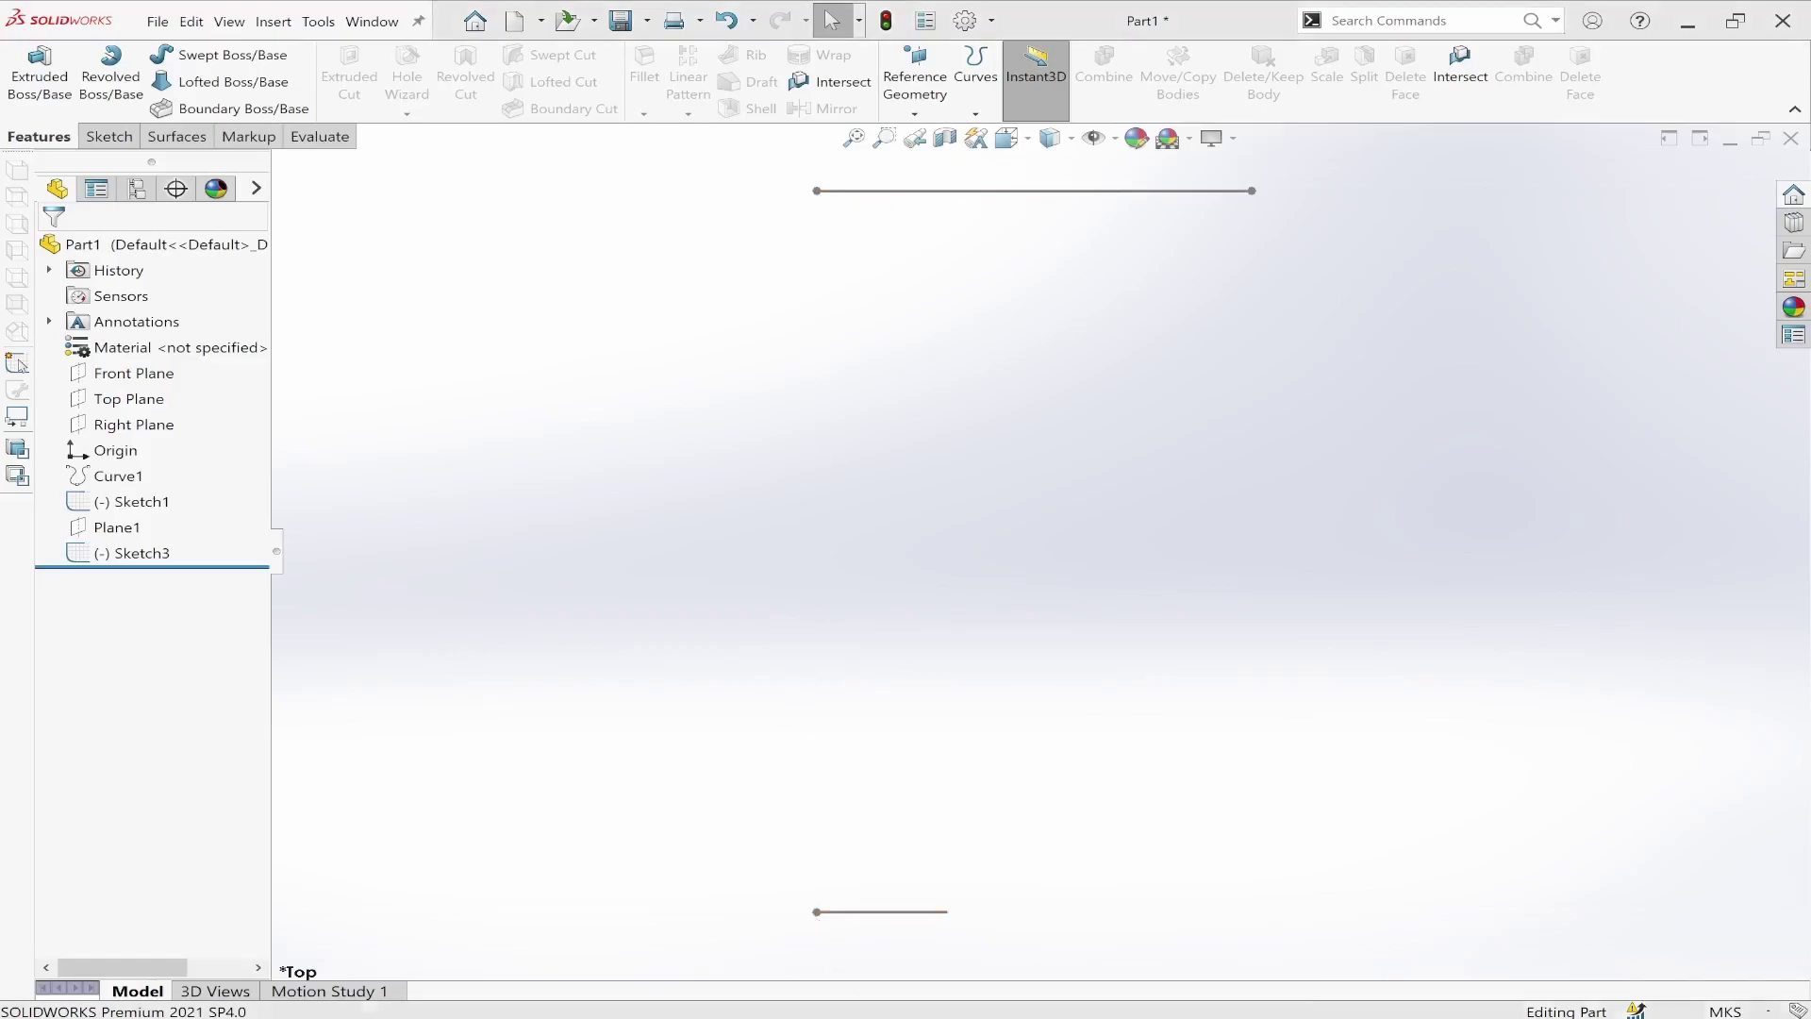
{"action": "mouse_move", "coordinate": [872, 1012]}
{"action": "left_click", "coordinate": [672, 896]}
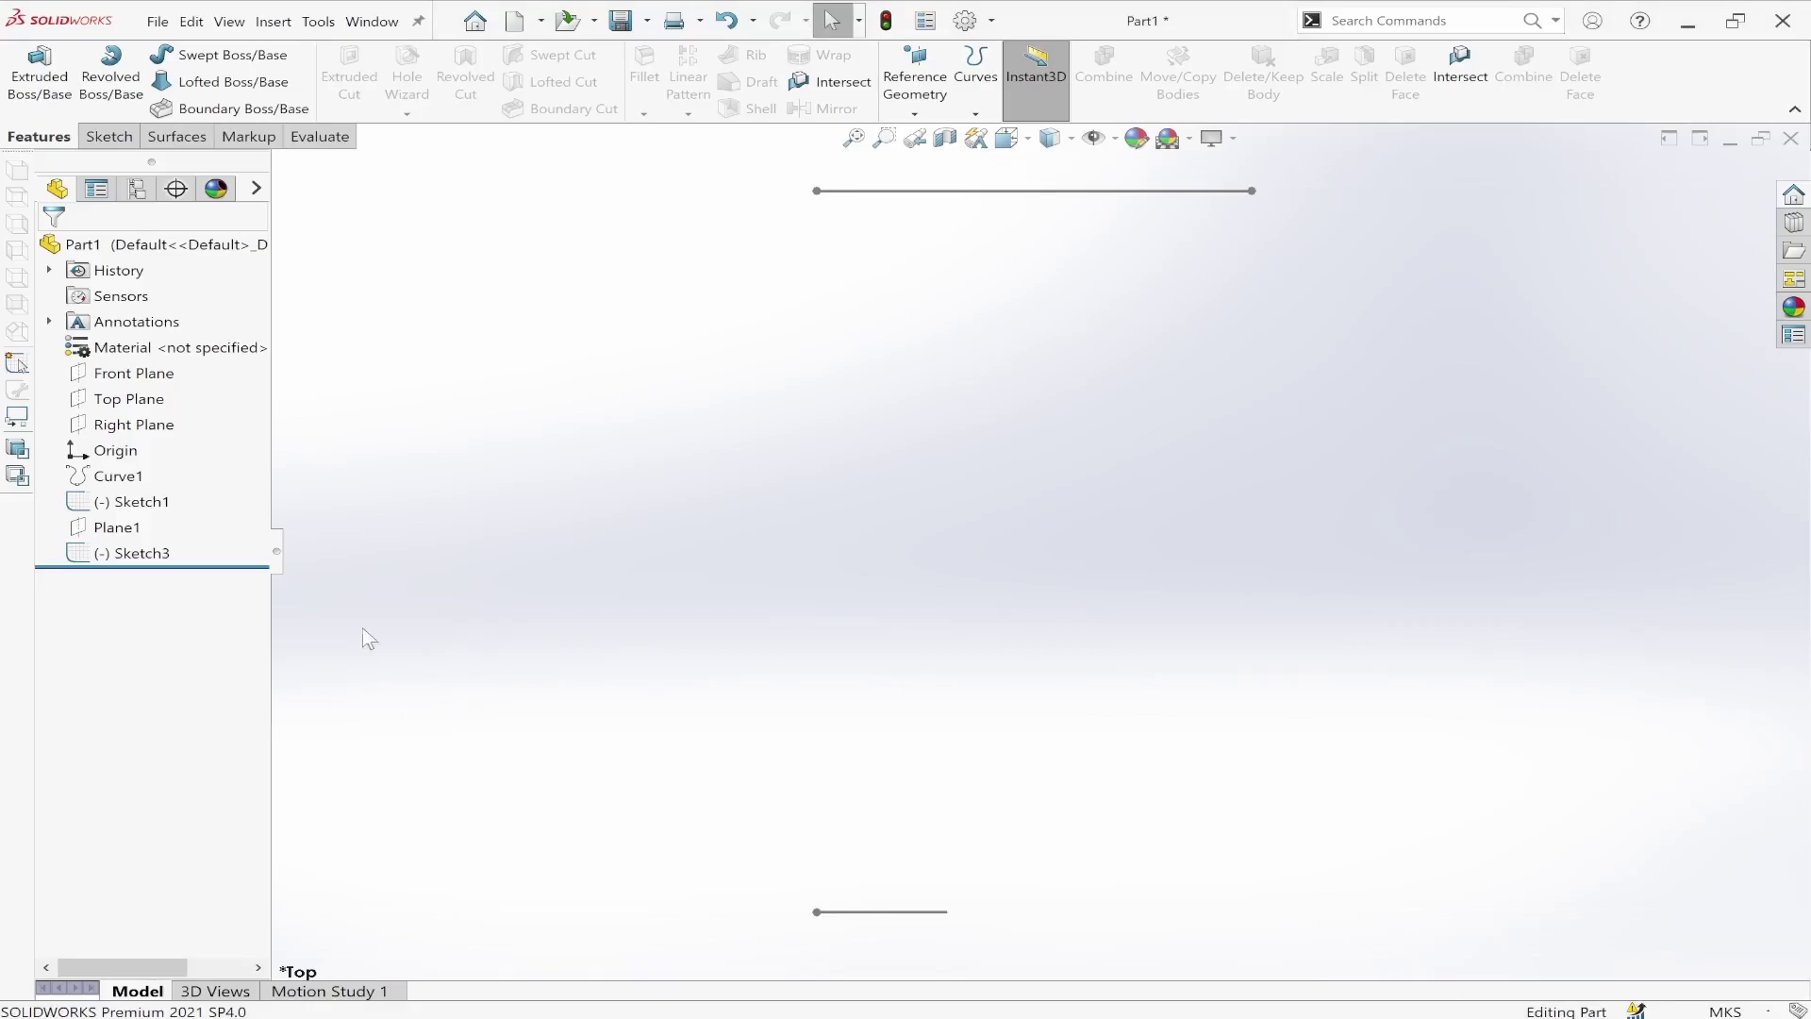
{"action": "left_click", "coordinate": [129, 400]}
{"action": "left_click", "coordinate": [135, 375]}
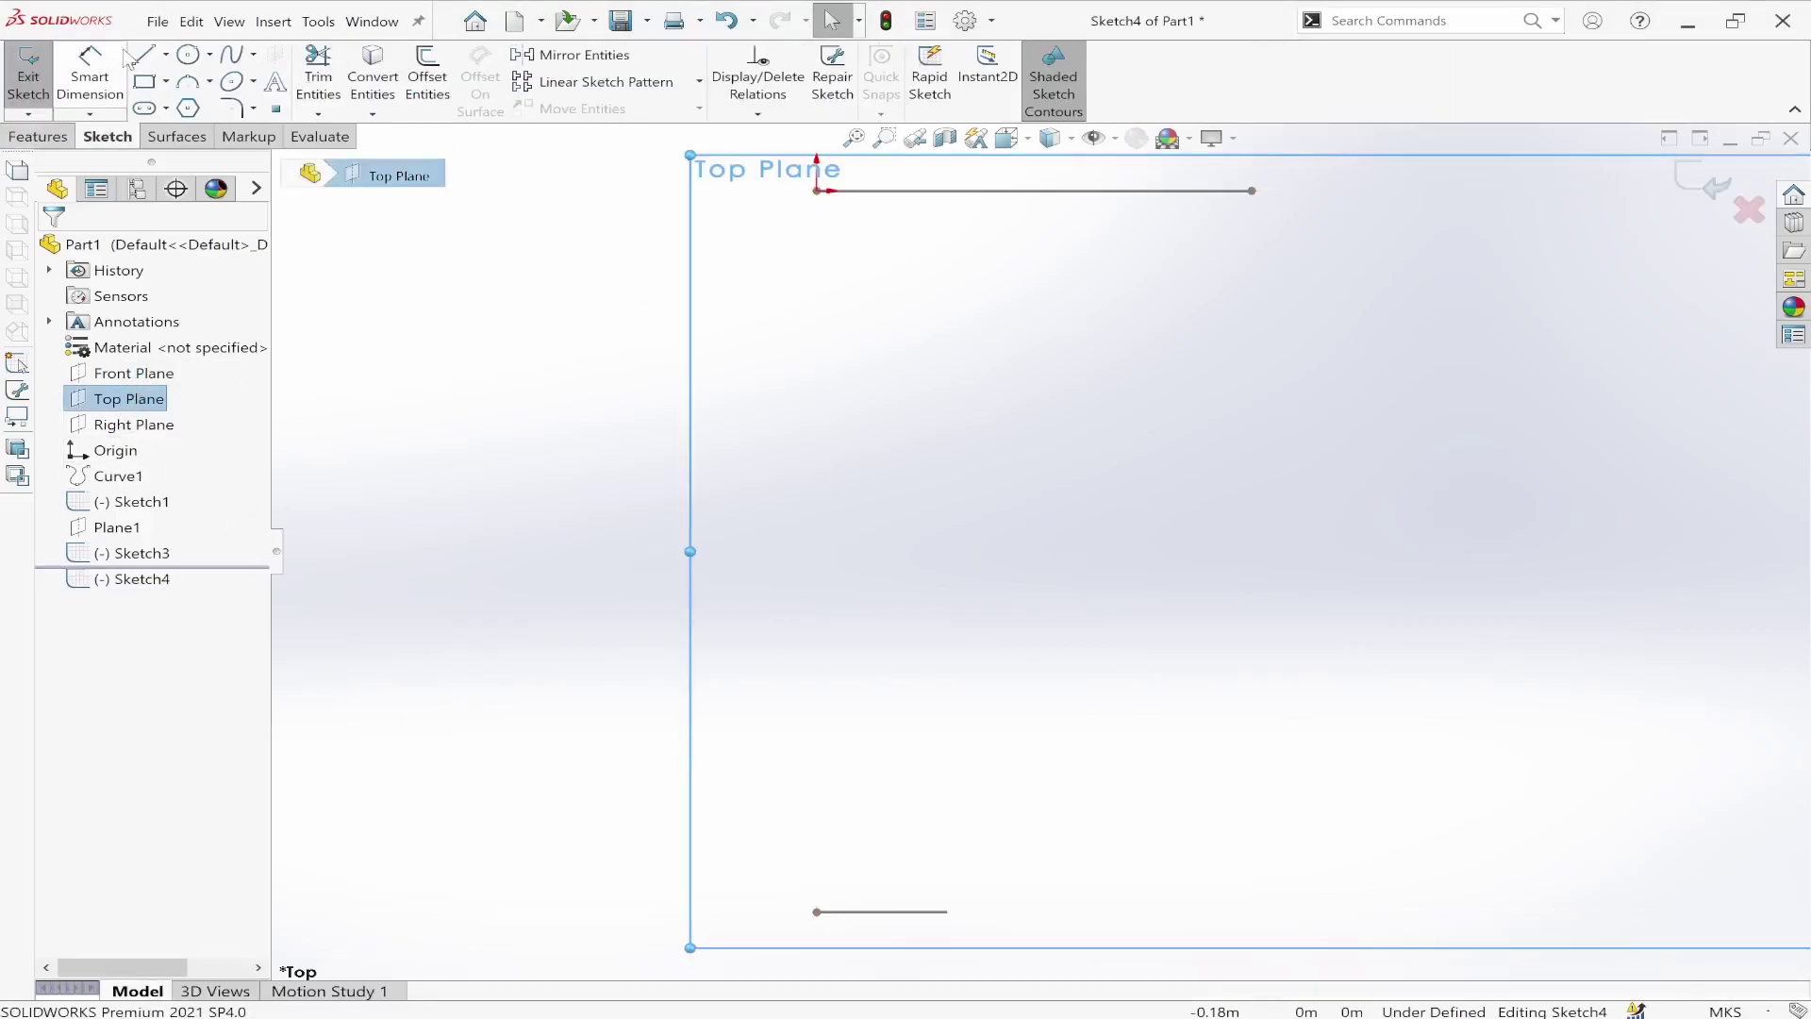
Step: Draw a vertical centerline from the origin through the tip airfoil's leading edge, extending beyond the tip profile
{"action": "left_click", "coordinate": [165, 55]}
{"action": "left_click", "coordinate": [178, 81]}
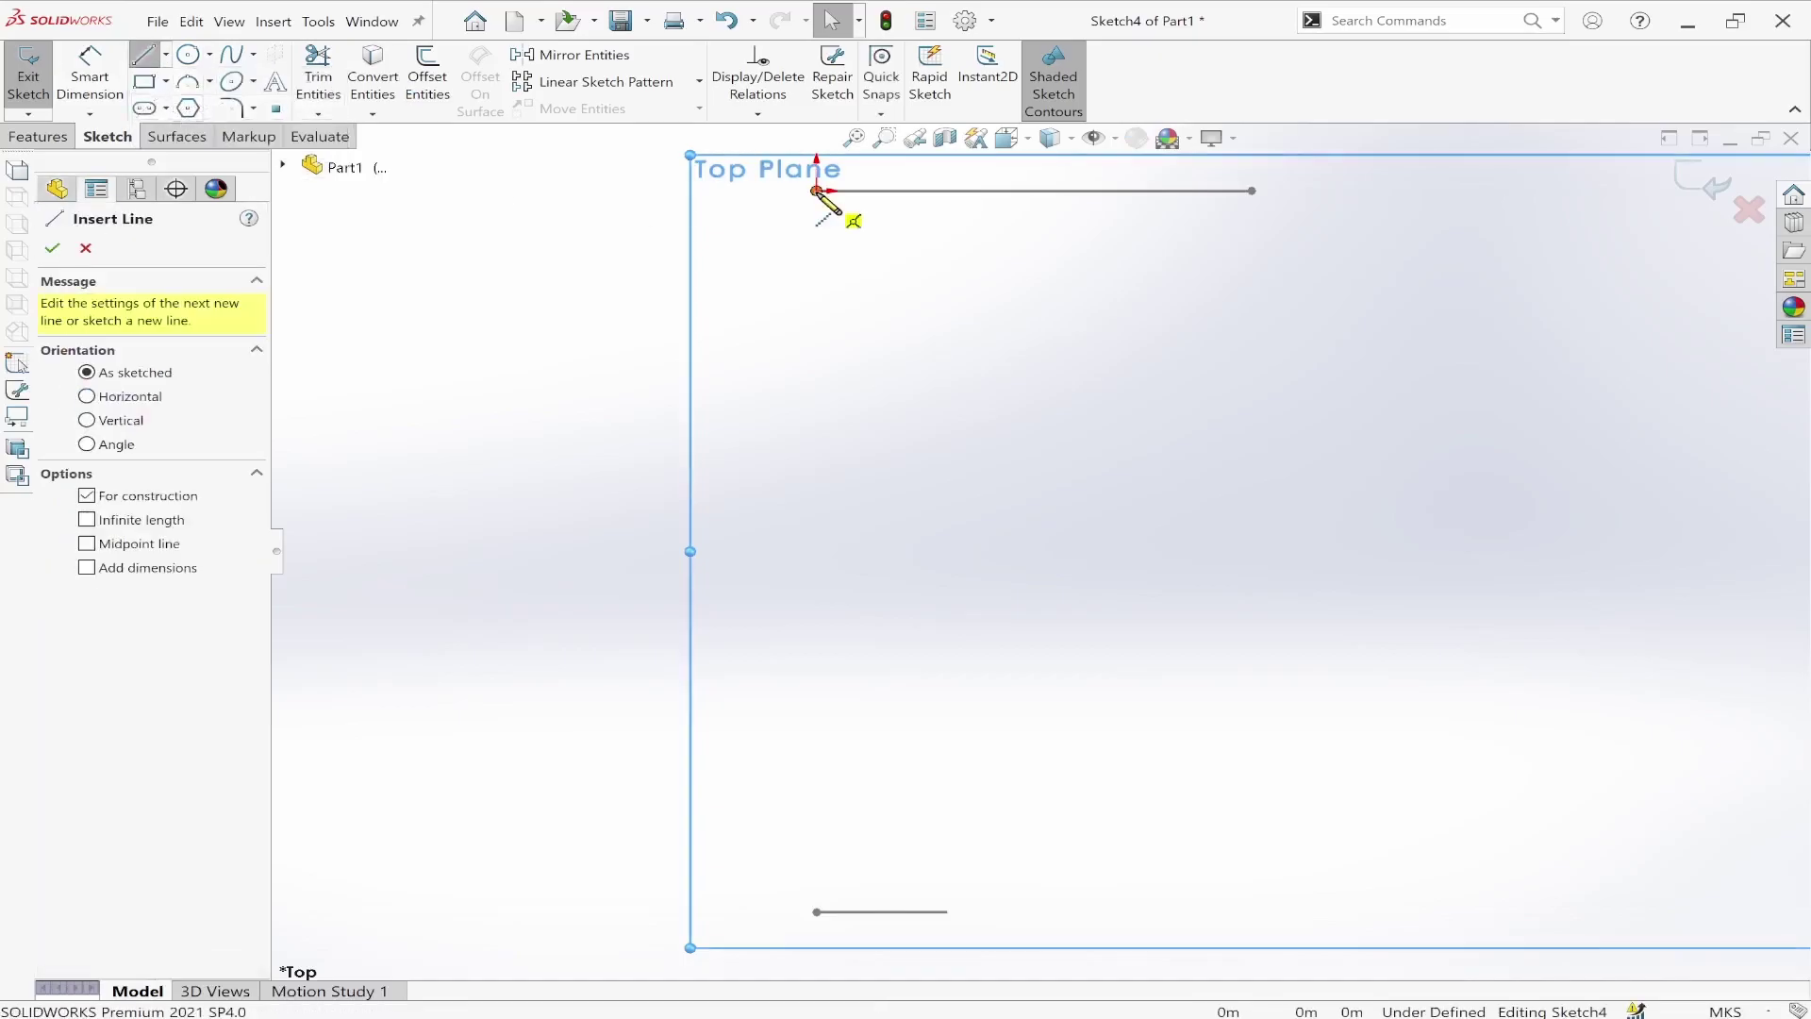
{"action": "scroll", "coordinate": [794, 797], "scroll_direction": "up", "scroll_amount": 3}
{"action": "scroll", "coordinate": [887, 832], "scroll_direction": "up", "scroll_amount": 2}
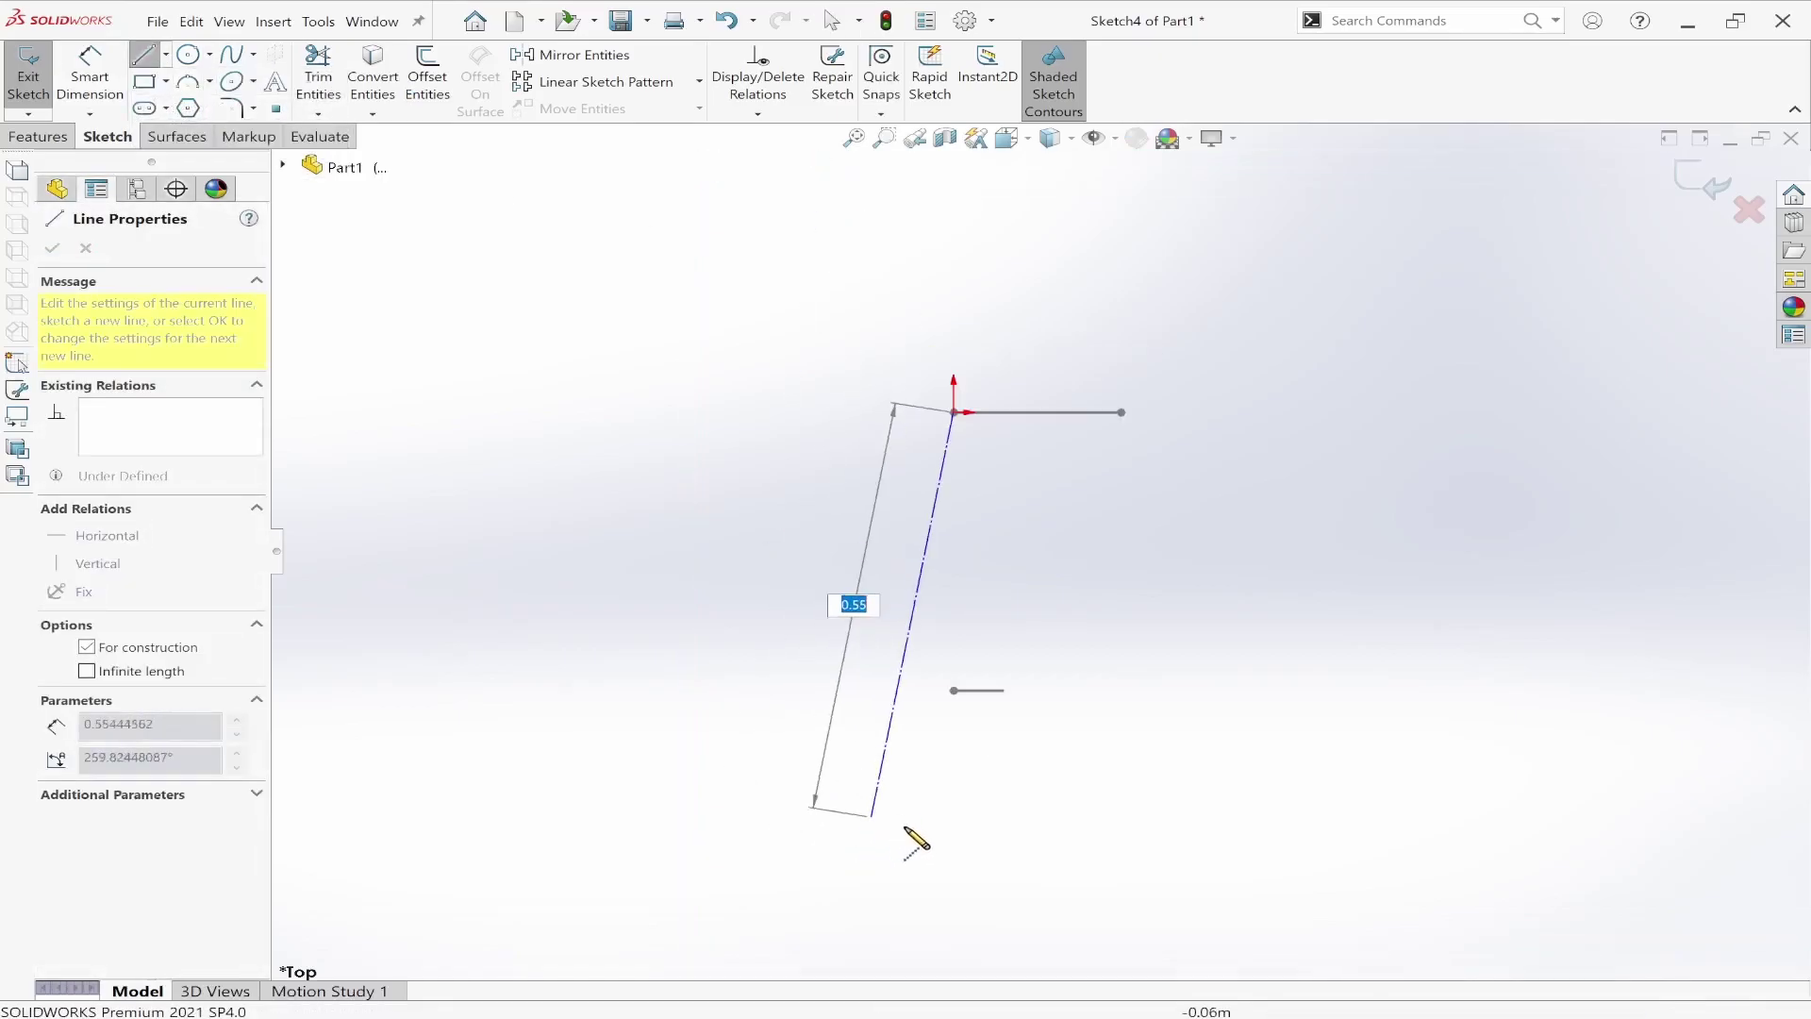
{"action": "left_click", "coordinate": [953, 828]}
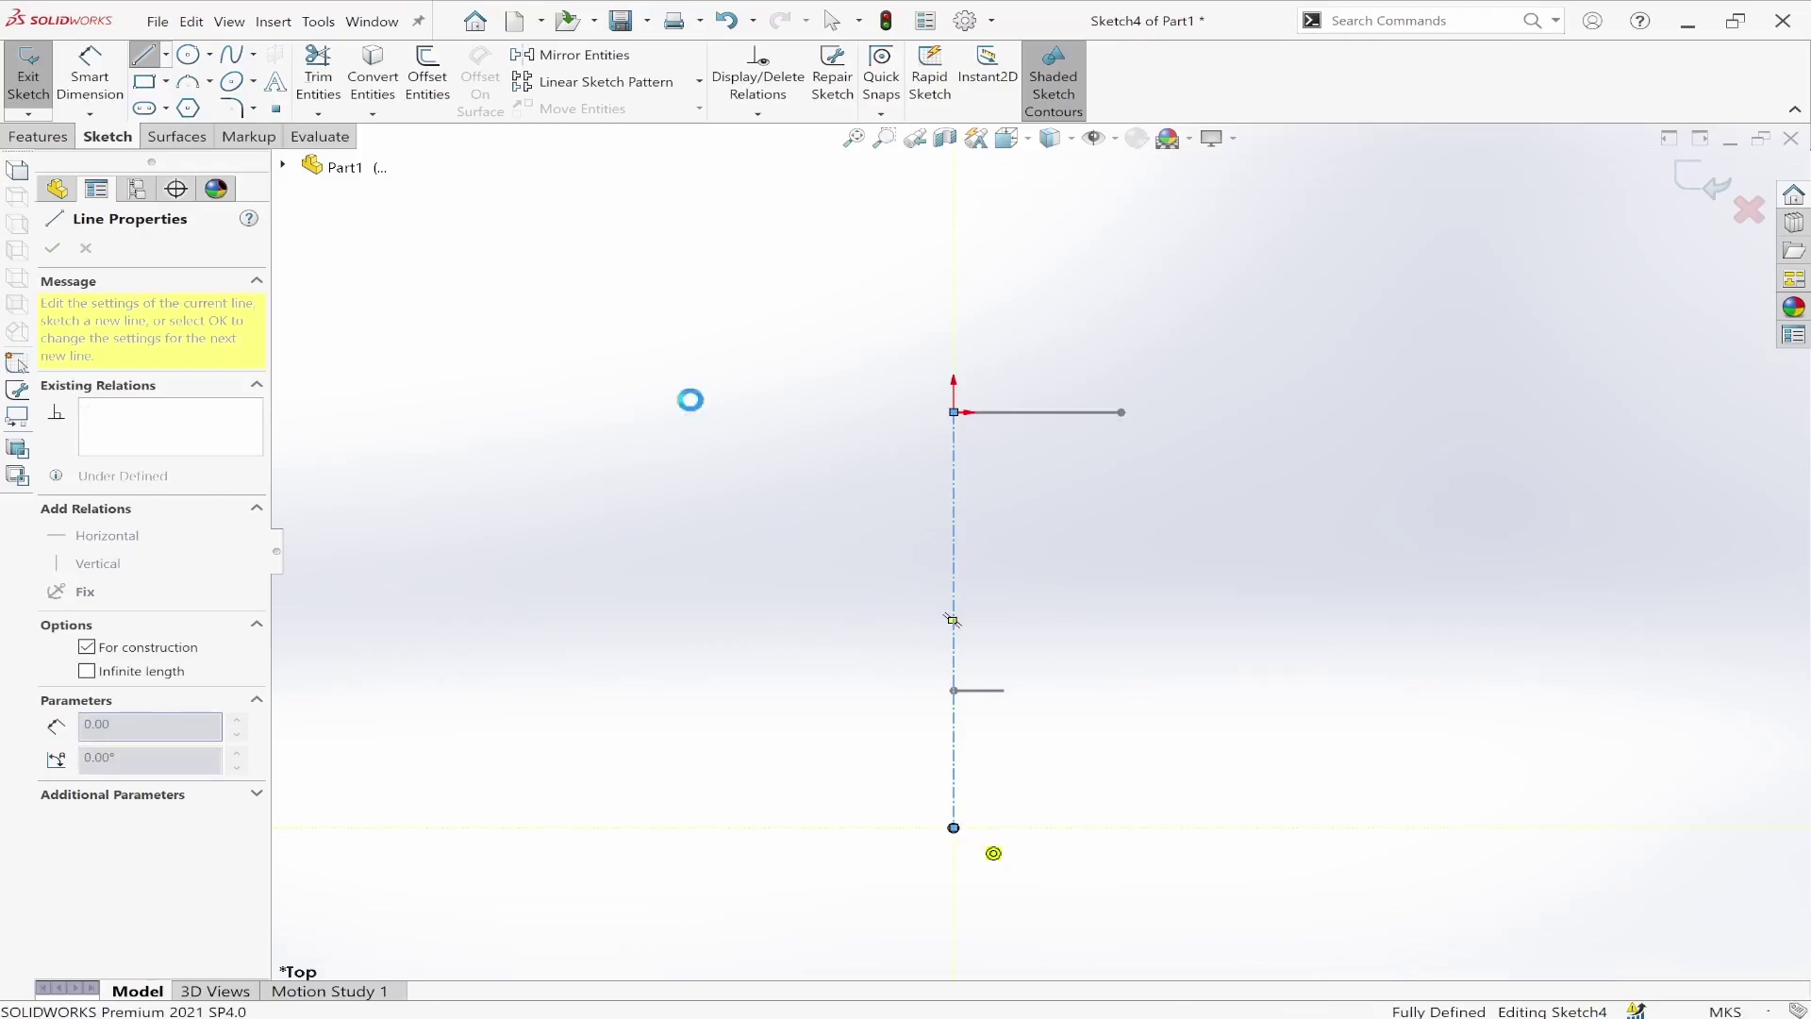
{"action": "key", "text": "Escape"}
Step: Draw a slanted centerline about 0.66 m long from the origin, passing beyond the tip airfoil on its trailing-edge side
{"action": "left_click", "coordinate": [165, 55]}
{"action": "left_click", "coordinate": [175, 87]}
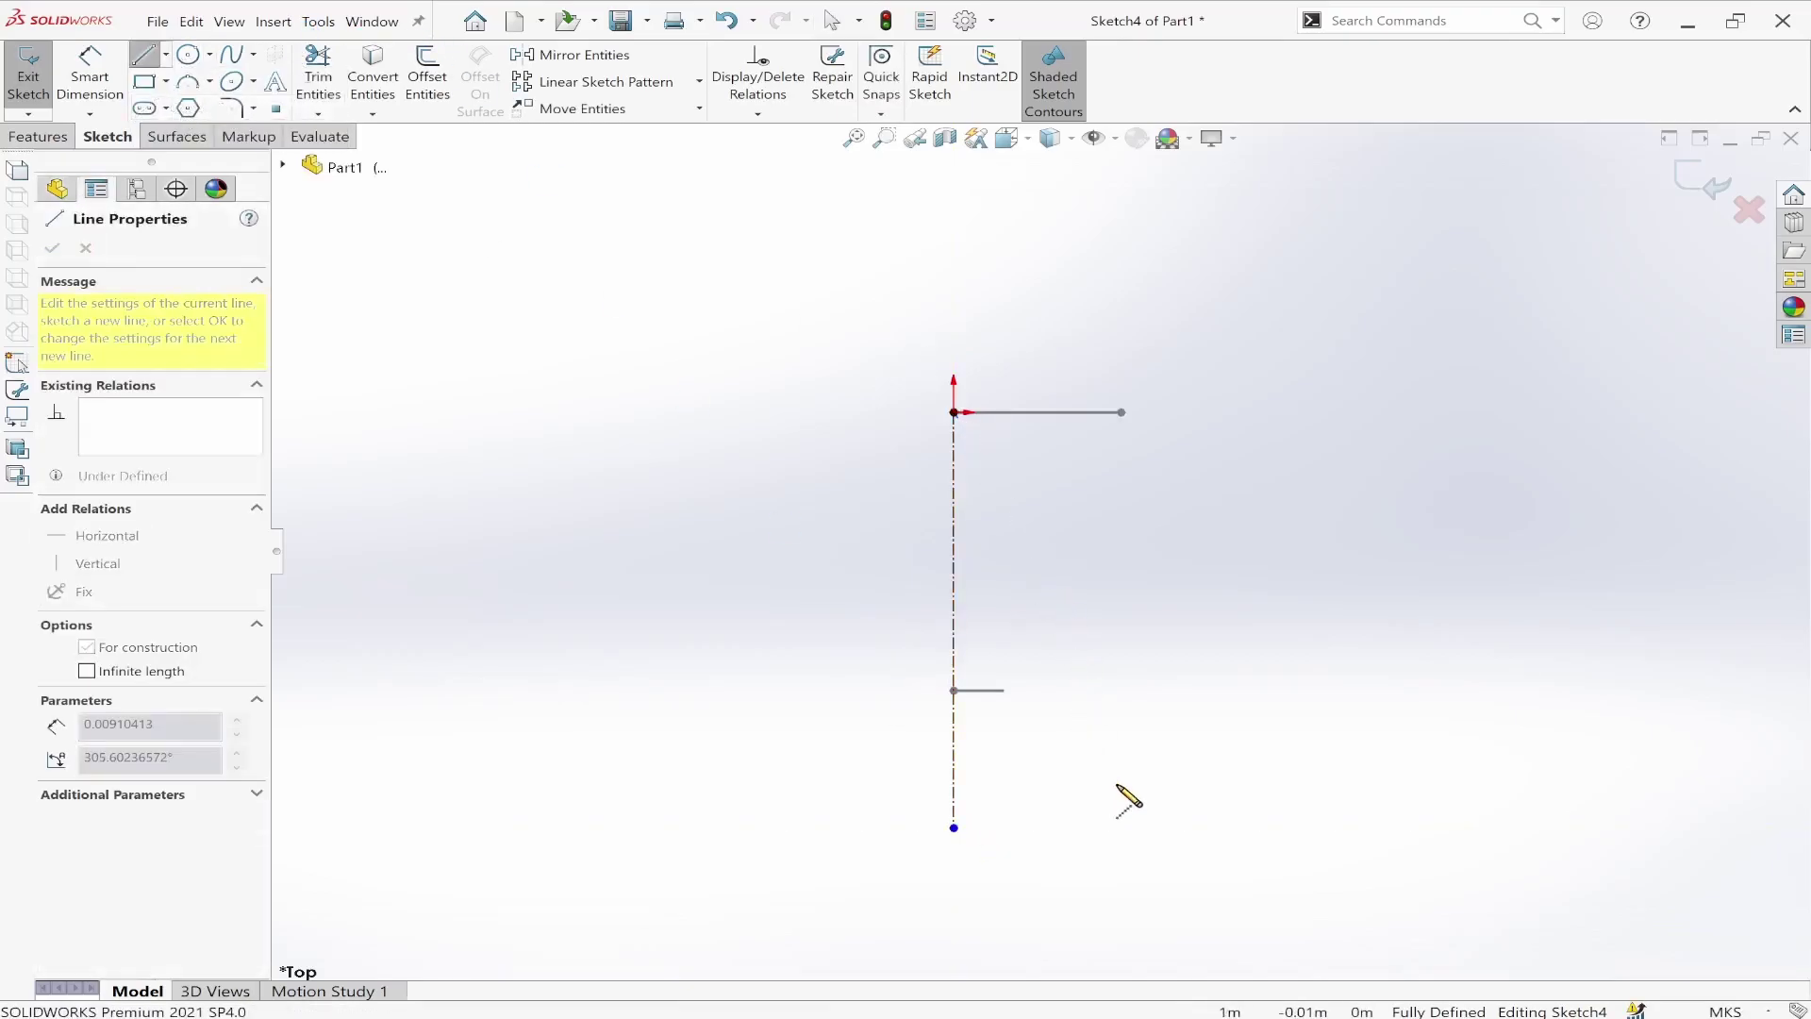
{"action": "left_click", "coordinate": [1144, 869]}
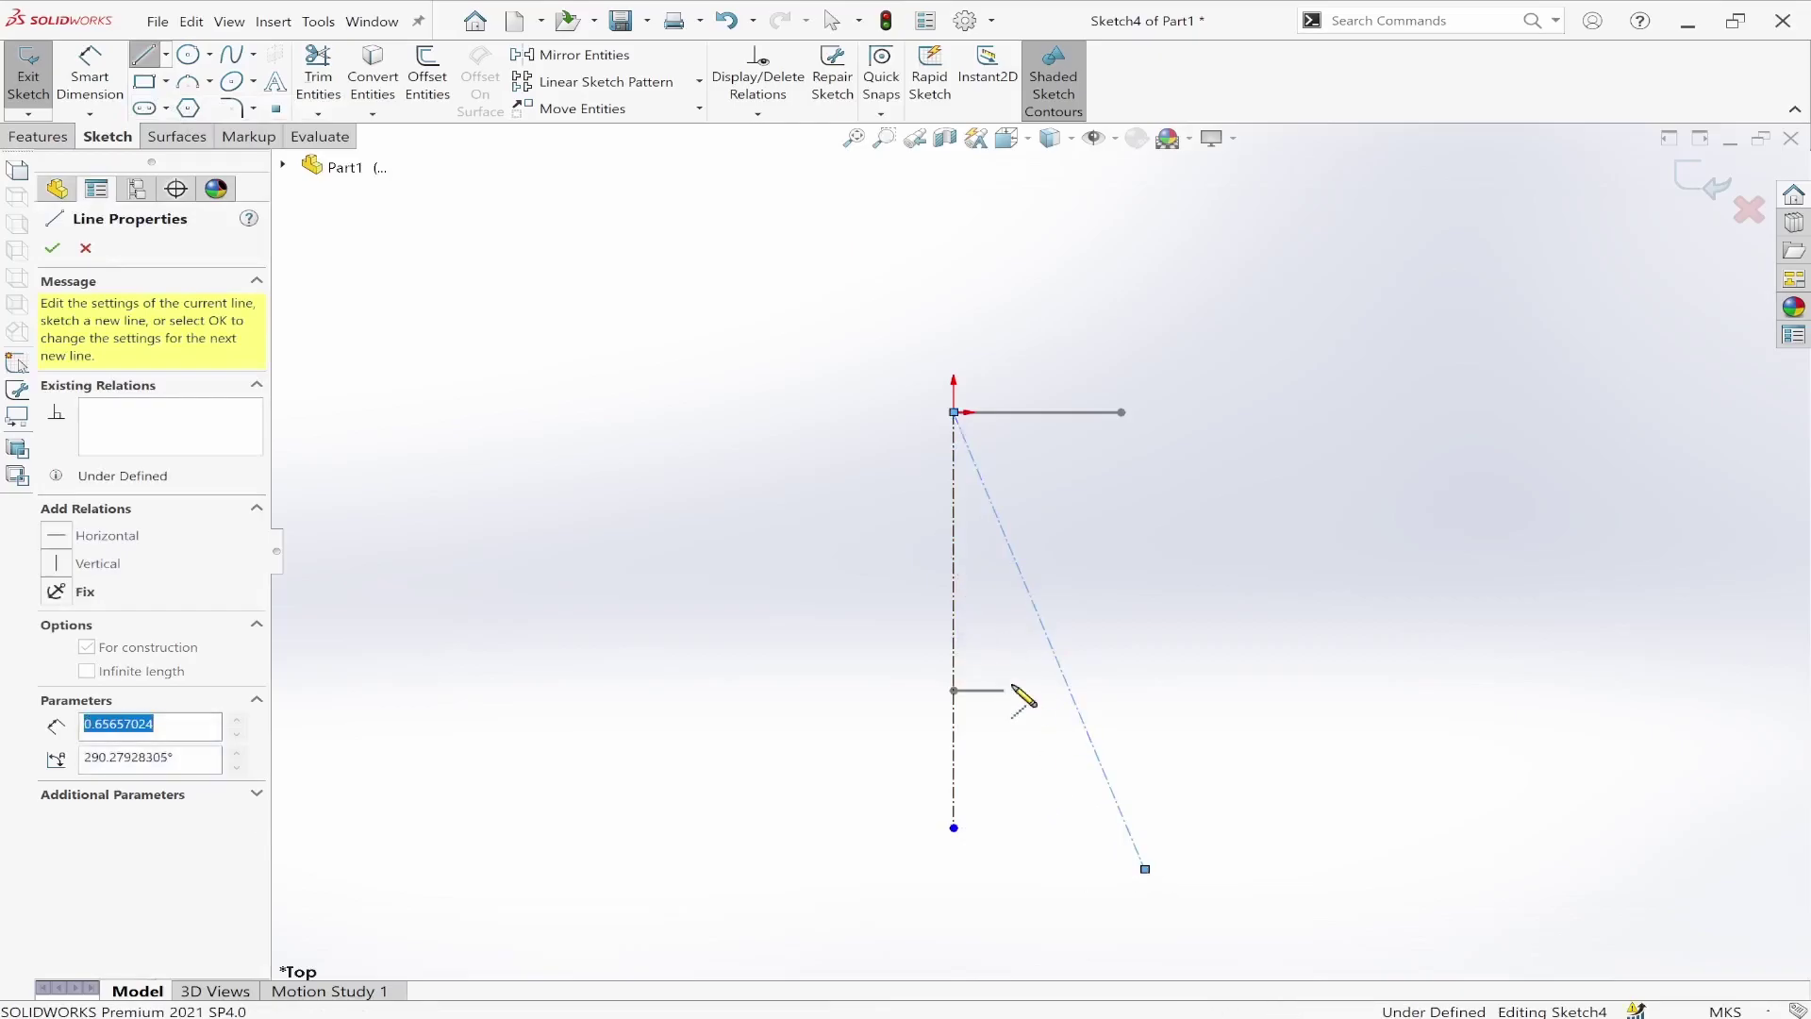
{"action": "key", "text": "Escape"}
Step: Dimension the angle between the vertical and slanted centerlines to the wing's leading-edge taper angle, and exit the sketch
{"action": "right_click_drag", "start_coordinate": [819, 585], "coordinate": [780, 411]}
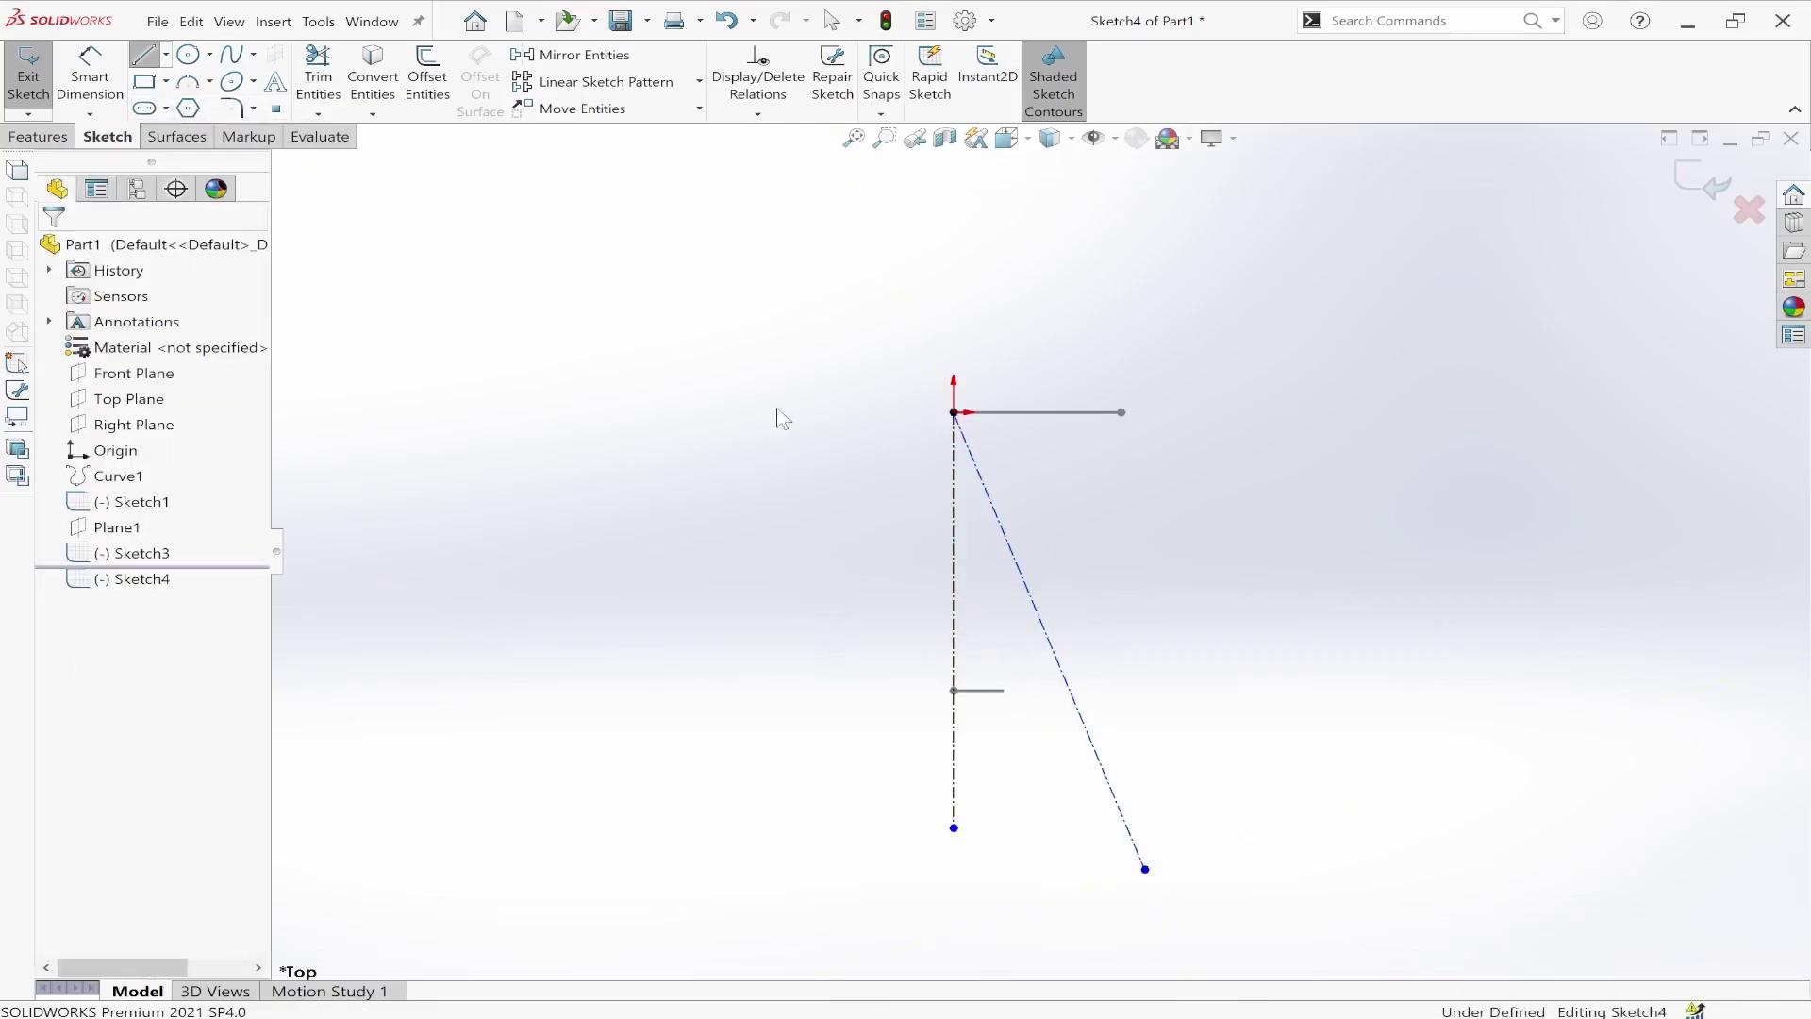
{"action": "left_click", "coordinate": [971, 511]}
{"action": "left_click", "coordinate": [997, 514]}
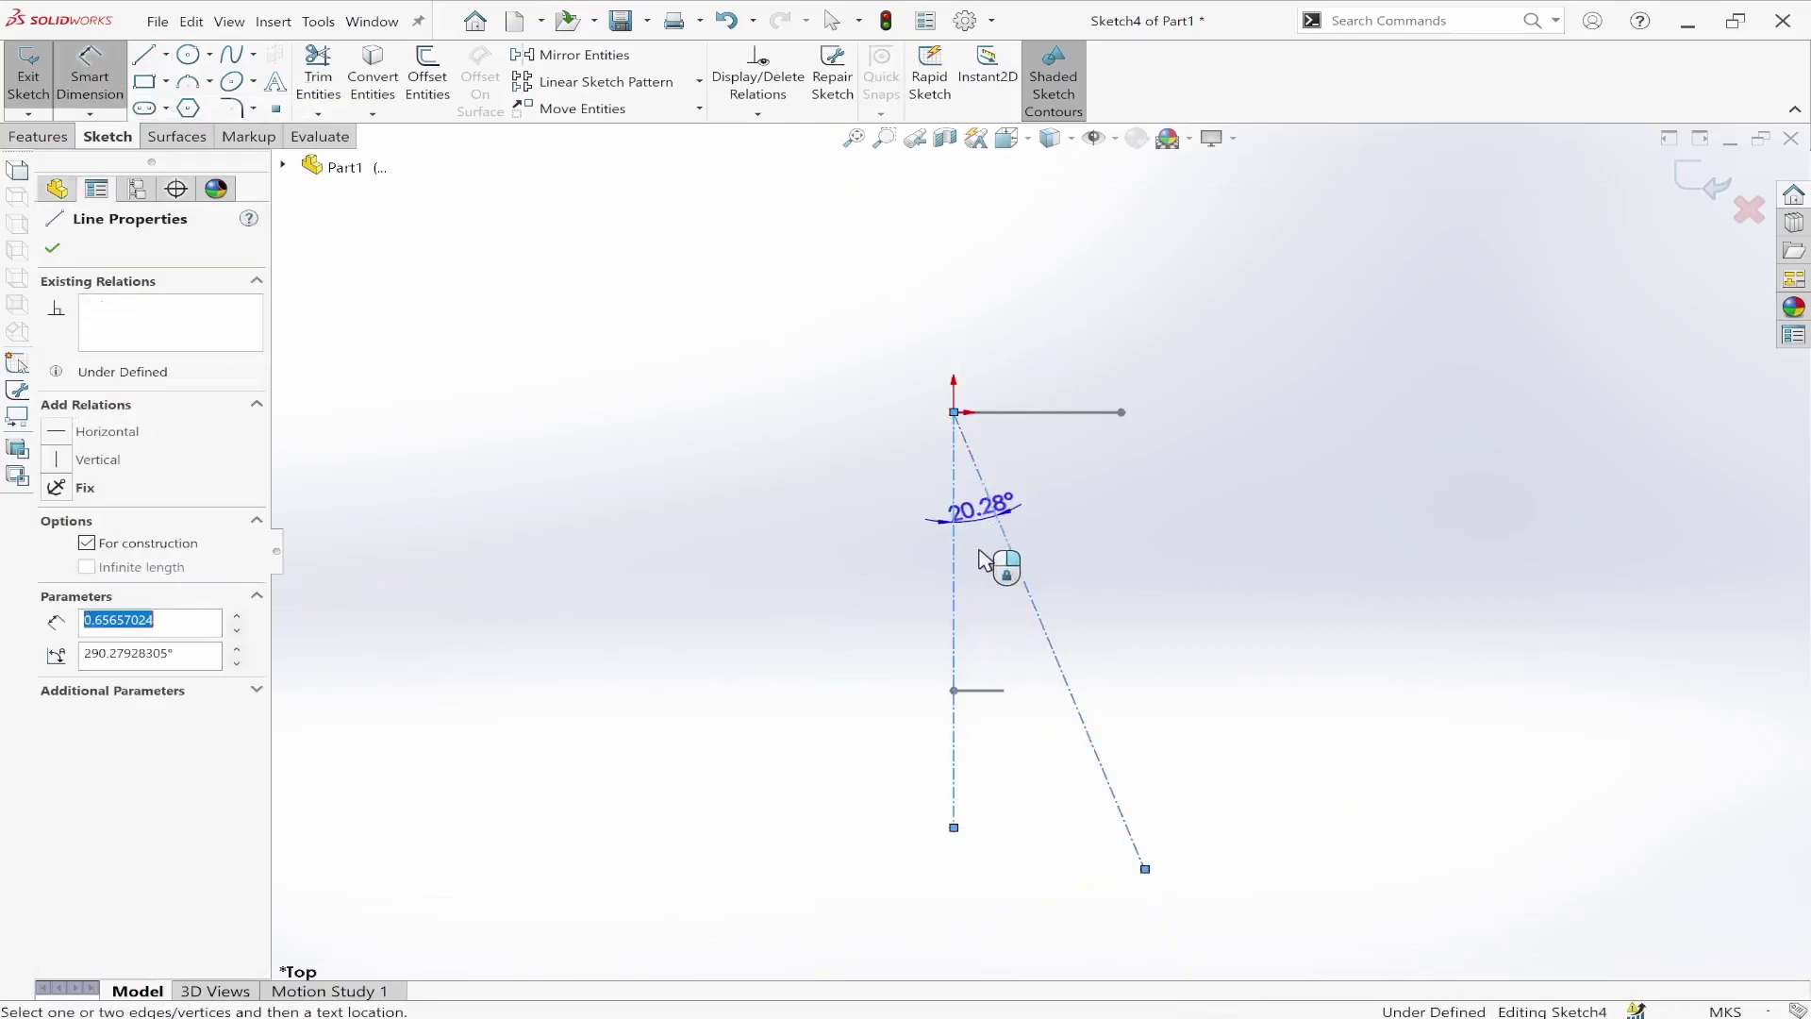
{"action": "left_click", "coordinate": [1014, 559]}
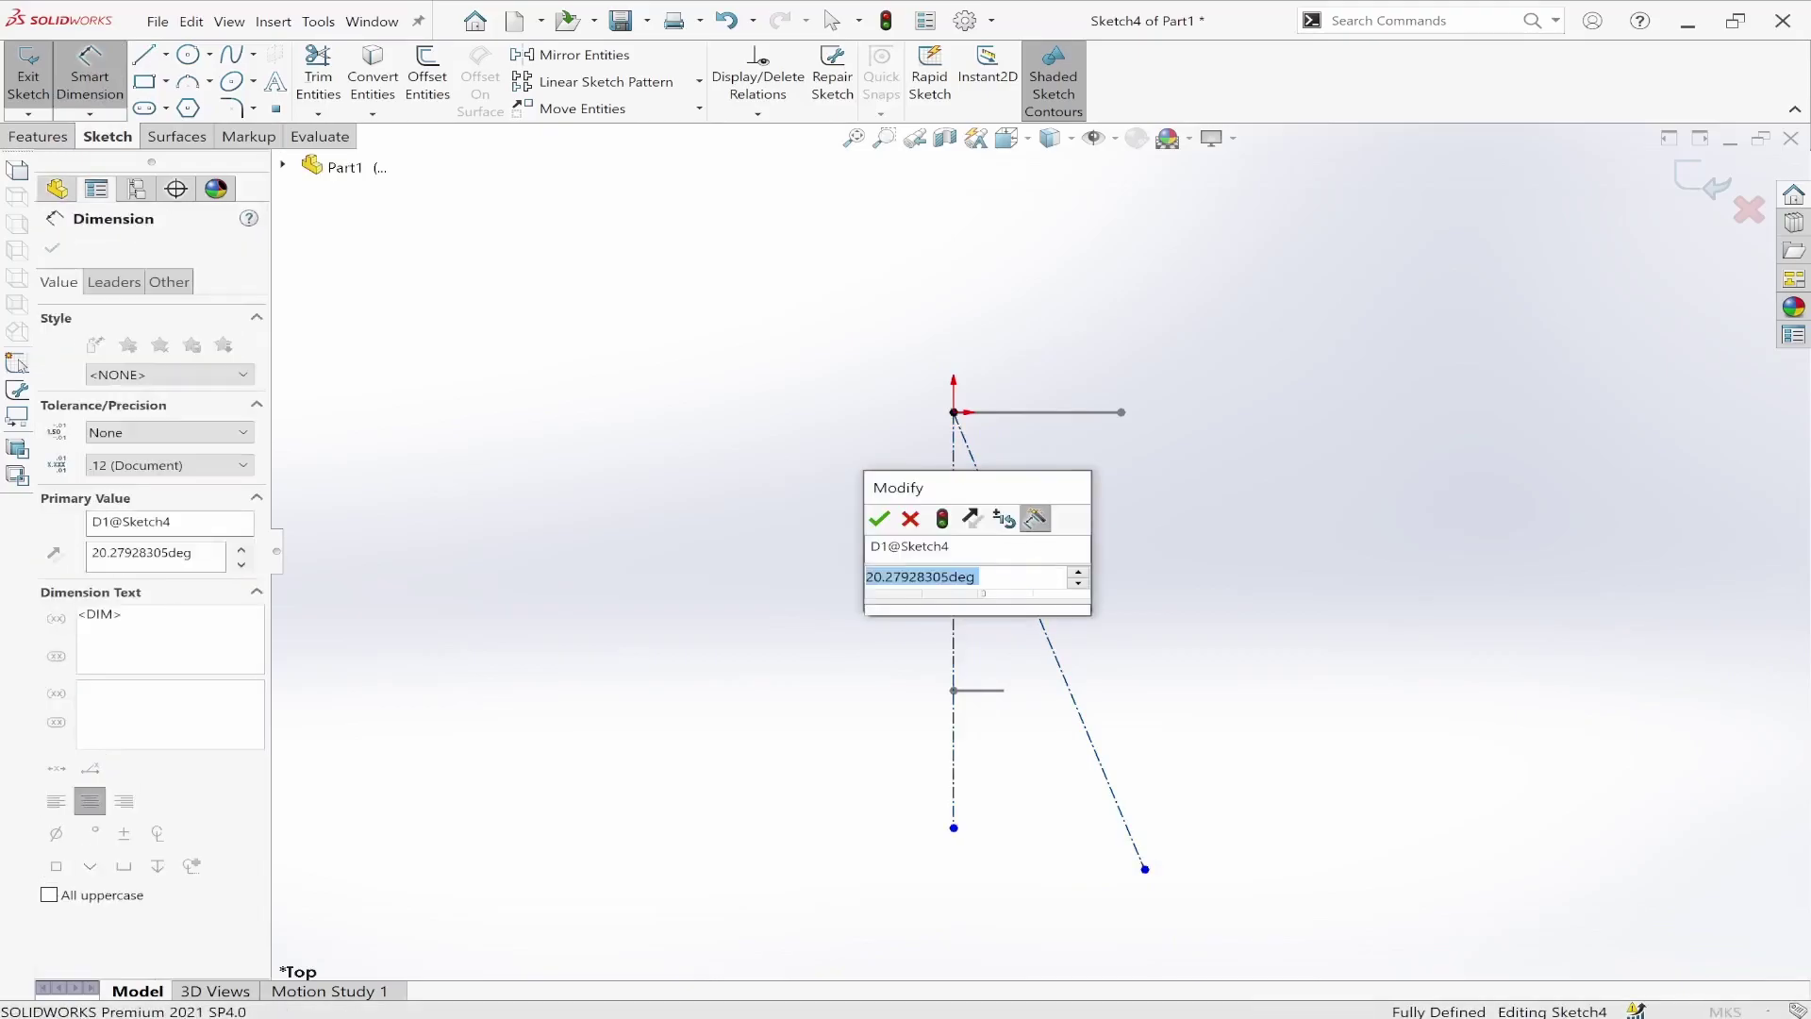
{"action": "type", "text": "30.67"}
{"action": "key", "text": "Return"}
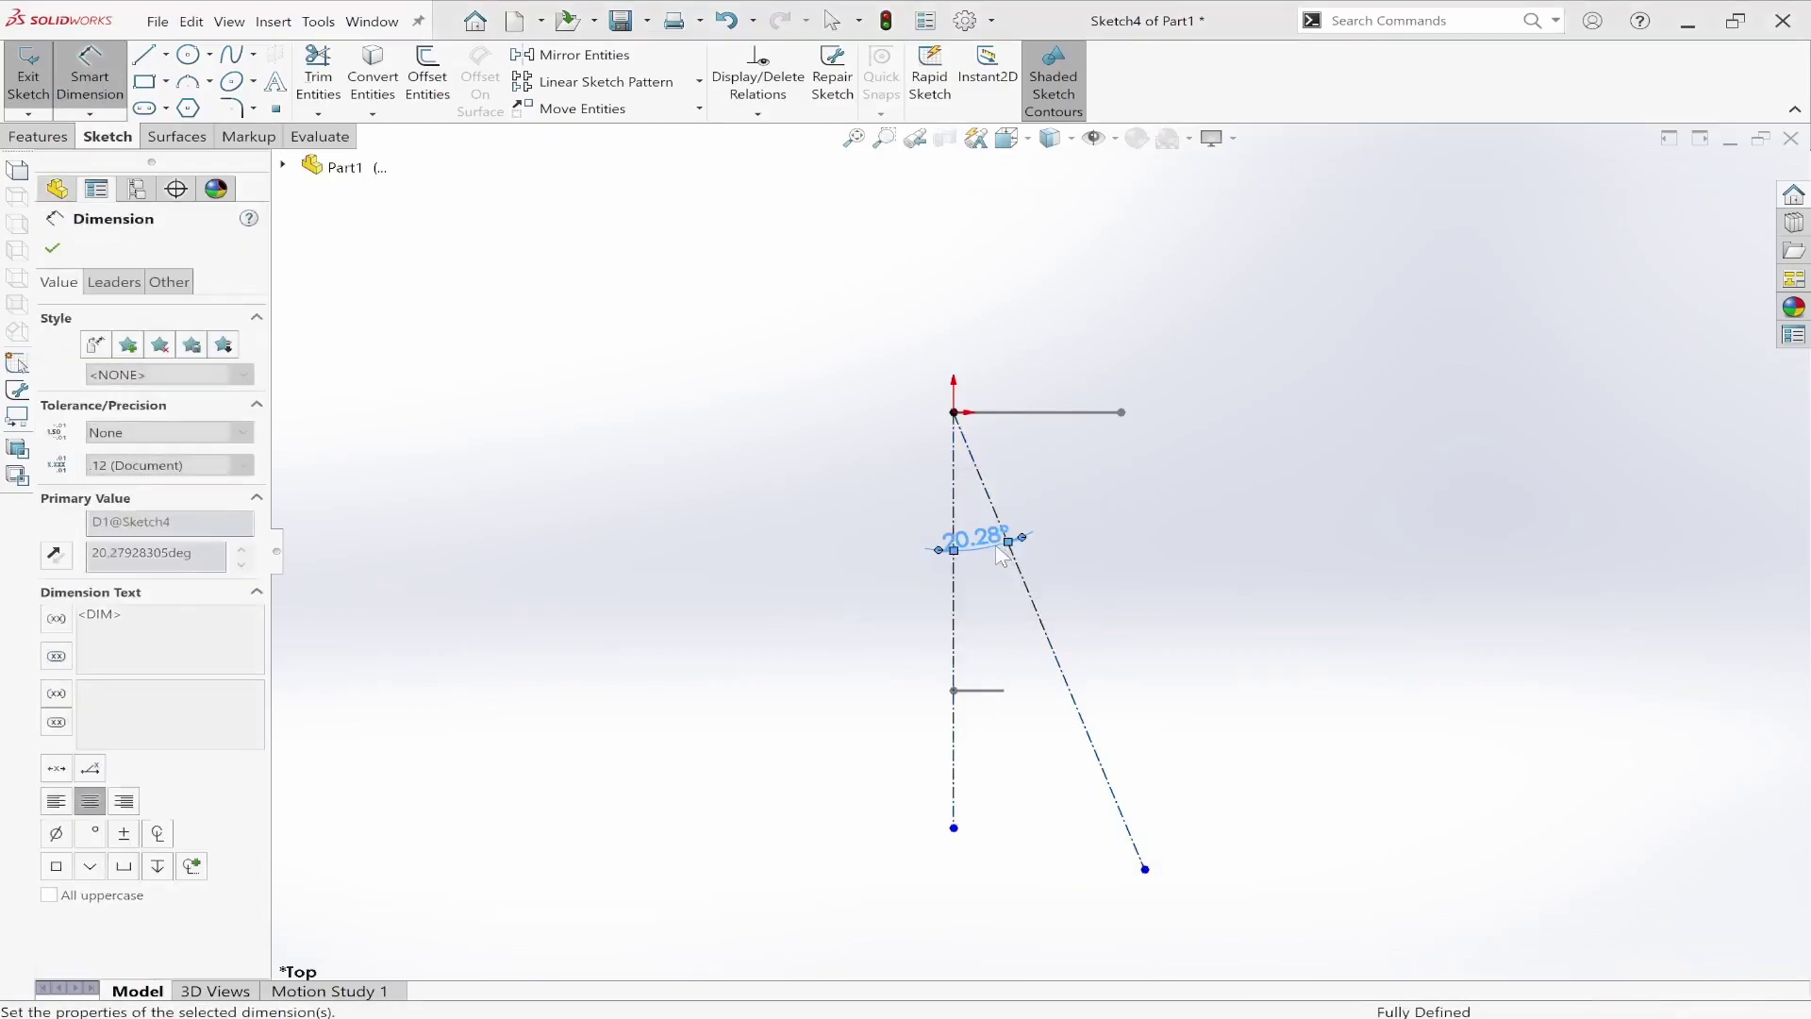
{"action": "left_click", "coordinate": [1008, 742]}
{"action": "key", "text": "Escape"}
Step: Reorder the tip airfoil sketch, Sketch3, so that it comes after the centerline sketch, Sketch4, in the feature history
{"action": "scroll", "coordinate": [1008, 751], "scroll_direction": "down", "scroll_amount": 3}
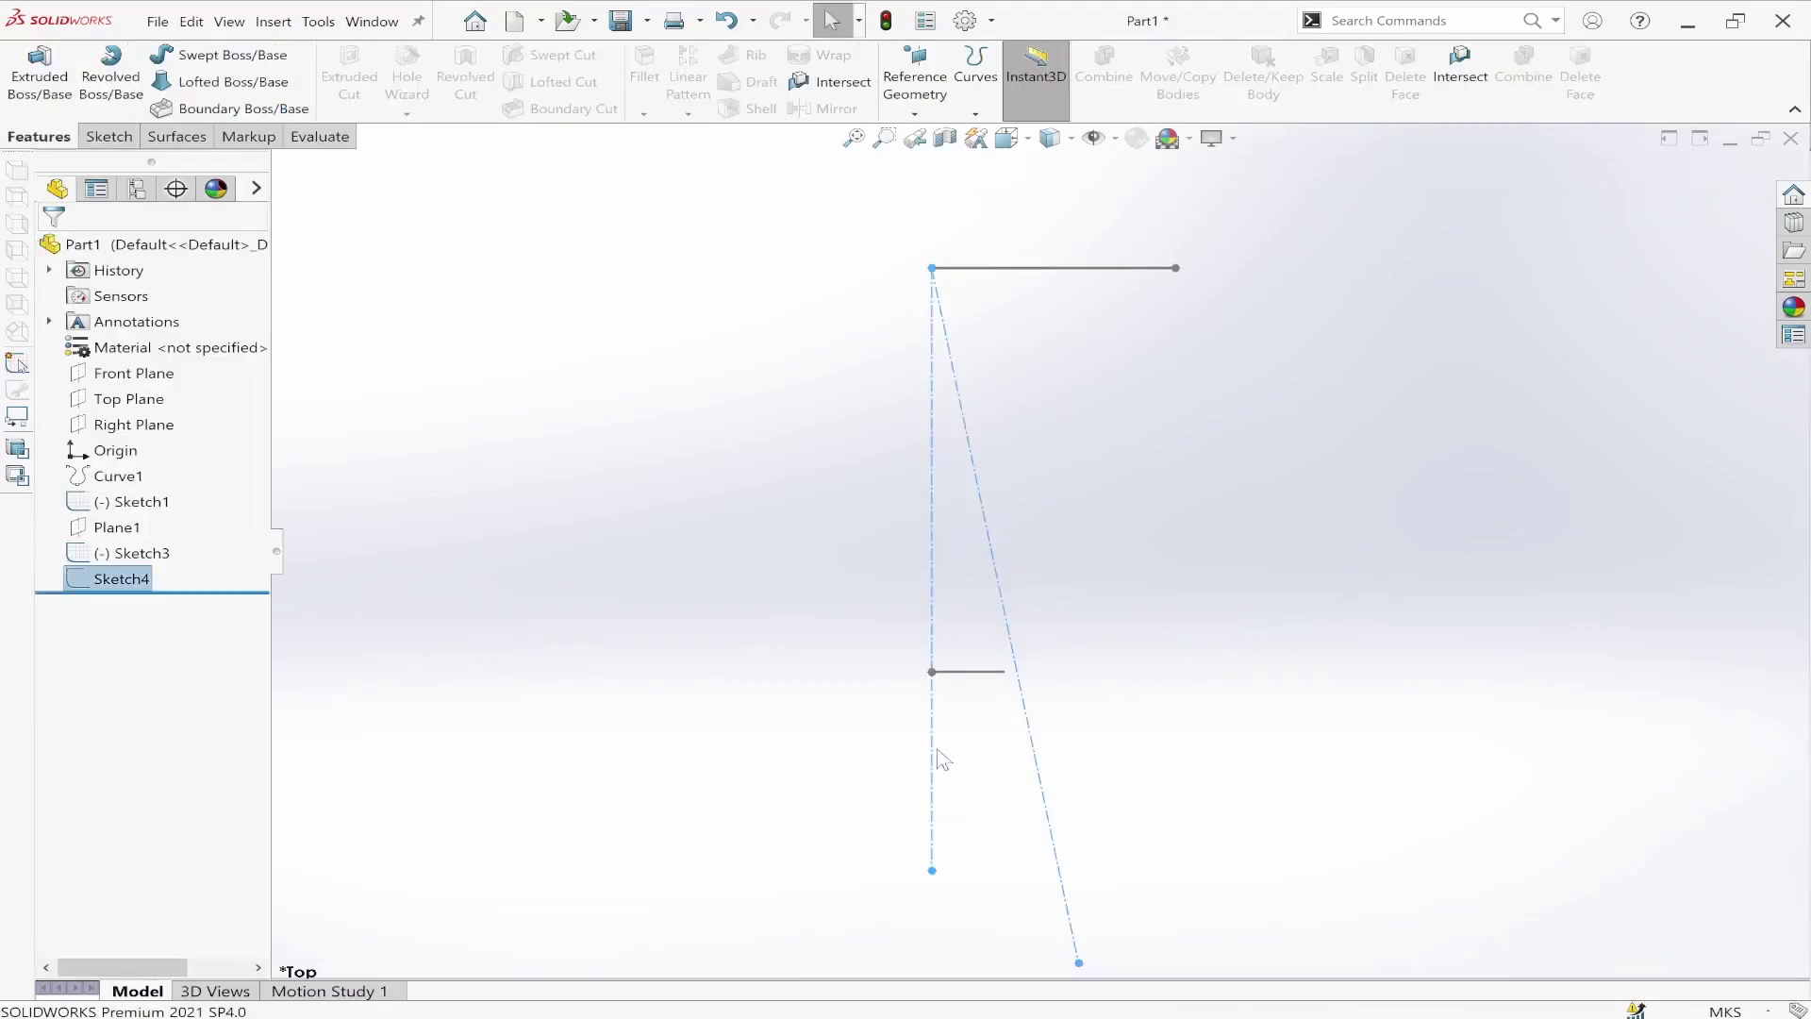
{"action": "middle_click_drag", "start_coordinate": [1026, 748], "coordinate": [1033, 621]}
{"action": "scroll", "coordinate": [998, 665], "scroll_direction": "down", "scroll_amount": 3}
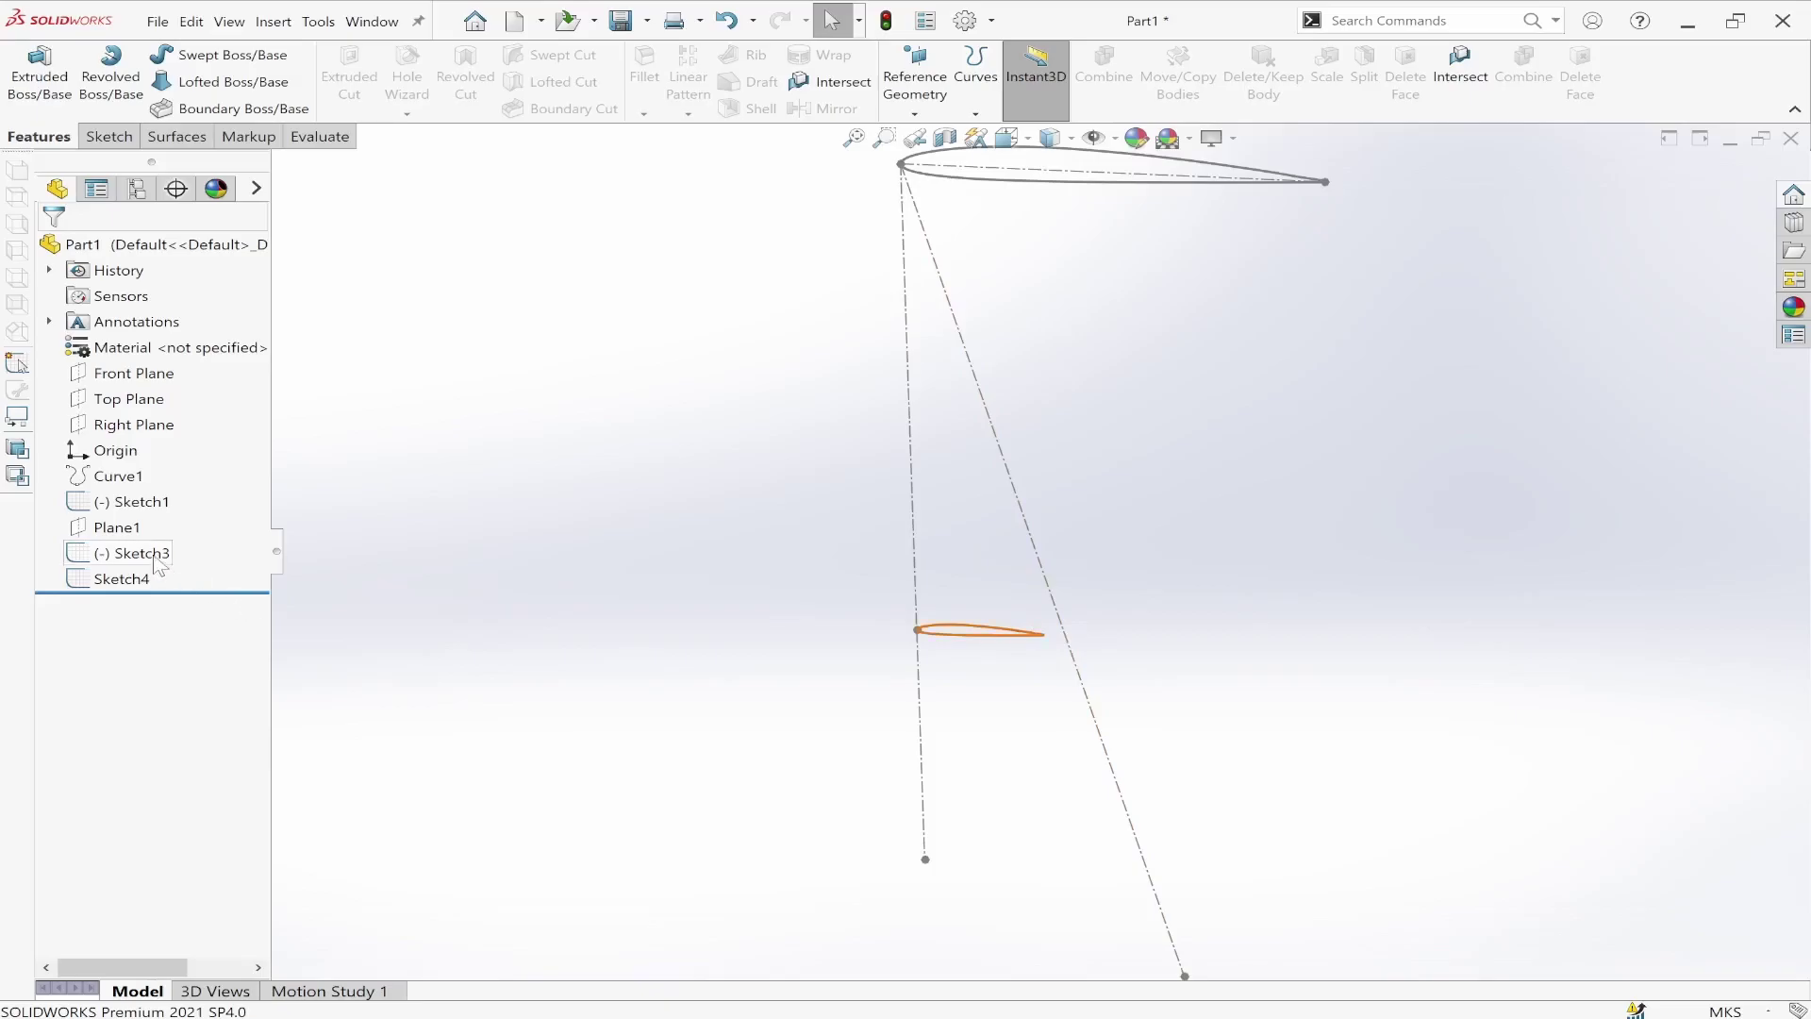
{"action": "left_click_drag", "start_coordinate": [157, 563], "coordinate": [156, 585]}
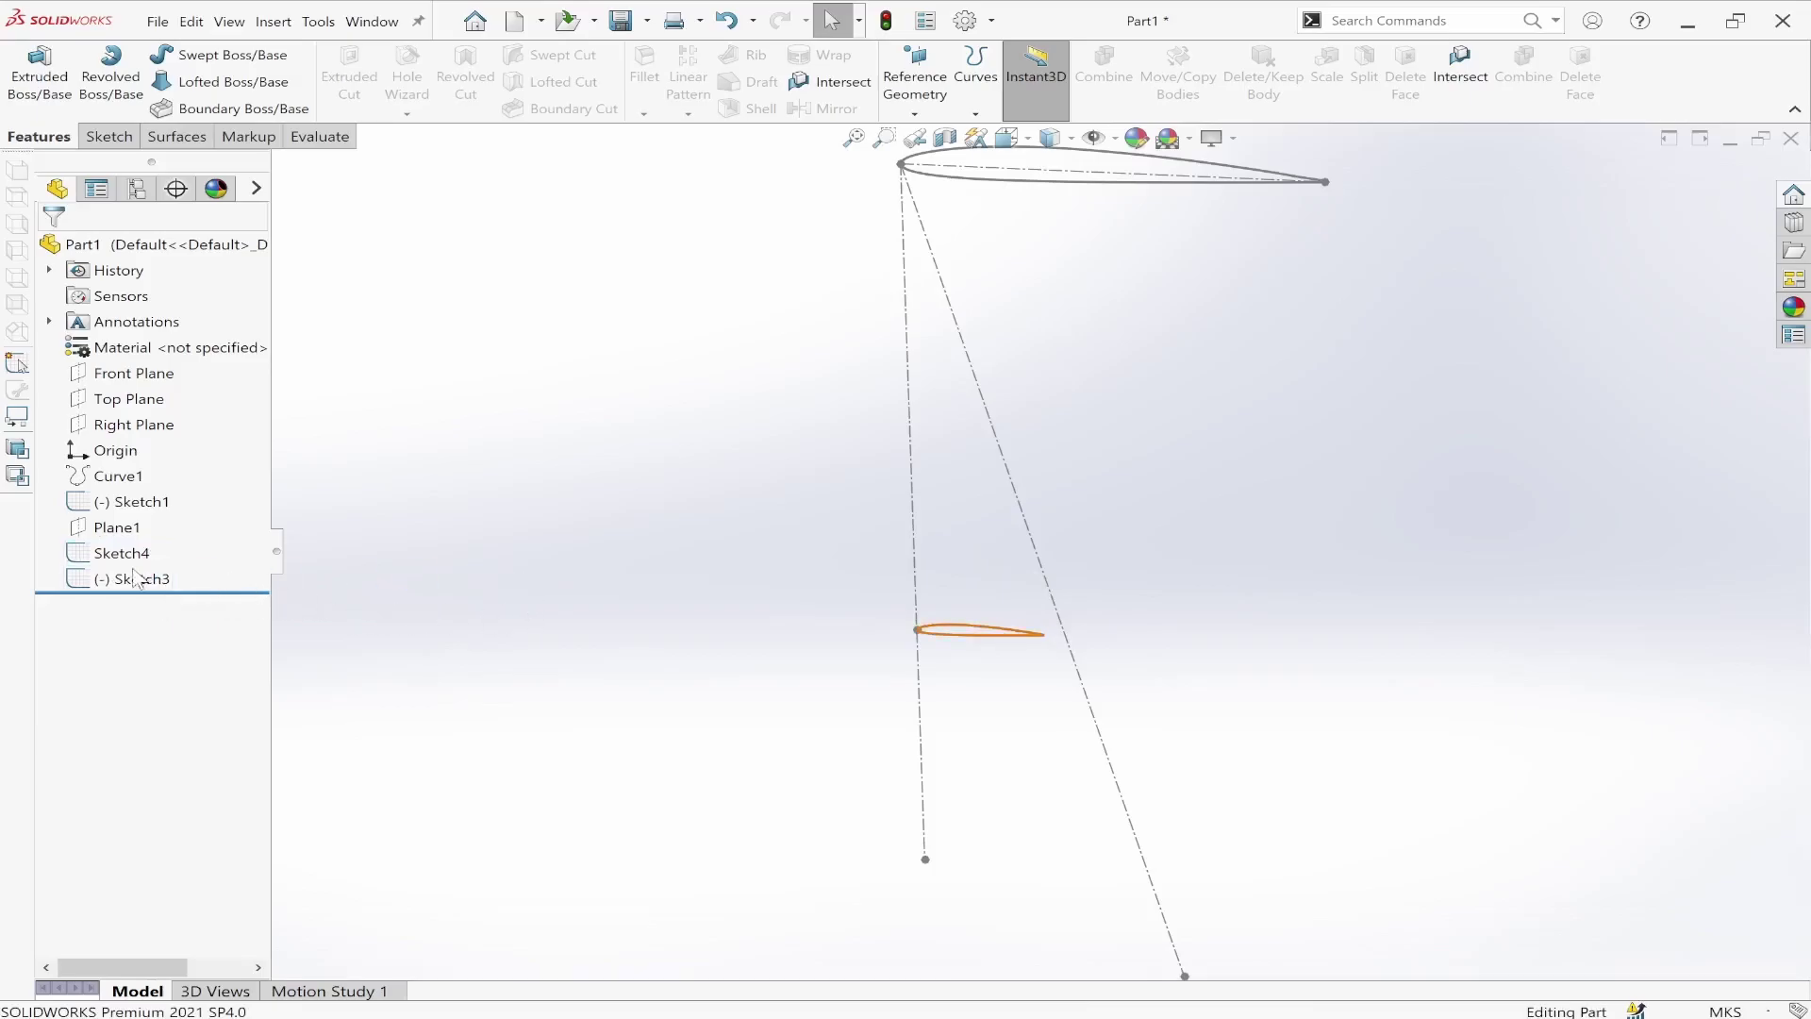
Step: Edit the tip airfoil sketch, Sketch3, add a Pierce relation between its leading-edge point and the slanted centerline, and exit the sketch
{"action": "left_click", "coordinate": [139, 579]}
{"action": "left_click", "coordinate": [149, 529]}
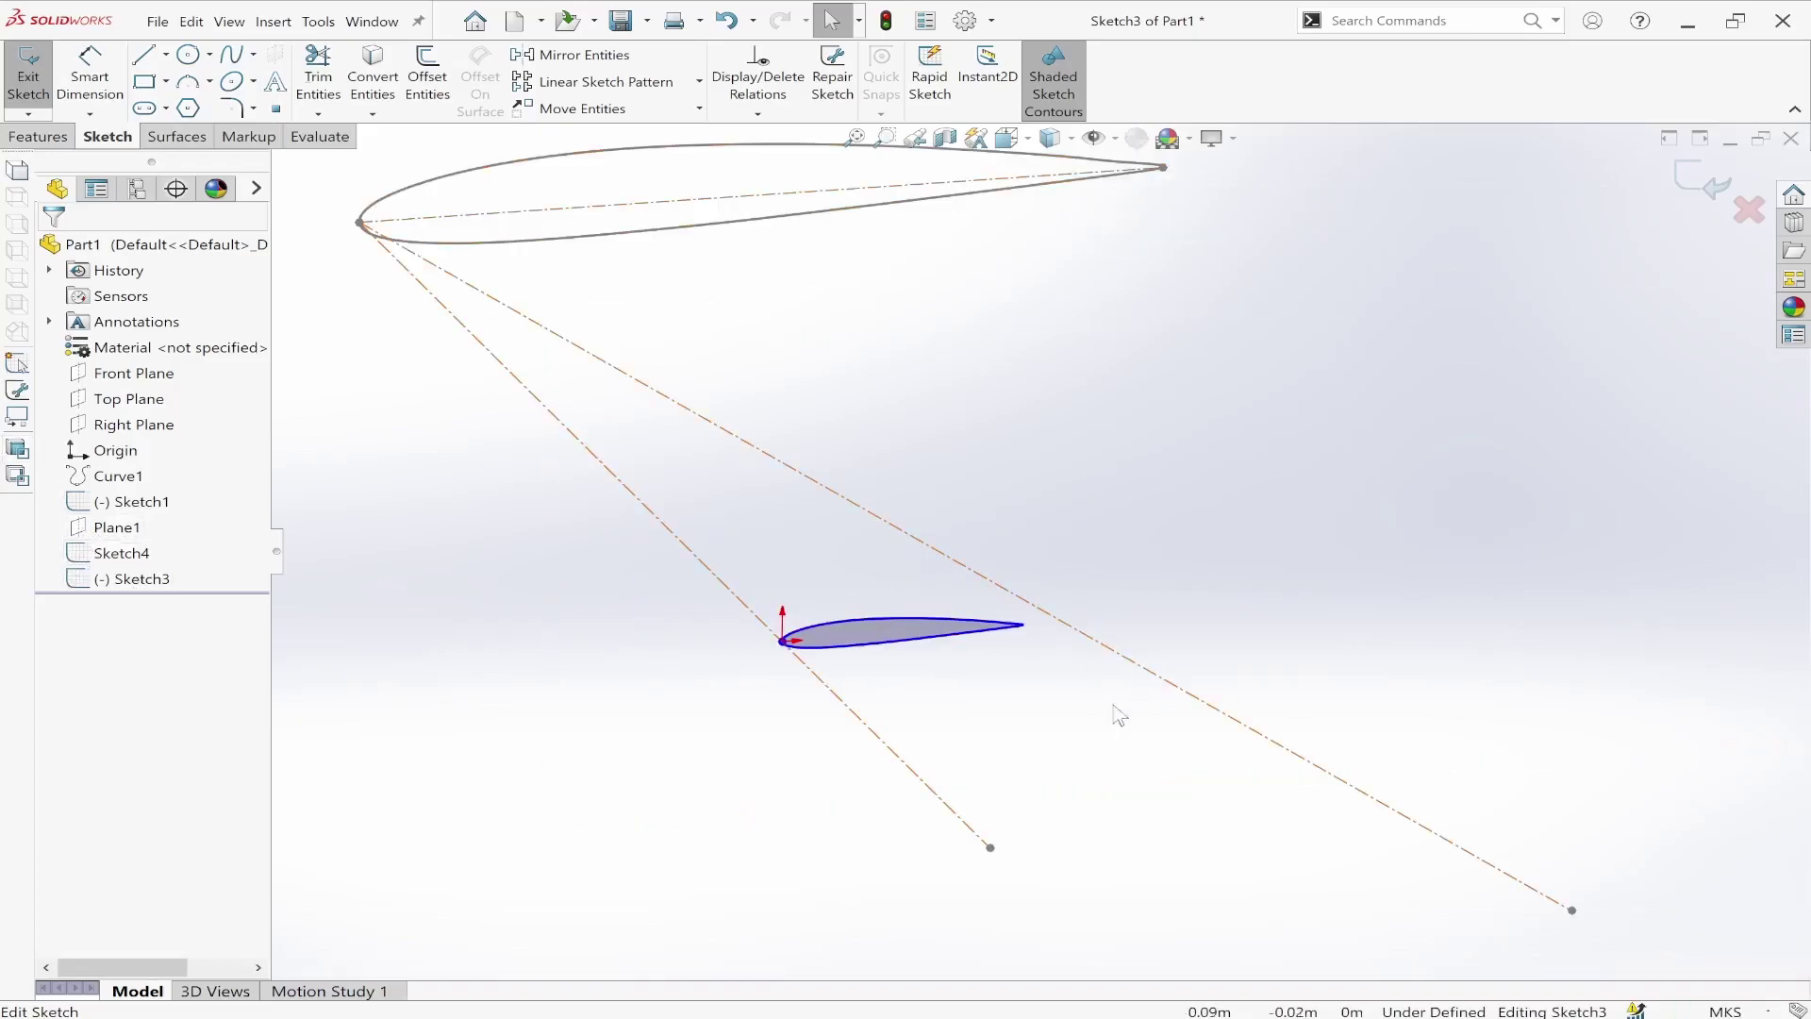
{"action": "left_click", "coordinate": [783, 643]}
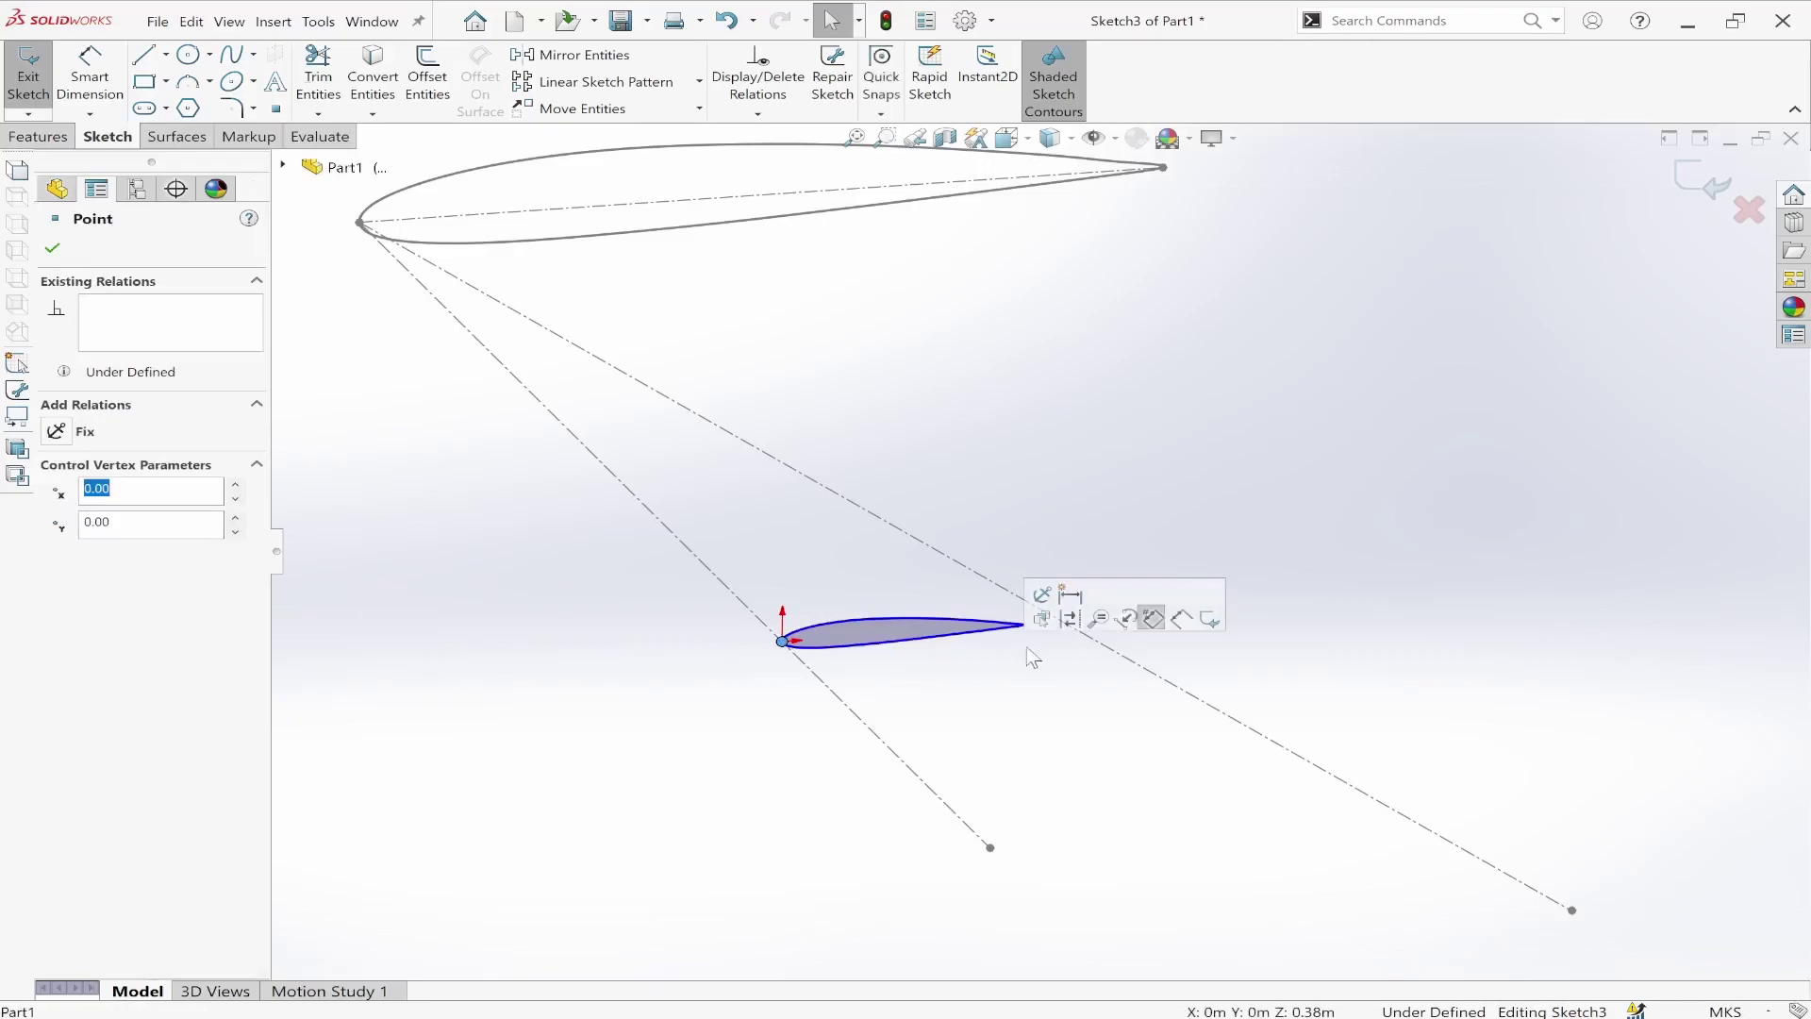
{"action": "left_click", "coordinate": [1111, 658], "text": "ctrl"}
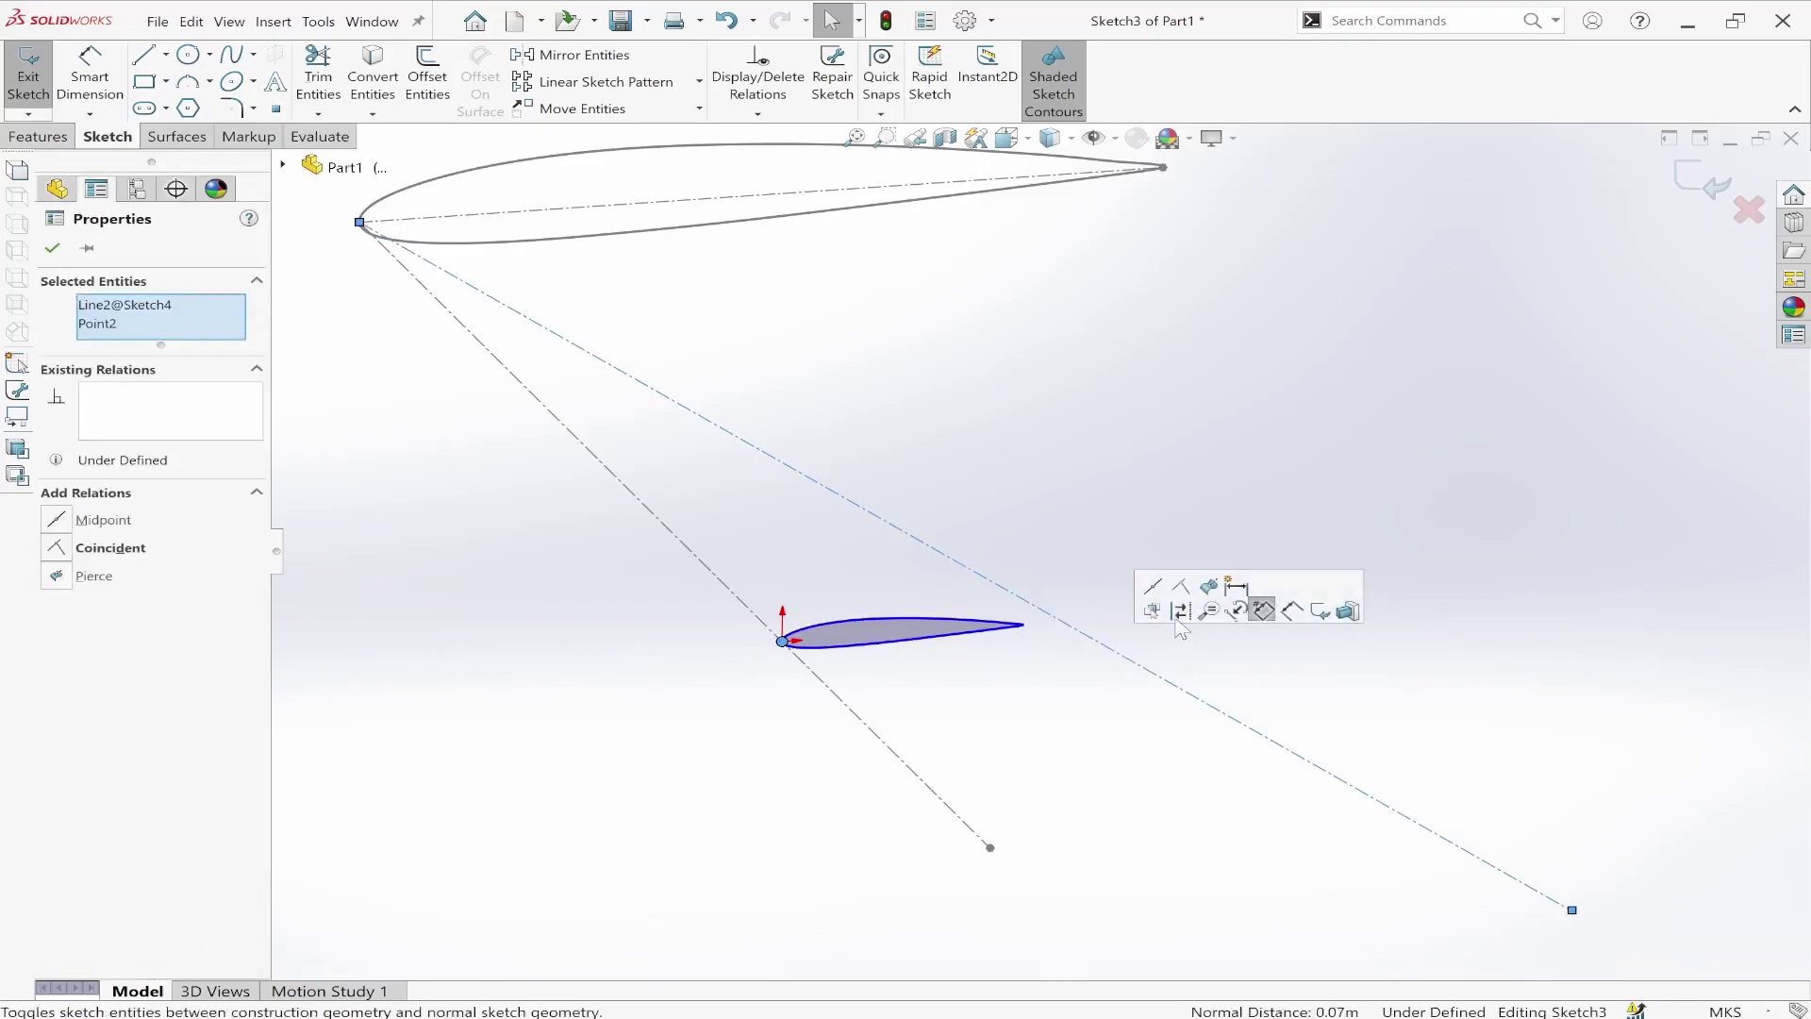
{"action": "left_click", "coordinate": [1212, 586]}
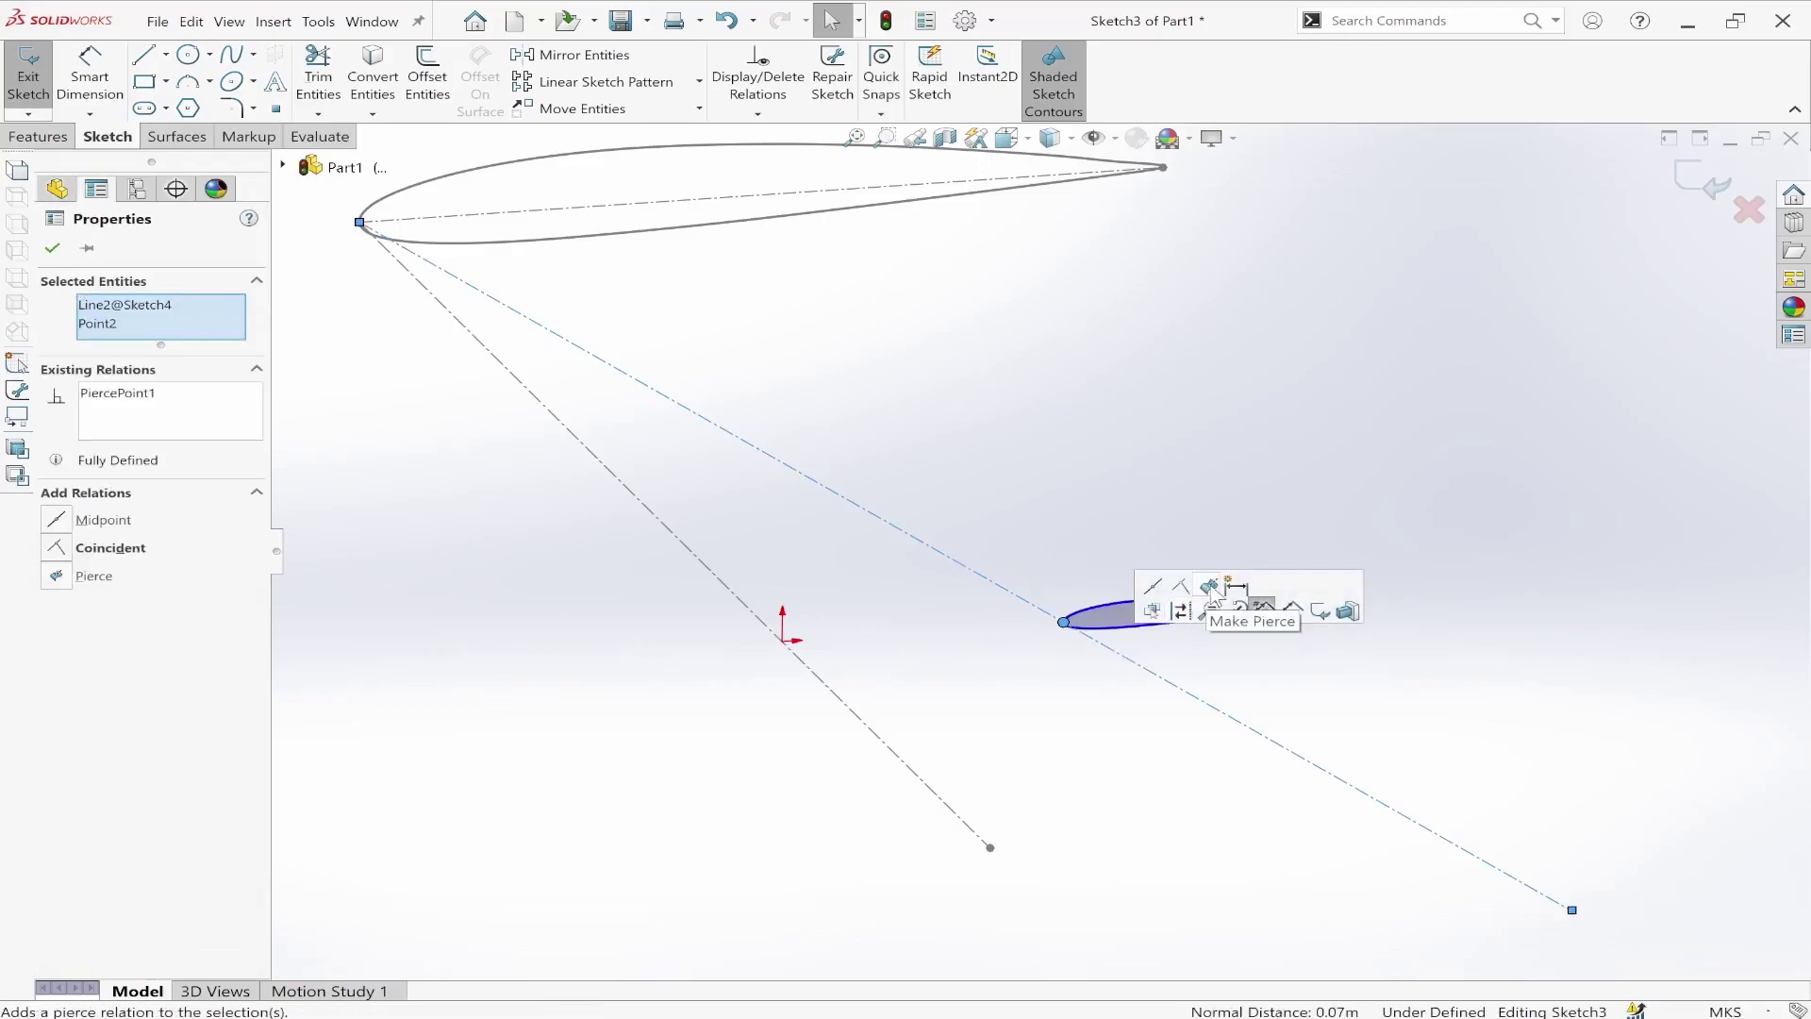
{"action": "left_click", "coordinate": [52, 249]}
{"action": "key", "text": "f"}
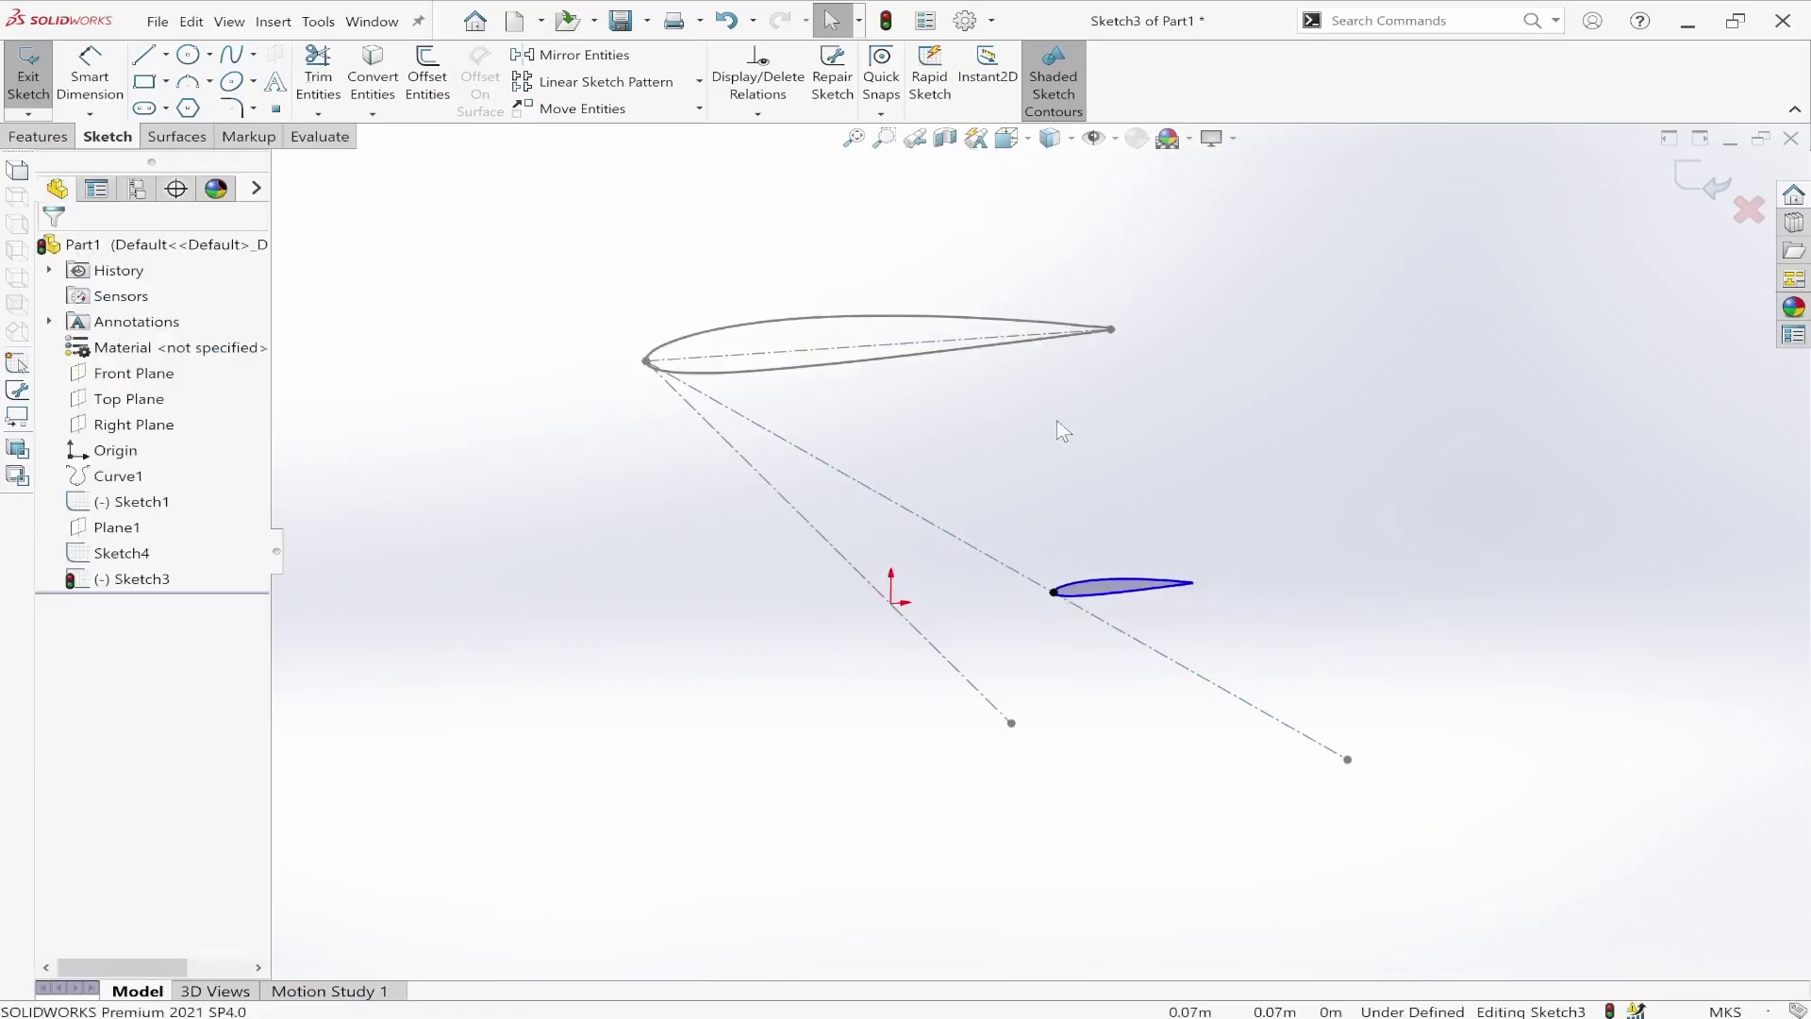
{"action": "middle_click_drag", "start_coordinate": [1202, 460], "coordinate": [1195, 523]}
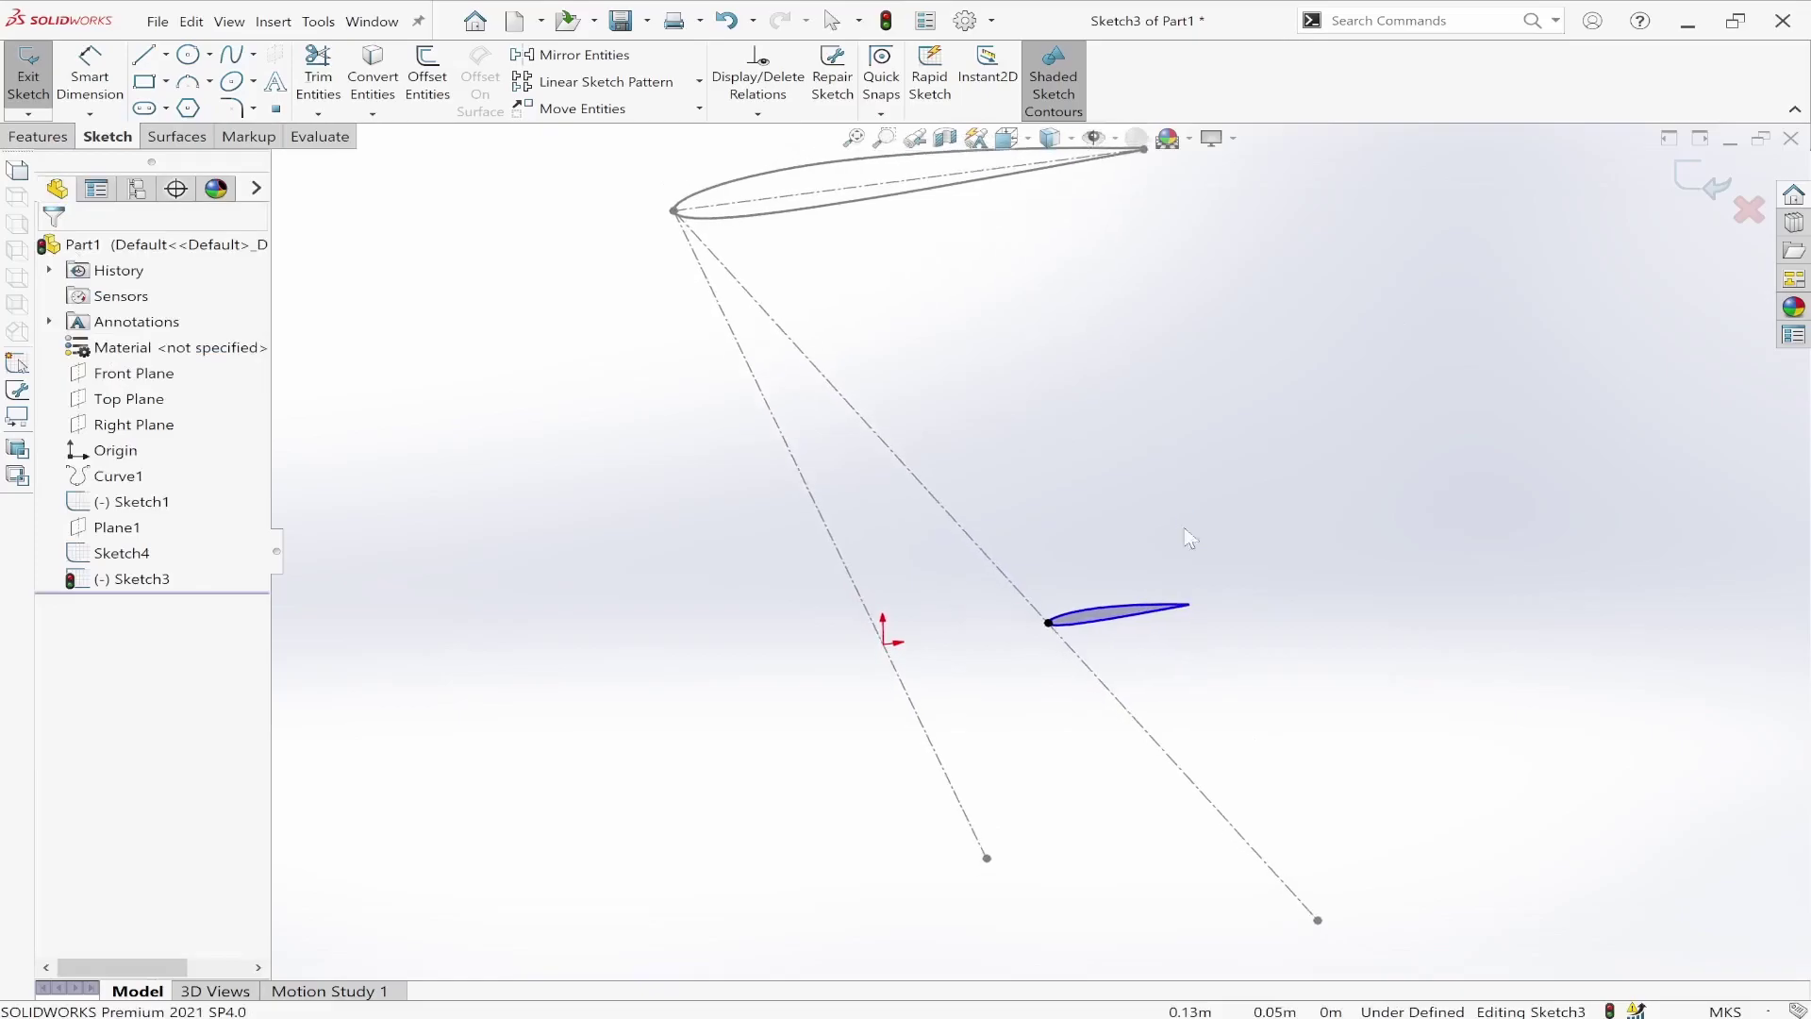
{"action": "mouse_move", "coordinate": [942, 619]}
{"action": "middle_mouse_down"}
{"action": "mouse_move", "coordinate": [982, 497]}
{"action": "mouse_move", "coordinate": [1128, 530]}
{"action": "mouse_move", "coordinate": [1129, 547]}
{"action": "middle_mouse_up"}
{"action": "middle_click_drag", "start_coordinate": [1235, 639], "coordinate": [1237, 633]}
{"action": "mouse_move", "coordinate": [1394, 481]}
{"action": "middle_mouse_down"}
{"action": "mouse_move", "coordinate": [1343, 468]}
{"action": "mouse_move", "coordinate": [1318, 538]}
{"action": "middle_mouse_up"}
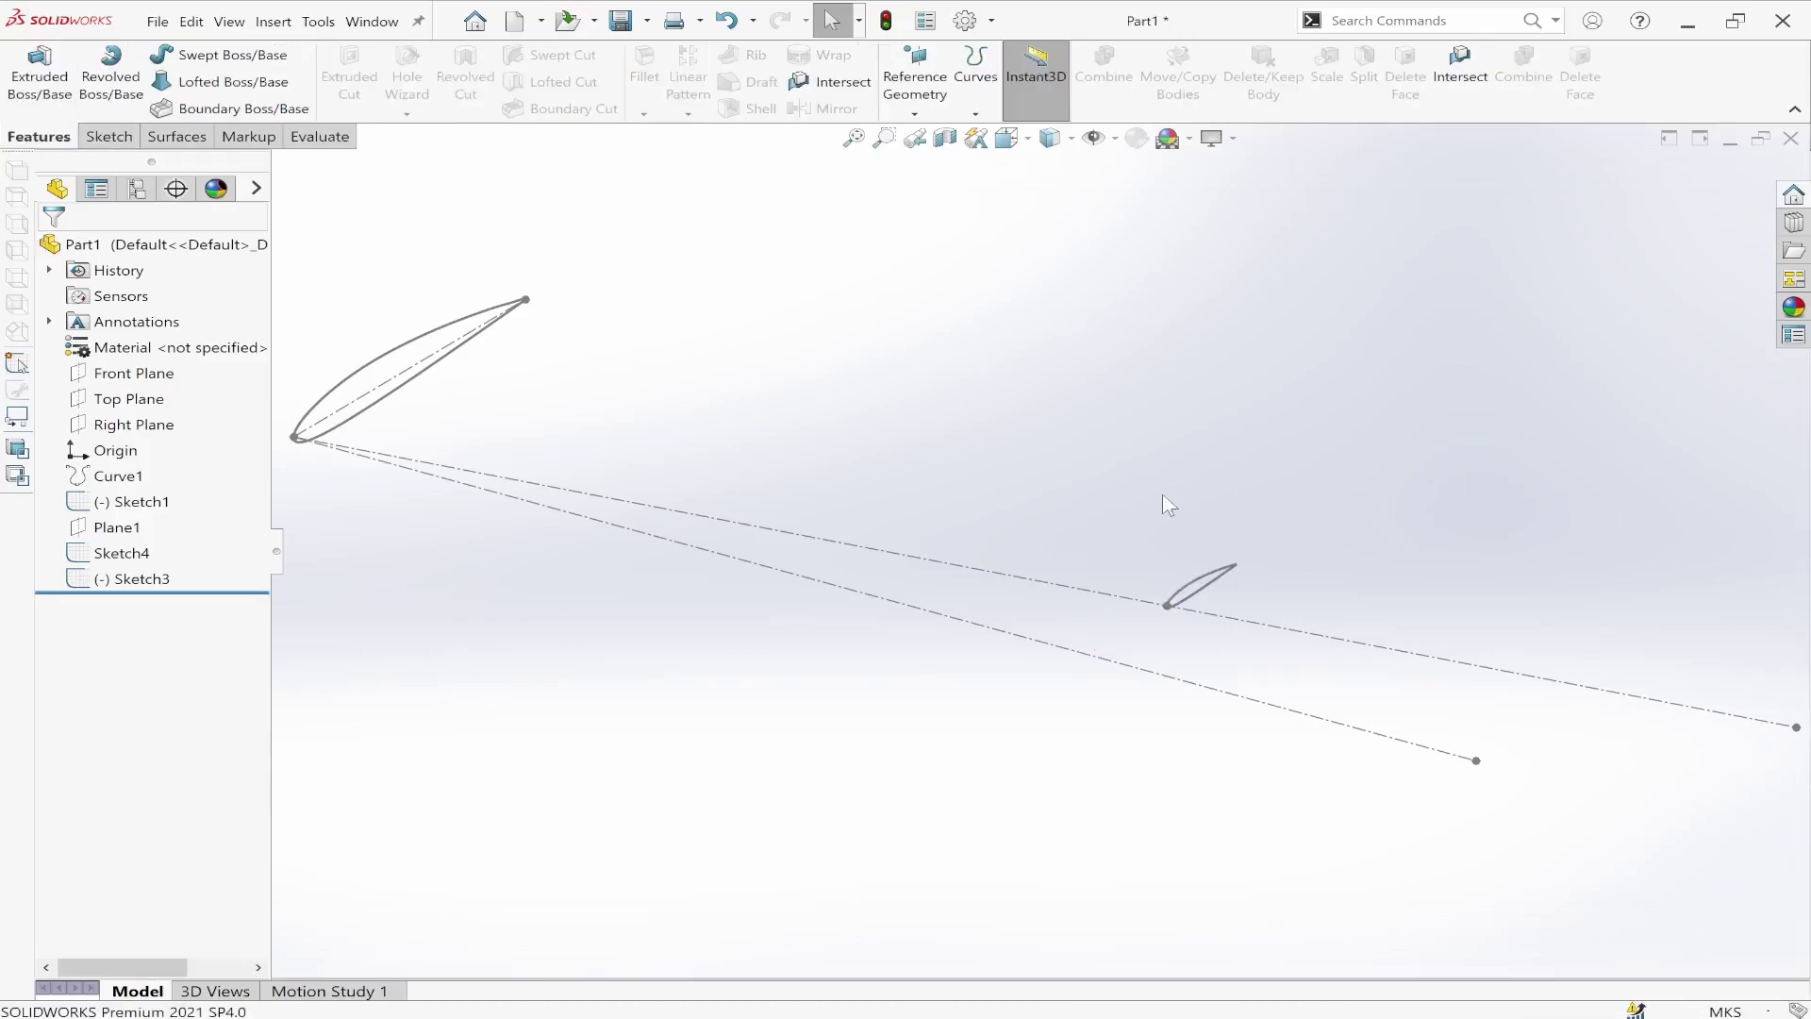
Step: Loft a solid wing from the root airfoil, Sketch1, to the tip airfoil, Sketch3
{"action": "scroll", "coordinate": [1145, 493], "scroll_direction": "up", "scroll_amount": 4}
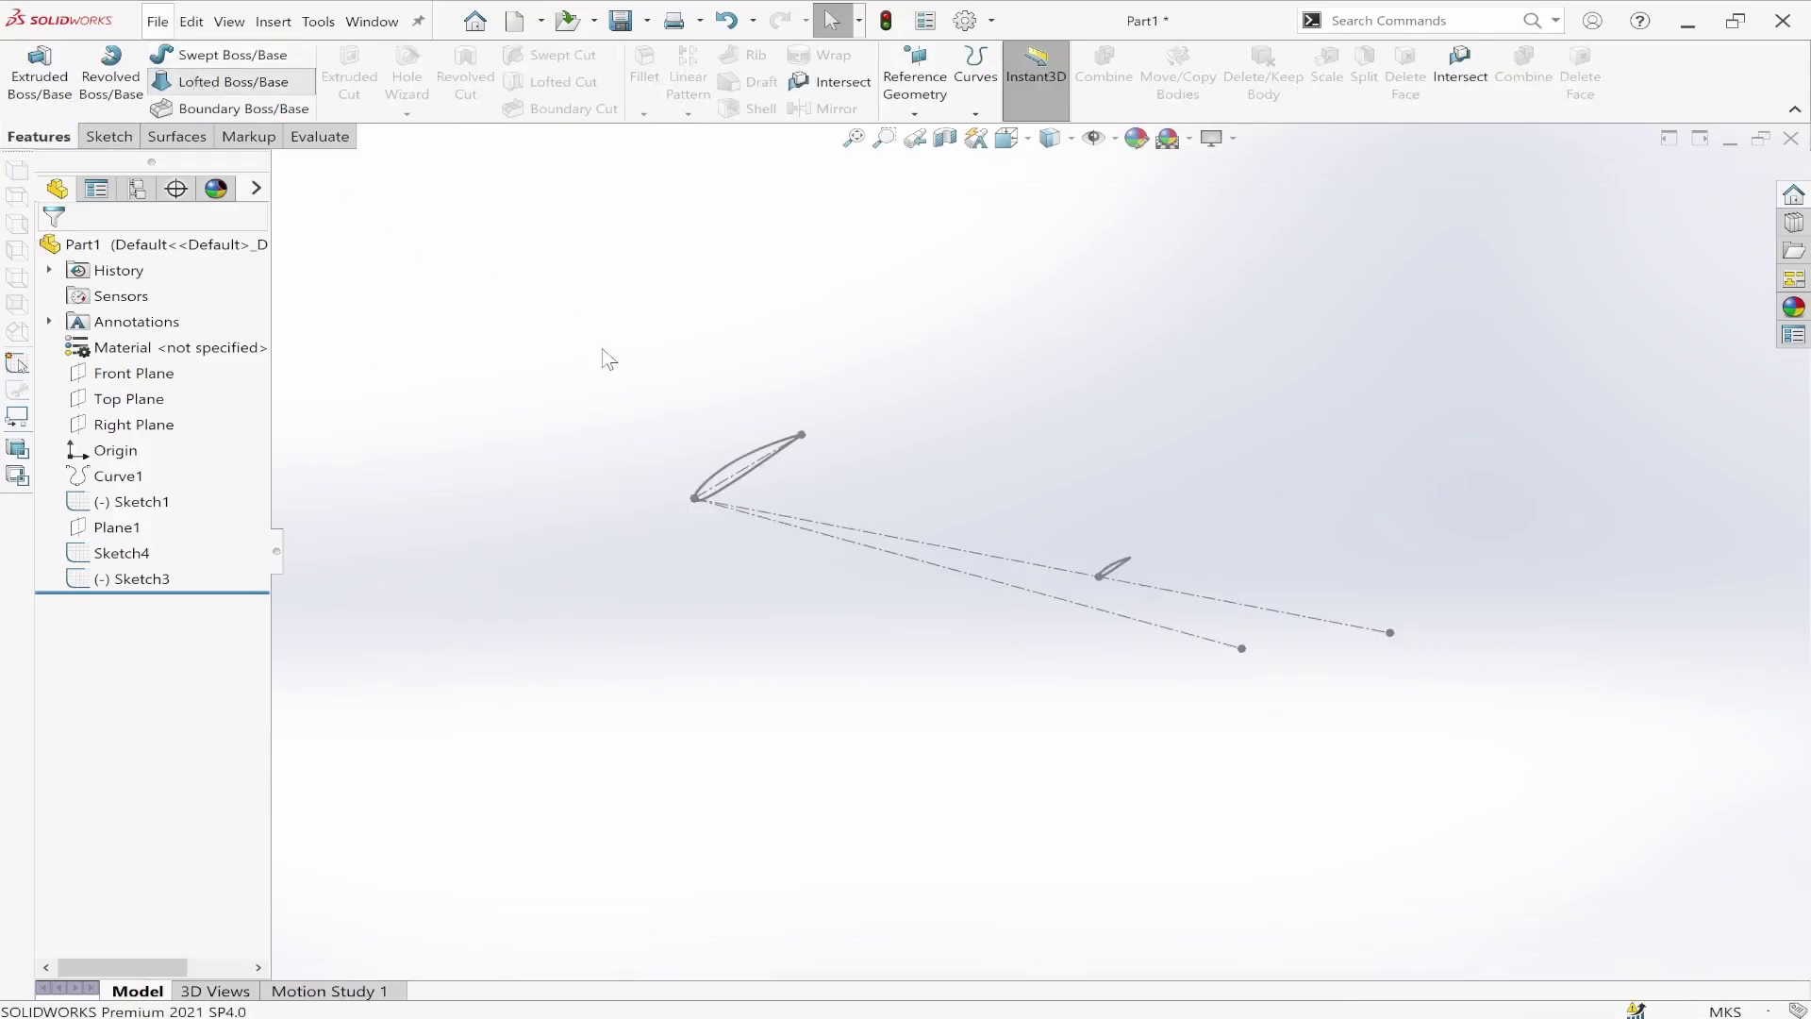
{"action": "left_click", "coordinate": [747, 471]}
{"action": "left_click", "coordinate": [1116, 573]}
{"action": "mouse_move", "coordinate": [1091, 566]}
{"action": "middle_mouse_down"}
{"action": "mouse_move", "coordinate": [965, 392]}
{"action": "mouse_move", "coordinate": [824, 501]}
{"action": "mouse_move", "coordinate": [868, 564]}
{"action": "middle_mouse_up"}
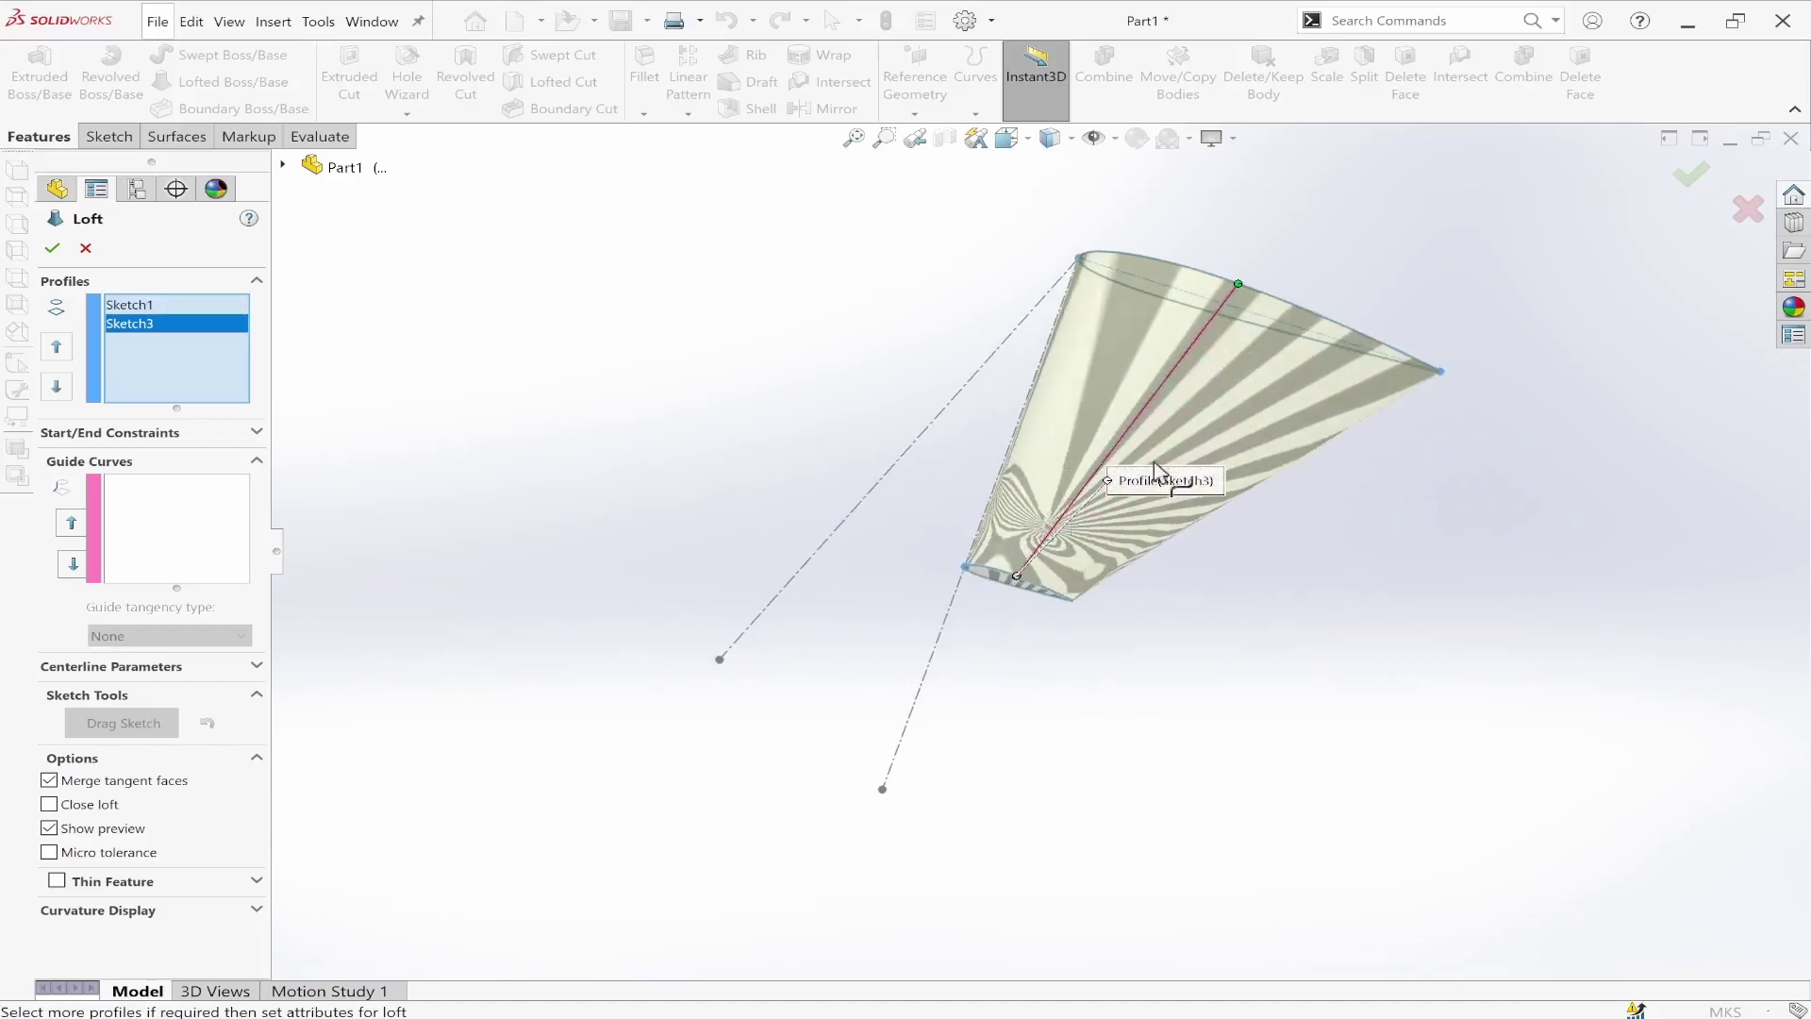
{"action": "left_click", "coordinate": [52, 250]}
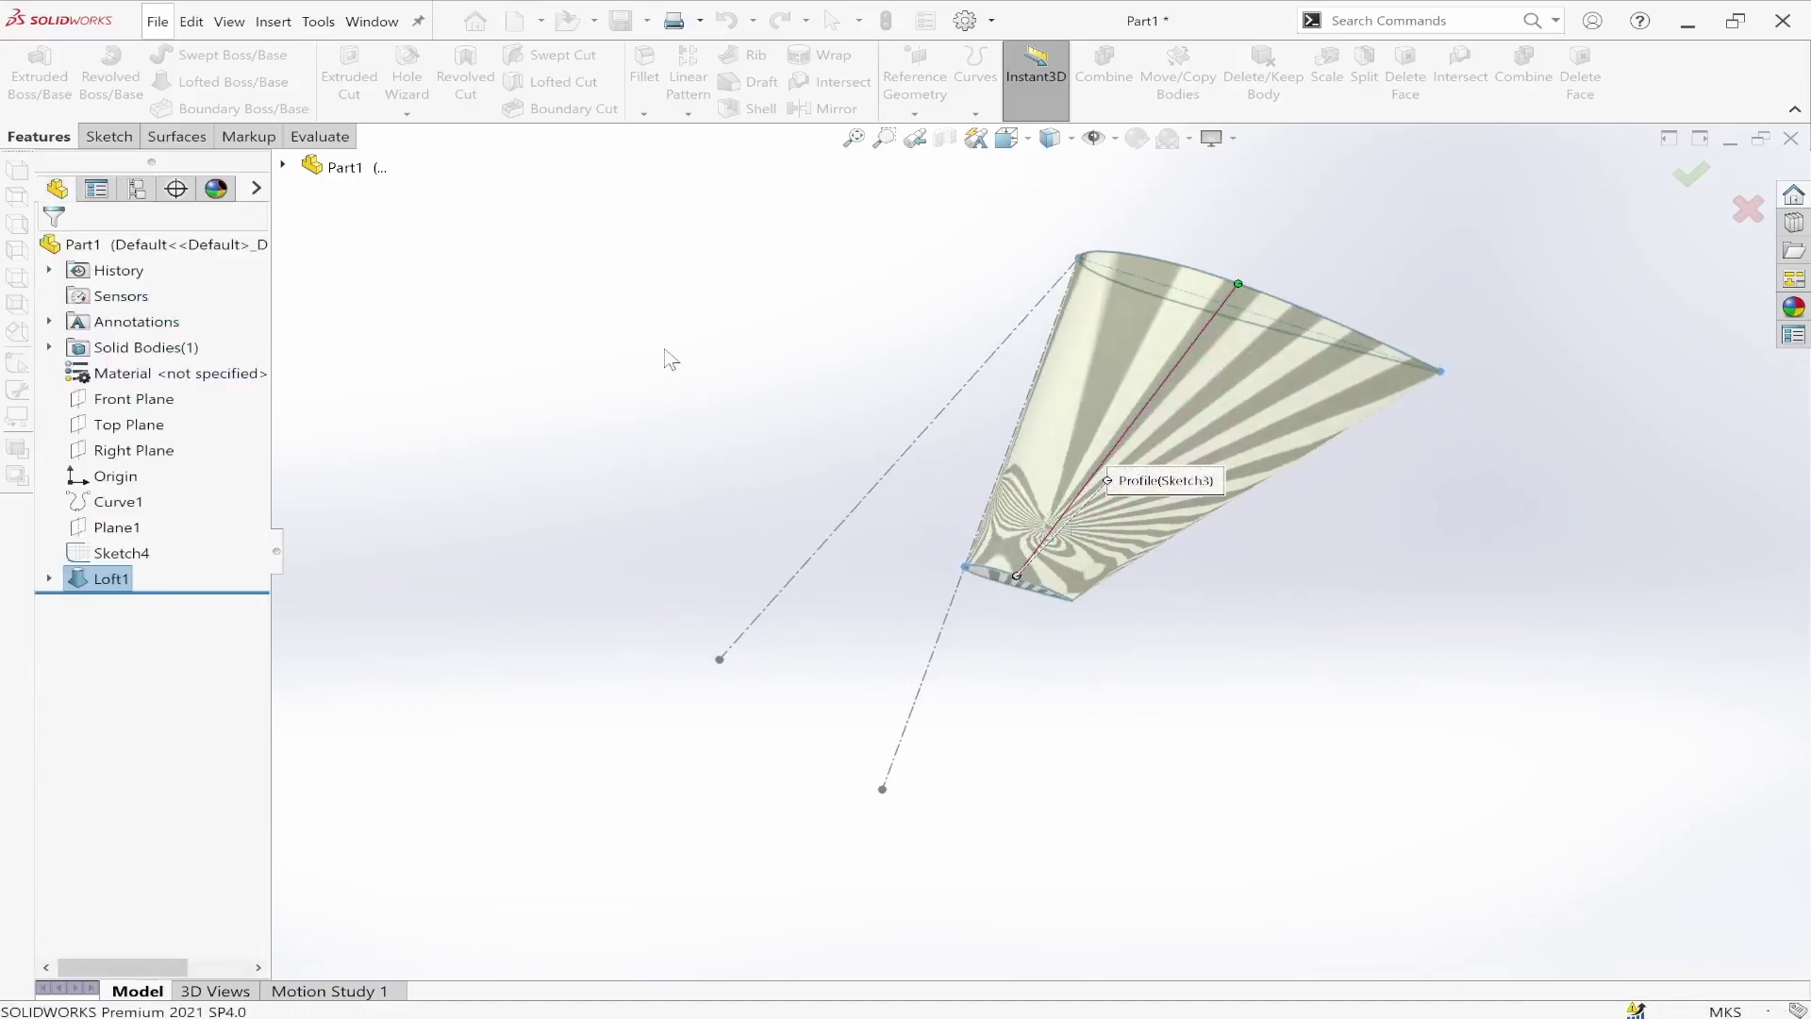
Step: Hide the centerline sketch, Sketch4, leaving only the lofted wing in view
{"action": "mouse_move", "coordinate": [1075, 483]}
{"action": "middle_mouse_down"}
{"action": "mouse_move", "coordinate": [1099, 578]}
{"action": "mouse_move", "coordinate": [1123, 469]}
{"action": "mouse_move", "coordinate": [1147, 536]}
{"action": "mouse_move", "coordinate": [1043, 719]}
{"action": "middle_mouse_up"}
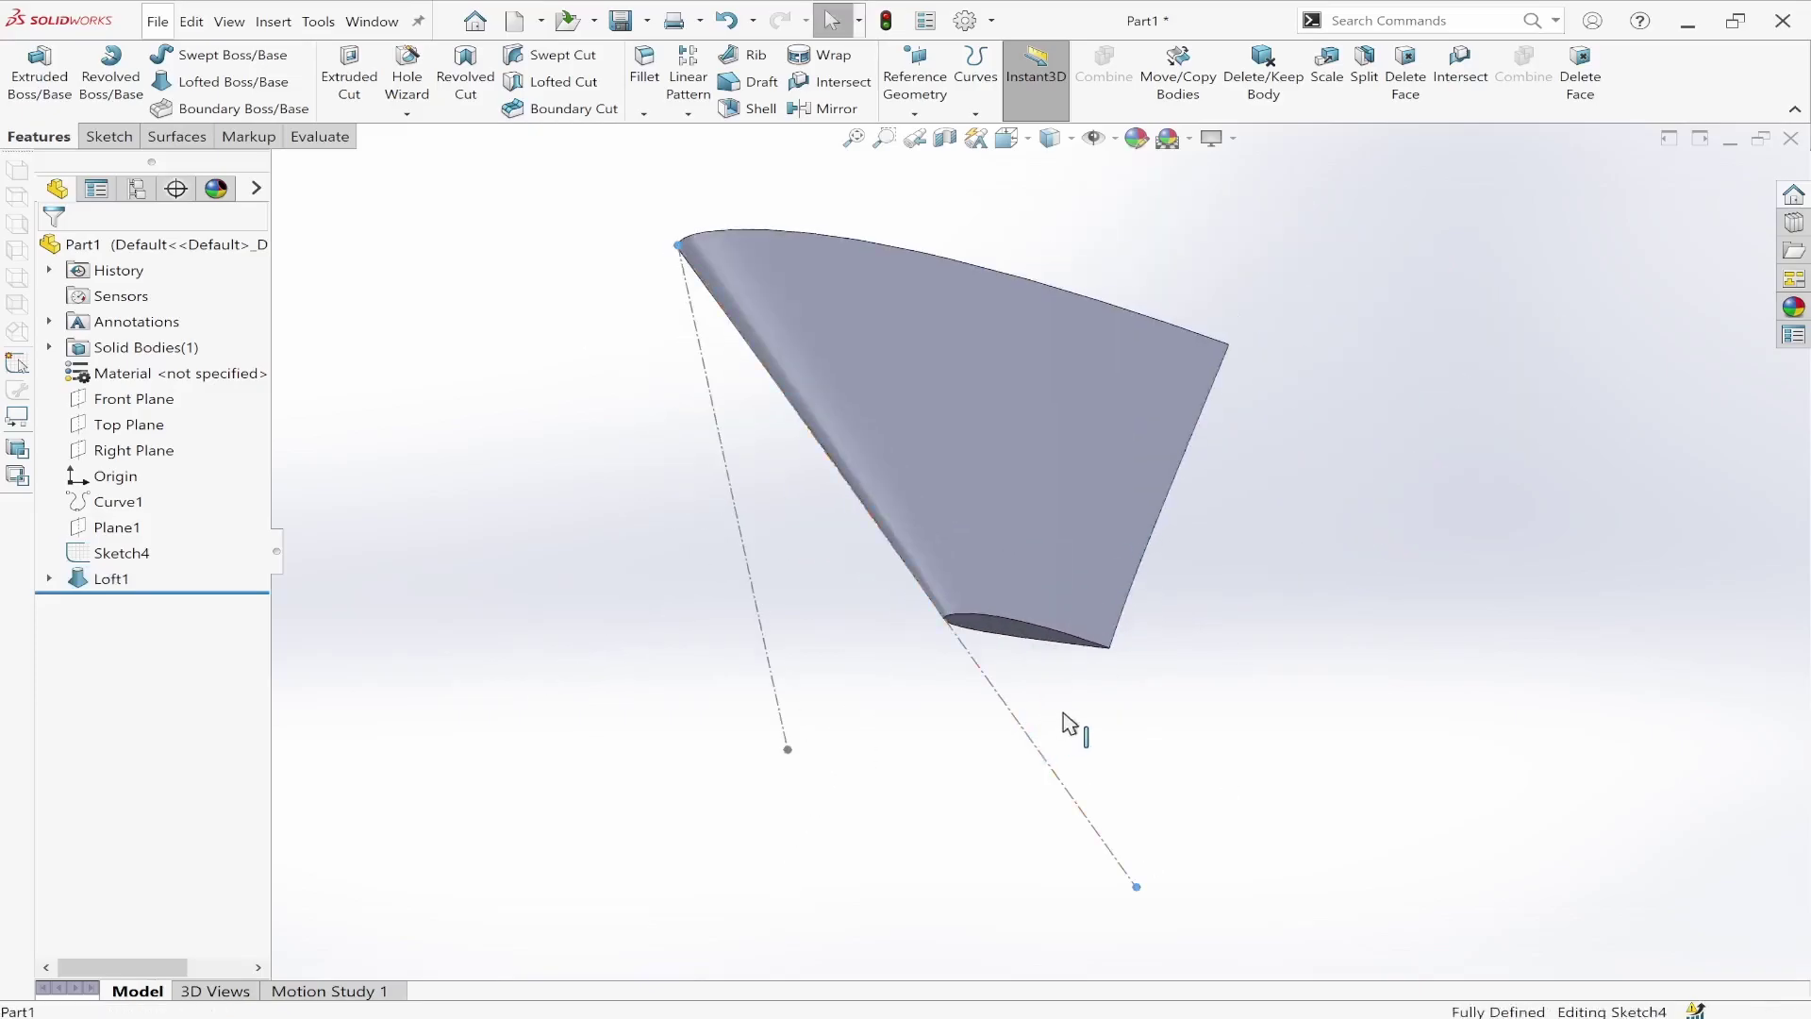
{"action": "left_click", "coordinate": [1035, 745]}
{"action": "left_click", "coordinate": [672, 613]}
{"action": "middle_click_drag", "start_coordinate": [1094, 570], "coordinate": [1056, 471]}
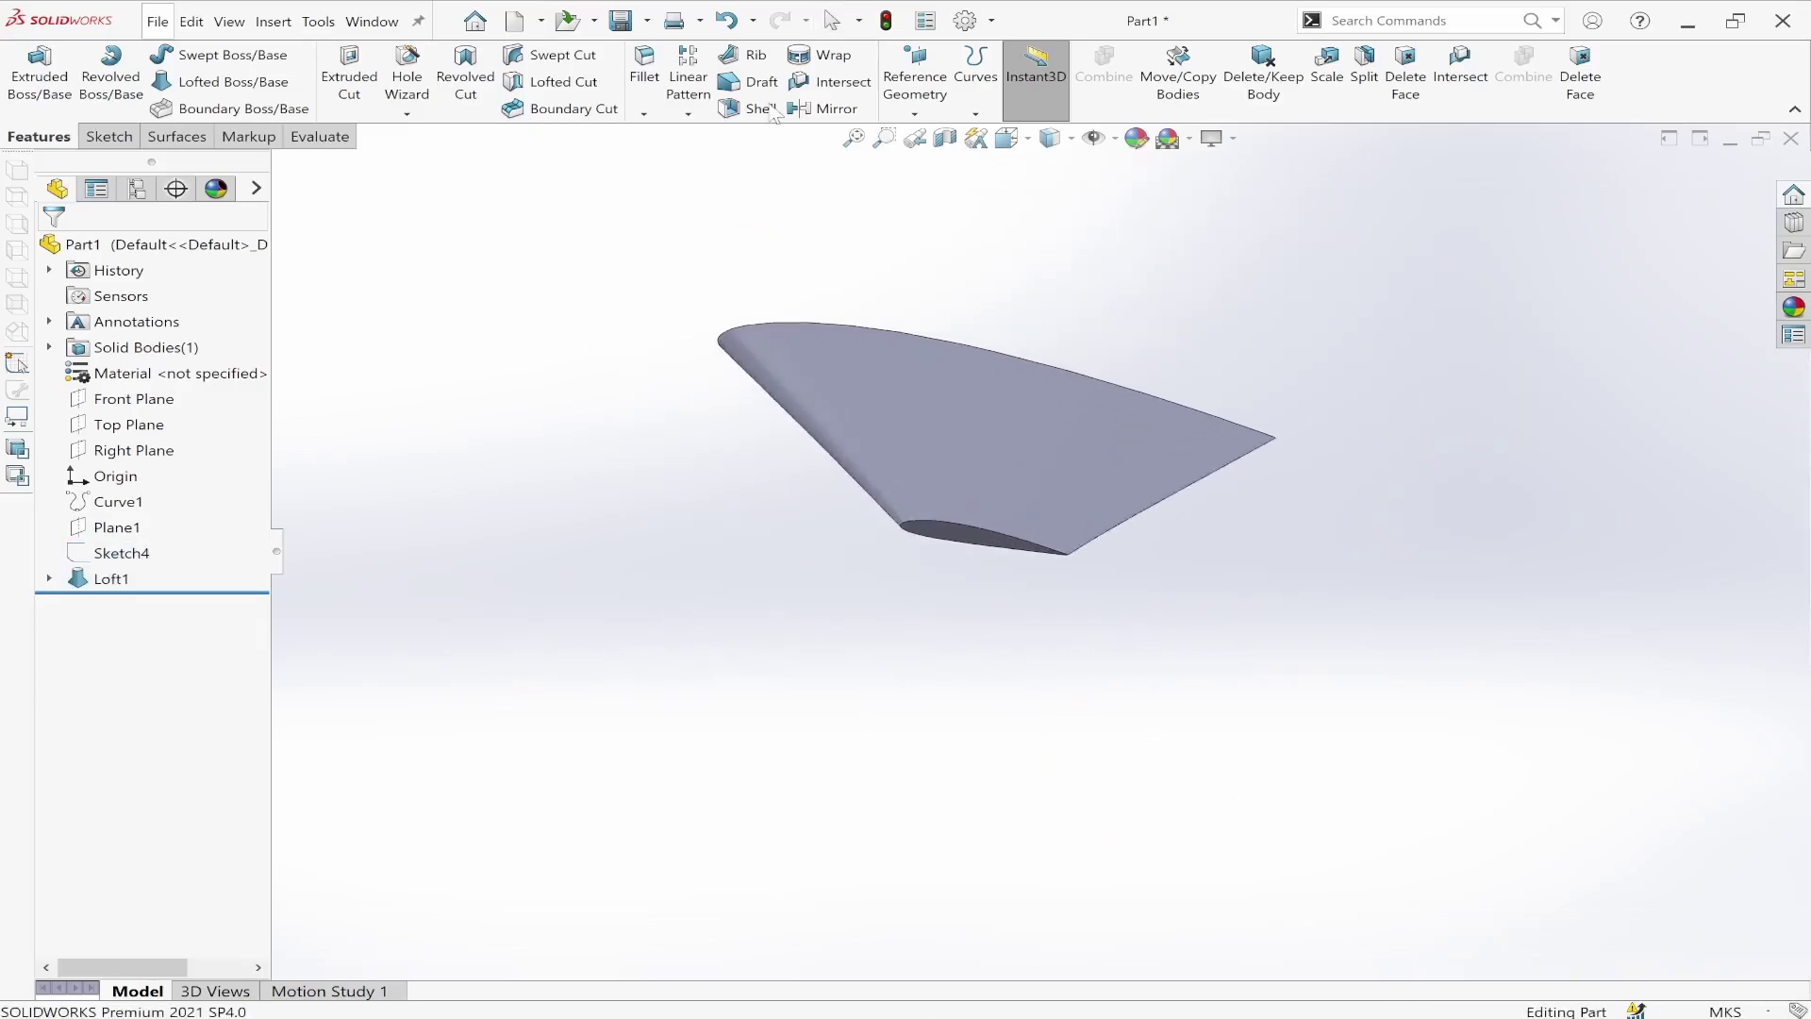
Step: Apply Zebra Stripes to the wing and examine the surface continuity along the leading edge near the tip
{"action": "left_click", "coordinate": [319, 137]}
{"action": "left_click", "coordinate": [901, 83]}
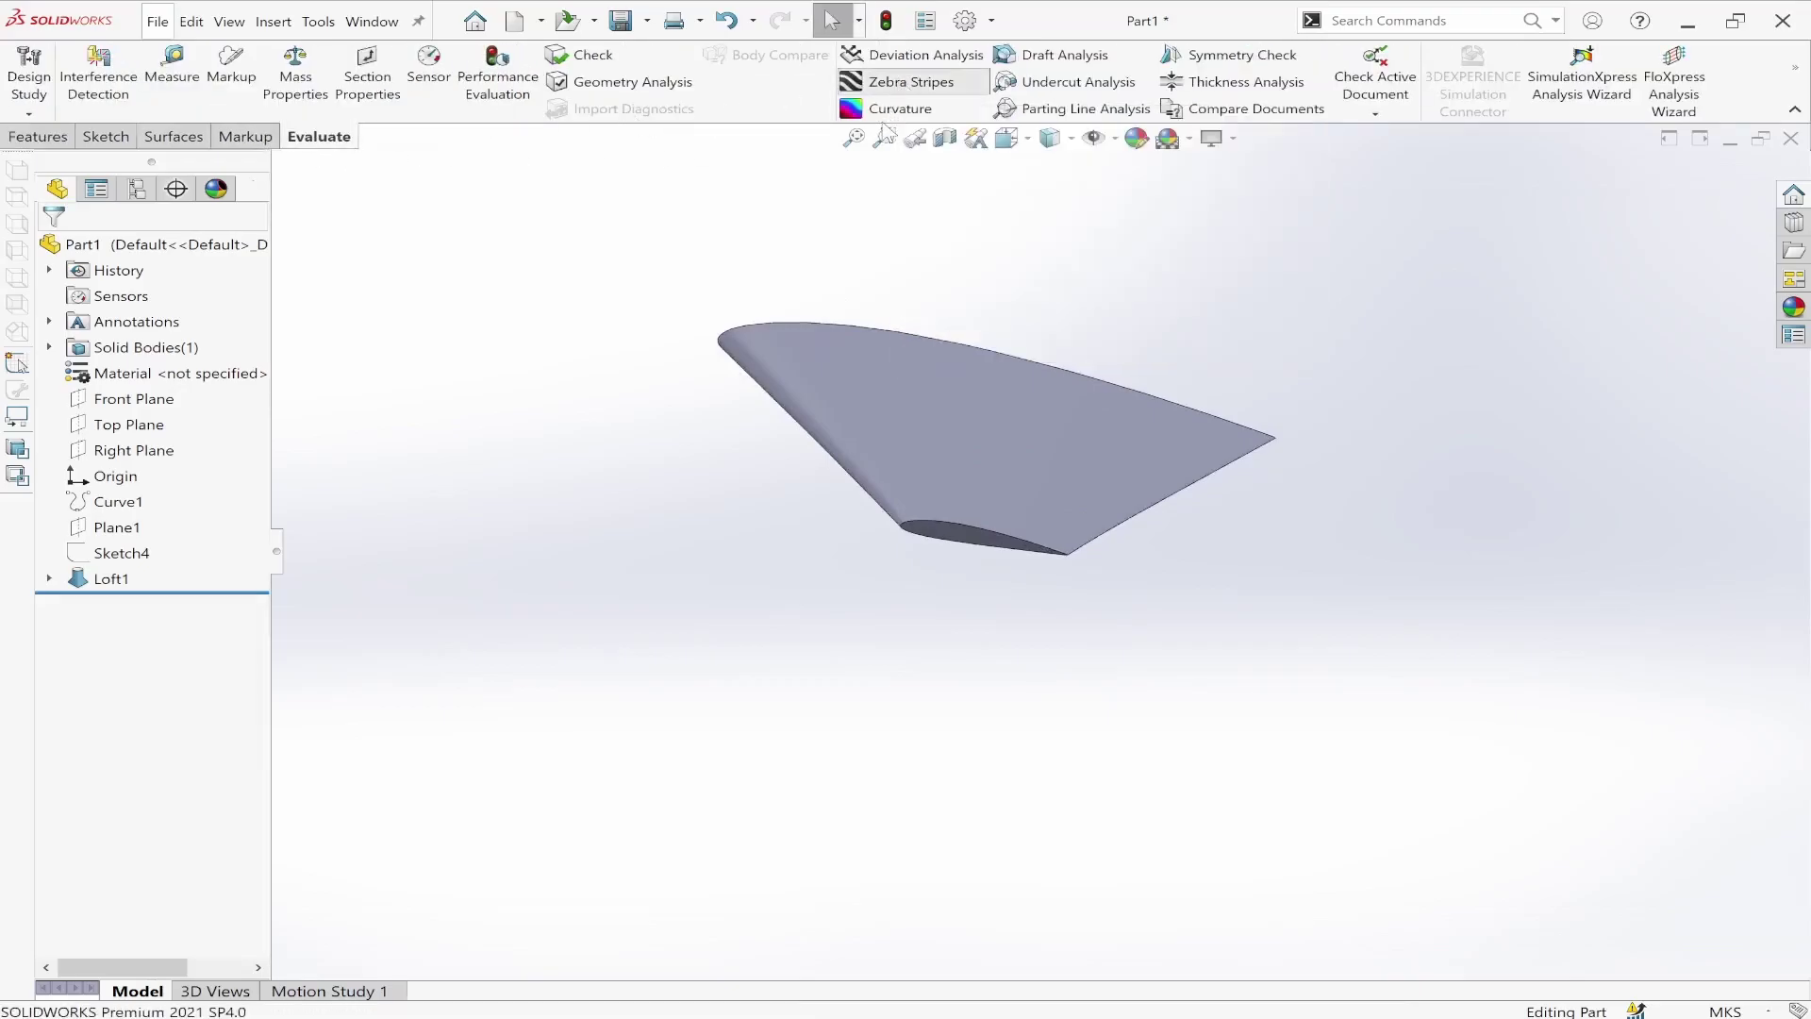
{"action": "mouse_move", "coordinate": [1061, 557]}
{"action": "middle_mouse_down"}
{"action": "mouse_move", "coordinate": [1073, 580]}
{"action": "mouse_move", "coordinate": [1023, 485]}
{"action": "mouse_move", "coordinate": [1067, 497]}
{"action": "mouse_move", "coordinate": [1061, 661]}
{"action": "middle_mouse_up"}
{"action": "scroll", "coordinate": [1061, 661], "scroll_direction": "down", "scroll_amount": 10}
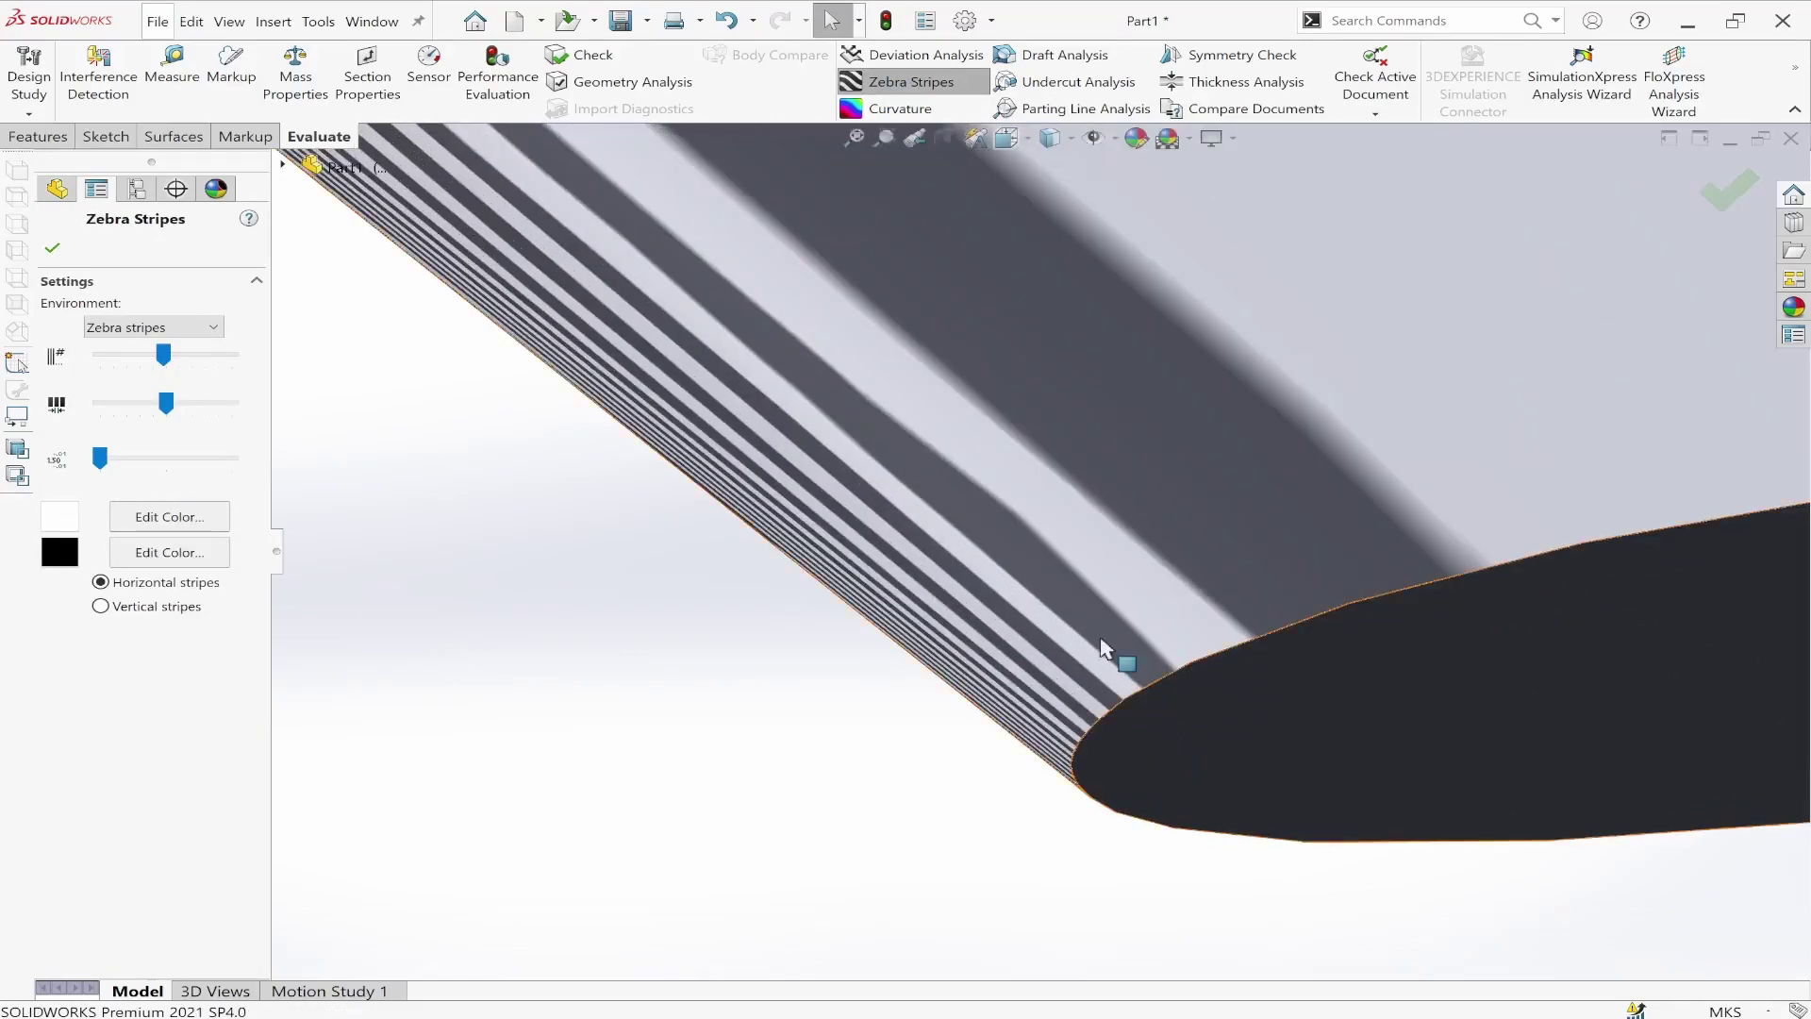
{"action": "scroll", "coordinate": [1075, 587], "scroll_direction": "down", "scroll_amount": 3}
{"action": "scroll", "coordinate": [1085, 585], "scroll_direction": "up", "scroll_amount": 3}
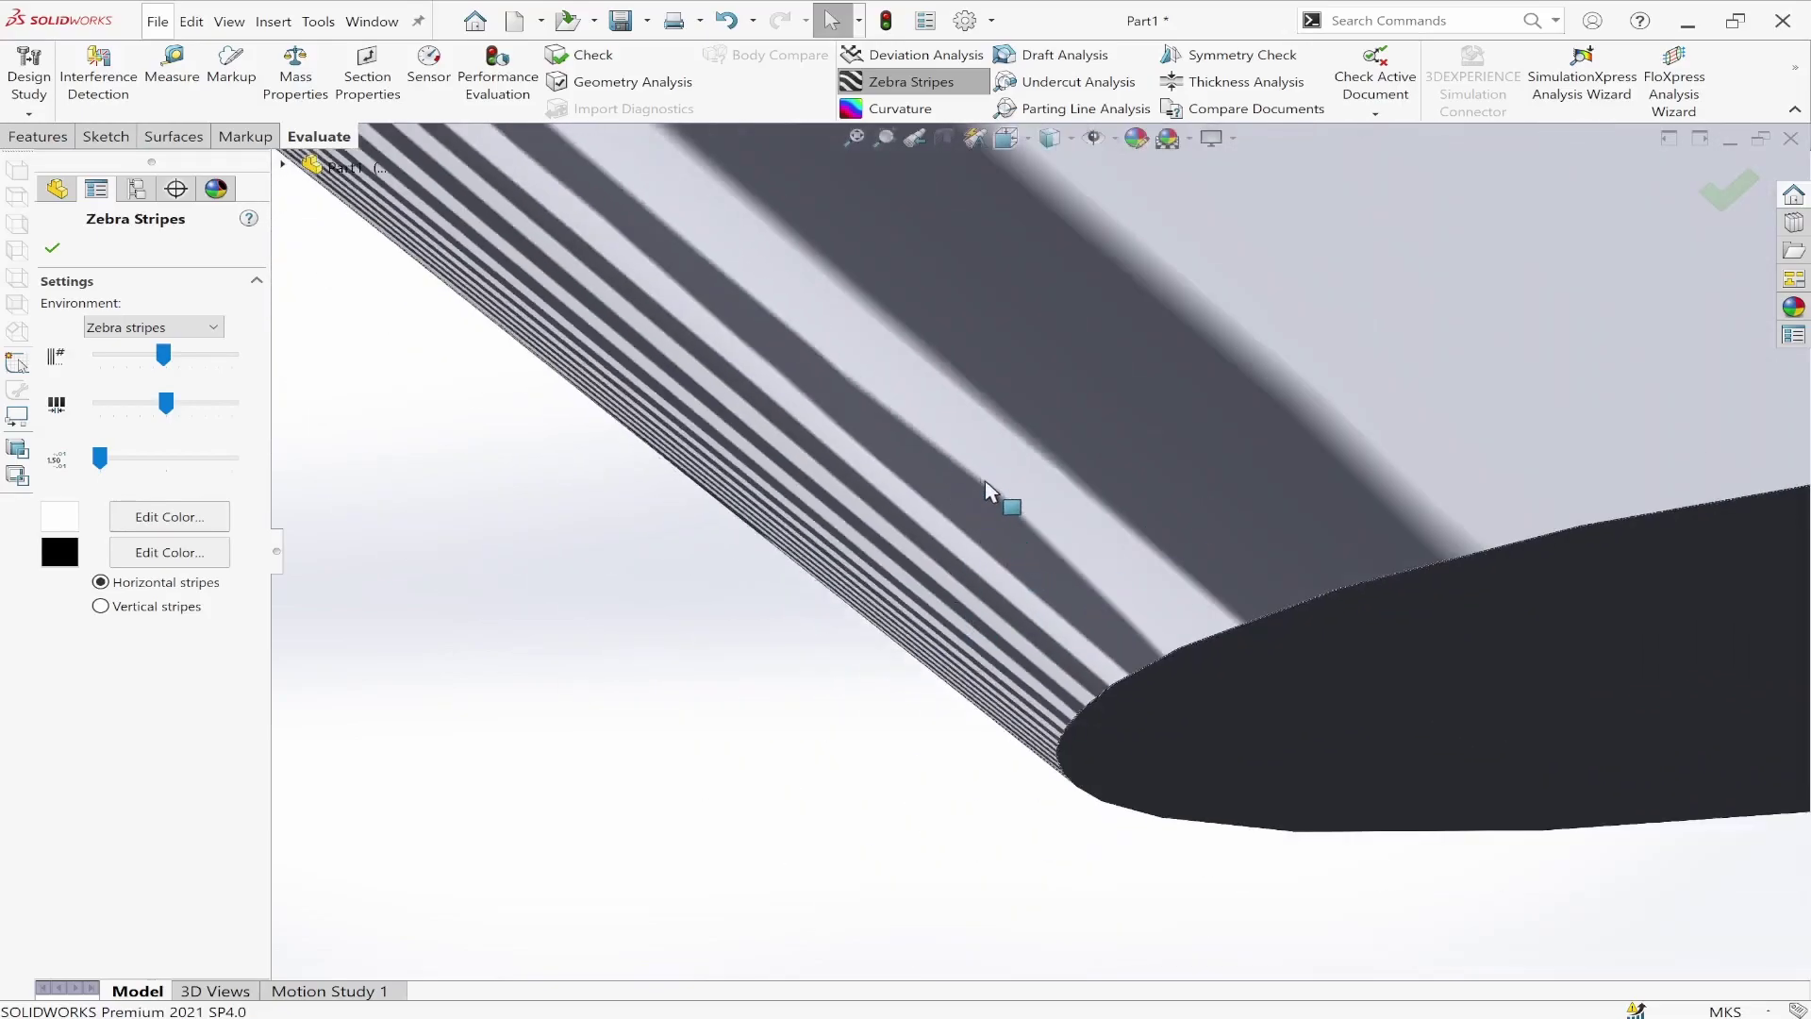
{"action": "scroll", "coordinate": [1012, 699], "scroll_direction": "down", "scroll_amount": 2}
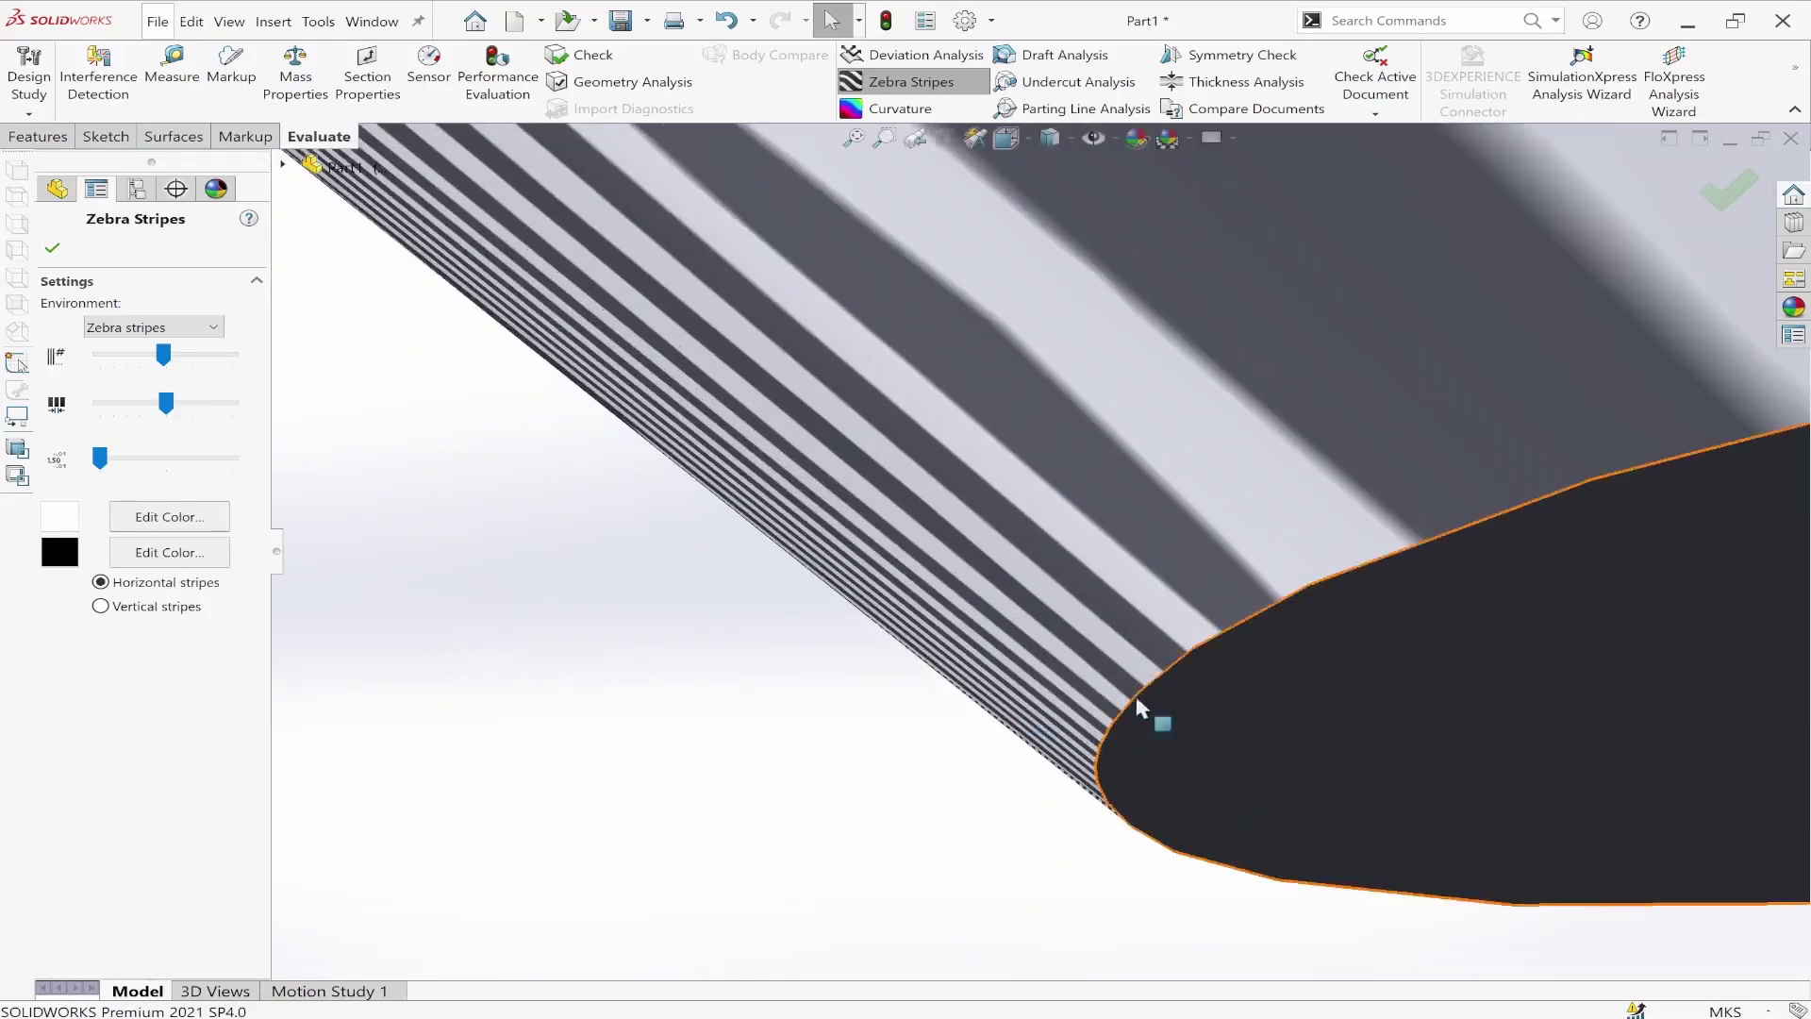
Step: Examine the zebra stripes along the wing's trailing edge near the tip, and turn the stripes off
{"action": "scroll", "coordinate": [1084, 698], "scroll_direction": "up", "scroll_amount": 3}
{"action": "scroll", "coordinate": [979, 495], "scroll_direction": "up", "scroll_amount": 4}
{"action": "scroll", "coordinate": [990, 500], "scroll_direction": "up", "scroll_amount": 6}
{"action": "middle_click", "coordinate": [1239, 535]}
{"action": "middle_click_drag", "start_coordinate": [1239, 536], "coordinate": [1342, 409]}
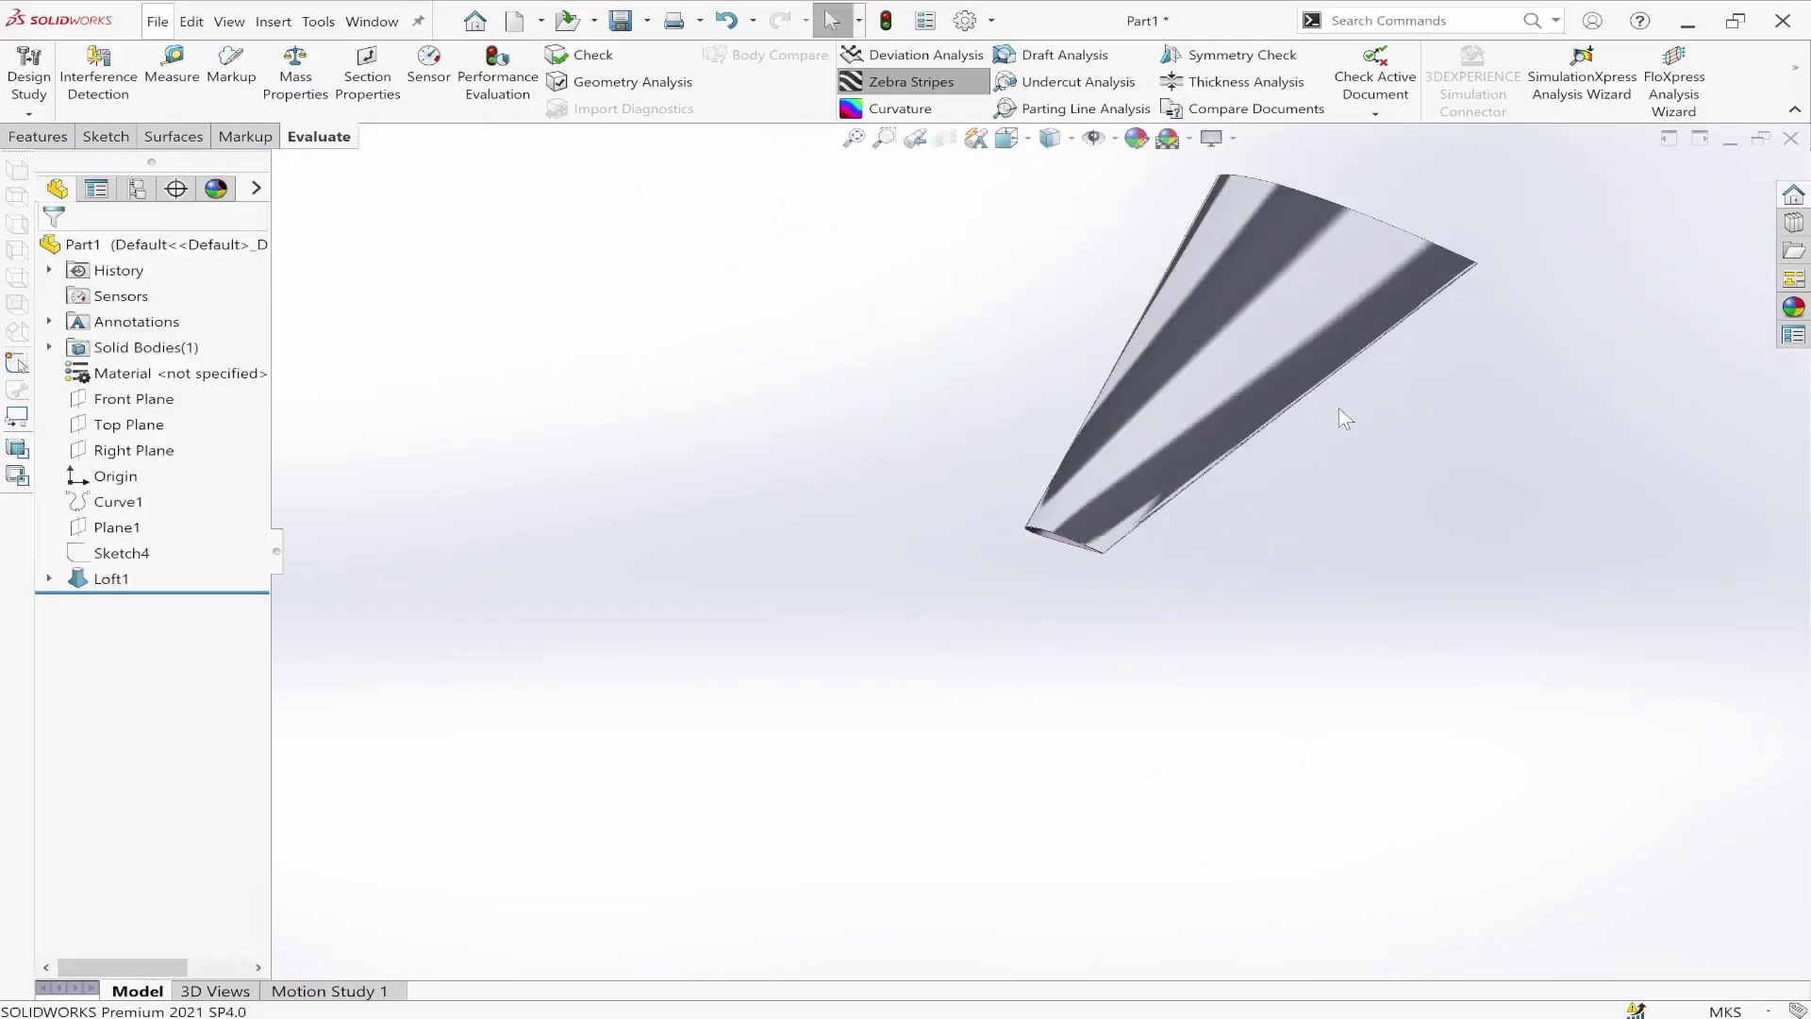
{"action": "scroll", "coordinate": [1167, 519], "scroll_direction": "down", "scroll_amount": 6}
{"action": "scroll", "coordinate": [977, 570], "scroll_direction": "down", "scroll_amount": 2}
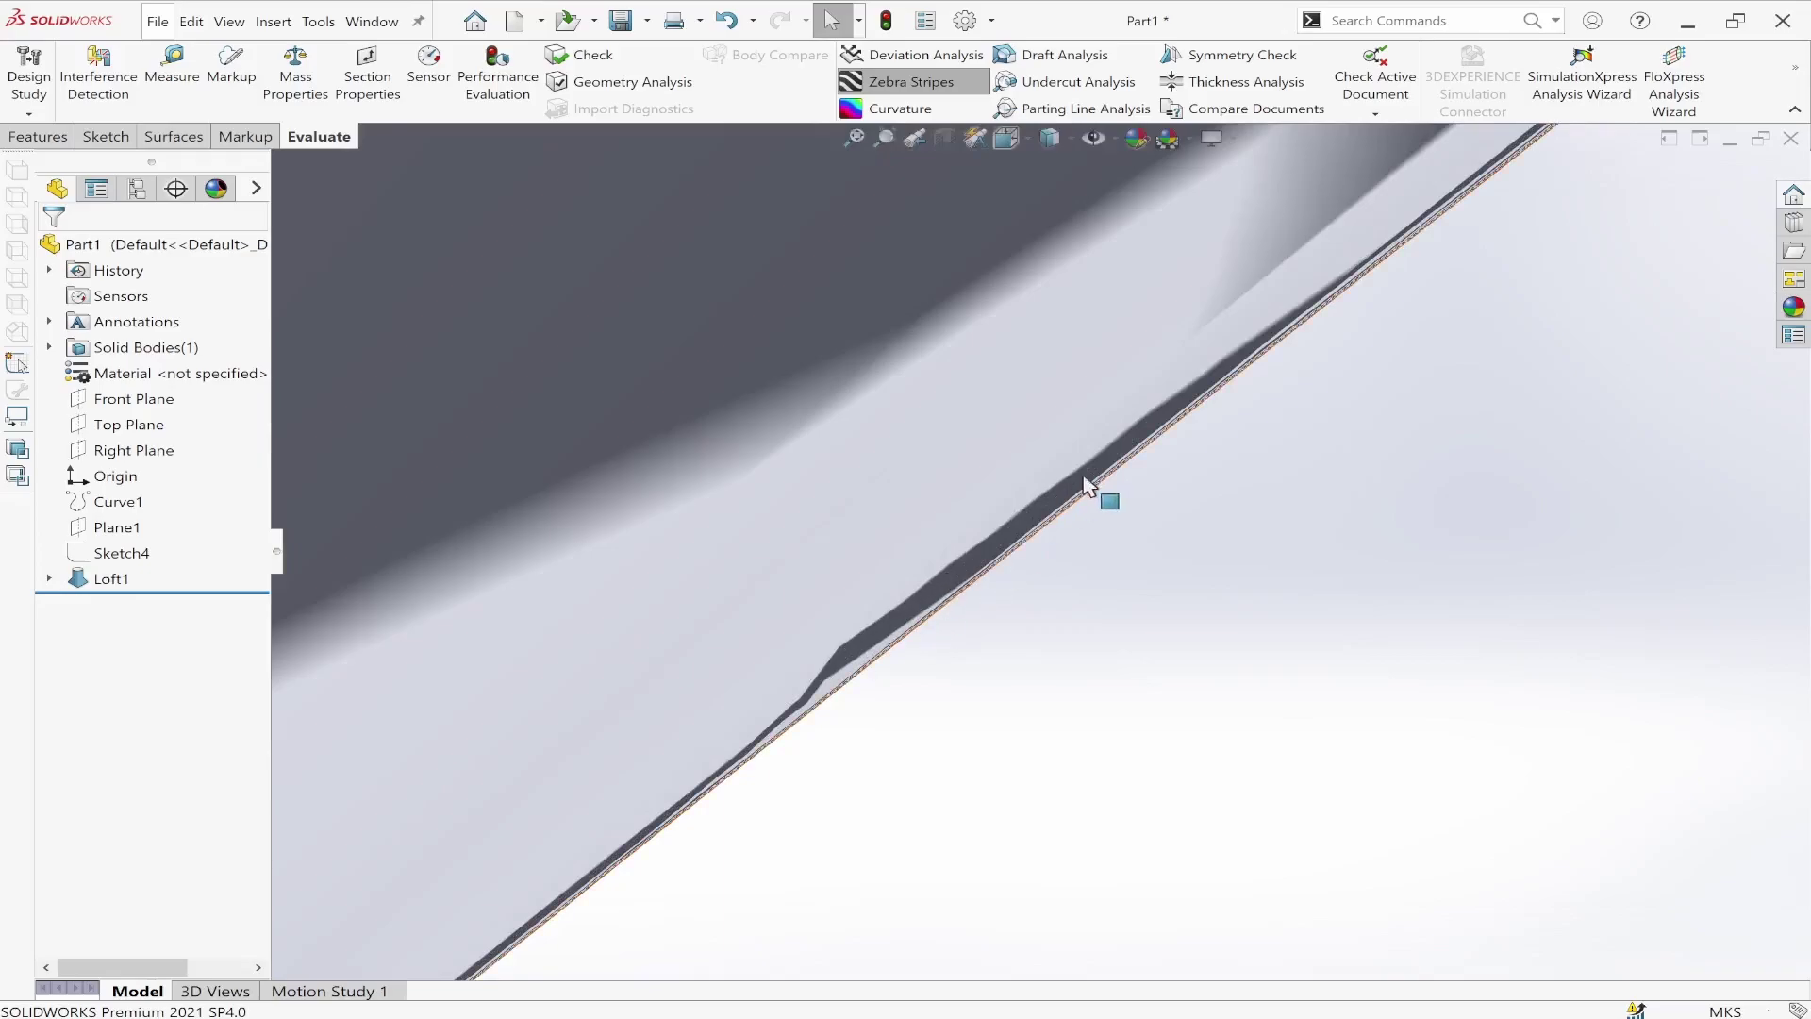
{"action": "scroll", "coordinate": [839, 634], "scroll_direction": "up", "scroll_amount": 4}
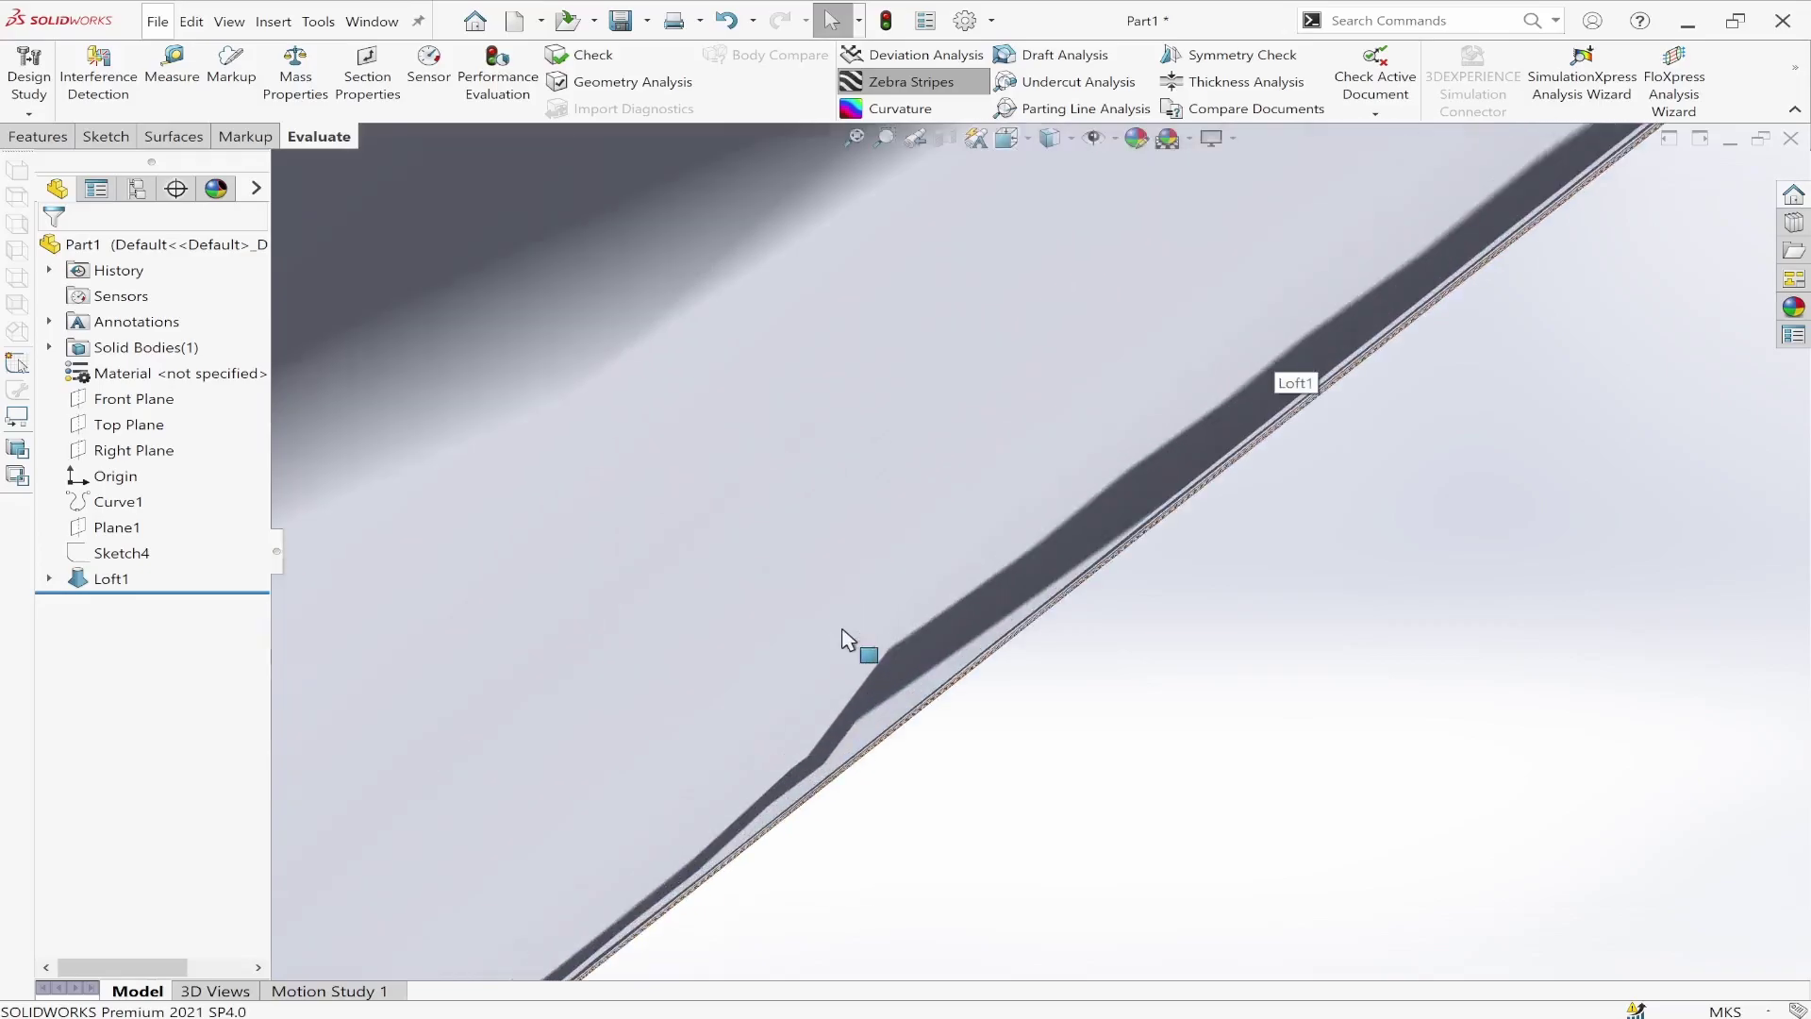
{"action": "left_click", "coordinate": [929, 80]}
{"action": "scroll", "coordinate": [764, 396], "scroll_direction": "up", "scroll_amount": 3}
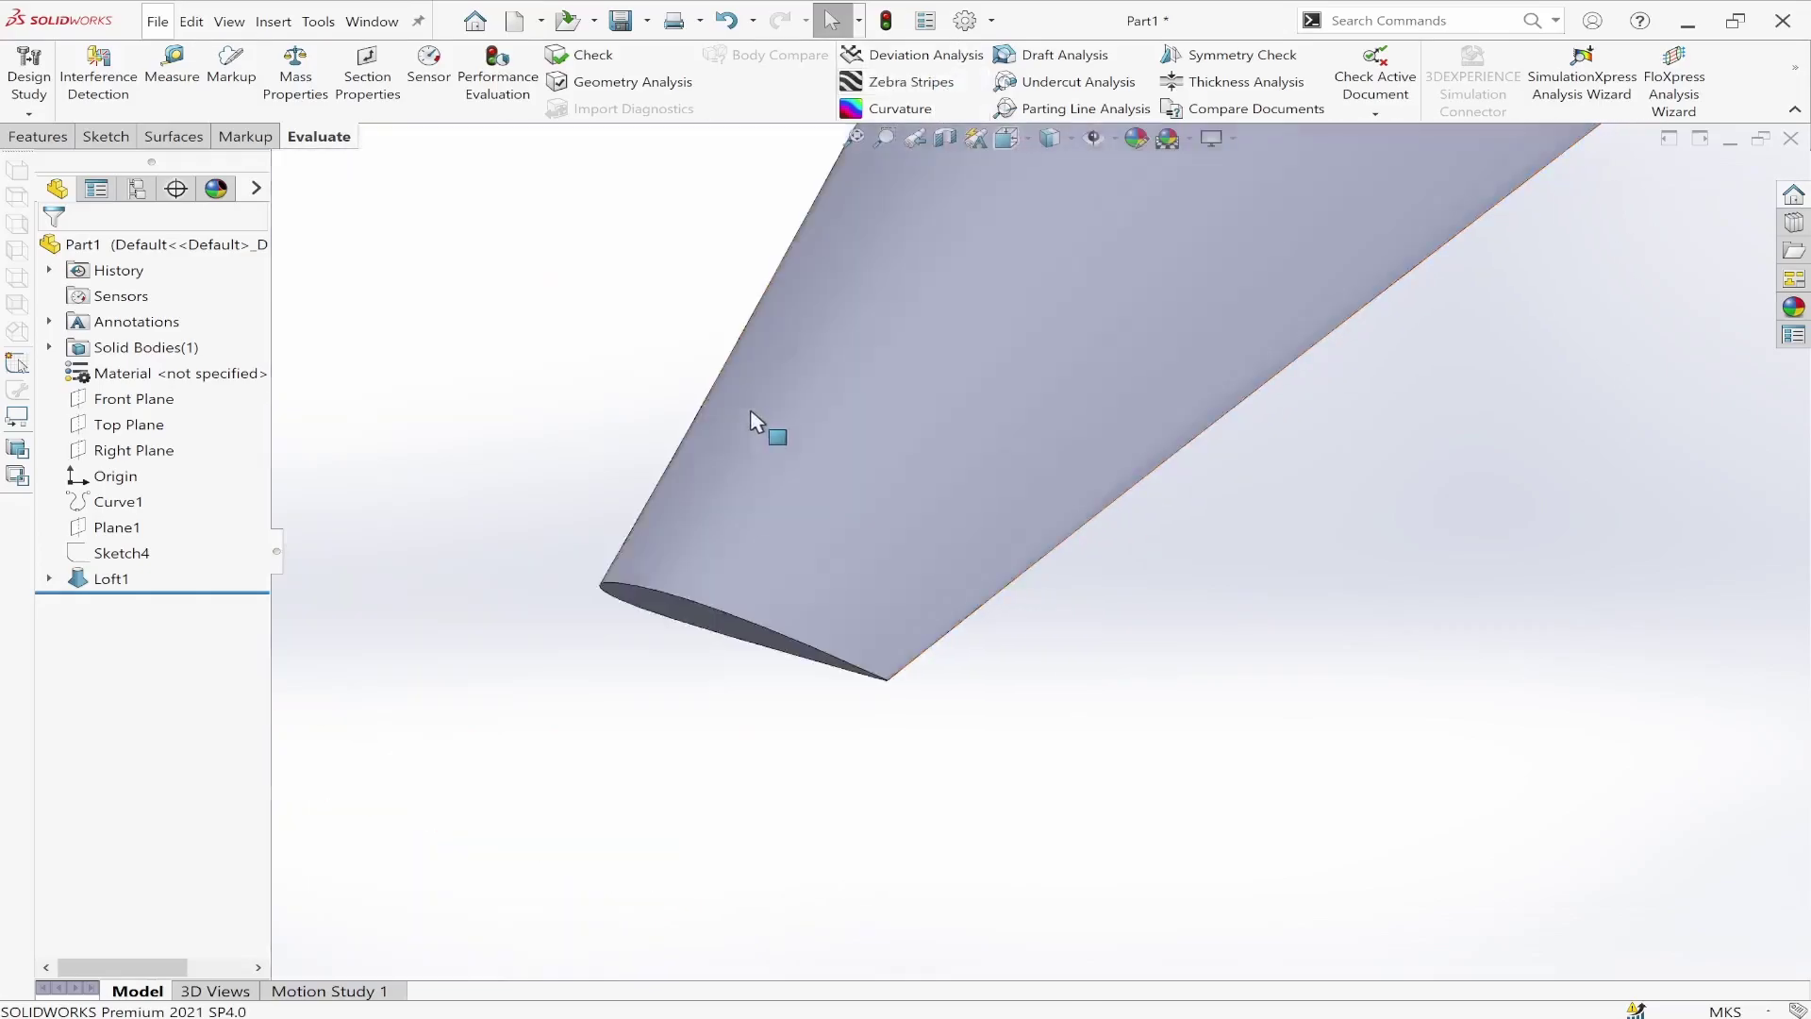
Step: Edit Loft1 so its connector joins the leading-edge points of the root and tip airfoils
{"action": "left_click", "coordinate": [106, 578]}
{"action": "left_click", "coordinate": [114, 535]}
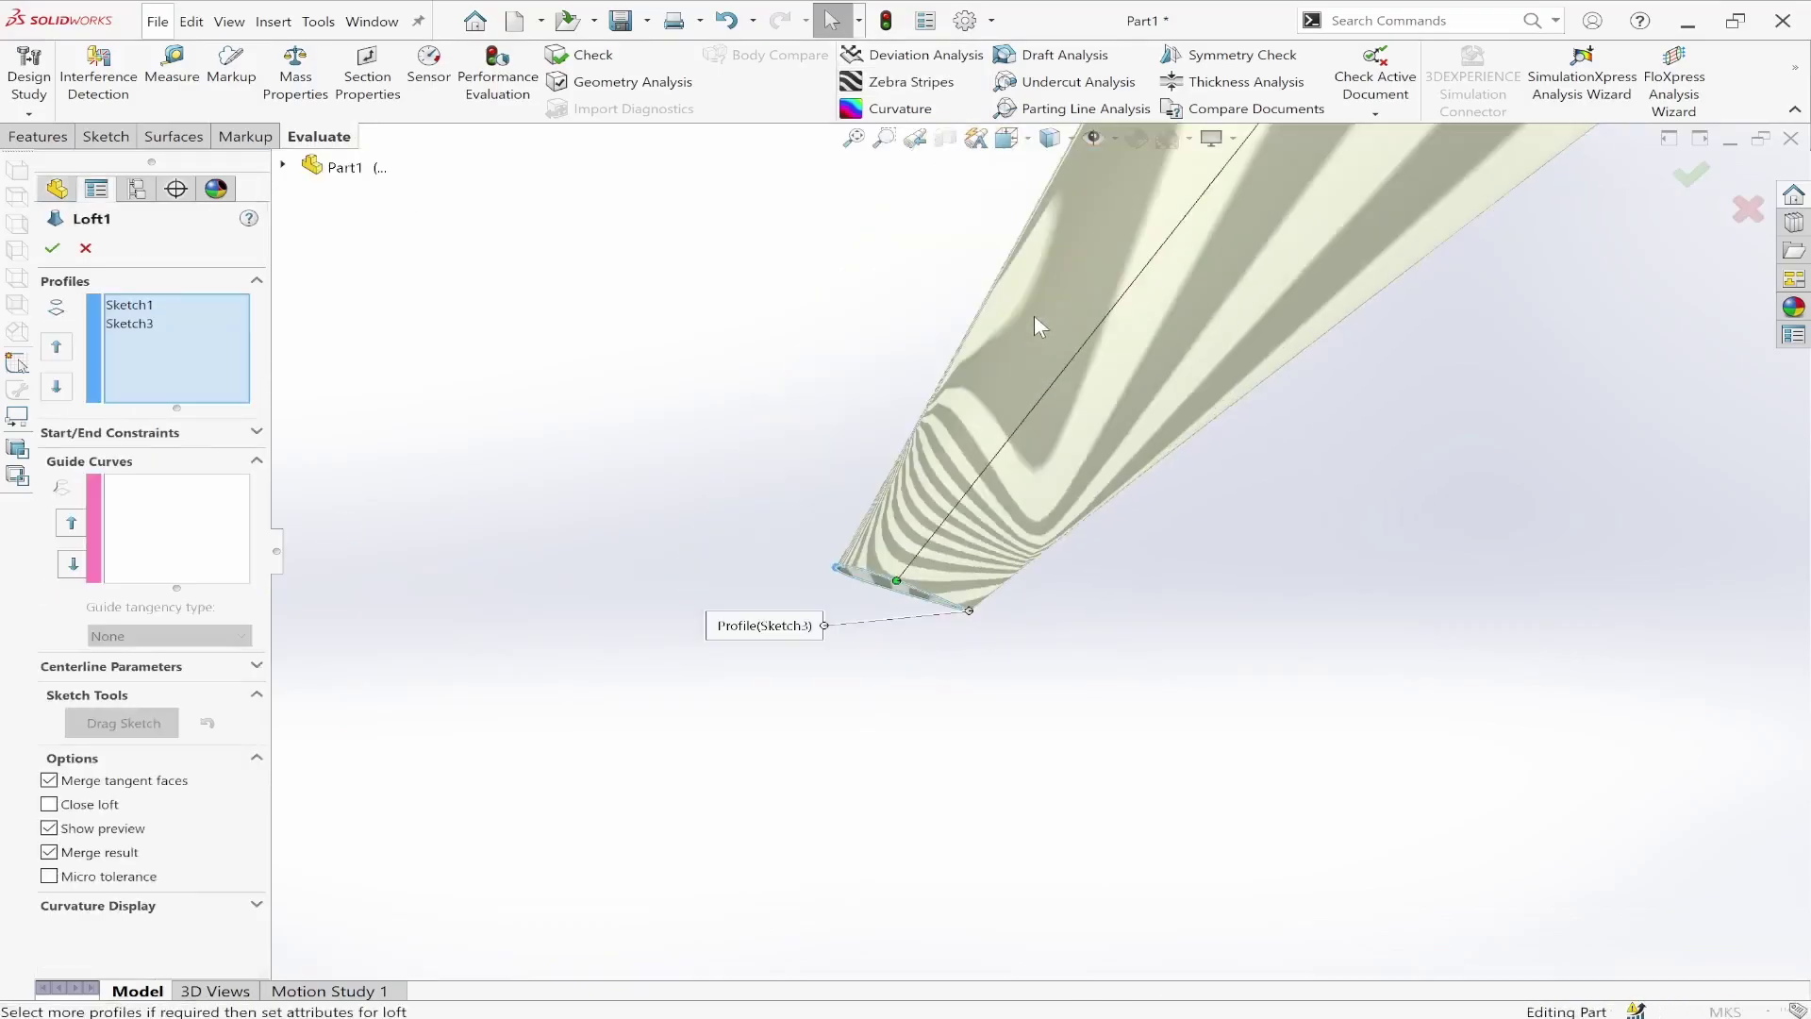
{"action": "scroll", "coordinate": [1217, 277], "scroll_direction": "down", "scroll_amount": 3}
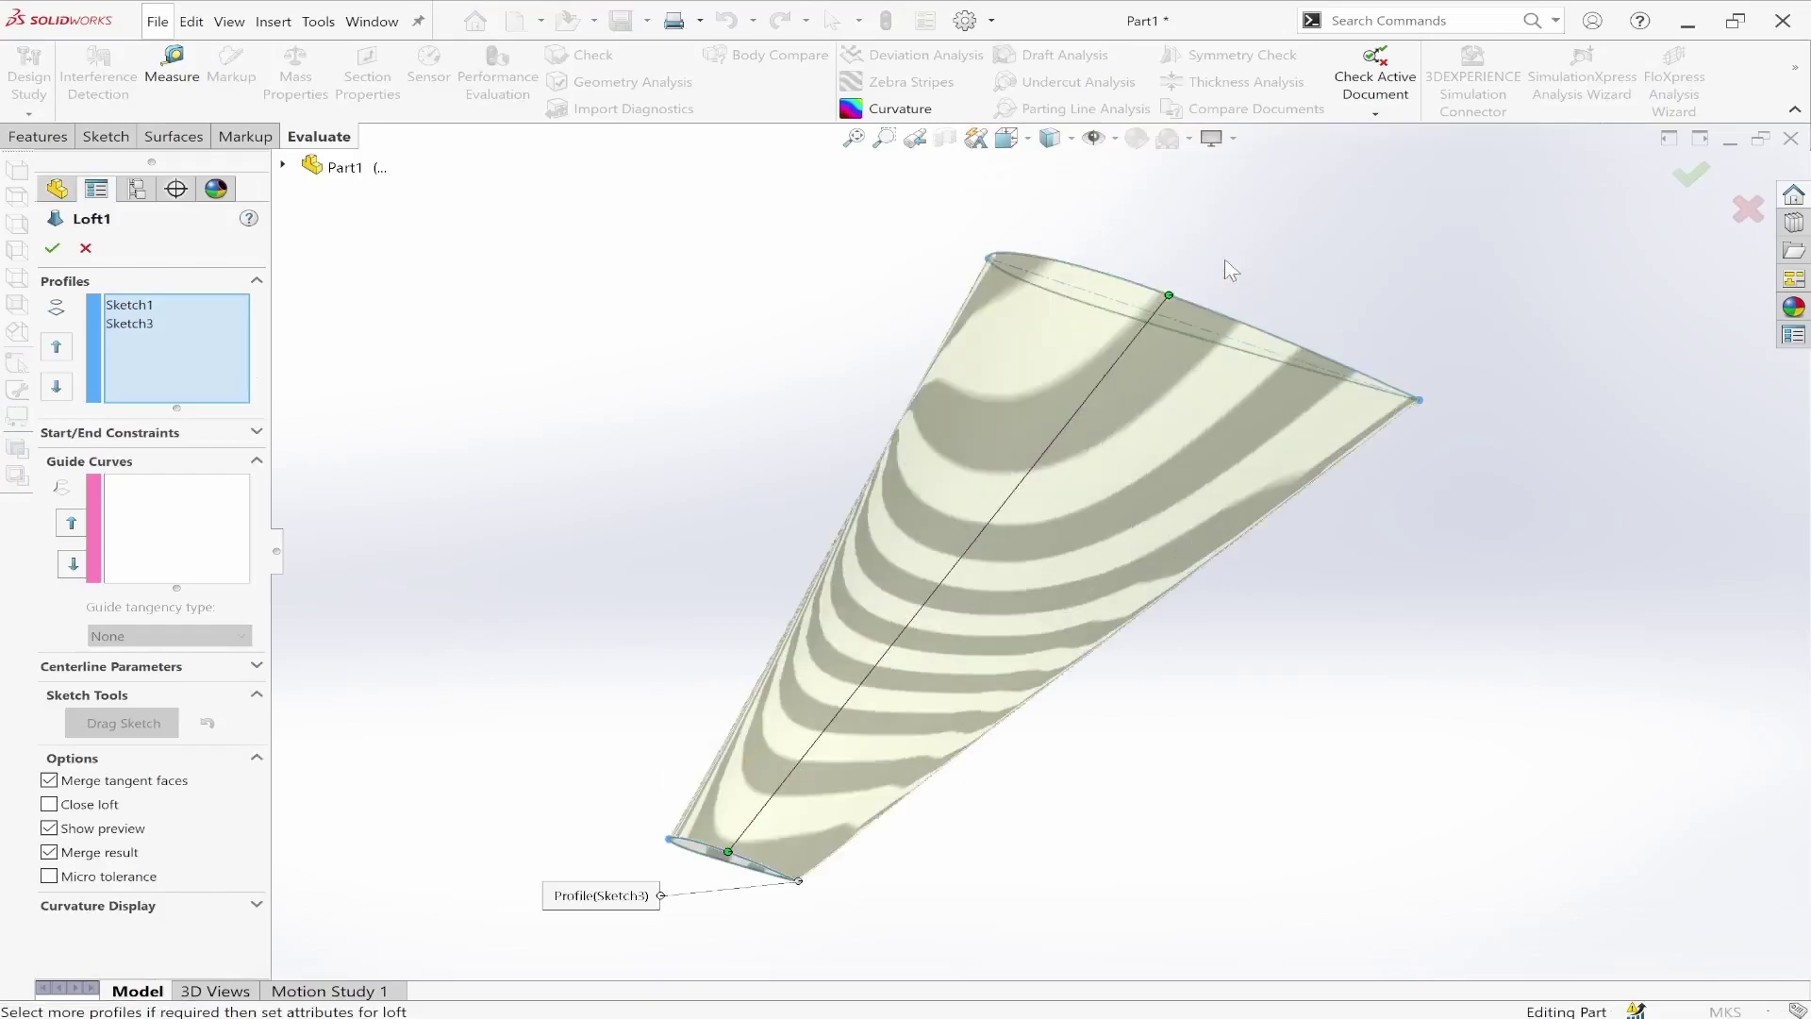
{"action": "left_click_drag", "start_coordinate": [1169, 296], "coordinate": [990, 269]}
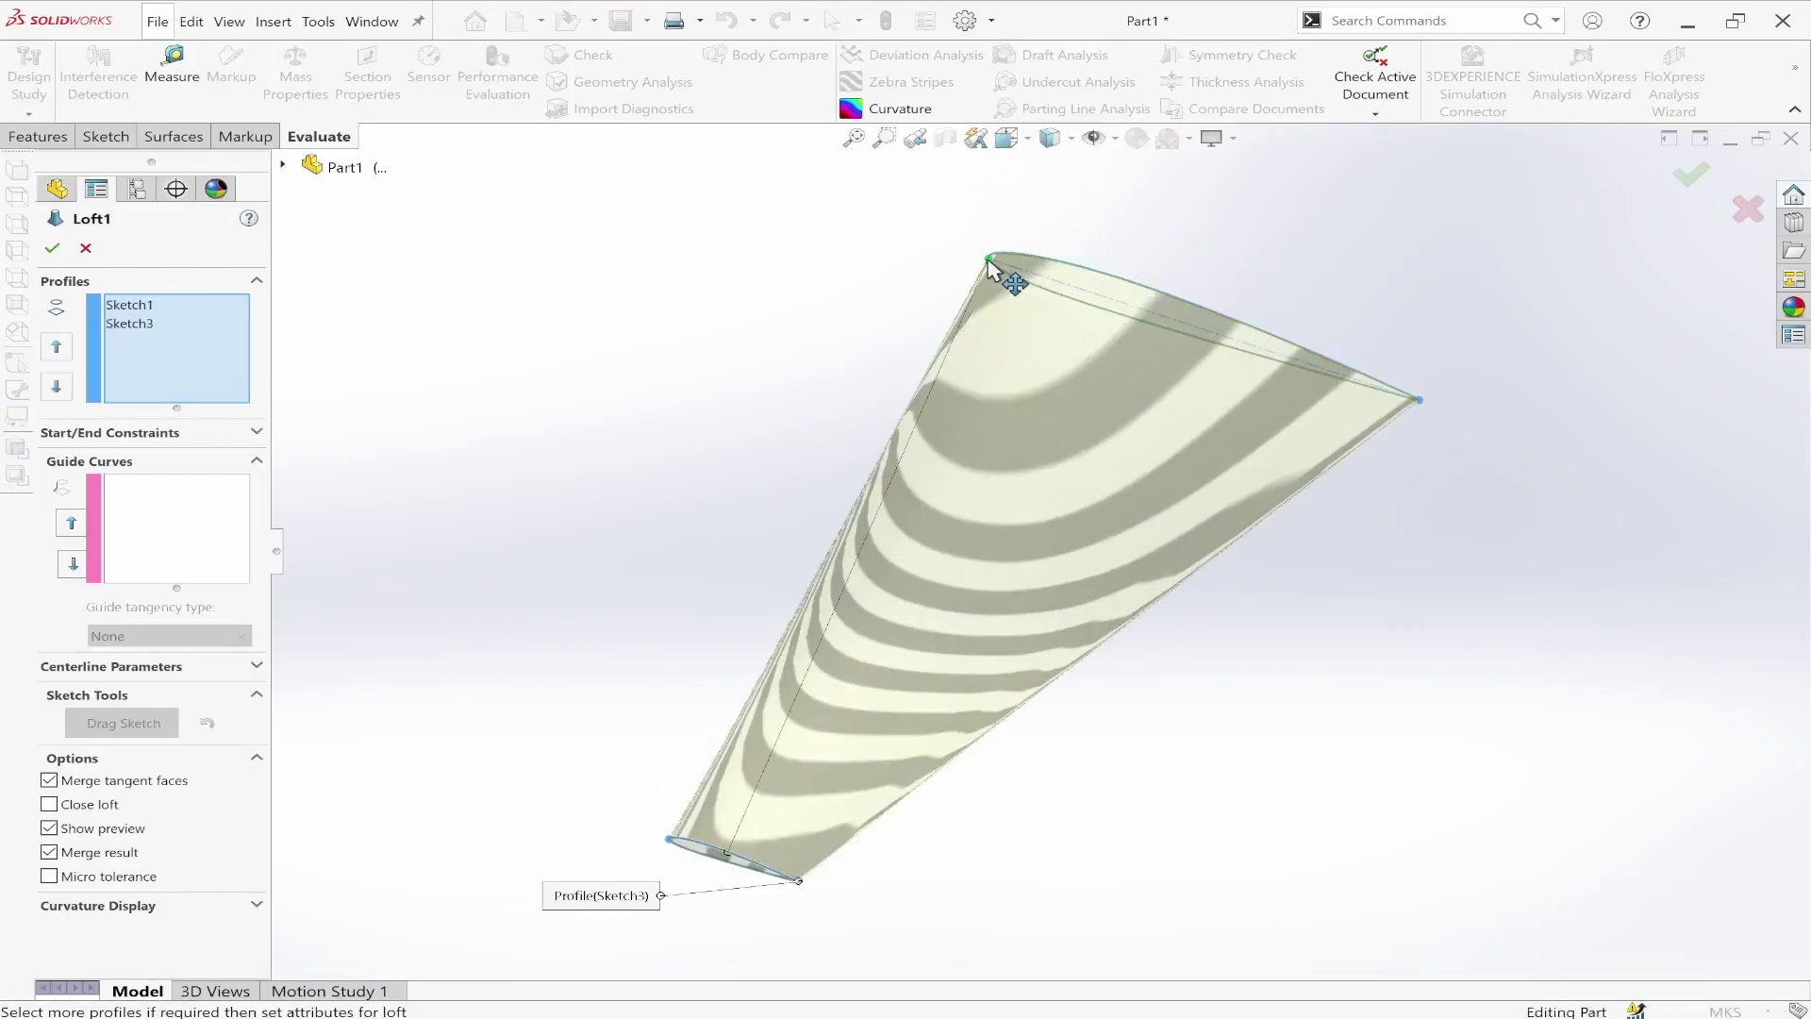
{"action": "left_click_drag", "start_coordinate": [727, 852], "coordinate": [660, 843]}
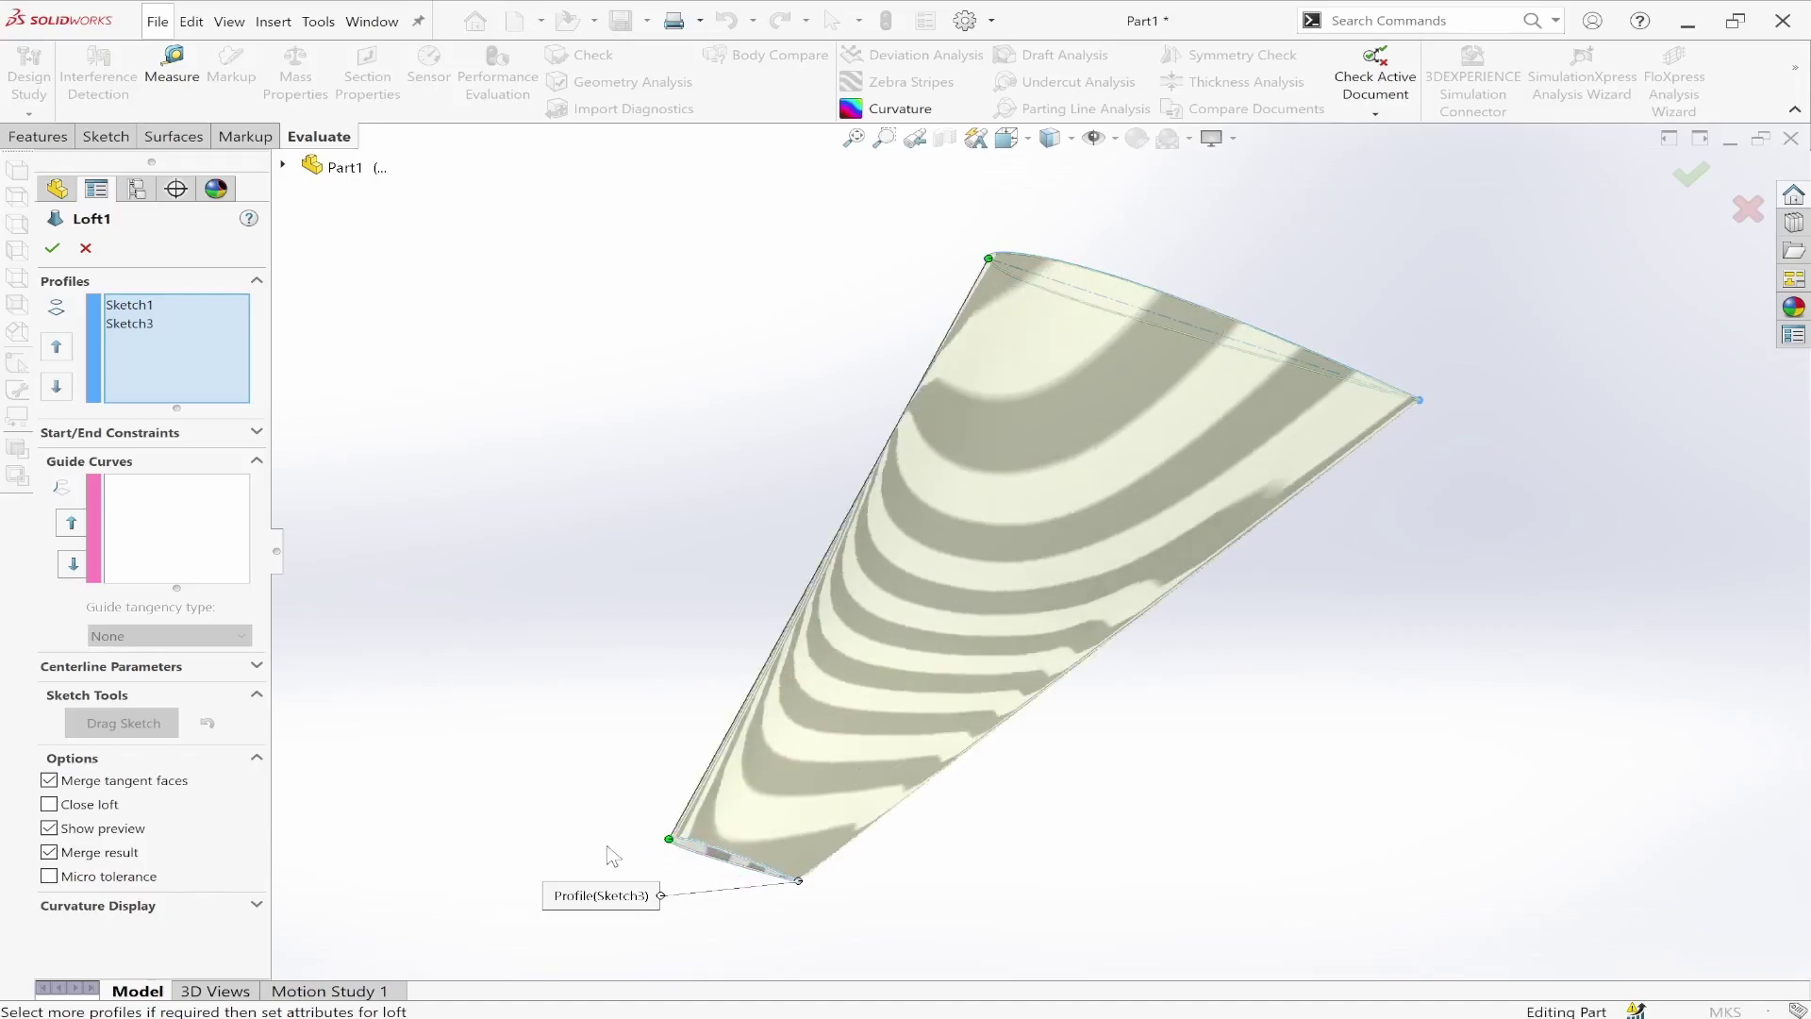
{"action": "left_click", "coordinate": [51, 250]}
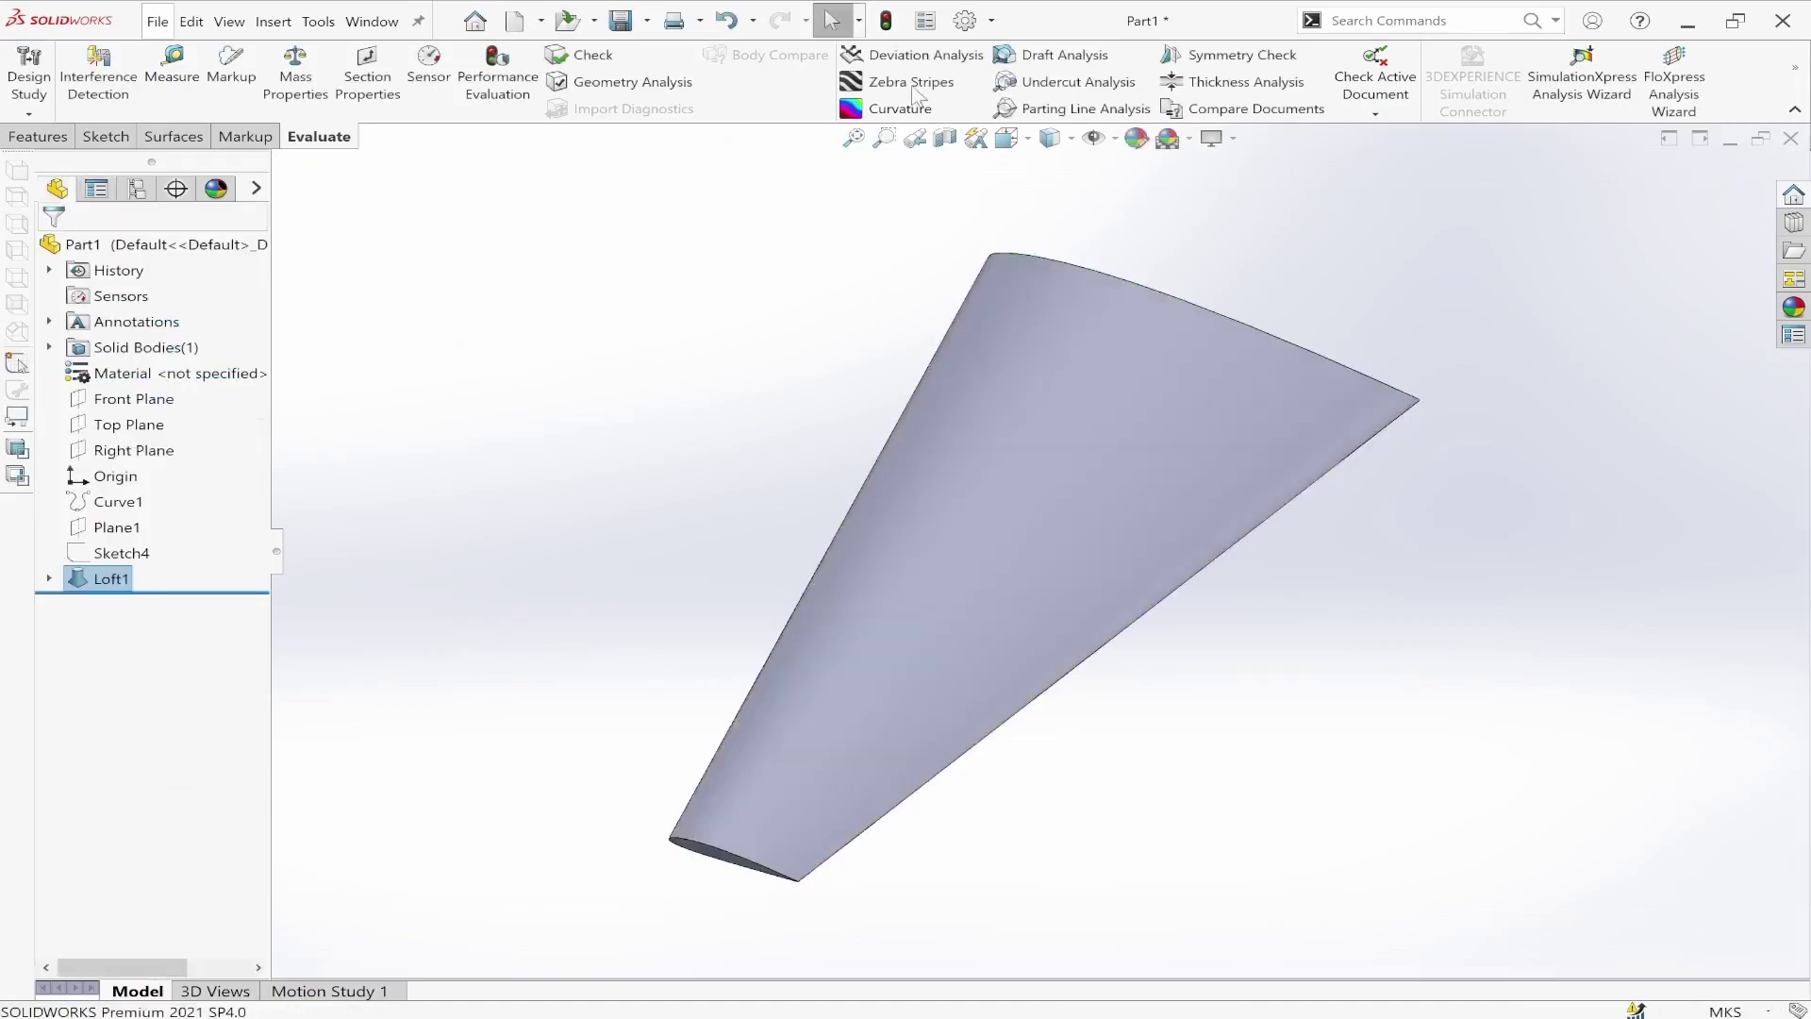
Step: Display Zebra Stripes on the edited loft and inspect the leading-edge surface around the tip profile
{"action": "left_click", "coordinate": [910, 83]}
{"action": "middle_click_drag", "start_coordinate": [820, 735], "coordinate": [1205, 681]}
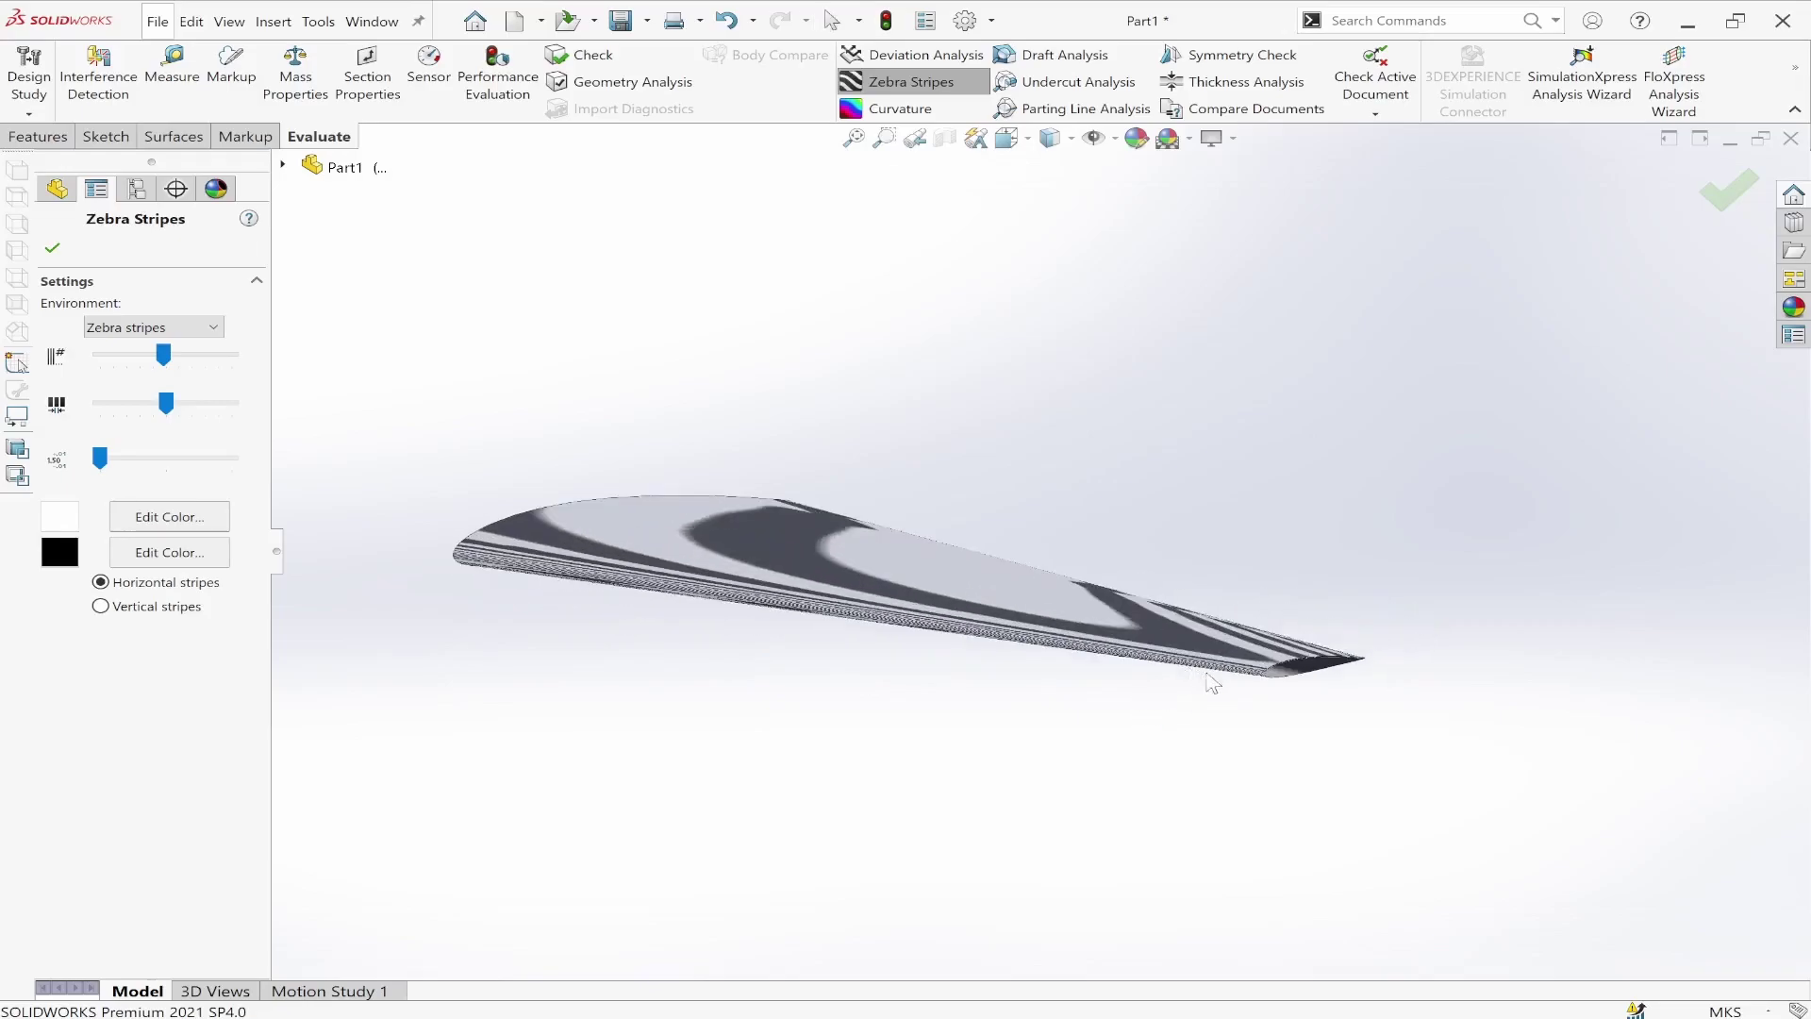
{"action": "scroll", "coordinate": [1205, 681], "scroll_direction": "down", "scroll_amount": 10}
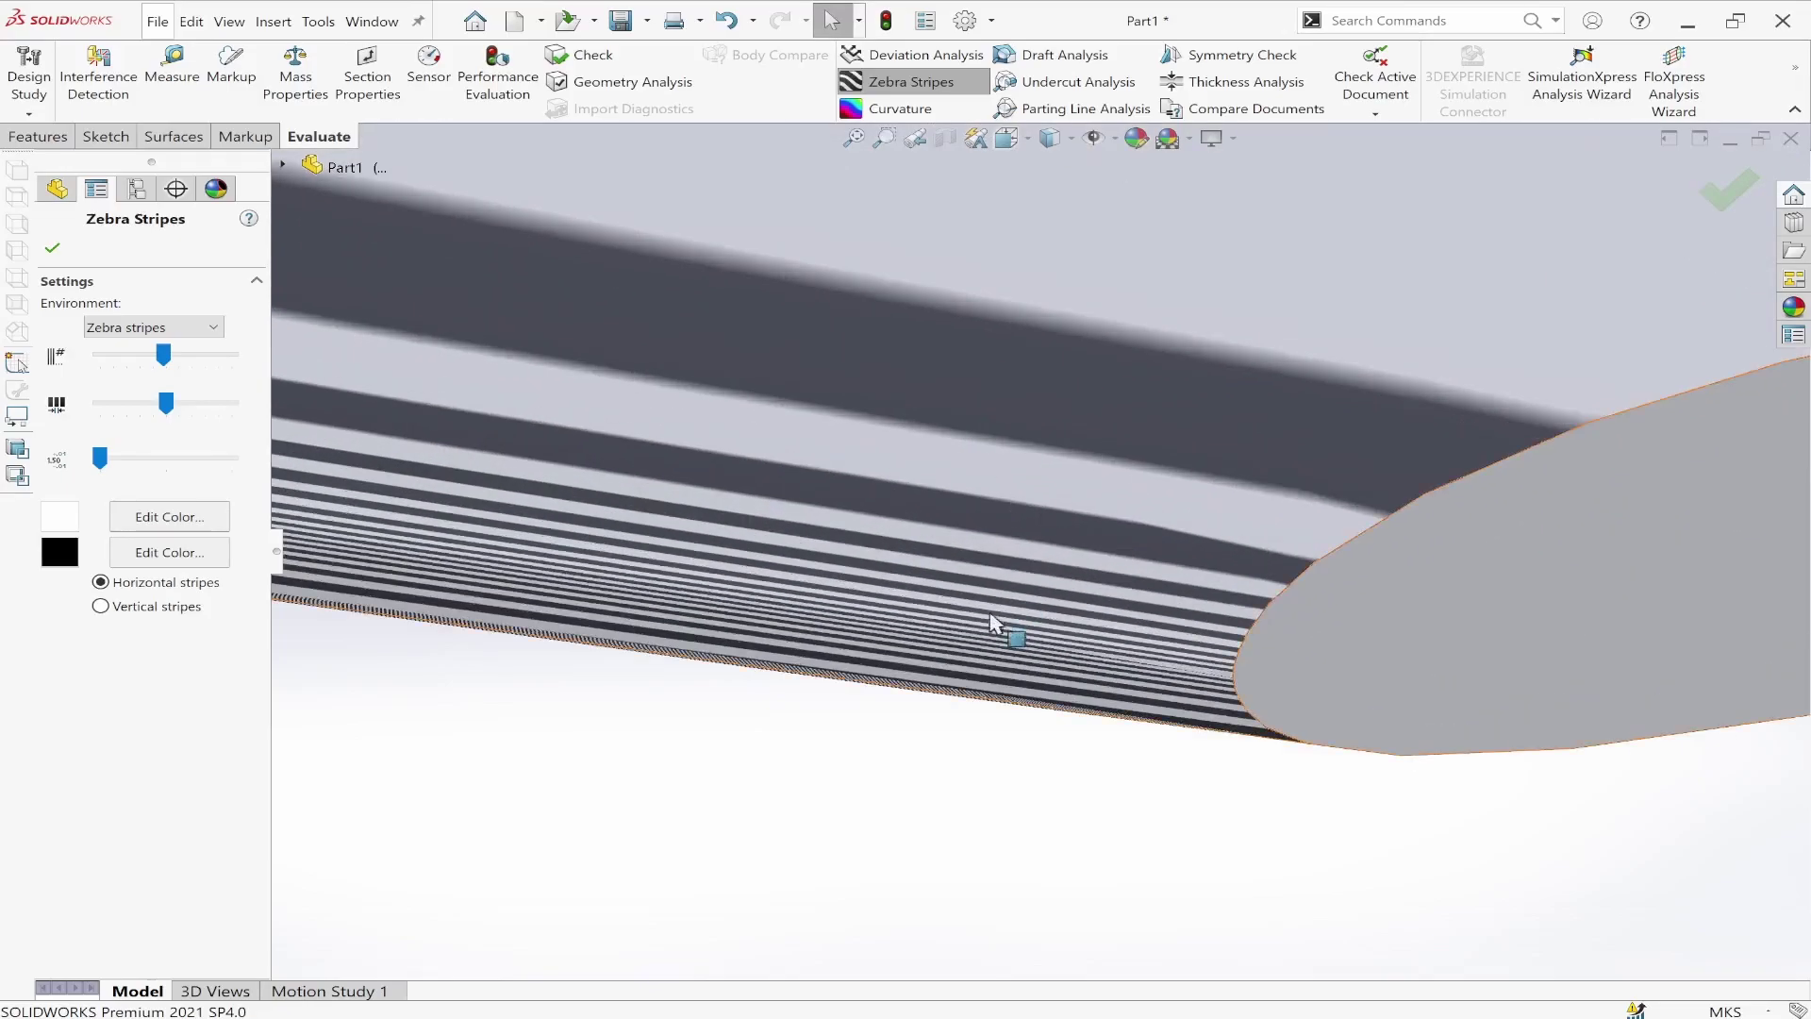
{"action": "scroll", "coordinate": [998, 617], "scroll_direction": "down", "scroll_amount": 5}
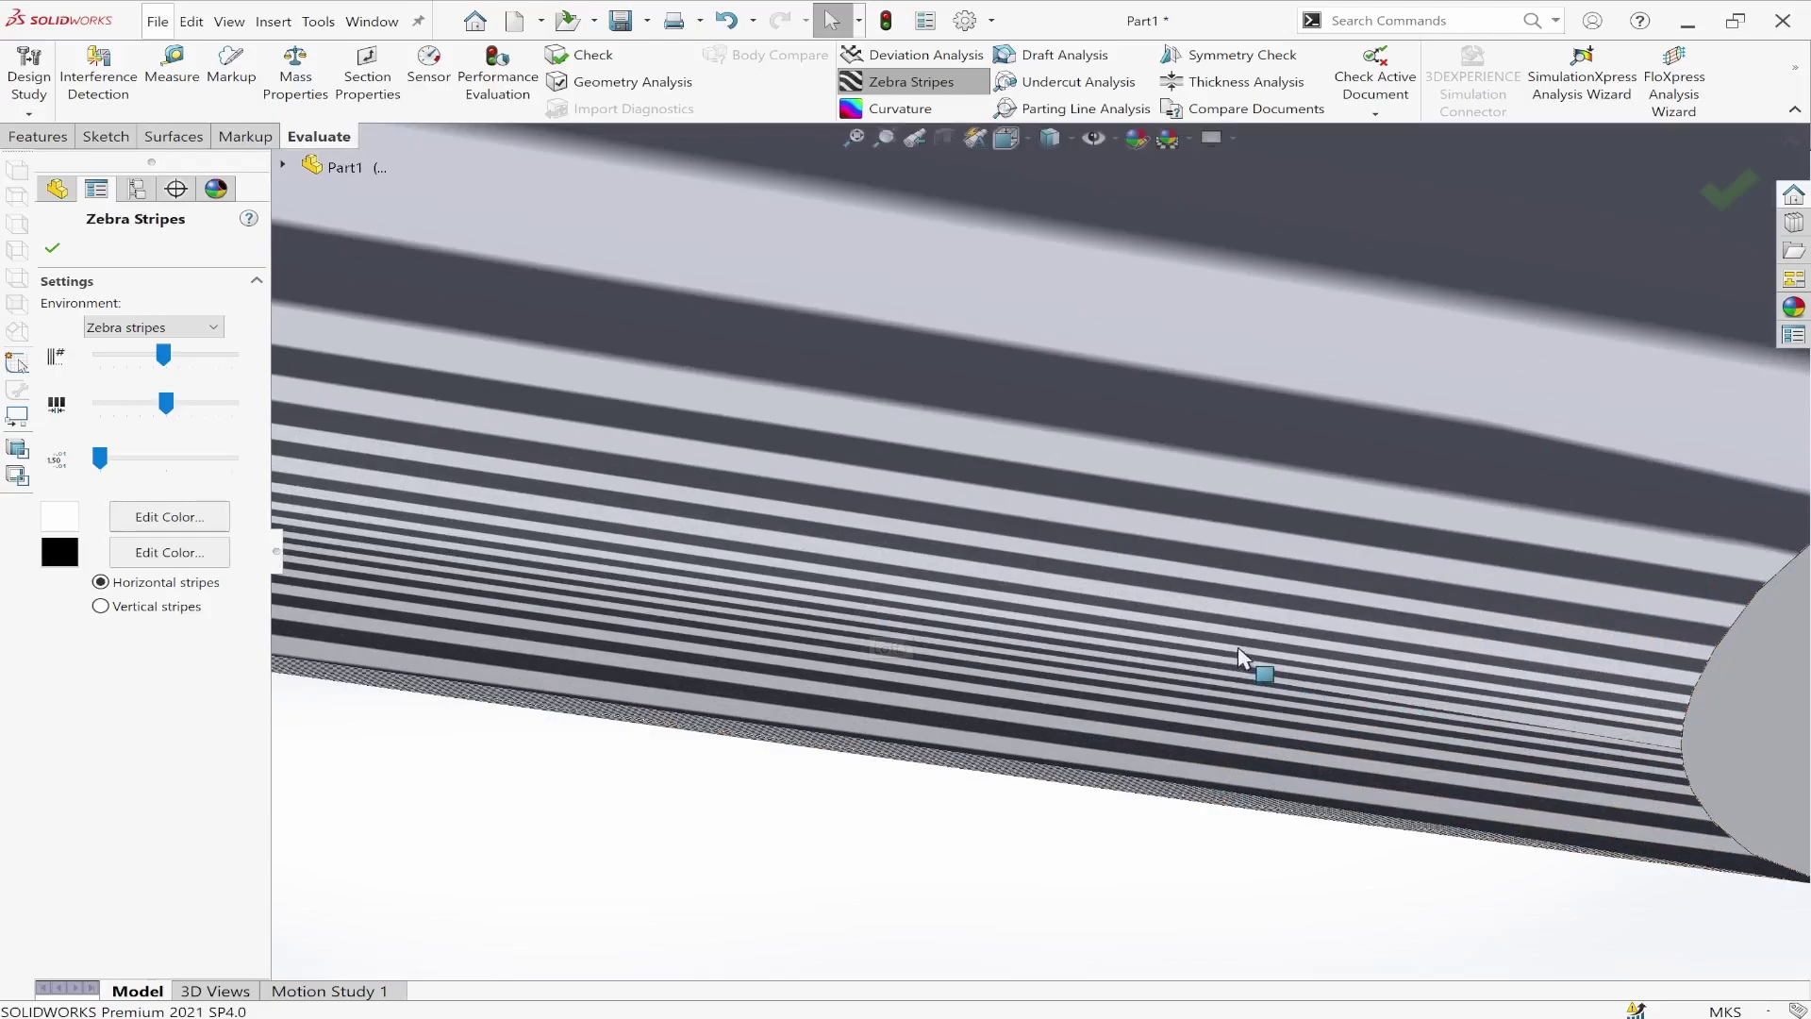
{"action": "scroll", "coordinate": [1244, 658], "scroll_direction": "down", "scroll_amount": 3}
{"action": "scroll", "coordinate": [1242, 658], "scroll_direction": "up", "scroll_amount": 5}
{"action": "scroll", "coordinate": [709, 583], "scroll_direction": "up", "scroll_amount": 6}
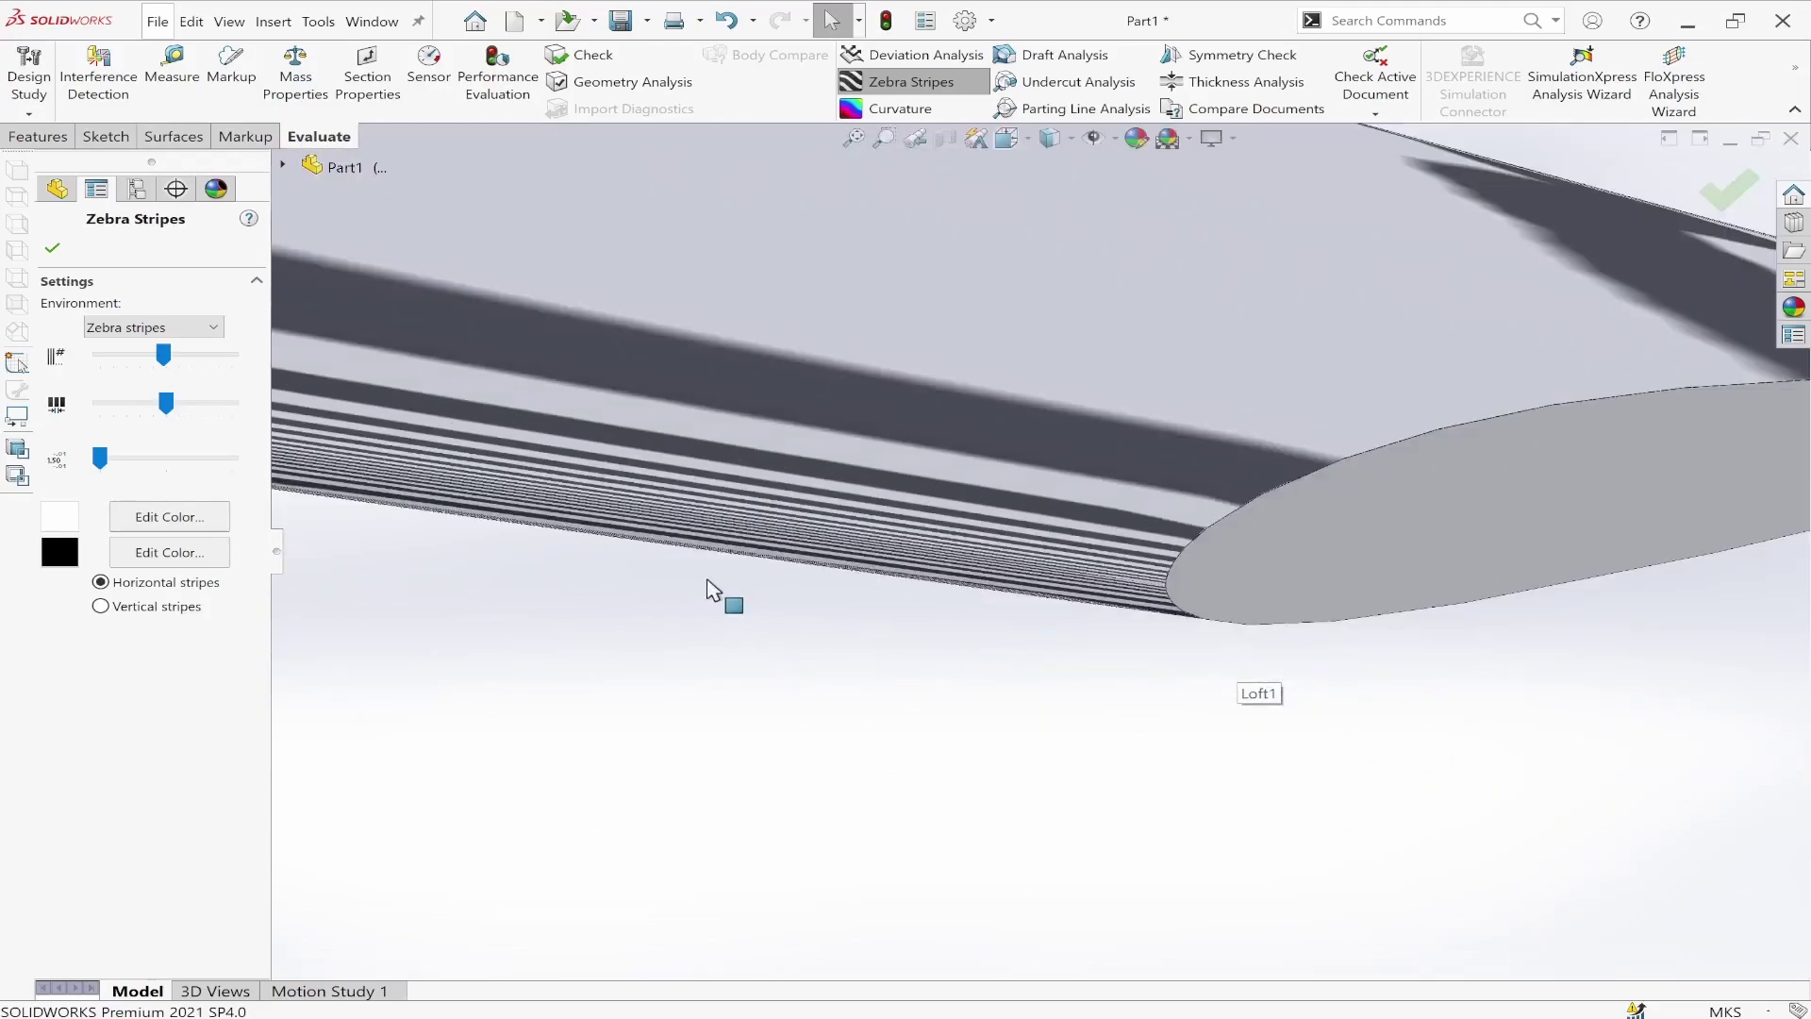
Step: Inspect the zebra stripes on the leading edge at the root profile, and return the wing to normal shading
{"action": "middle_click_drag", "start_coordinate": [801, 555], "coordinate": [1585, 642], "text": "ctrl"}
{"action": "middle_click_drag", "start_coordinate": [698, 482], "coordinate": [1155, 526], "text": "ctrl"}
{"action": "scroll", "coordinate": [528, 407], "scroll_direction": "down", "scroll_amount": 5}
{"action": "scroll", "coordinate": [754, 460], "scroll_direction": "down", "scroll_amount": 3}
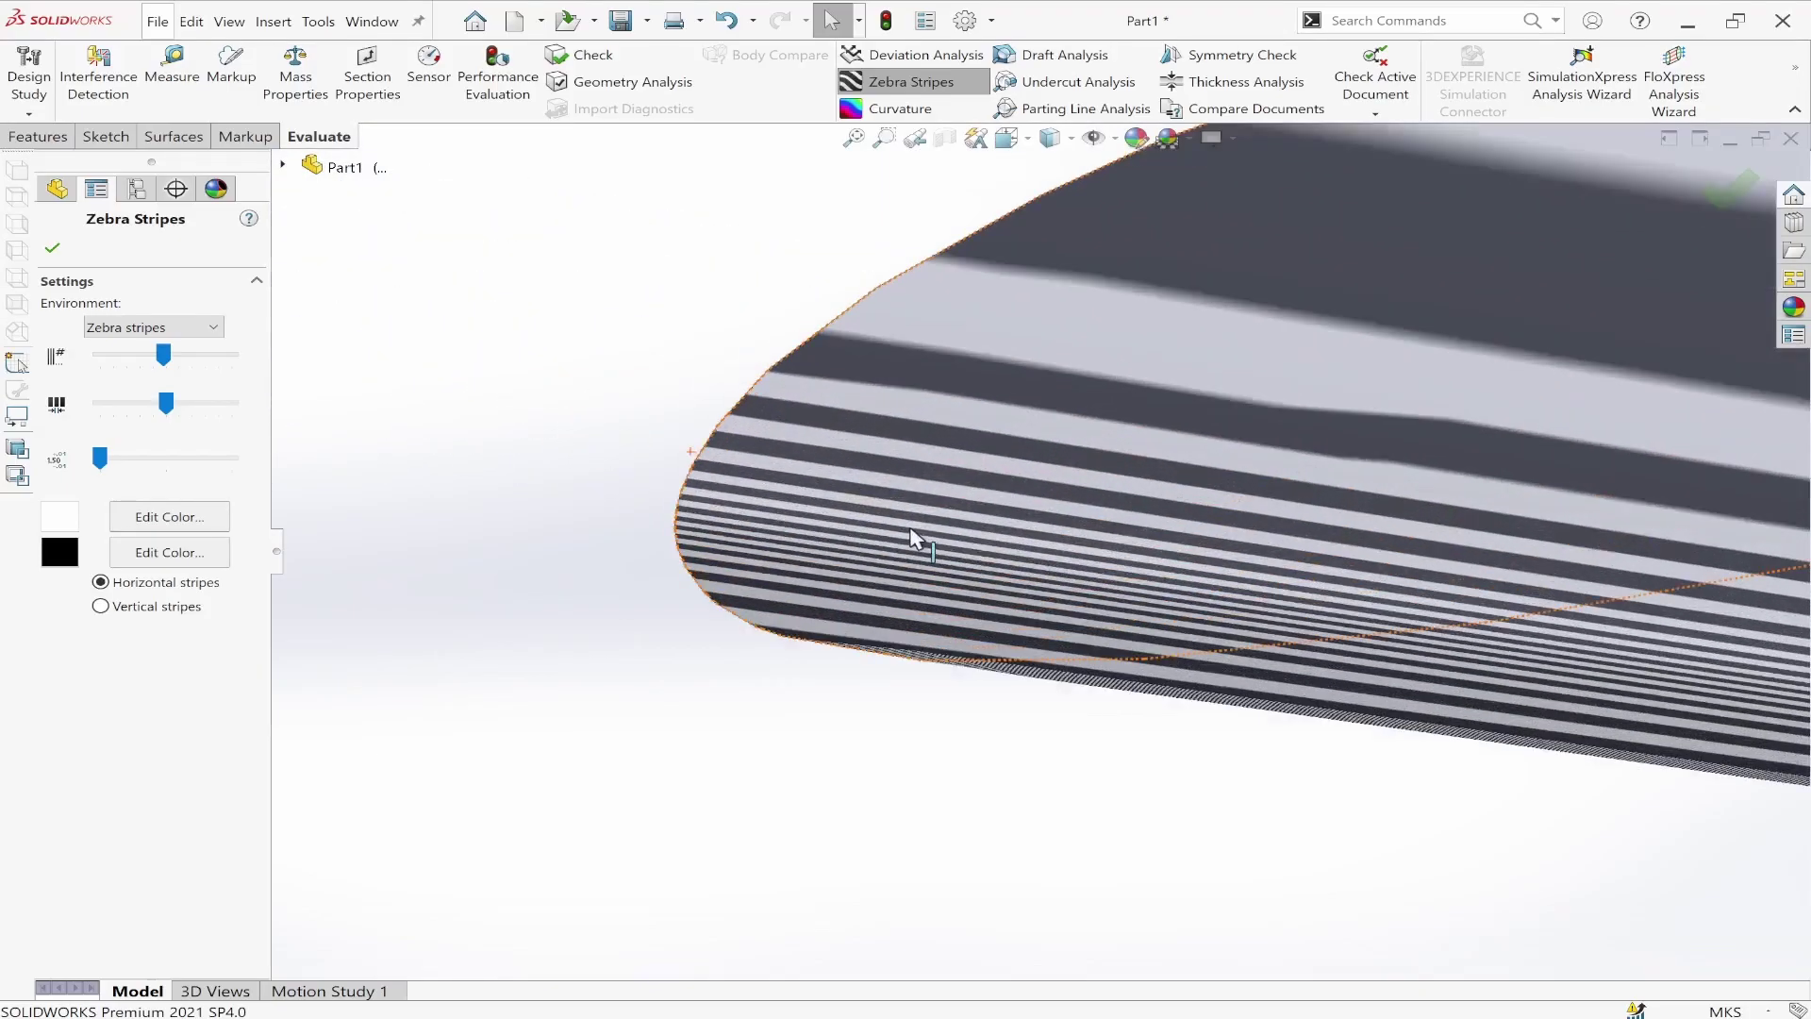
{"action": "scroll", "coordinate": [802, 415], "scroll_direction": "down", "scroll_amount": 2}
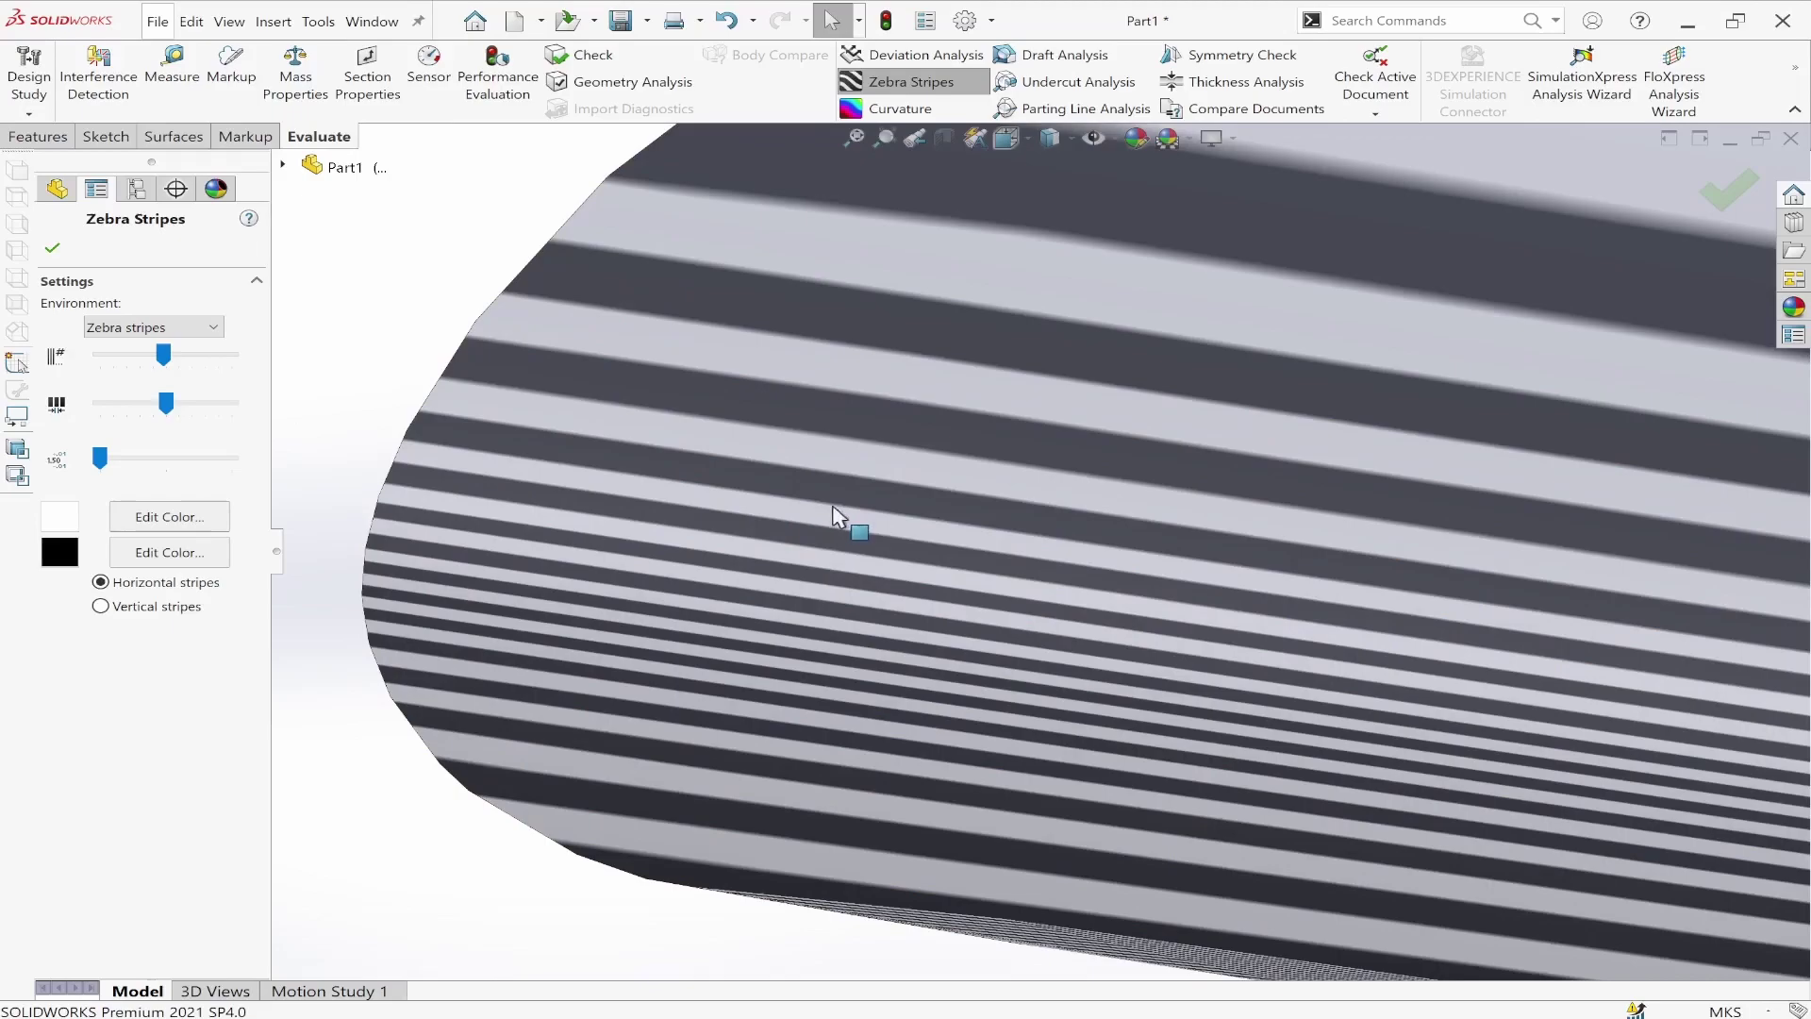
{"action": "scroll", "coordinate": [806, 518], "scroll_direction": "down", "scroll_amount": 2}
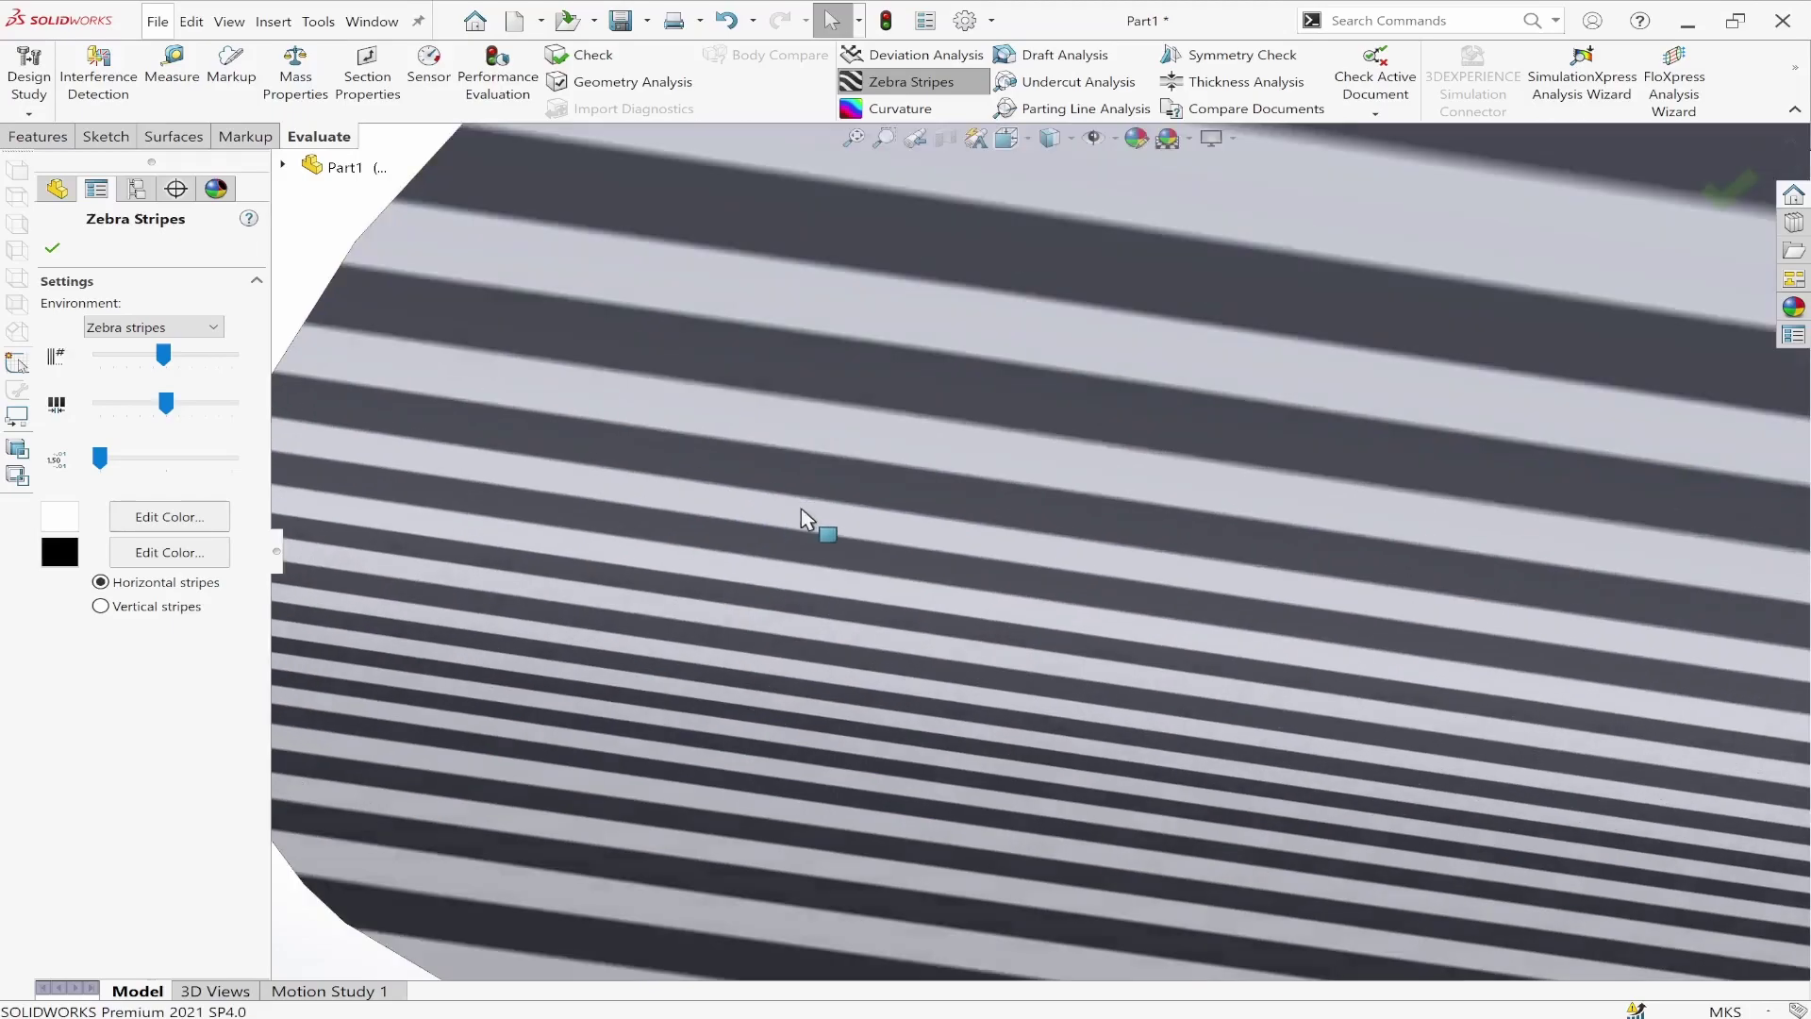
{"action": "scroll", "coordinate": [613, 562], "scroll_direction": "up", "scroll_amount": 4}
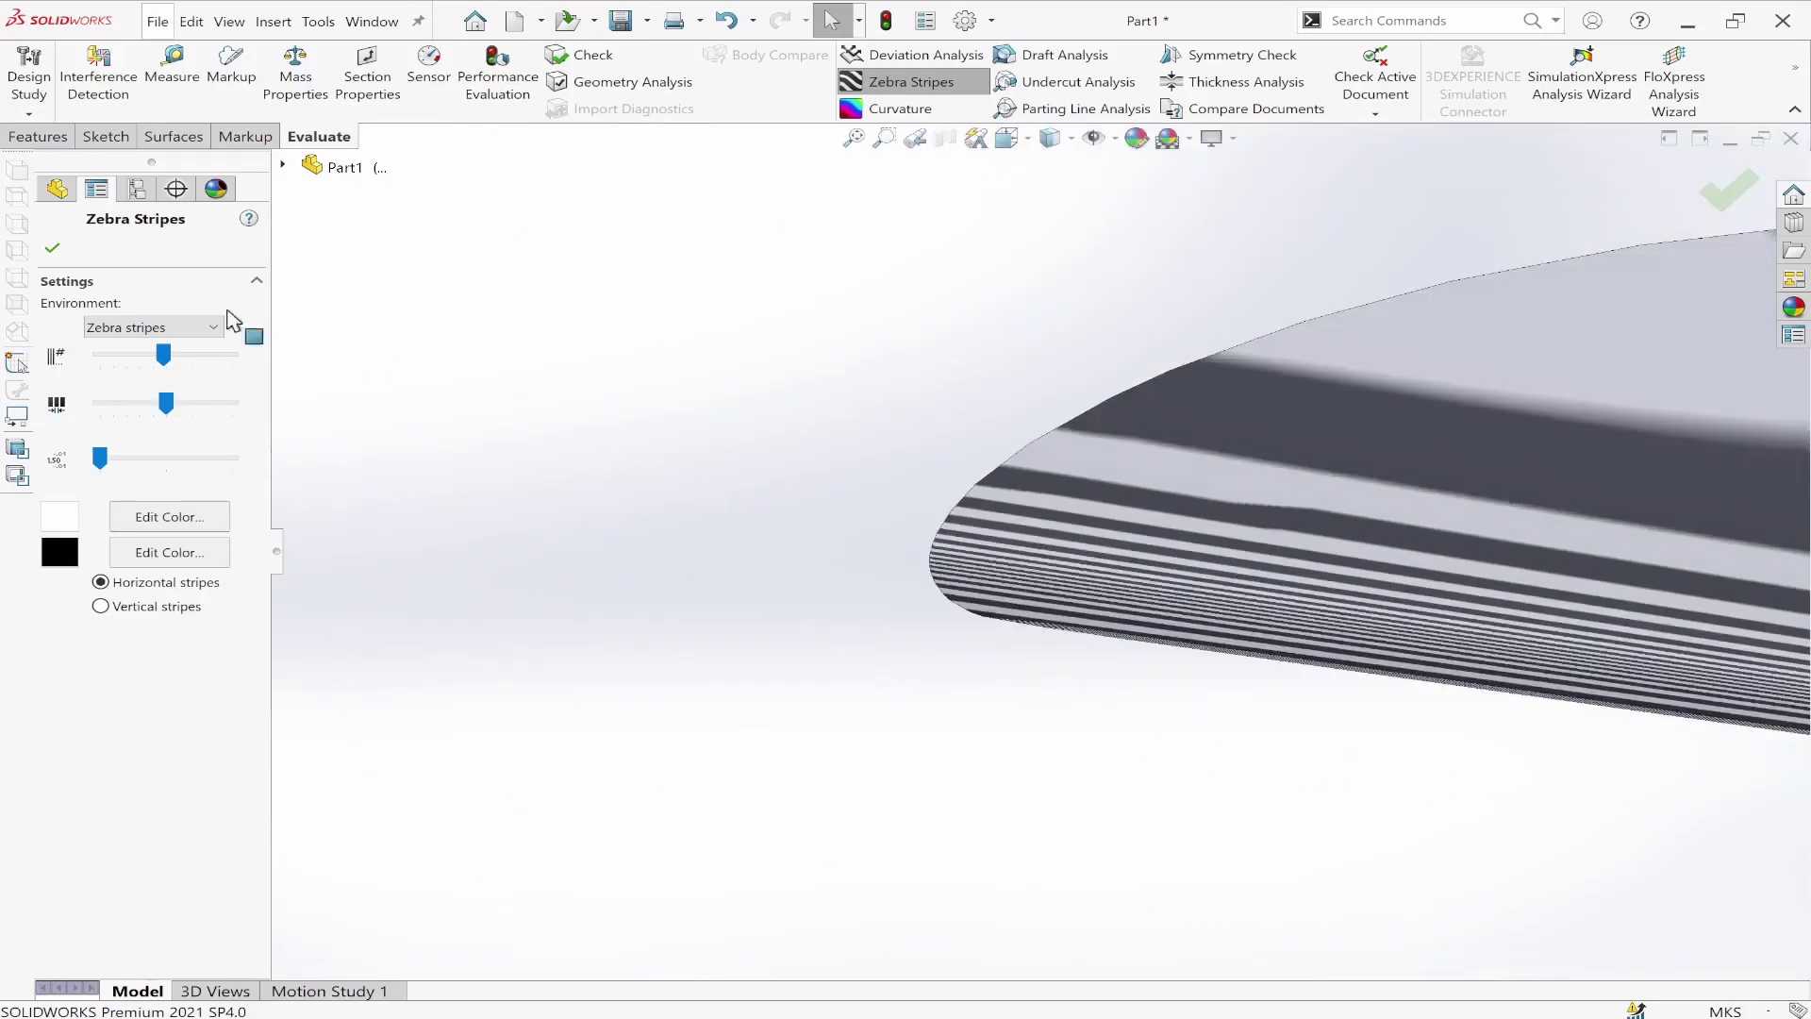
{"action": "left_click", "coordinate": [52, 248]}
{"action": "left_click", "coordinate": [911, 81]}
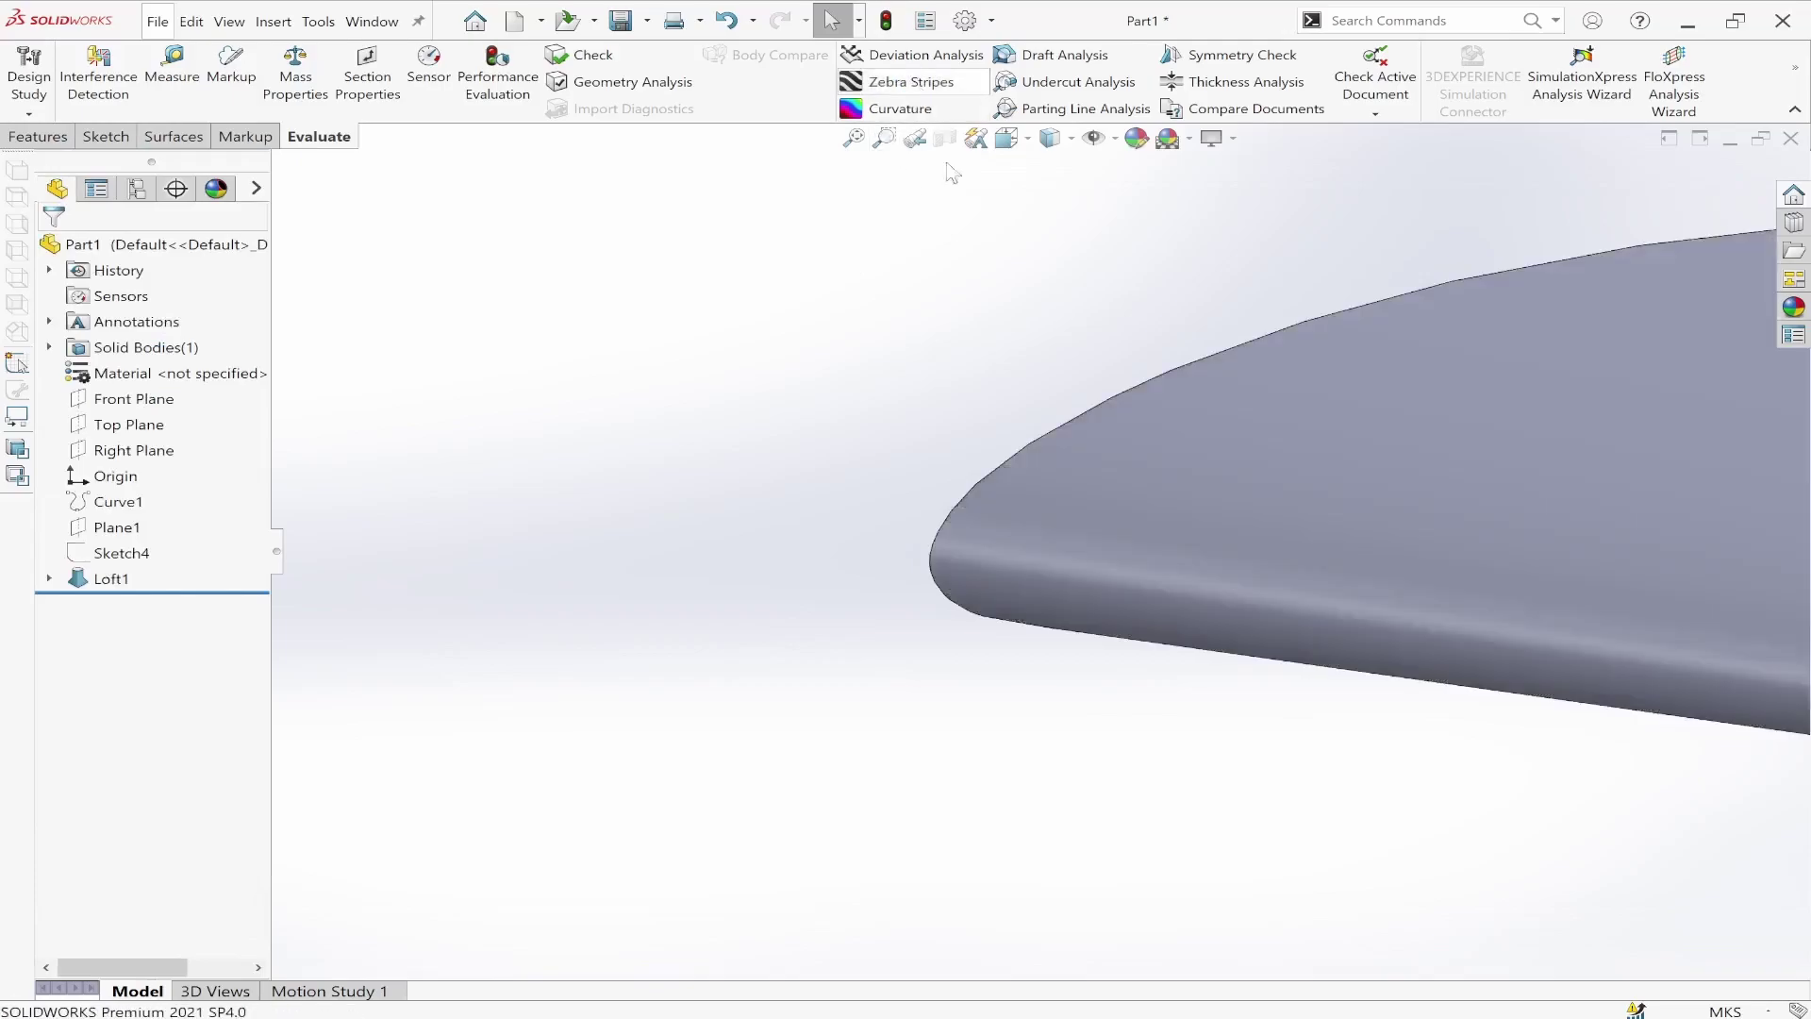
{"action": "scroll", "coordinate": [1217, 510], "scroll_direction": "up", "scroll_amount": 5}
{"action": "middle_click_drag", "start_coordinate": [1375, 604], "coordinate": [1192, 756]}
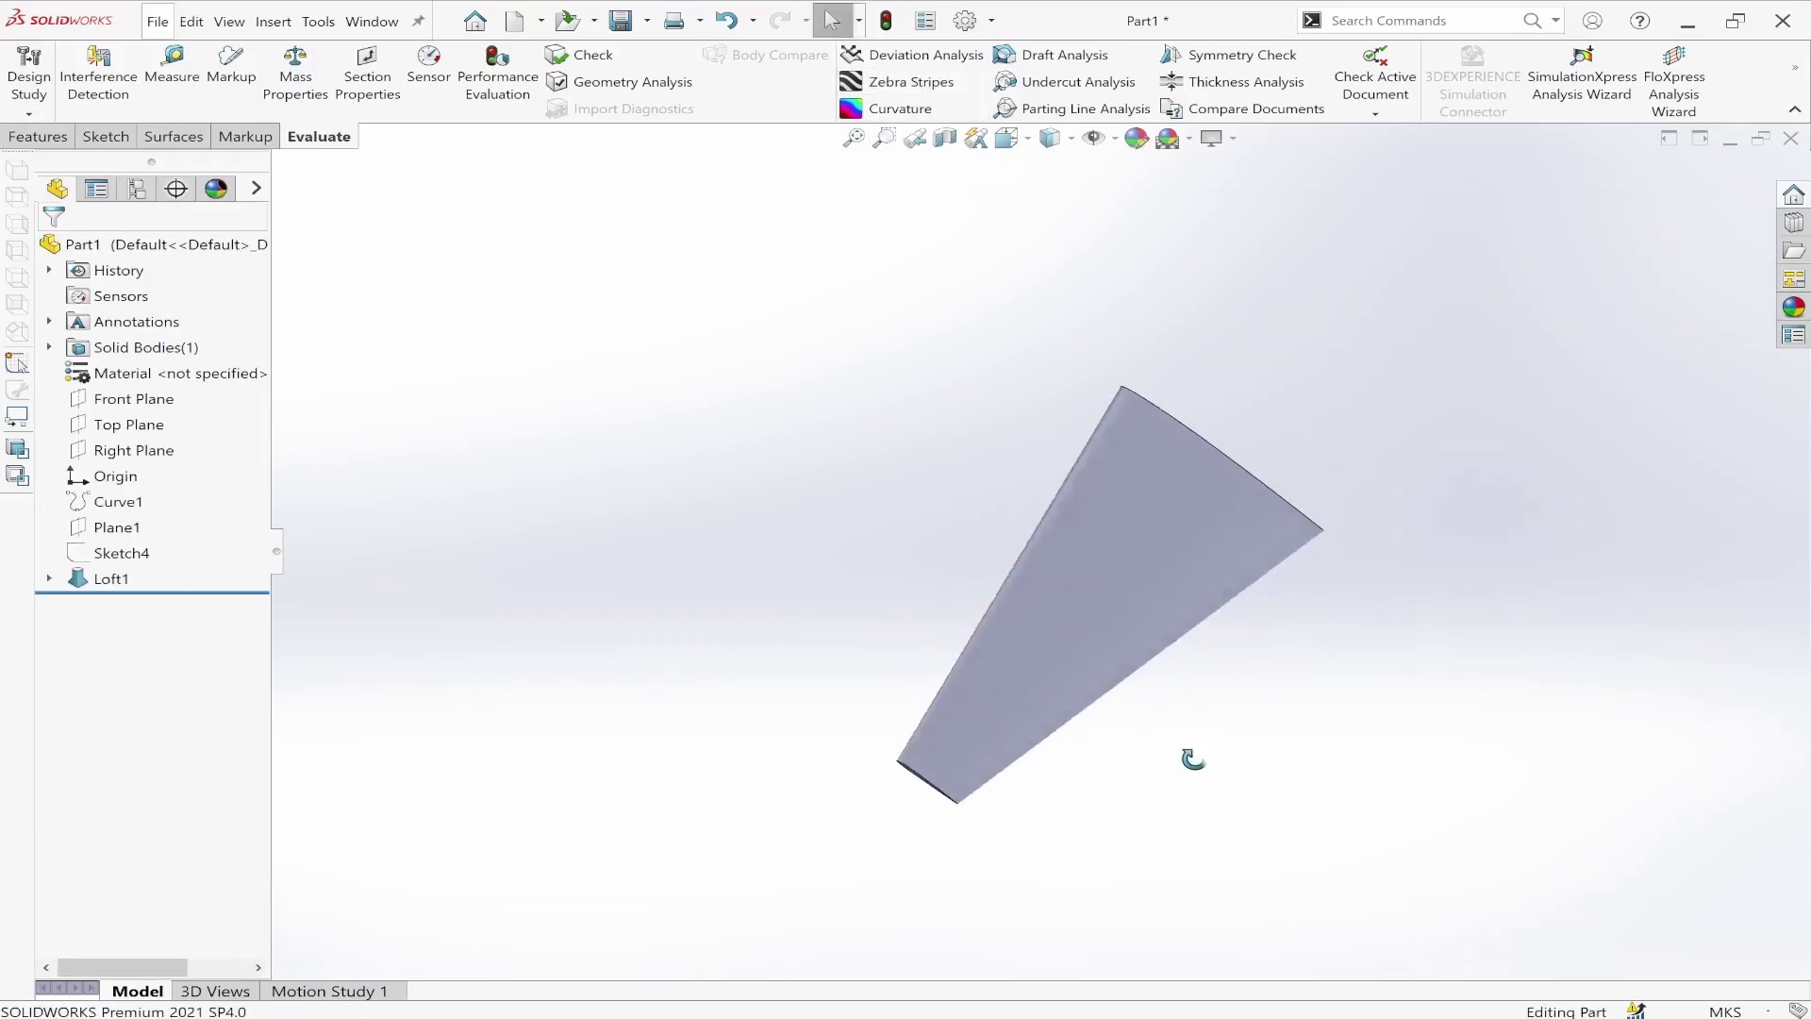
Step: Orient the model to a plan view of the wing with its span running horizontally
{"action": "key", "text": "space"}
{"action": "left_click", "coordinate": [856, 569]}
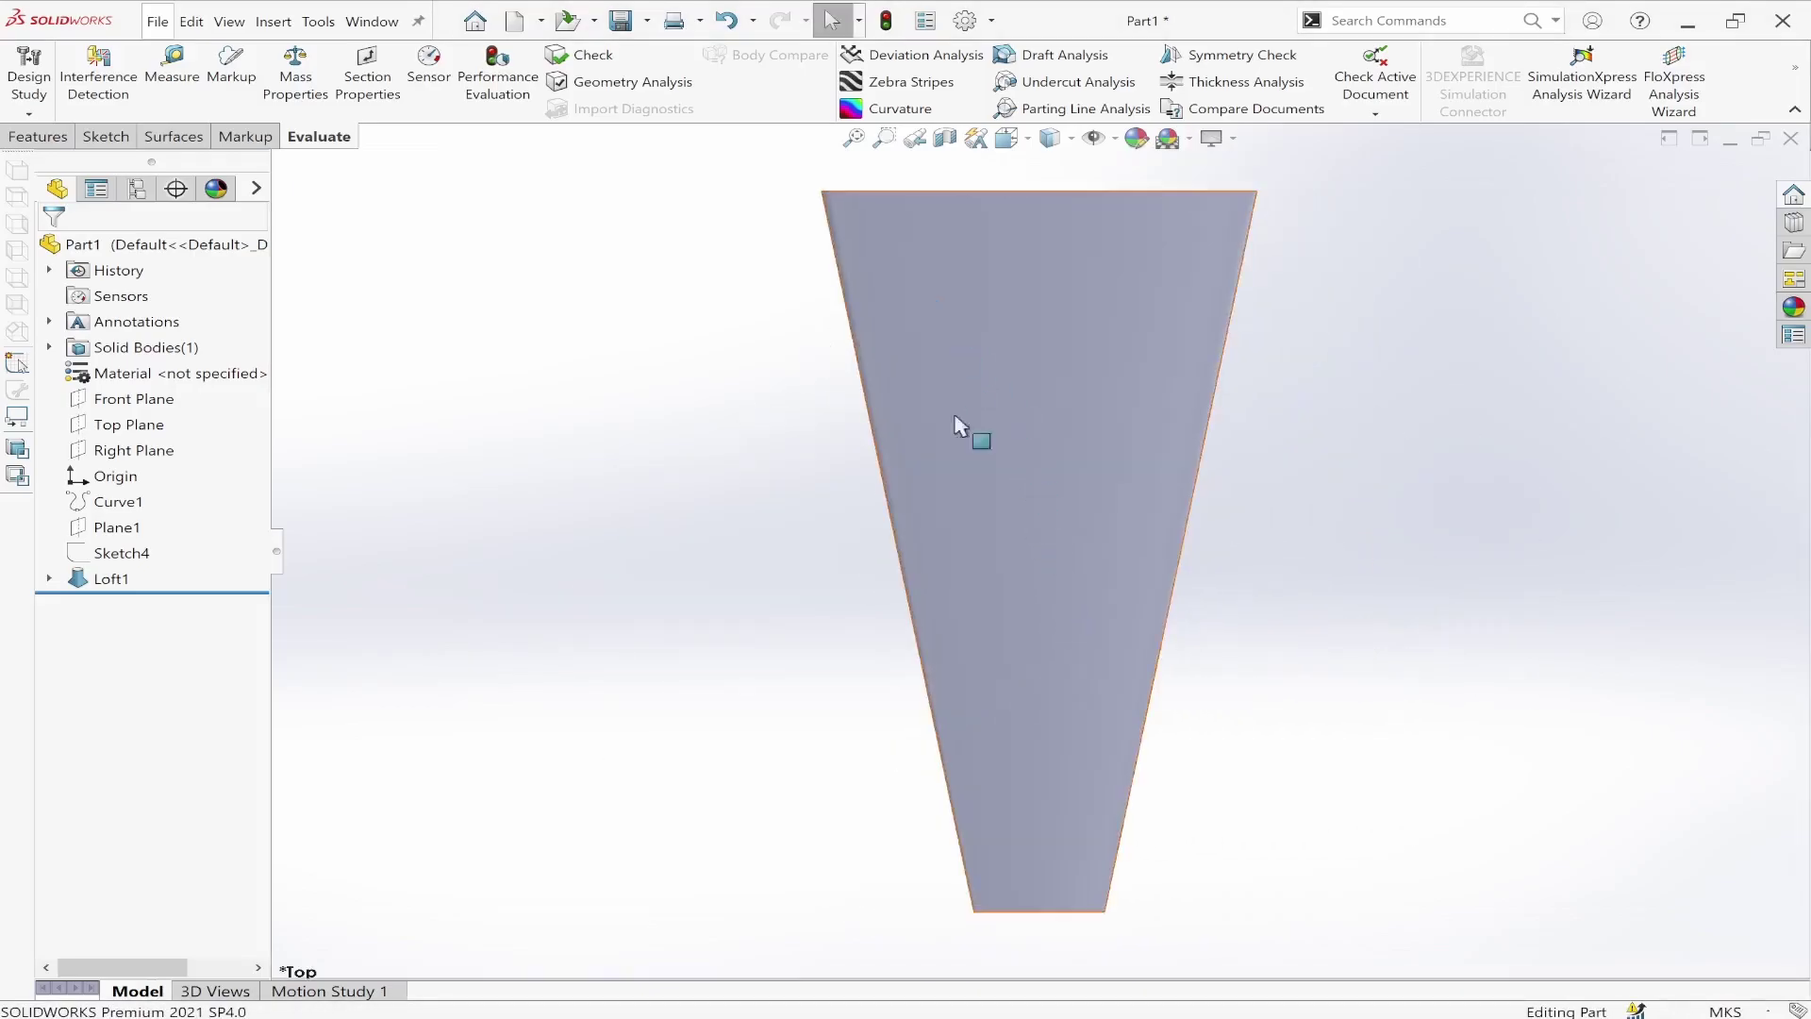
{"action": "middle_click_drag", "start_coordinate": [1093, 694], "coordinate": [1066, 791]}
{"action": "middle_click_drag", "start_coordinate": [1069, 593], "coordinate": [969, 639]}
{"action": "key", "text": "space"}
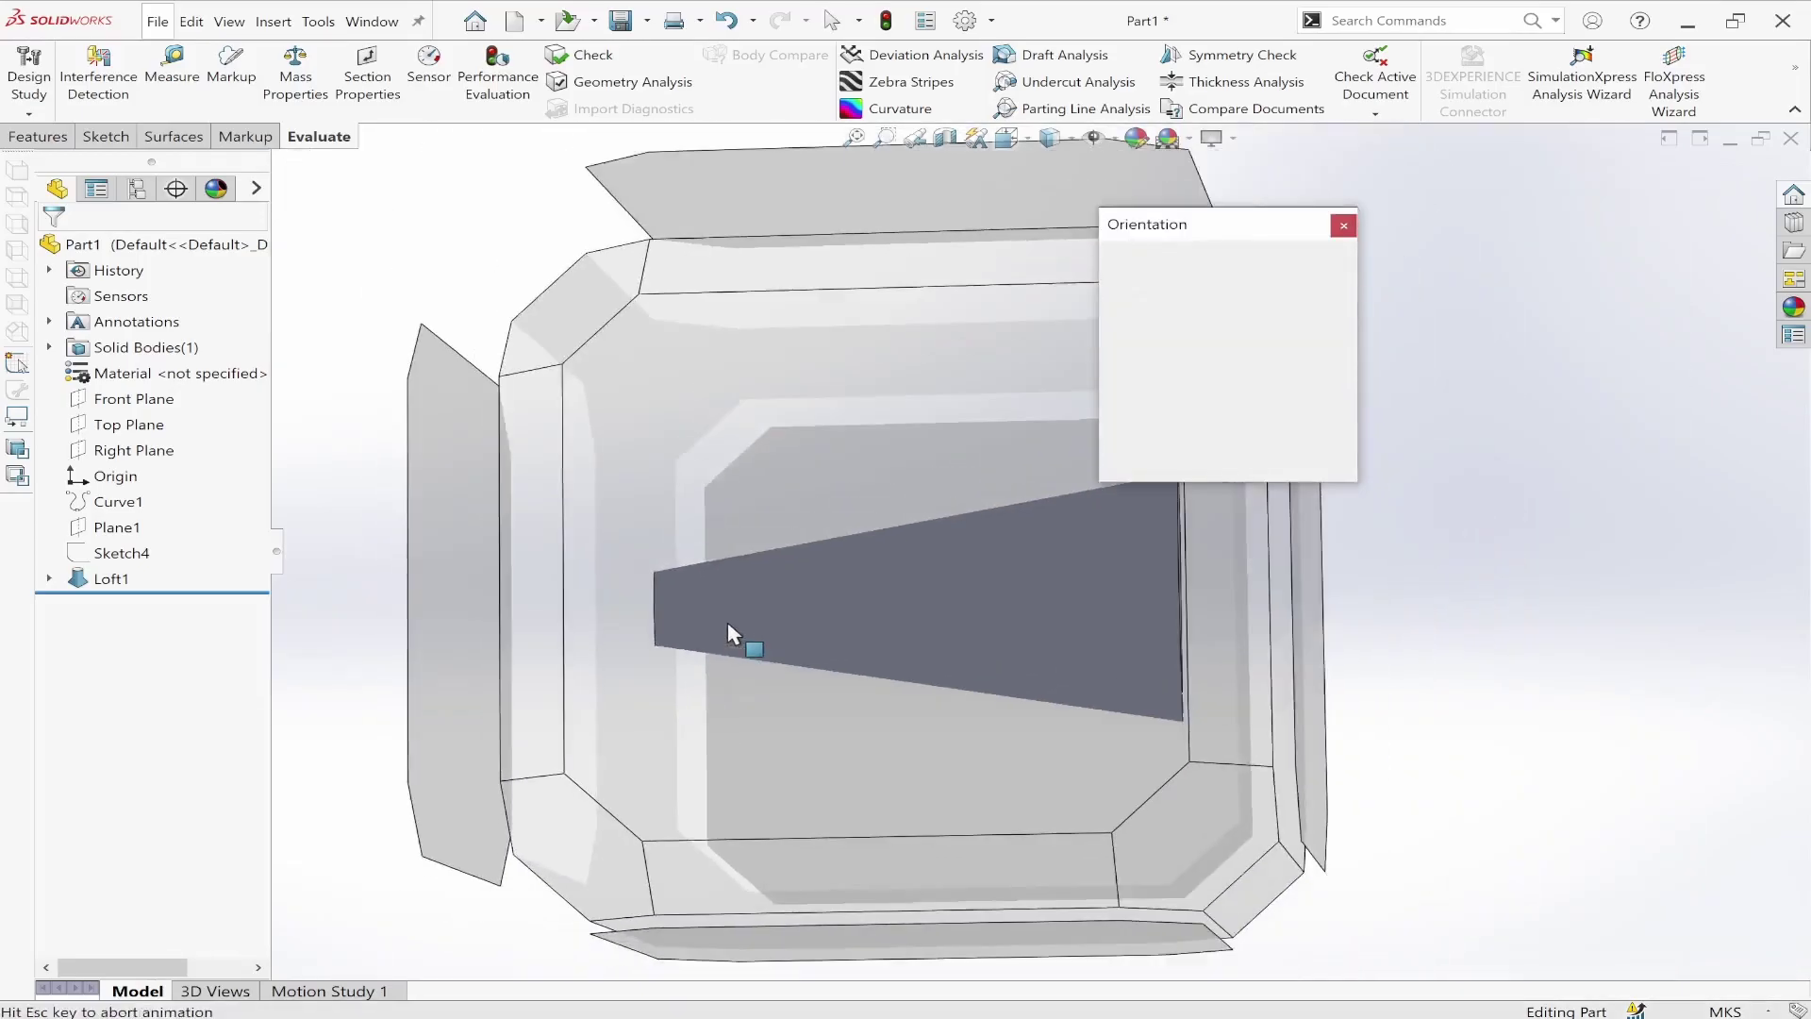
{"action": "left_click", "coordinate": [720, 615]}
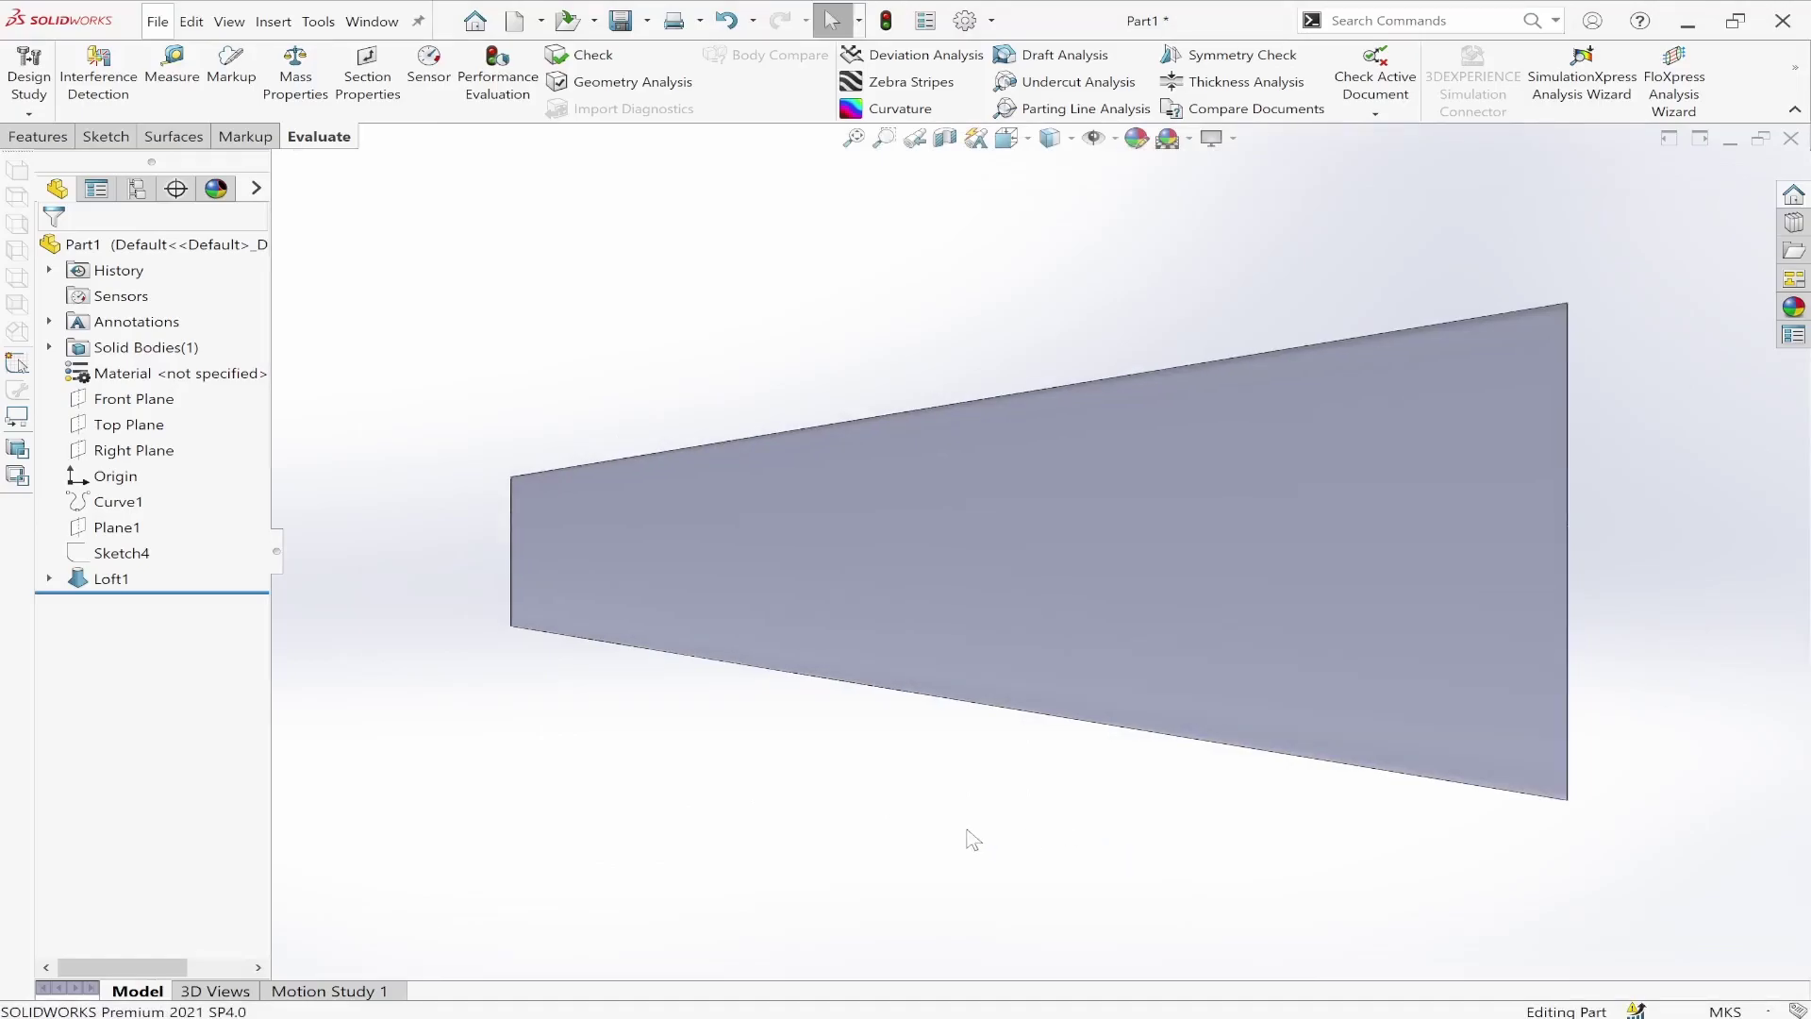
Step: Review the taper-ratio and leading-edge sweep-angle diagrams in Photos, and return to the wing in SOLIDWORKS
{"action": "mouse_move", "coordinate": [808, 1002]}
{"action": "left_click", "coordinate": [890, 936]}
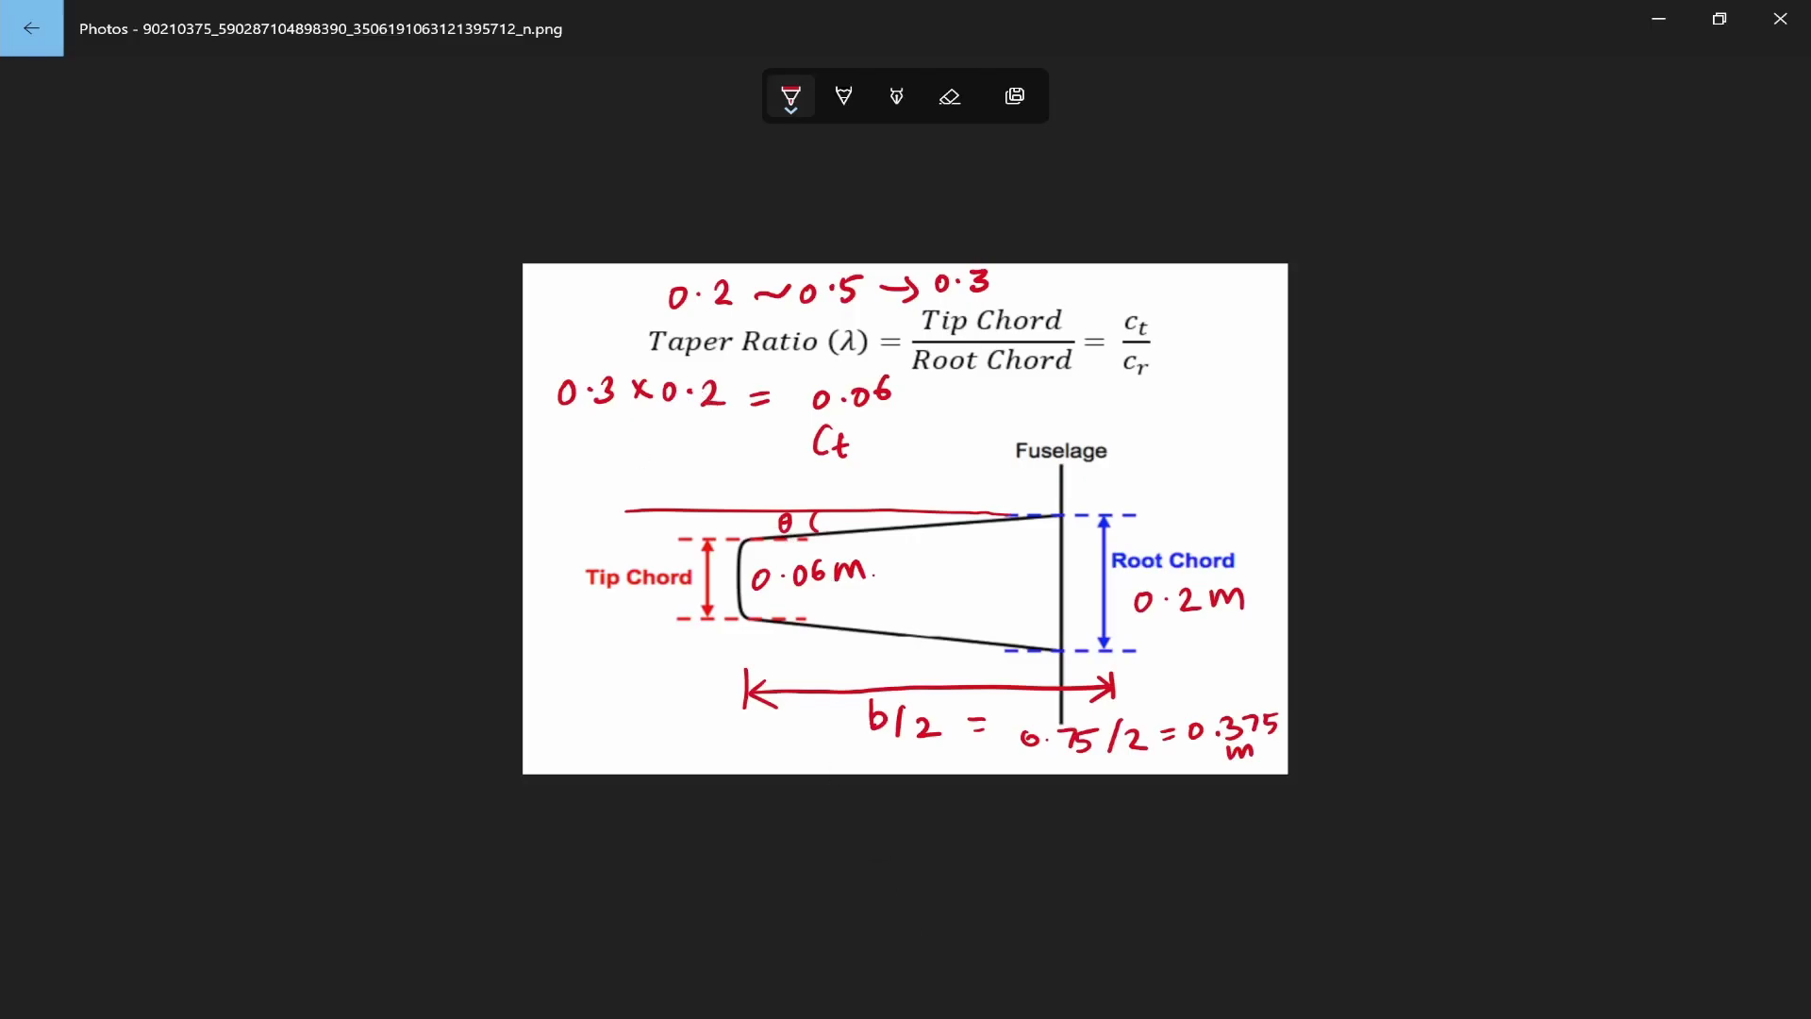
{"action": "mouse_move", "coordinate": [808, 1001]}
{"action": "left_click", "coordinate": [585, 910]}
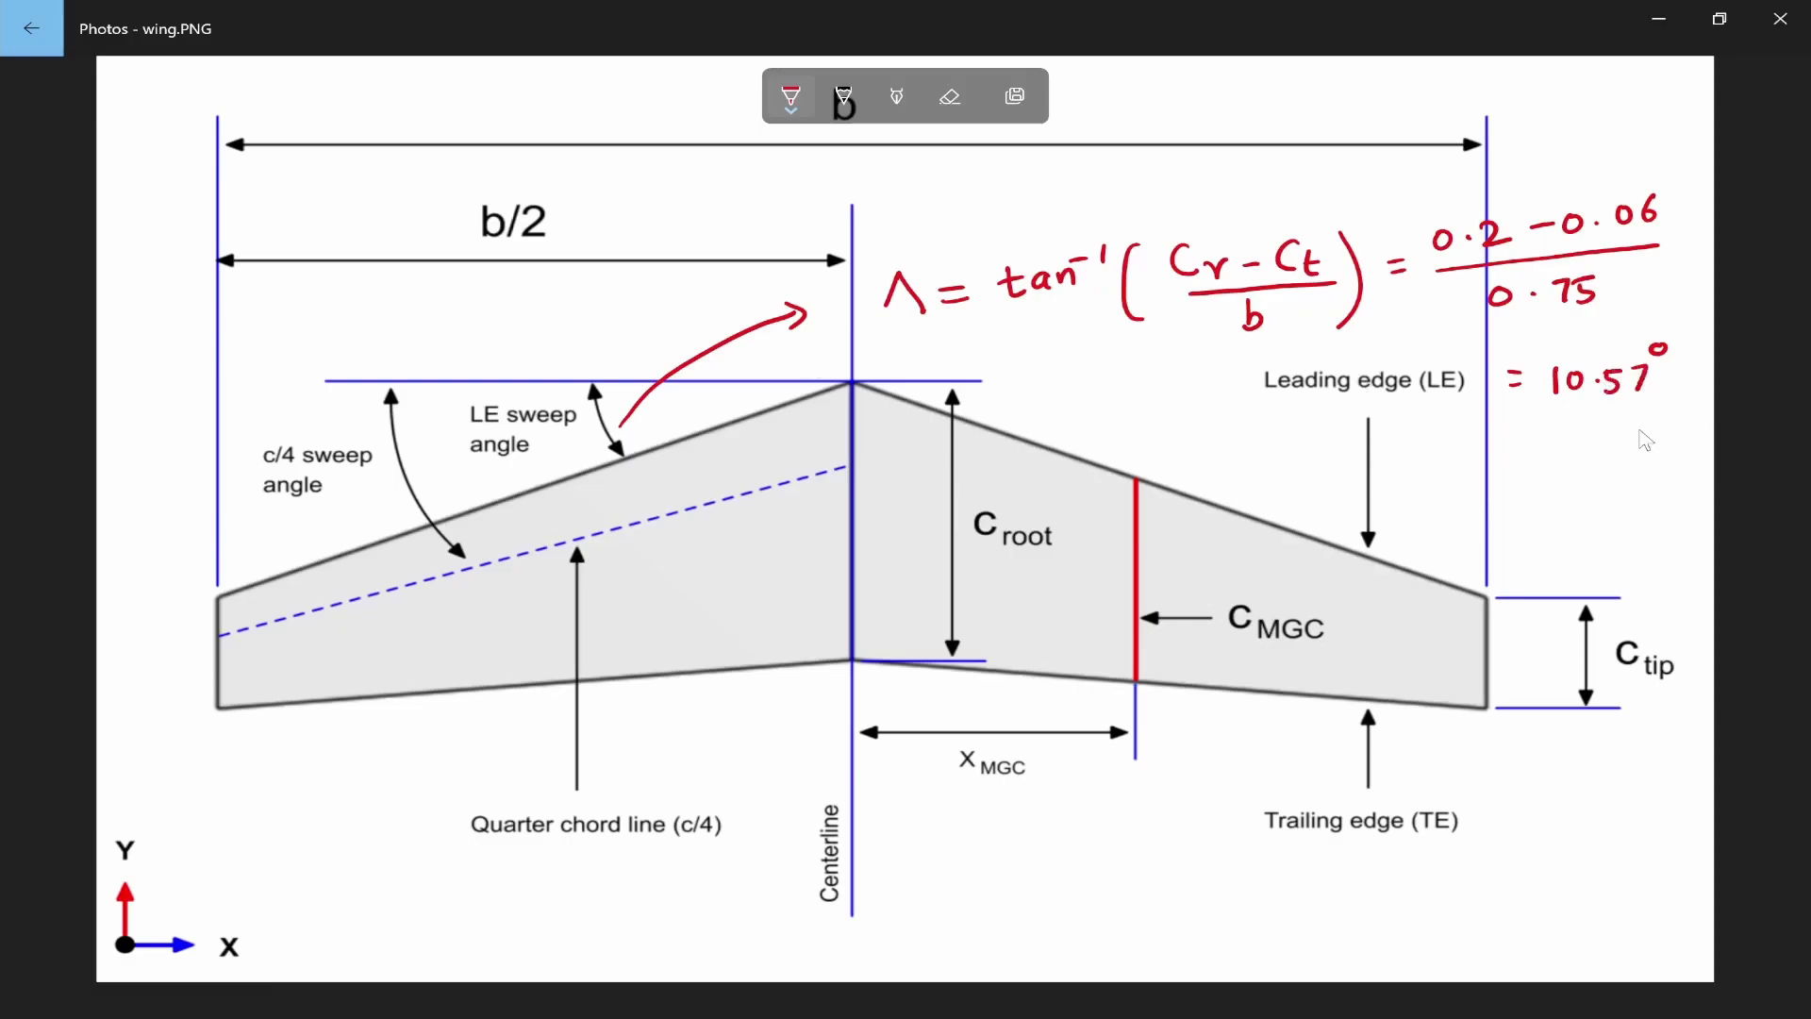
{"action": "key", "text": "alt+Tab"}
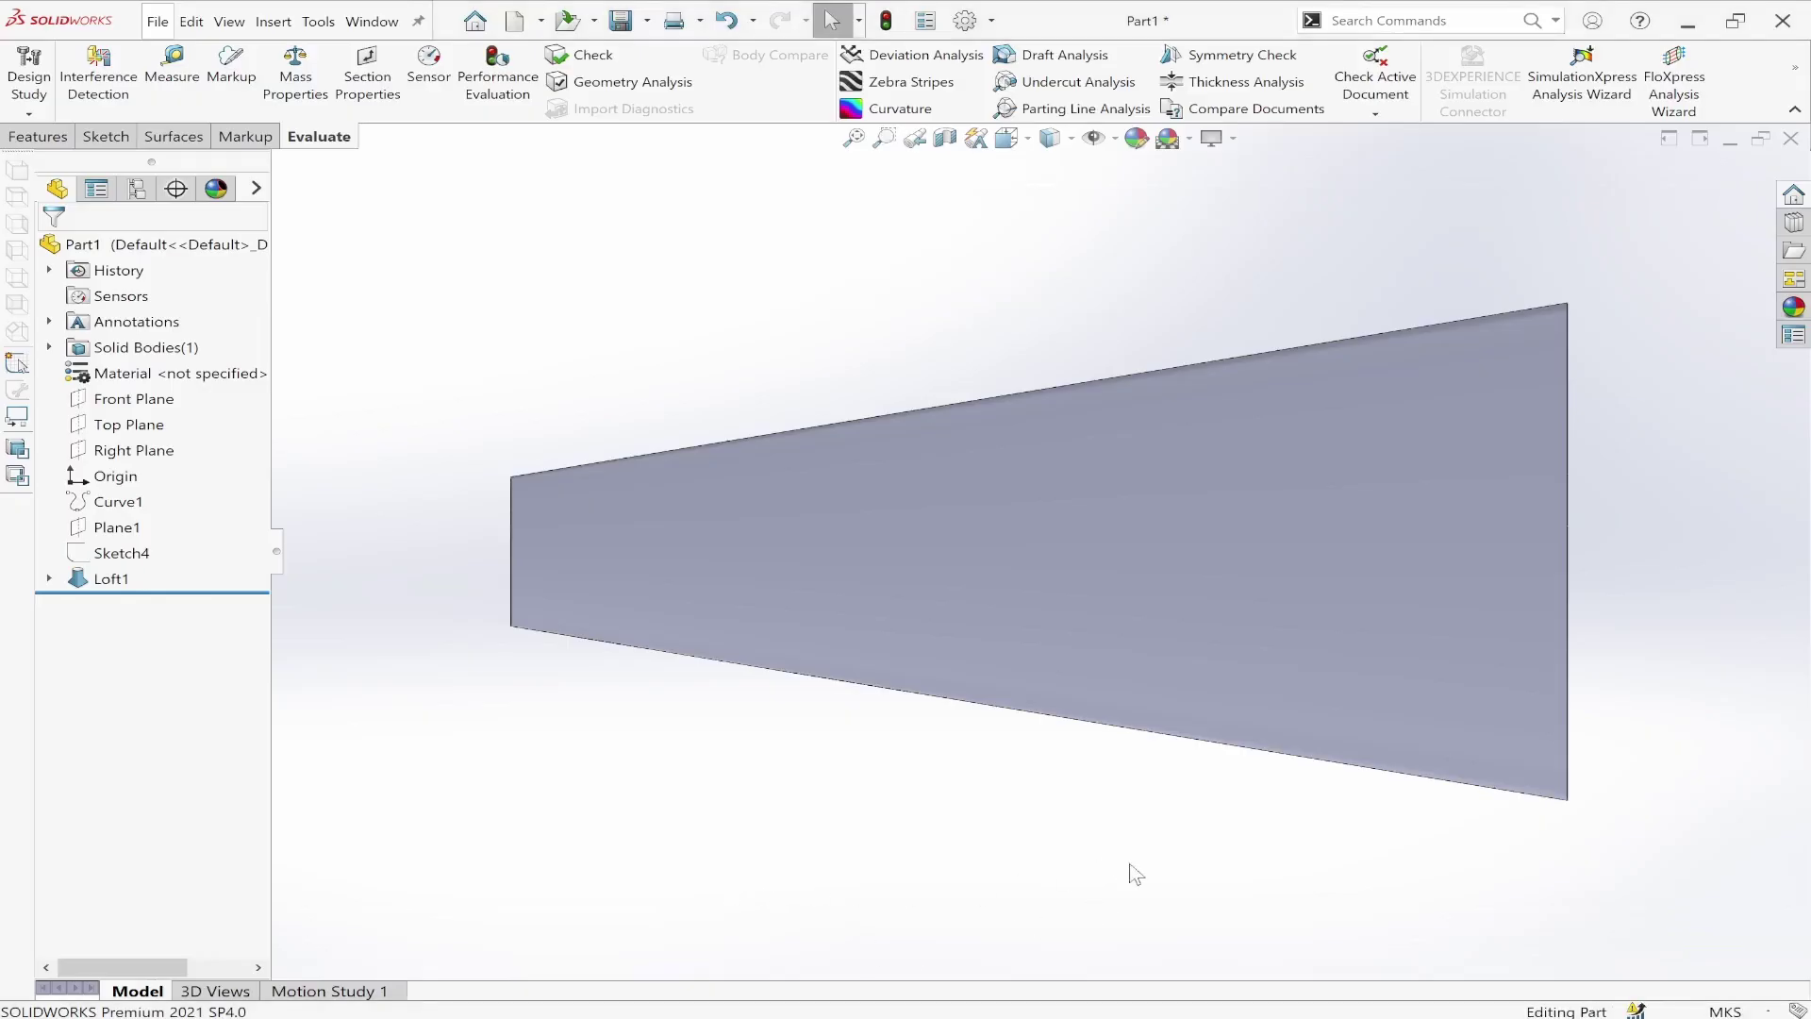
Step: Try to mirror Loft1 as a feature about the Front Plane
{"action": "left_click", "coordinate": [38, 138]}
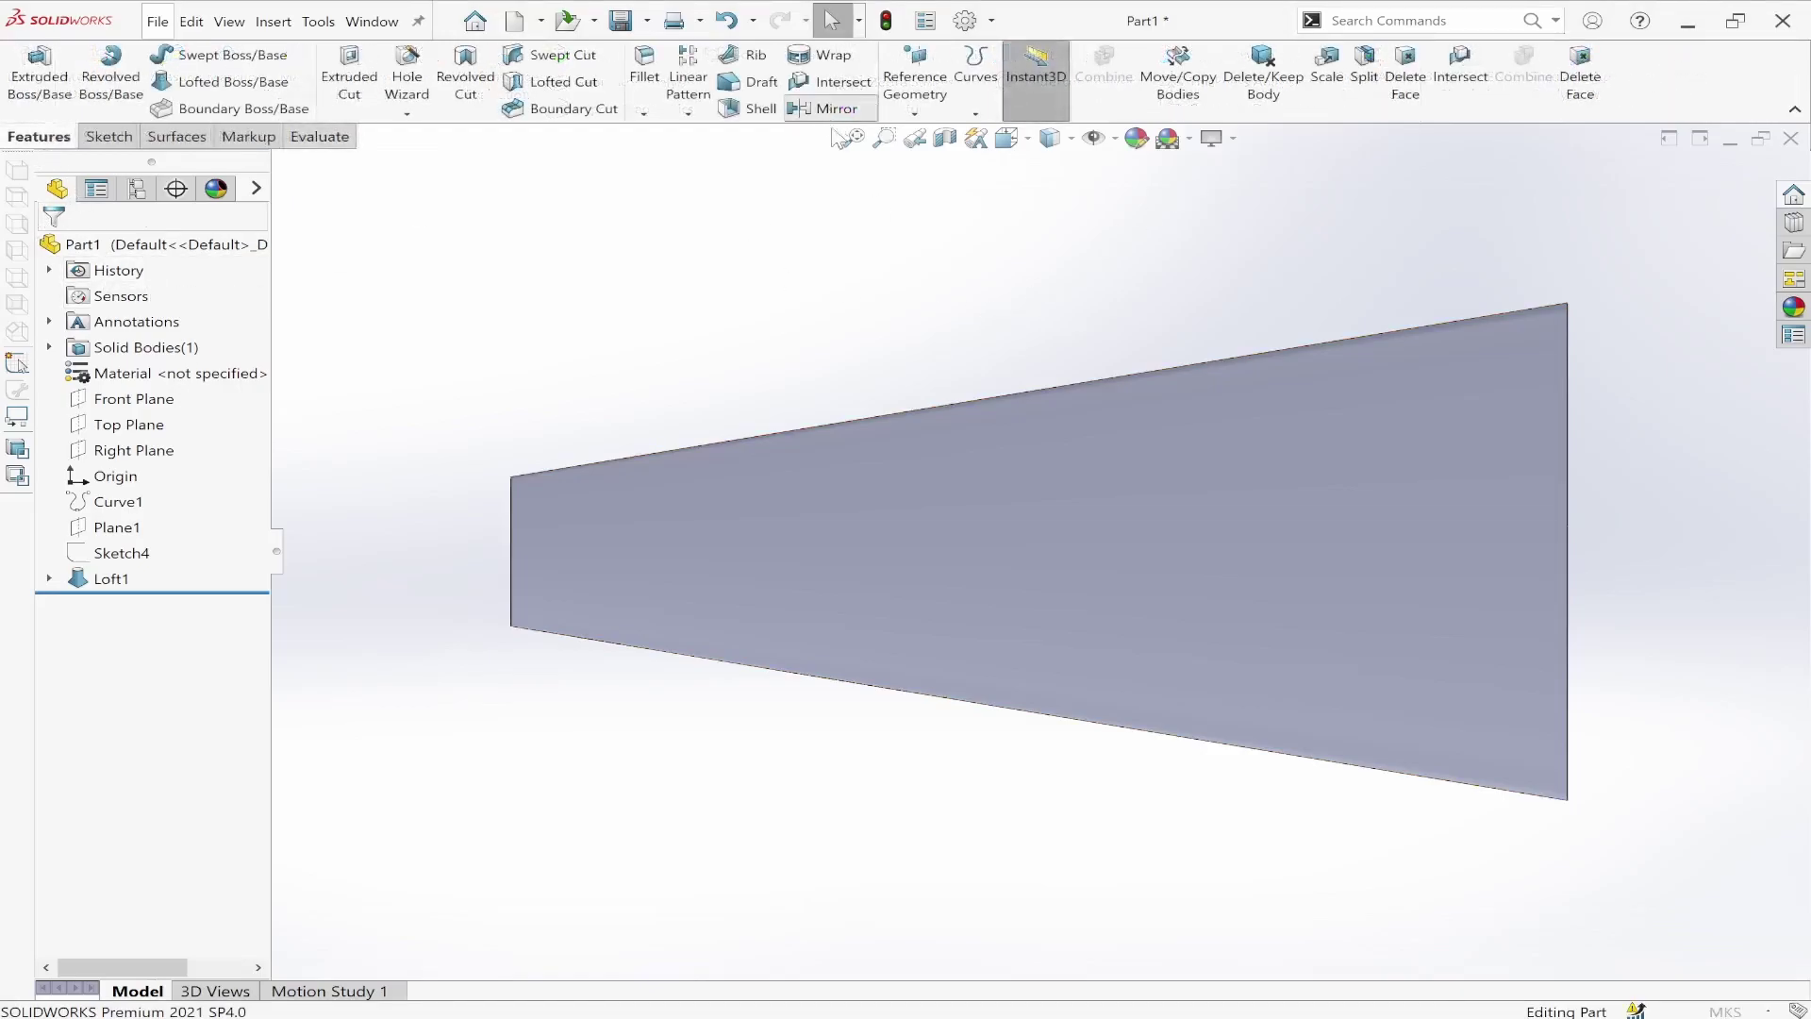
{"action": "left_click", "coordinate": [828, 108]}
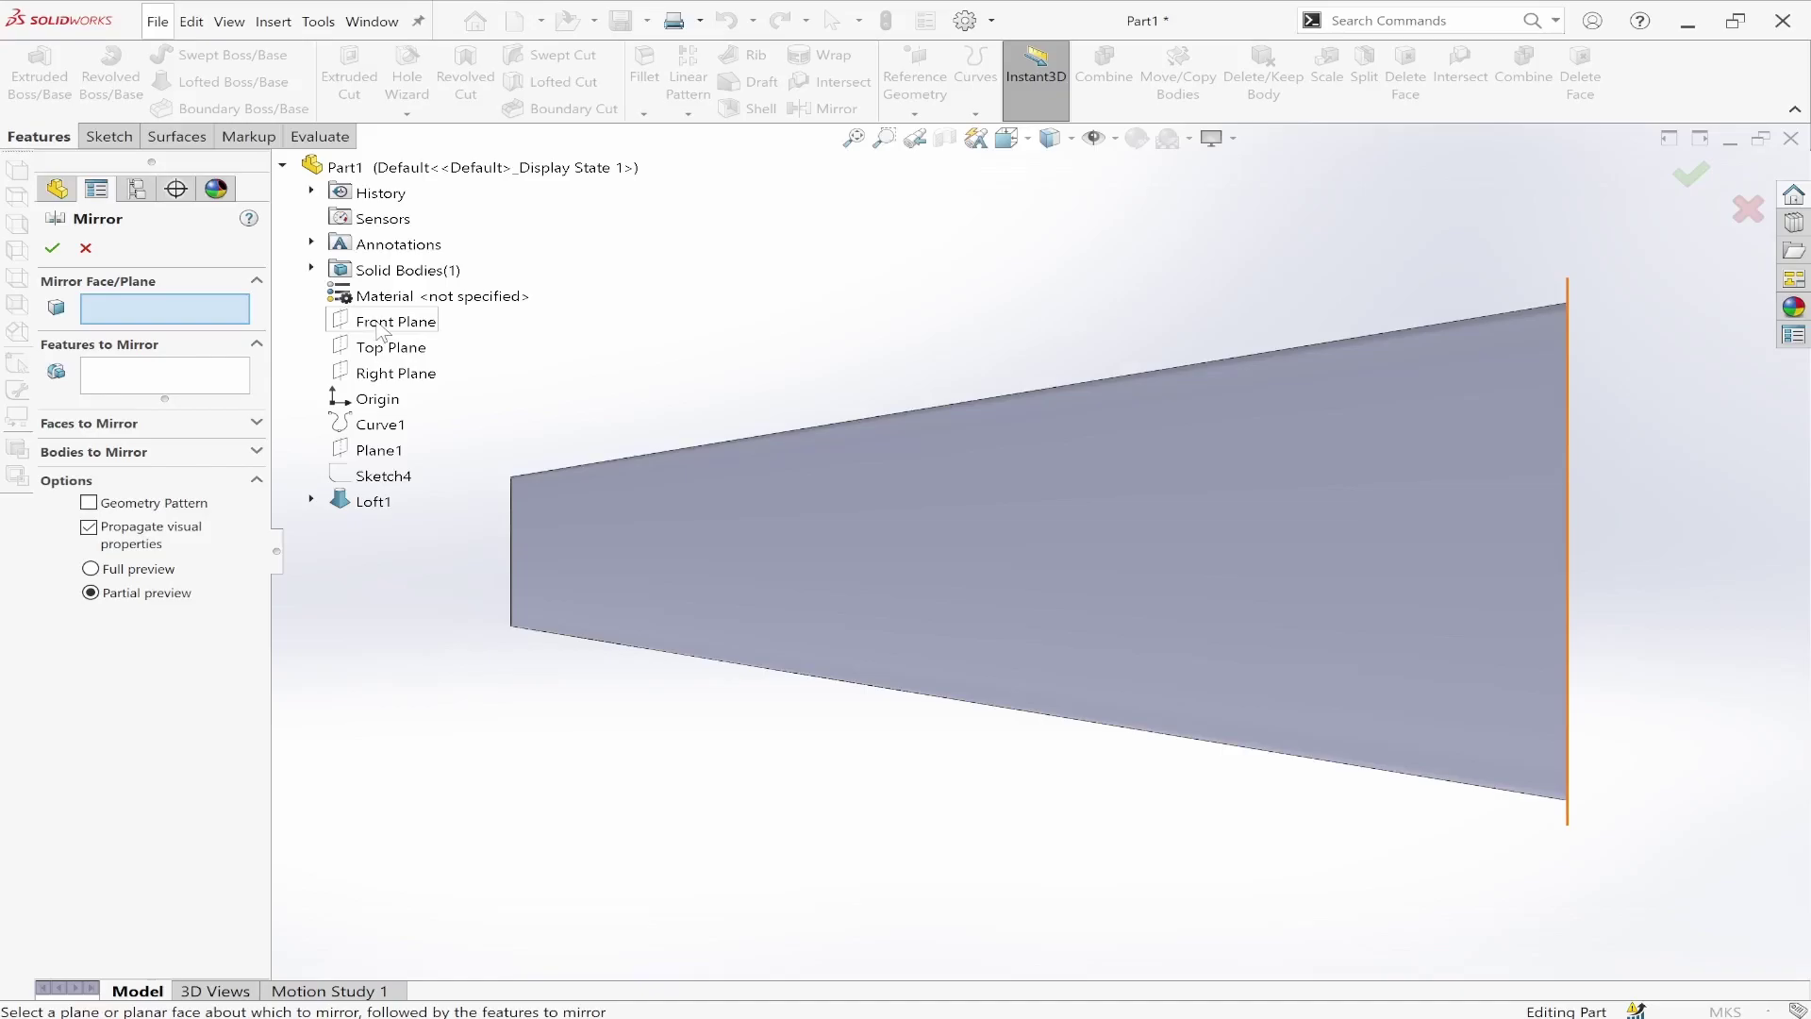
{"action": "left_click", "coordinate": [378, 323]}
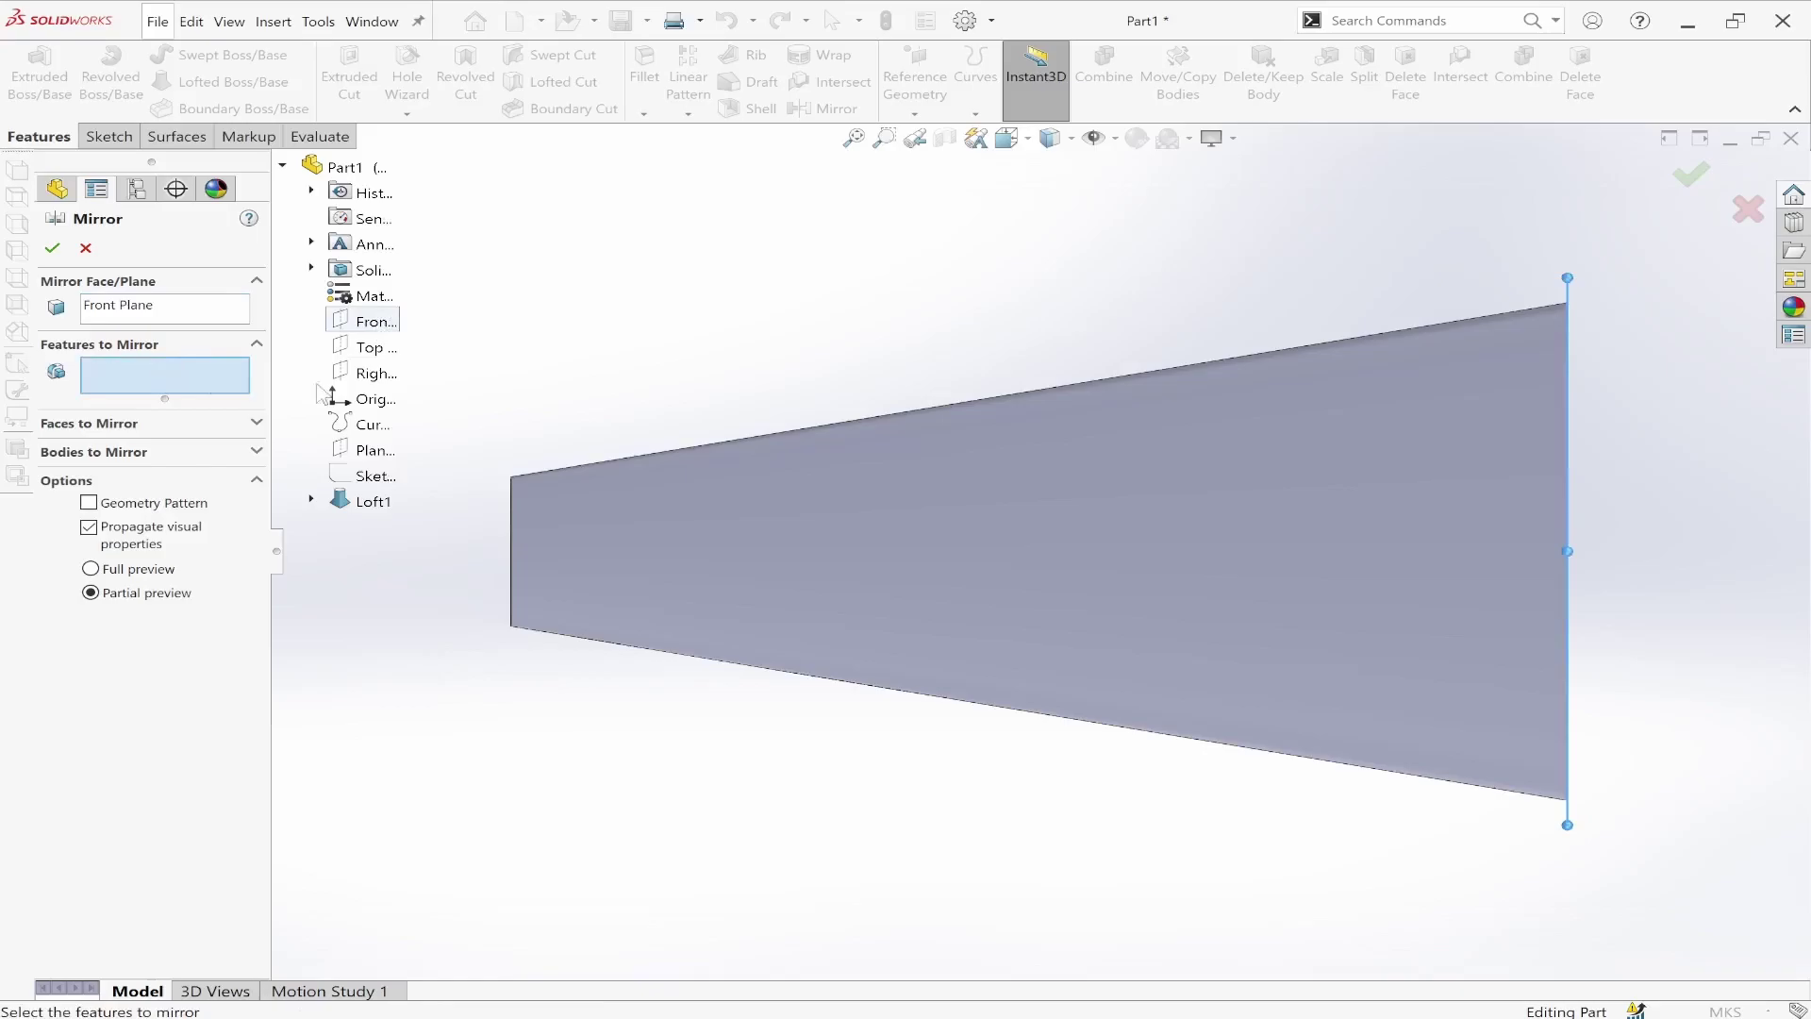
{"action": "left_click", "coordinate": [1127, 566]}
{"action": "scroll", "coordinate": [1358, 639], "scroll_direction": "up", "scroll_amount": 3}
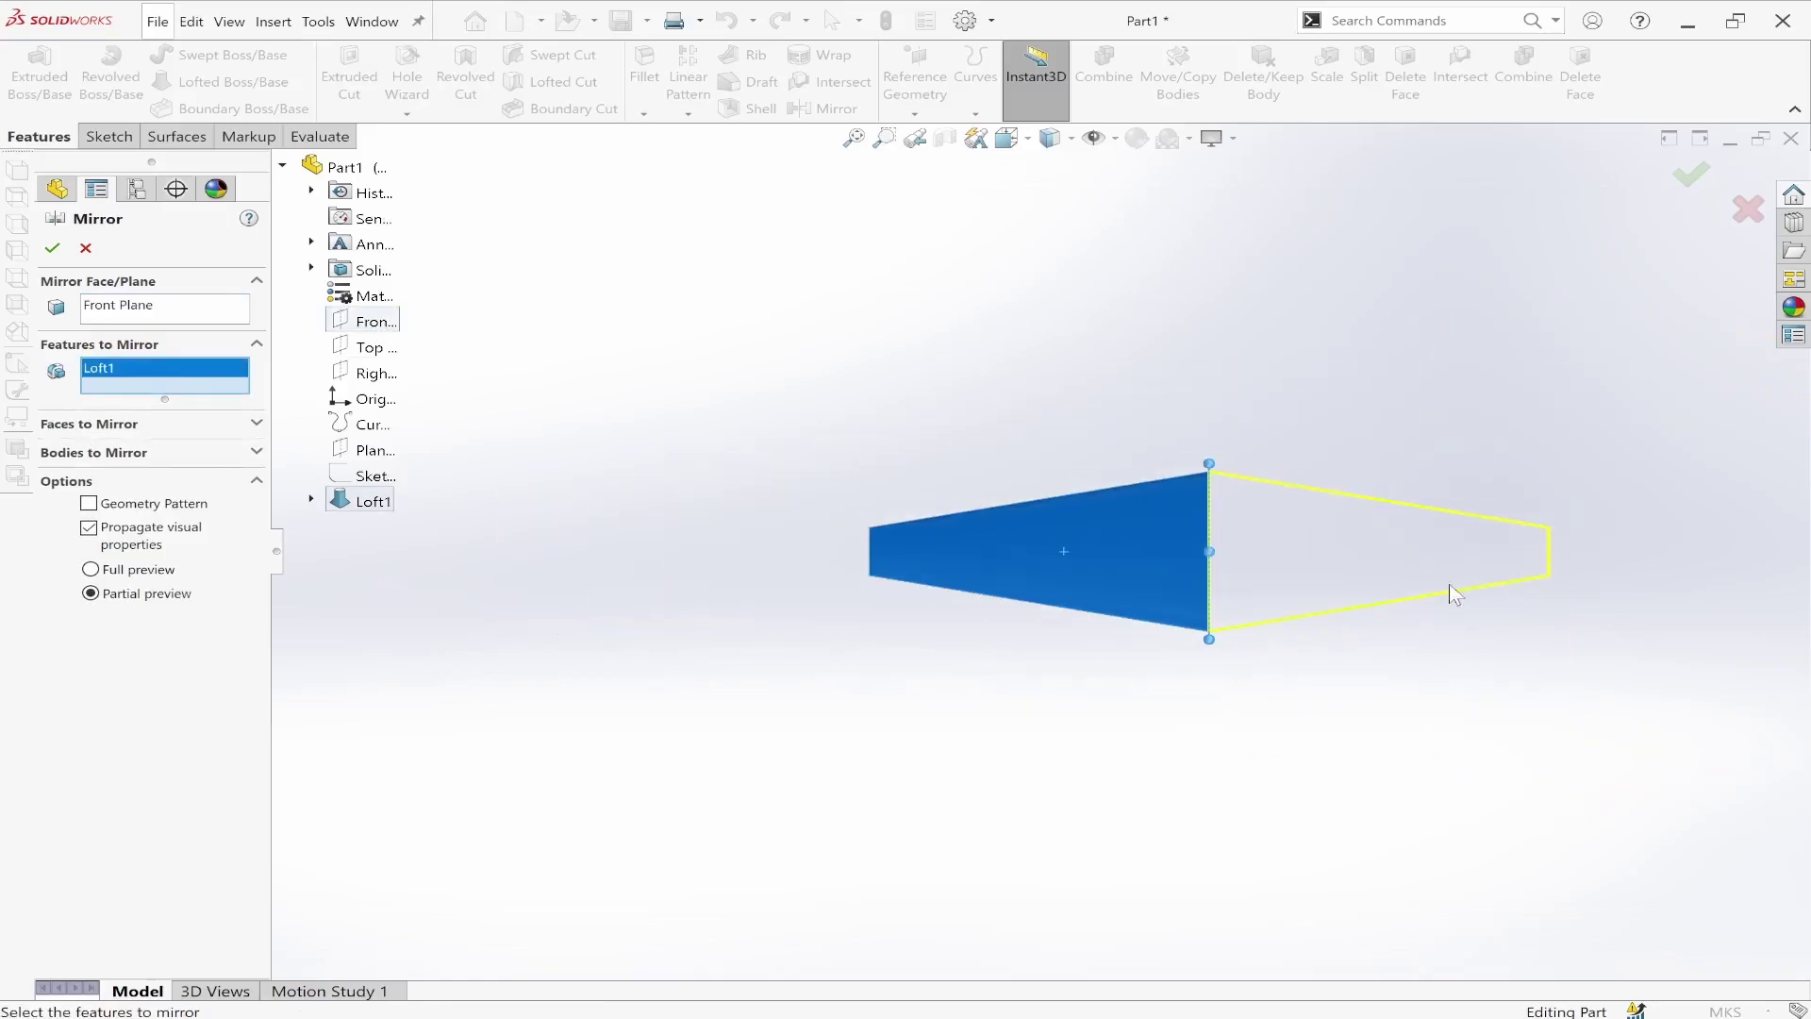
{"action": "left_click", "coordinate": [53, 248]}
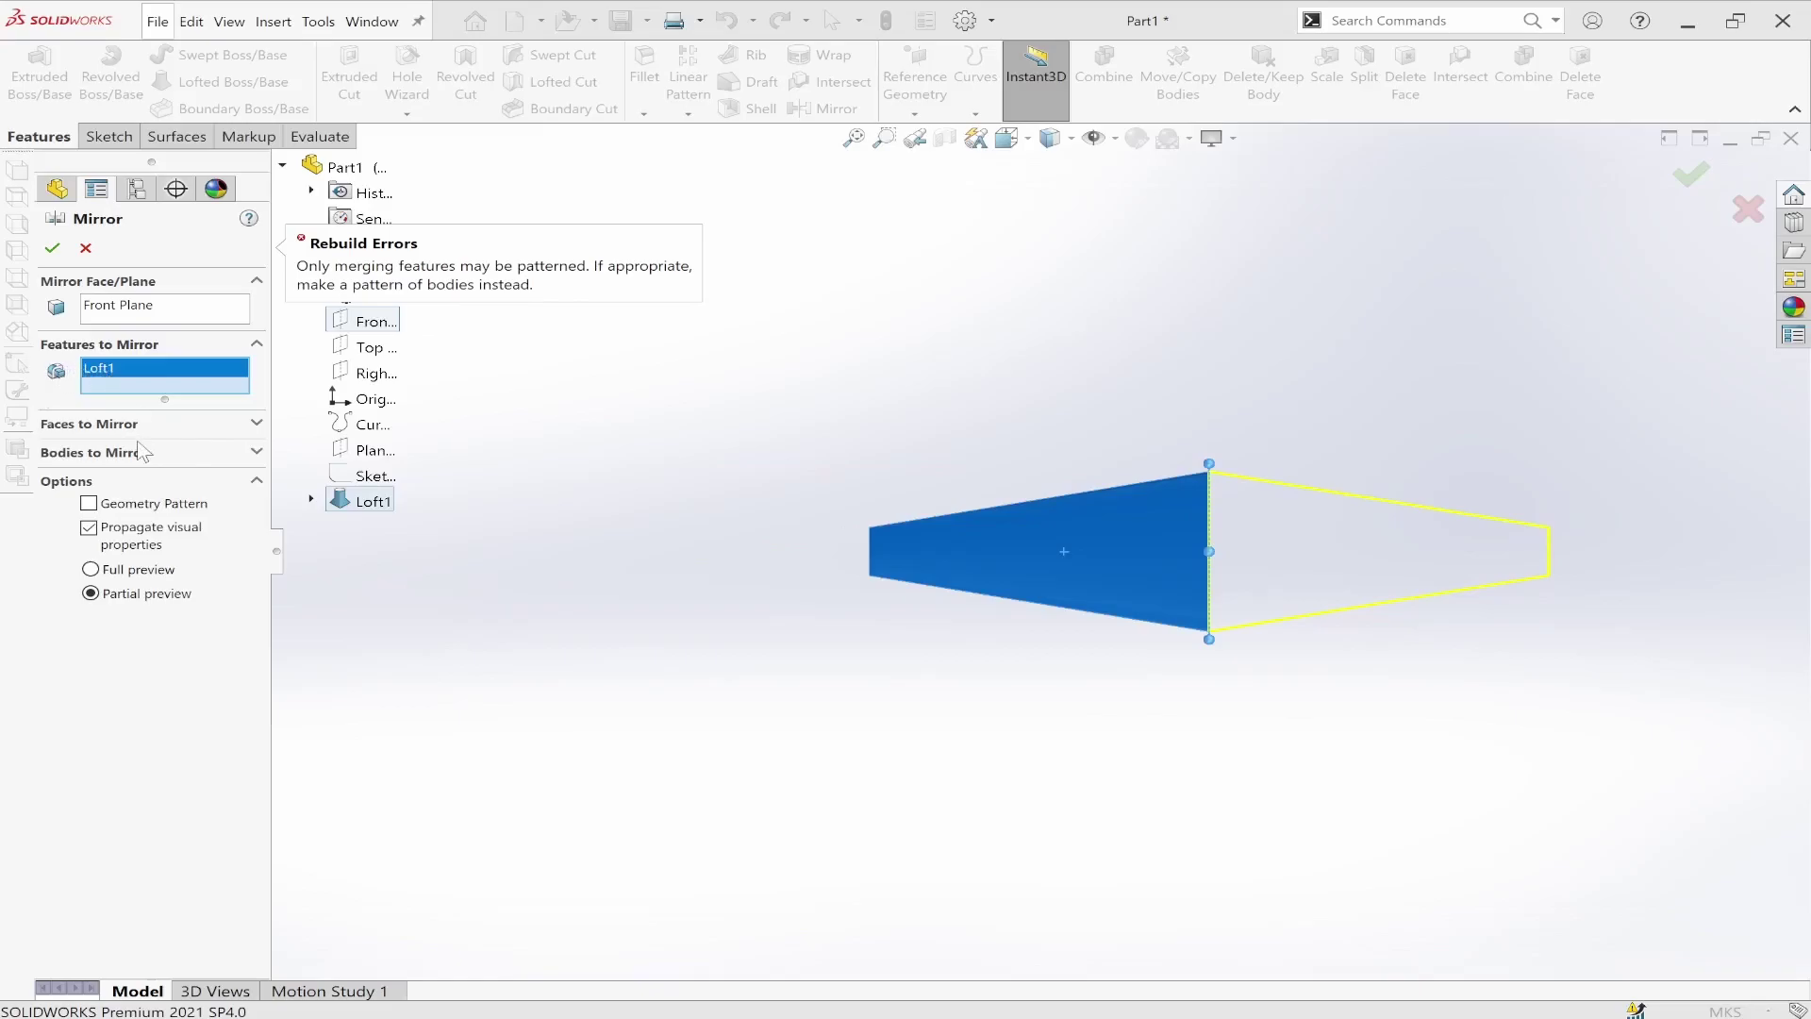
Step: Mirror Loft1 as a body about the Front Plane with Merge solids enabled
{"action": "left_click", "coordinate": [151, 453]}
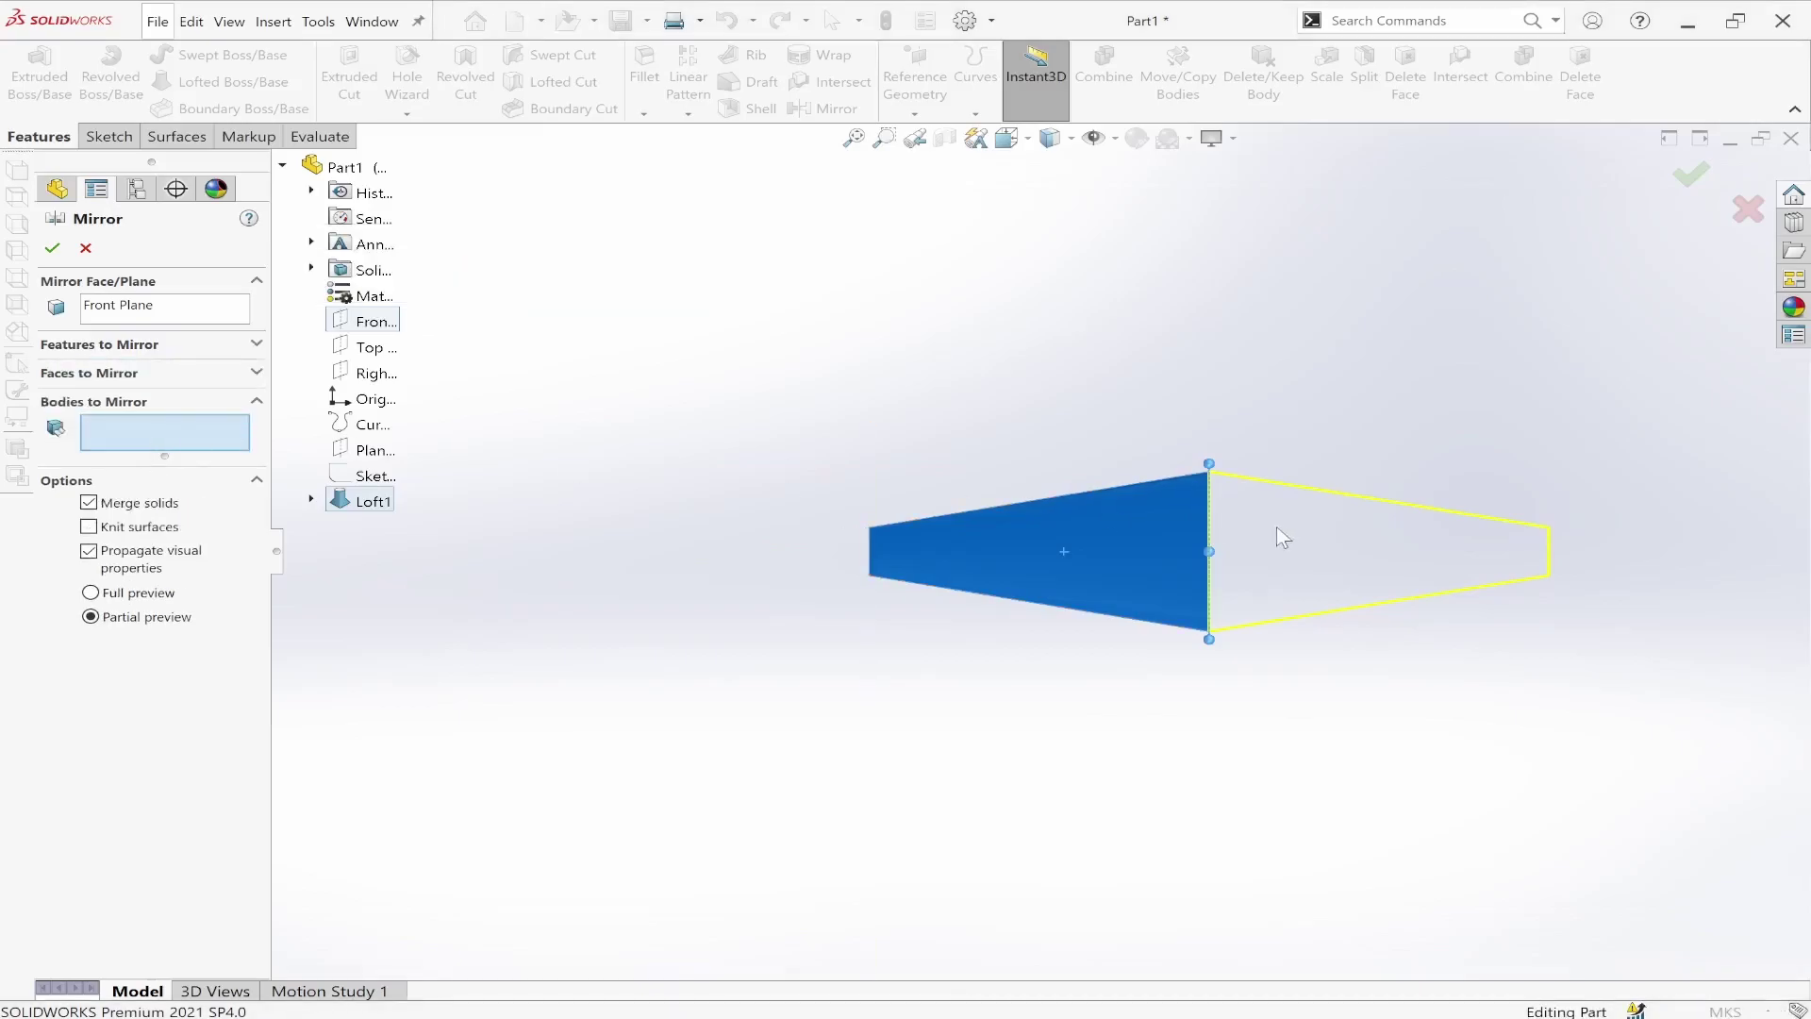
{"action": "left_click", "coordinate": [1129, 543]}
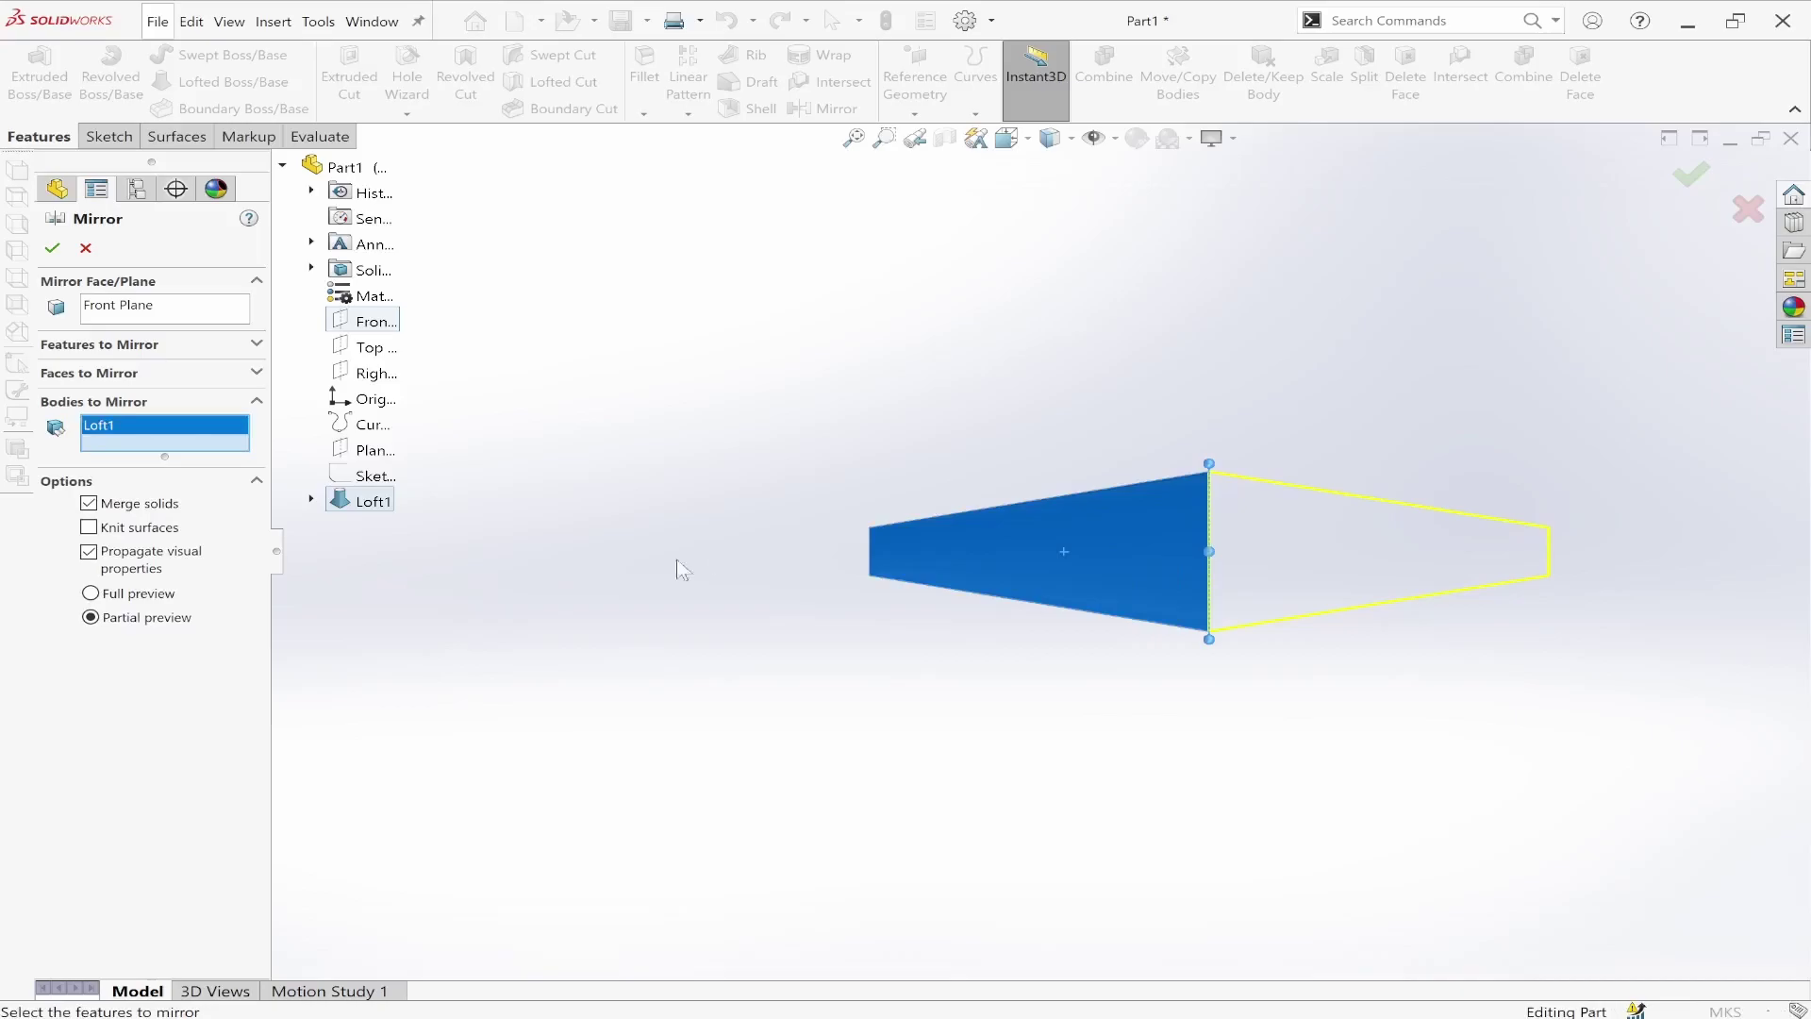
{"action": "left_click", "coordinate": [52, 248]}
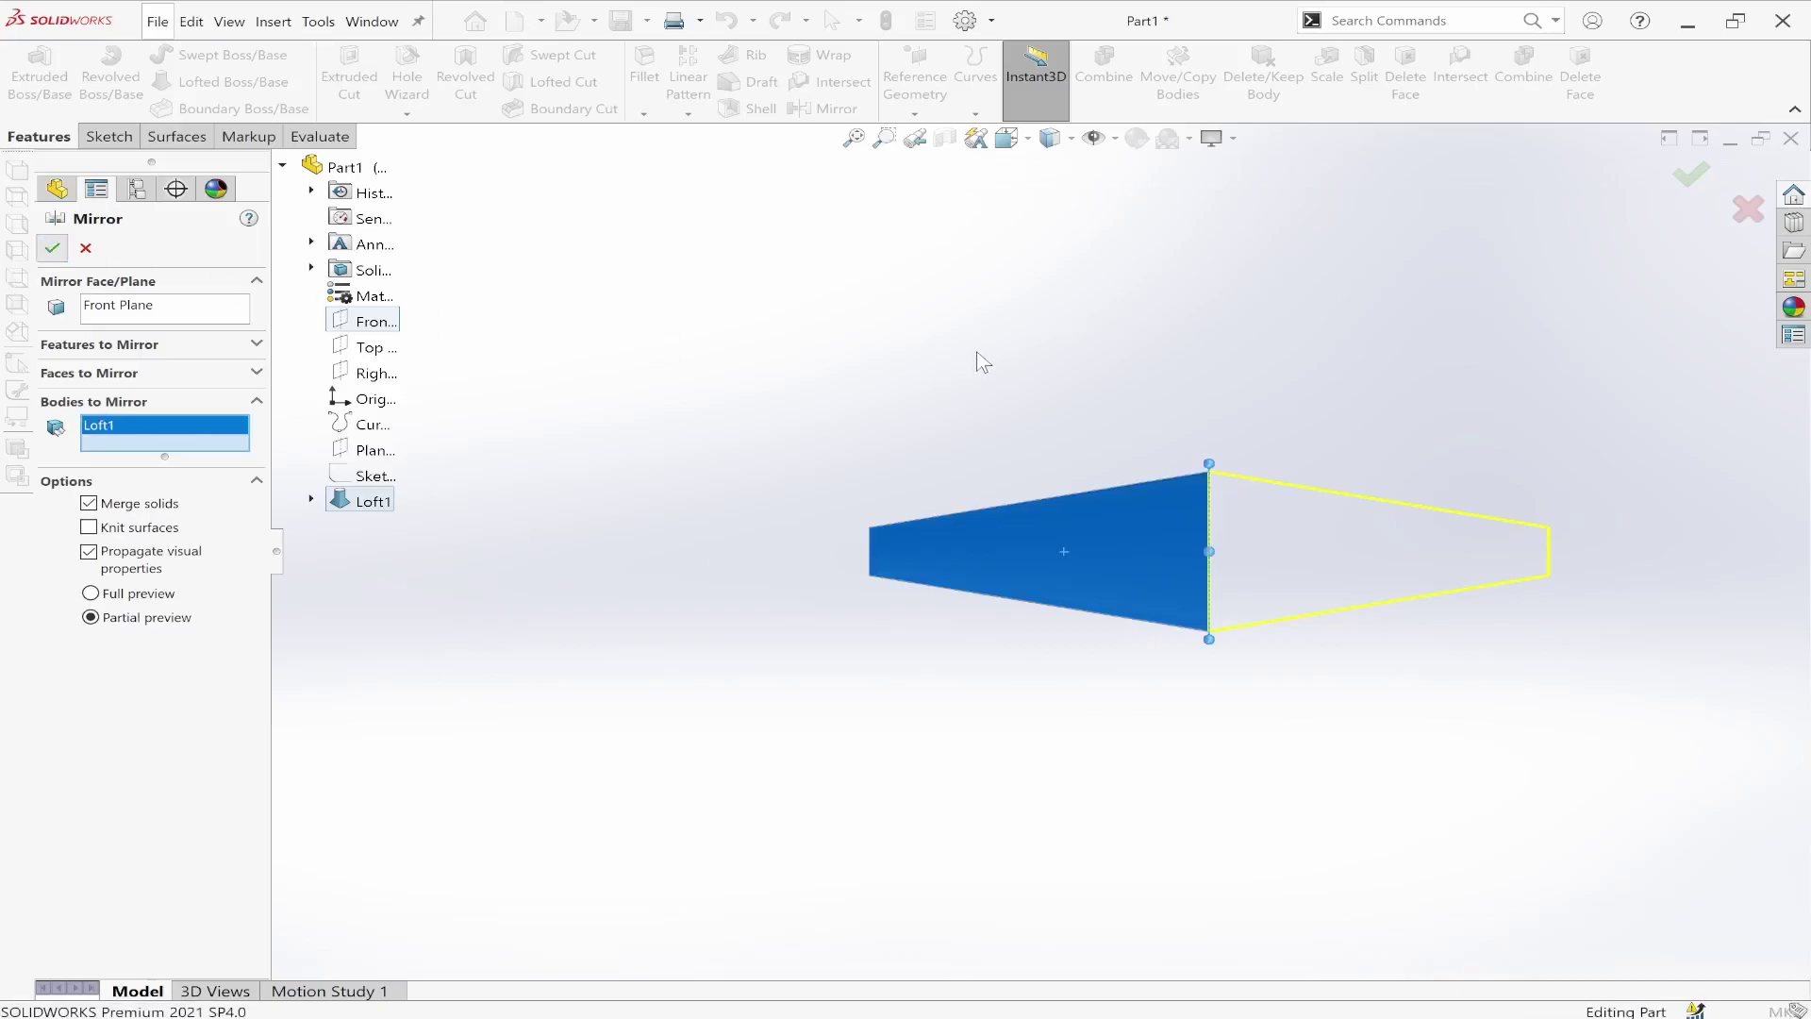
Step: Examine the full-span wing, selecting the faces of both halves to check how they join at the root
{"action": "middle_click_drag", "start_coordinate": [1210, 691], "coordinate": [1318, 653]}
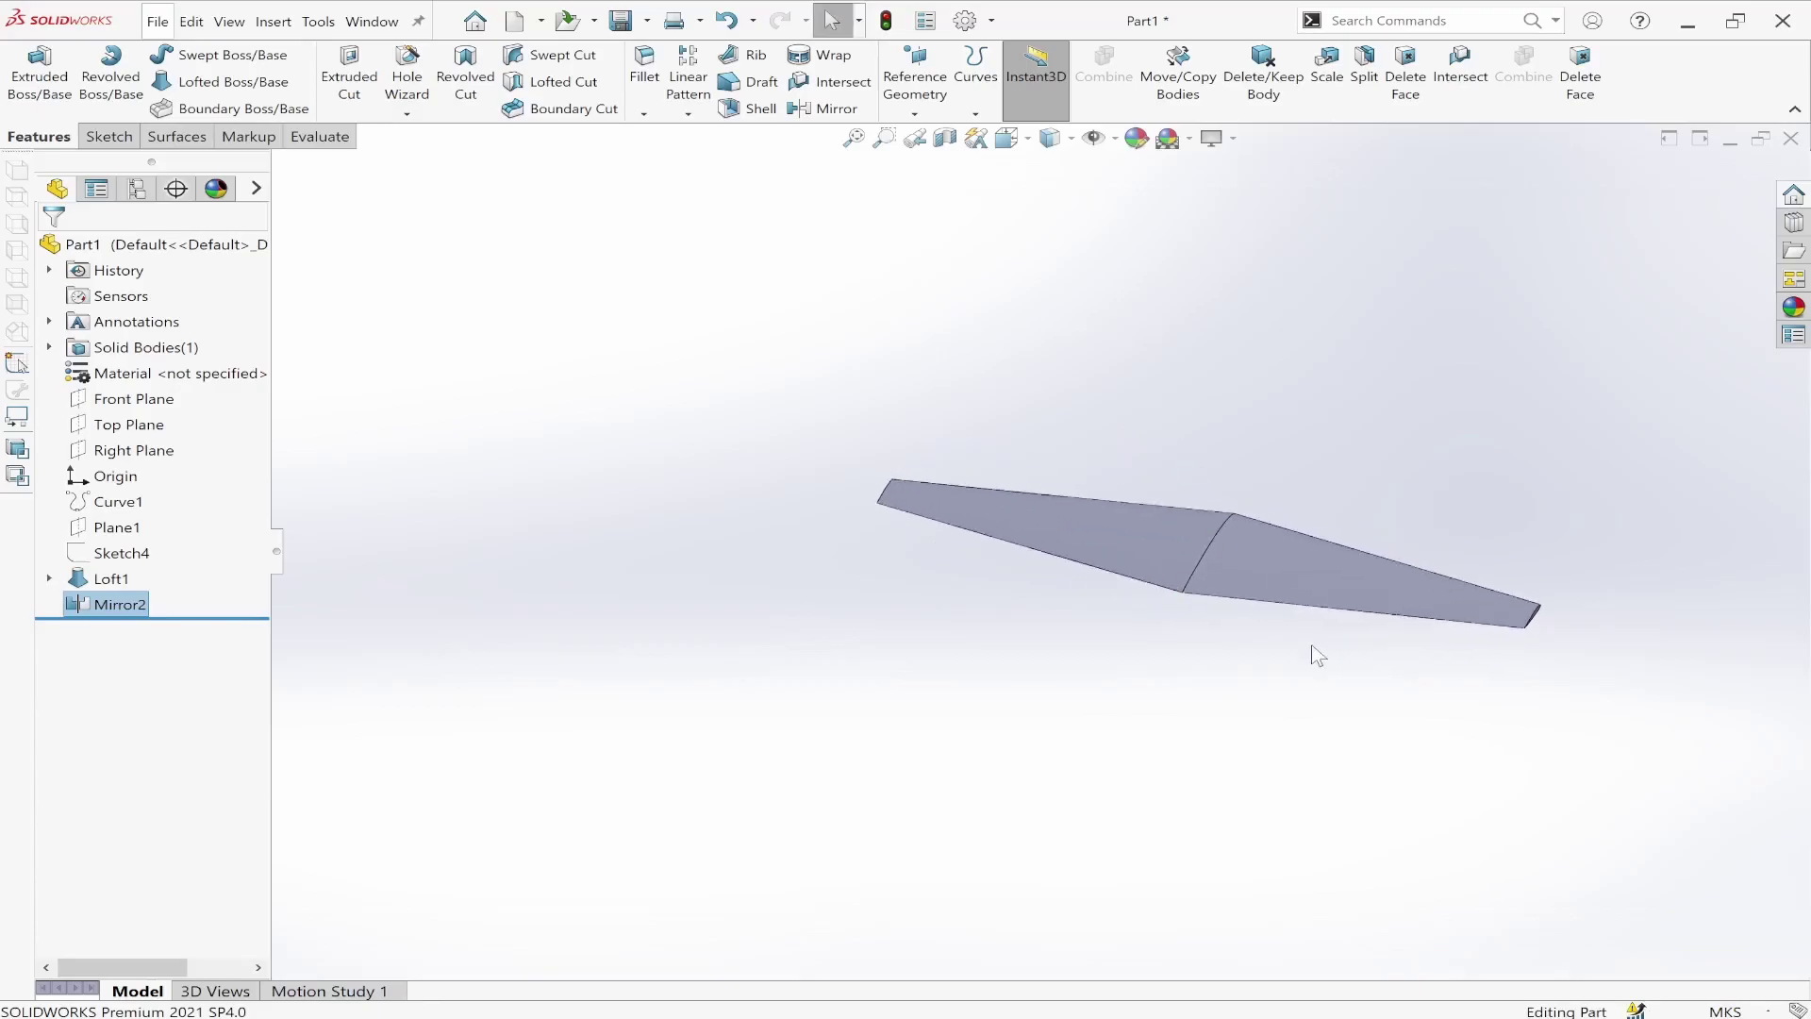
{"action": "scroll", "coordinate": [1318, 655], "scroll_direction": "down", "scroll_amount": 5}
{"action": "scroll", "coordinate": [970, 481], "scroll_direction": "up", "scroll_amount": 5}
{"action": "middle_click_drag", "start_coordinate": [1027, 422], "coordinate": [1044, 443]}
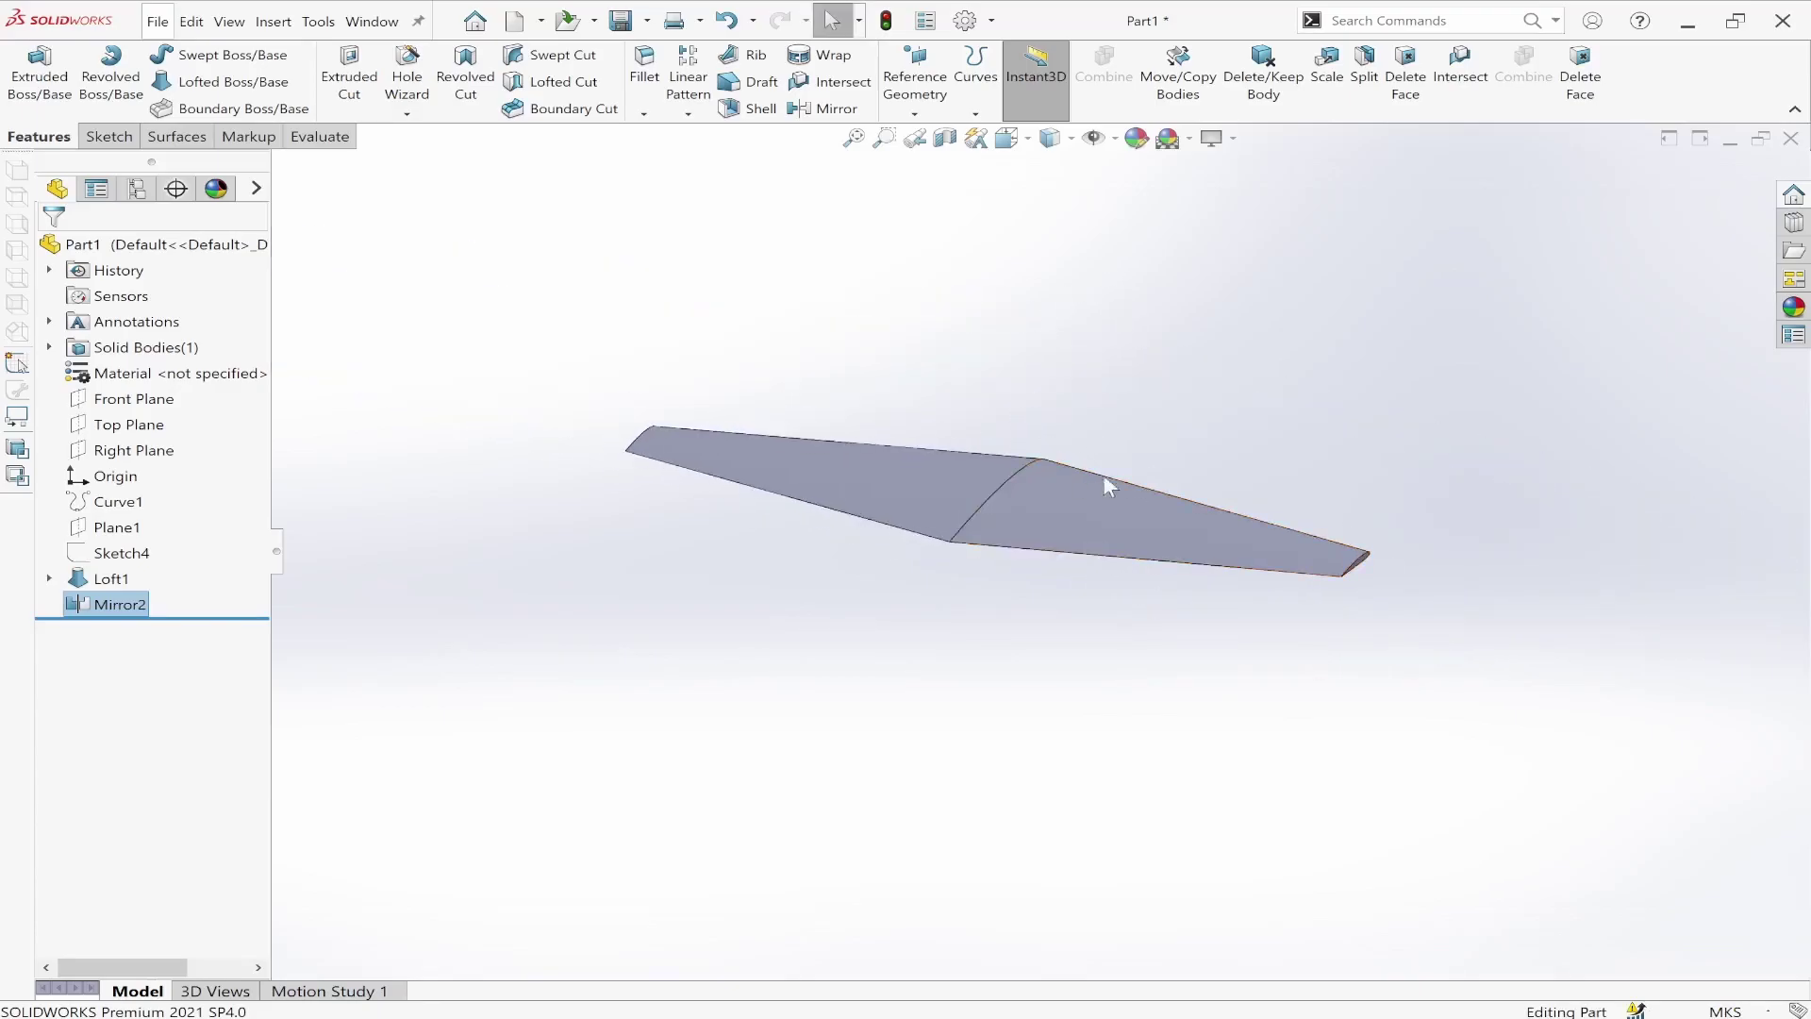
{"action": "left_click", "coordinate": [909, 478]}
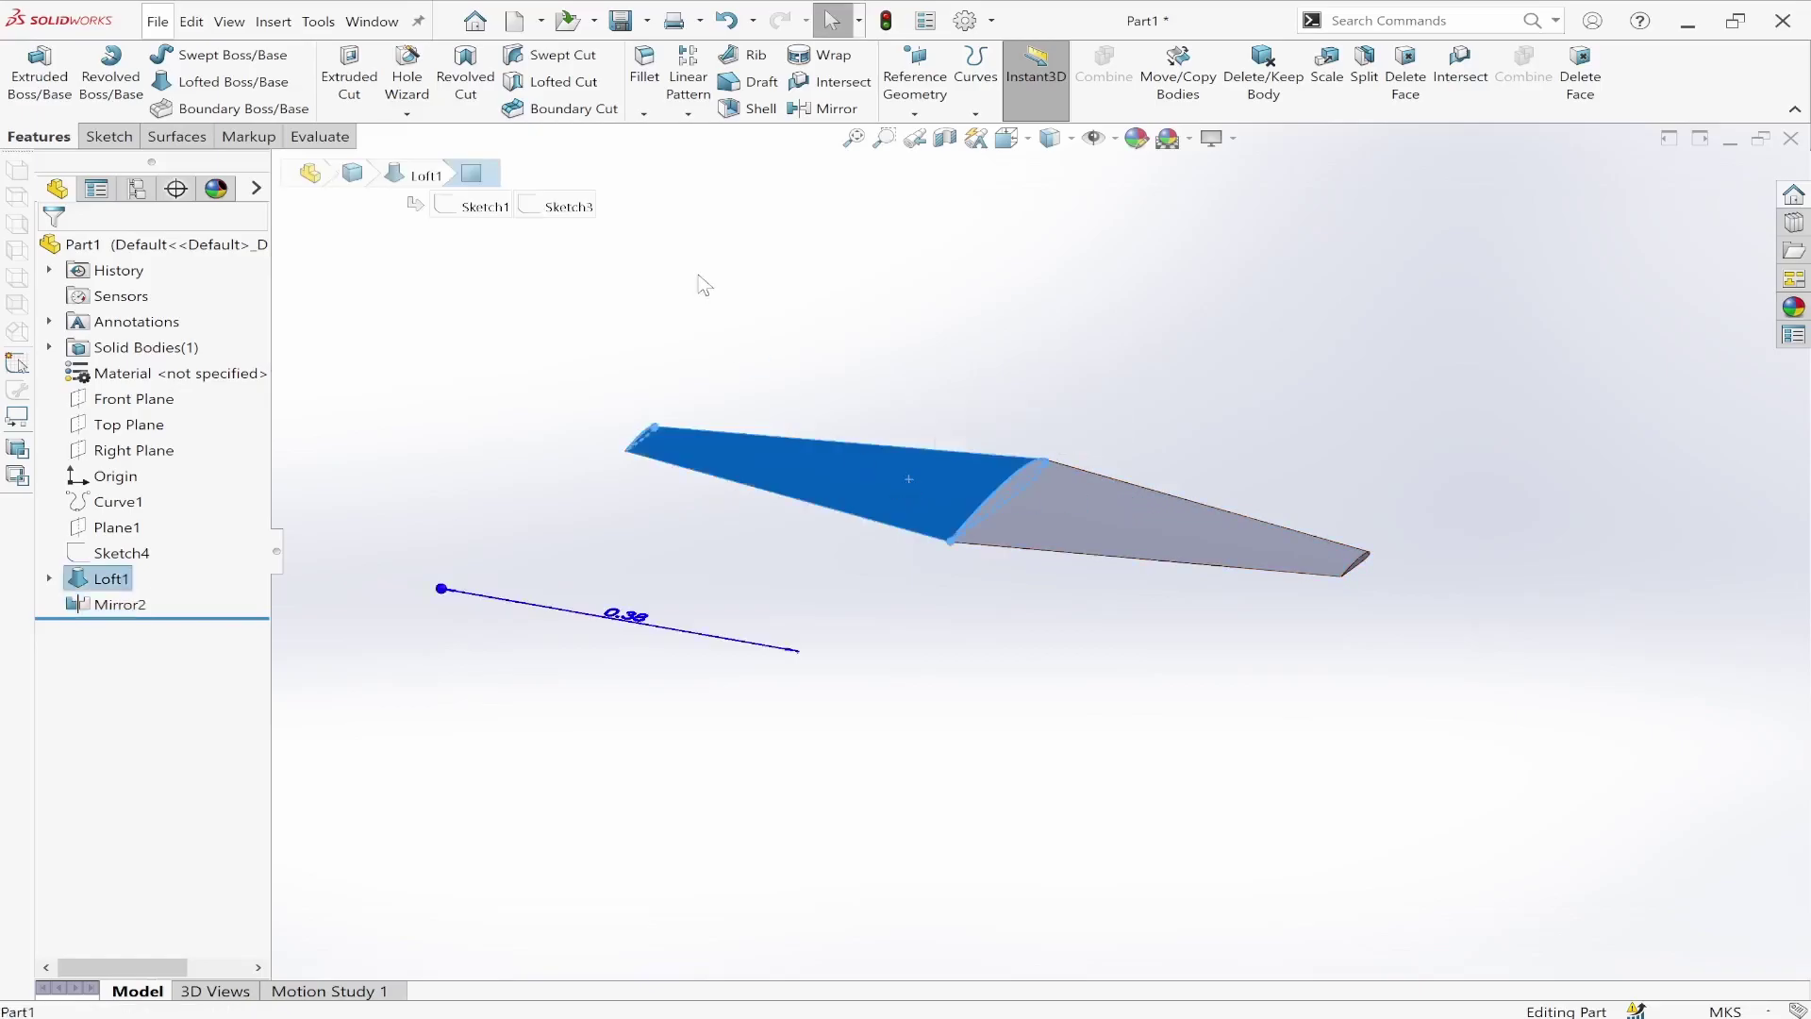
{"action": "left_click", "coordinate": [703, 286]}
{"action": "left_click", "coordinate": [900, 468]}
{"action": "left_click", "coordinate": [1091, 517]}
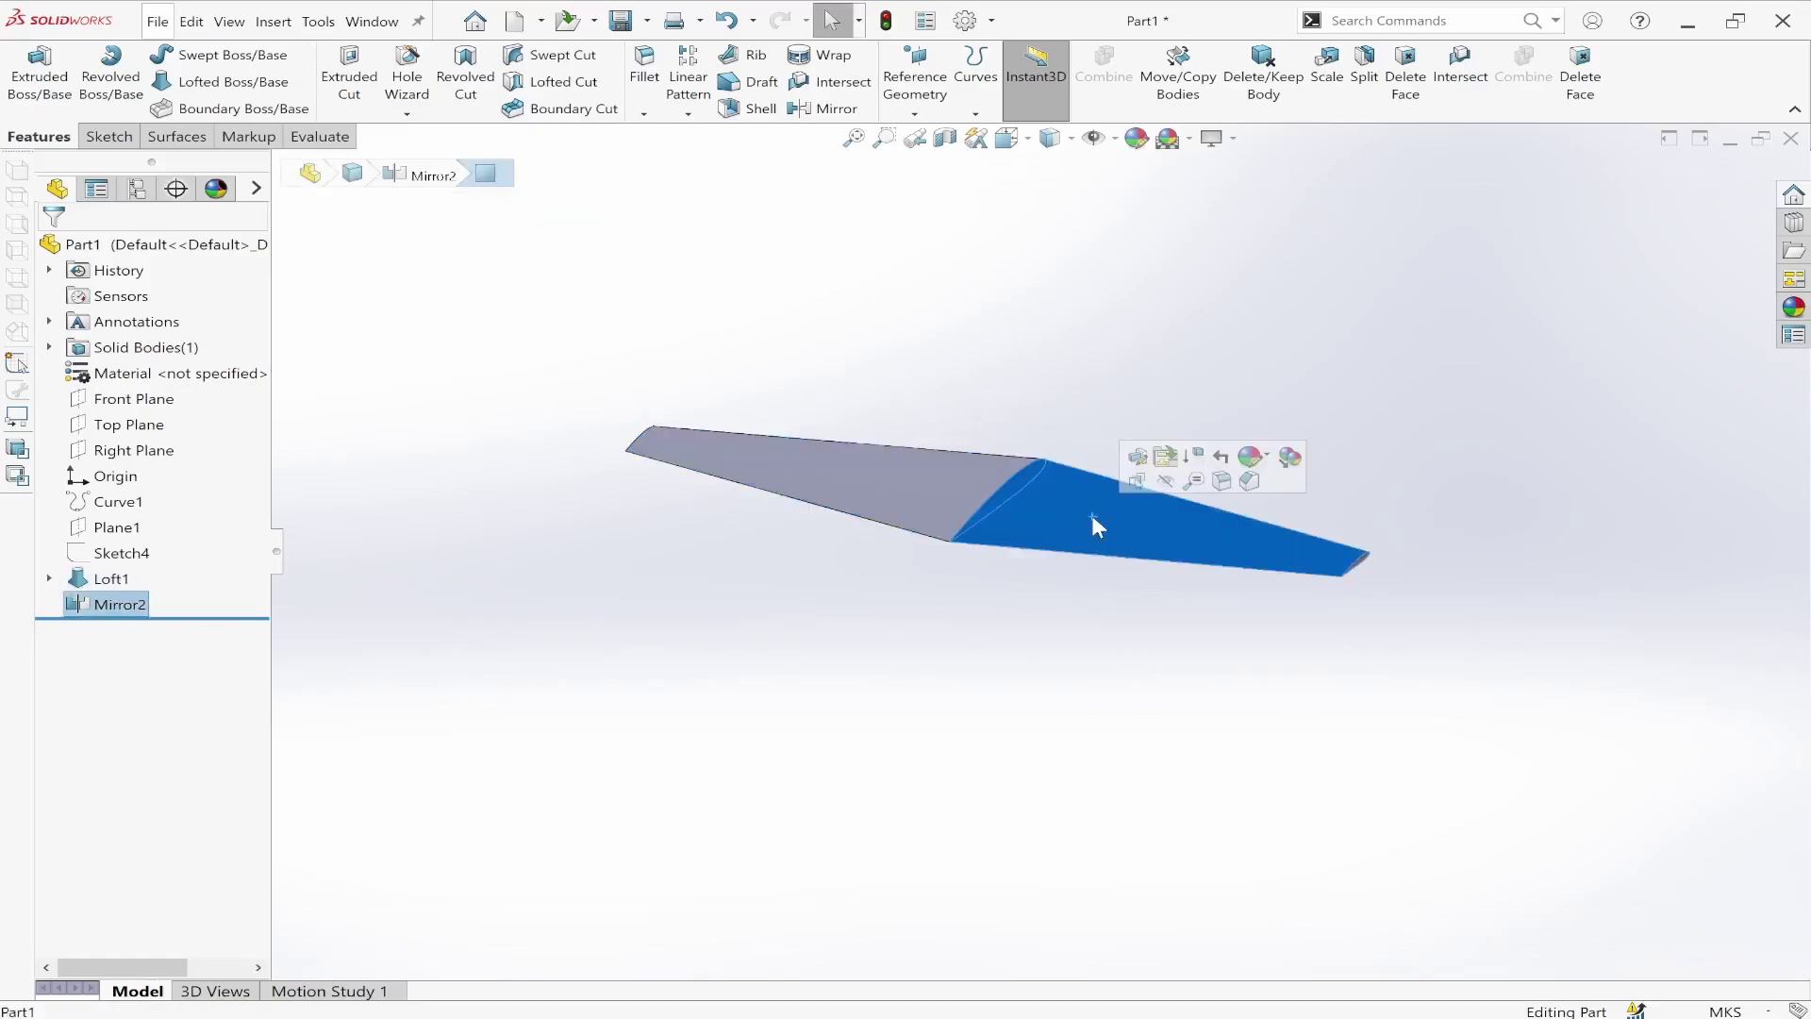
{"action": "left_click", "coordinate": [847, 479]}
{"action": "left_click", "coordinate": [744, 306]}
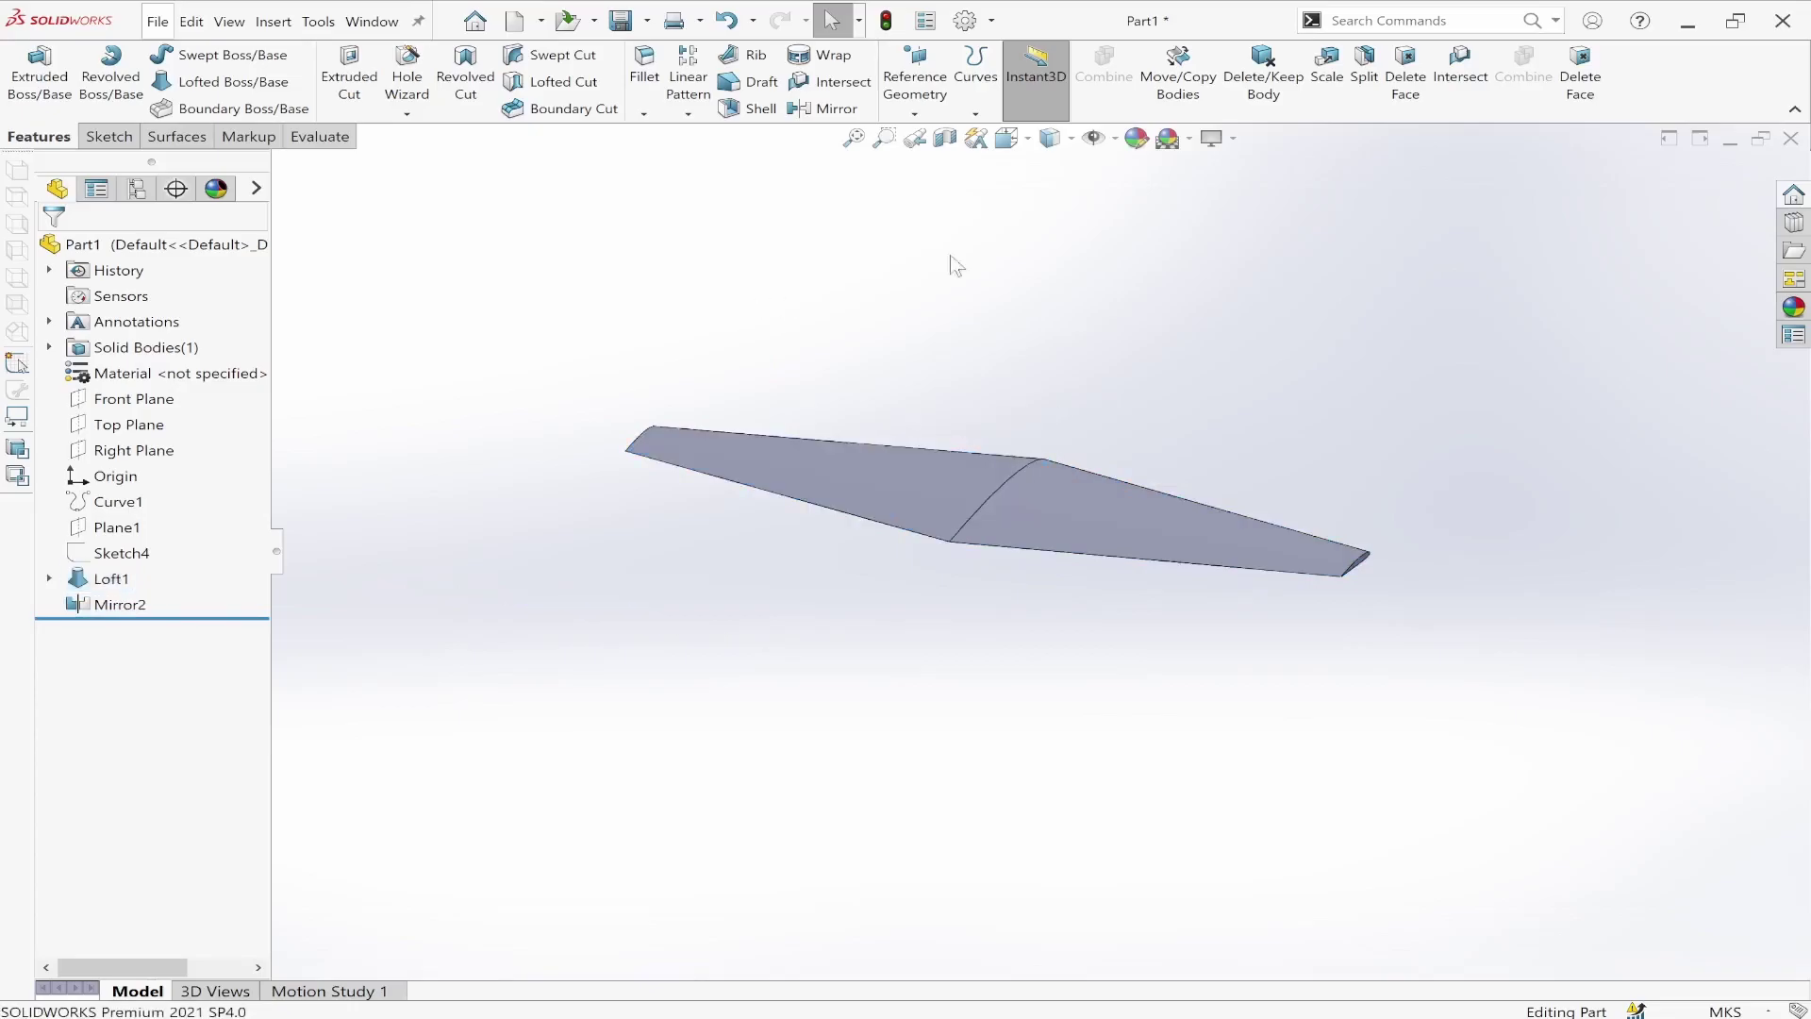
{"action": "left_click_drag", "start_coordinate": [476, 296], "coordinate": [634, 382]}
Step: Review the merge and knit options of the Mirror2 feature
{"action": "left_click", "coordinate": [114, 608]}
{"action": "left_click", "coordinate": [128, 562]}
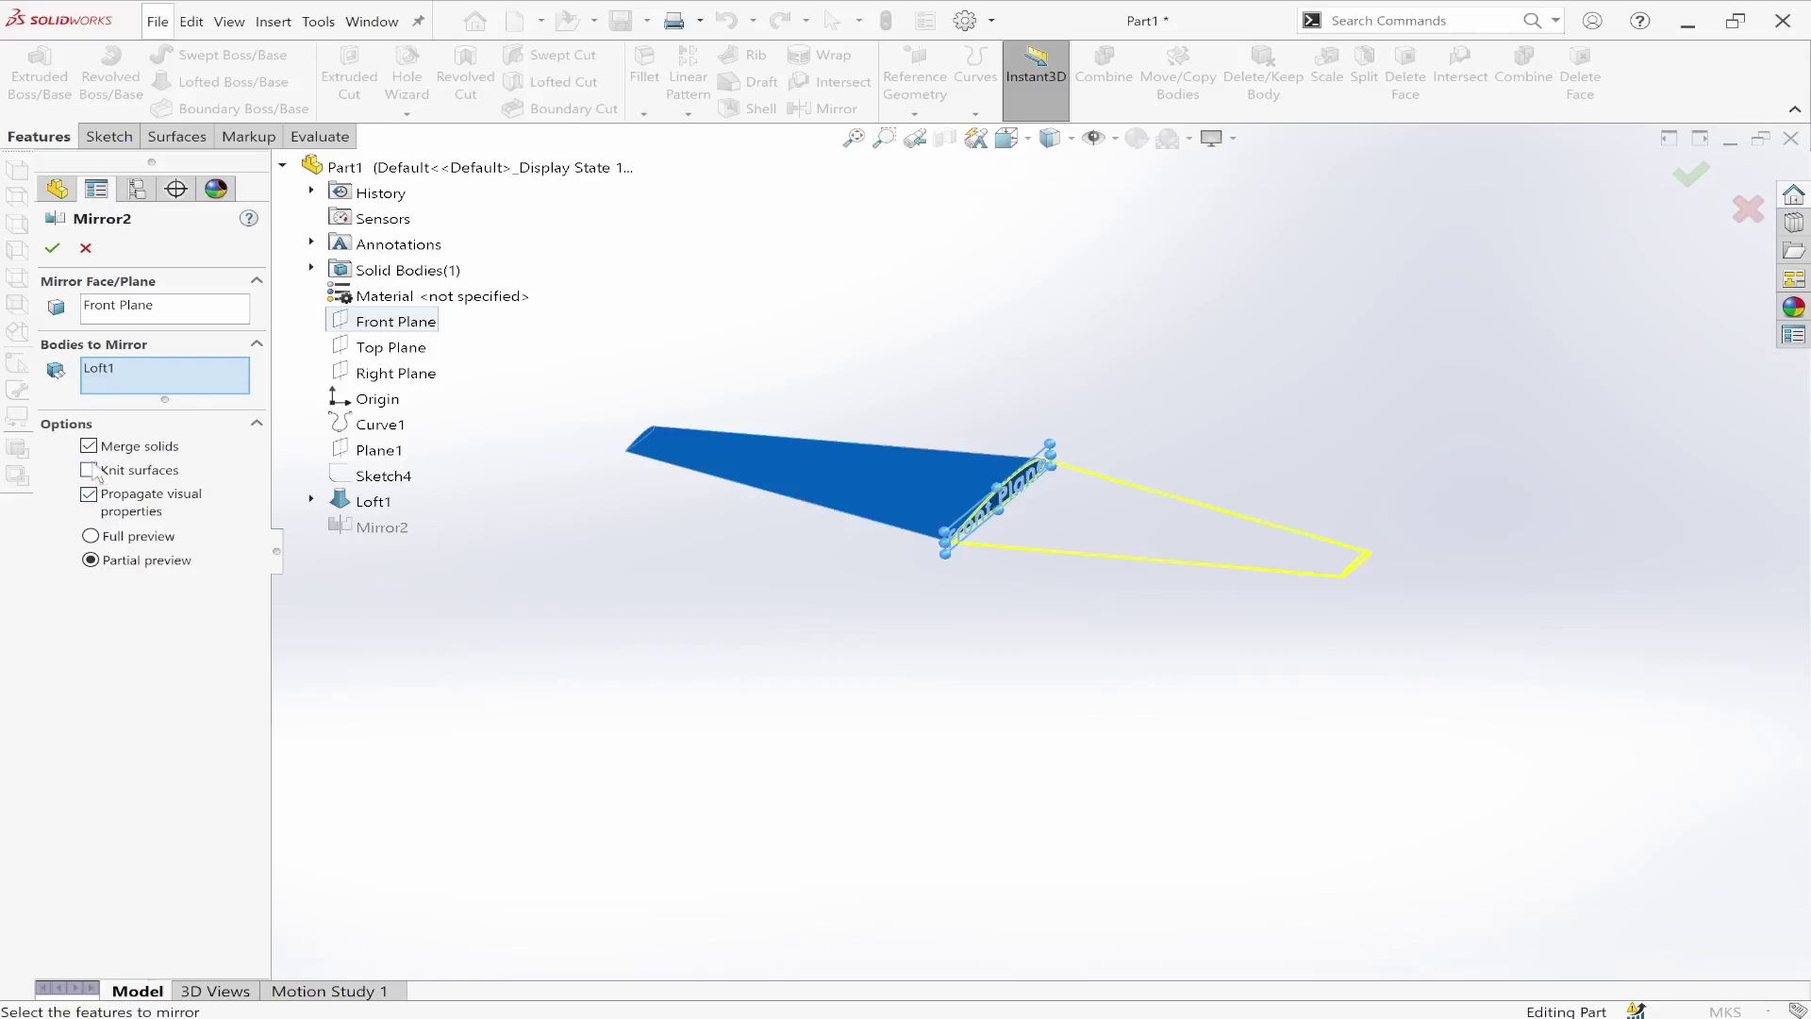
{"action": "left_click", "coordinate": [52, 247]}
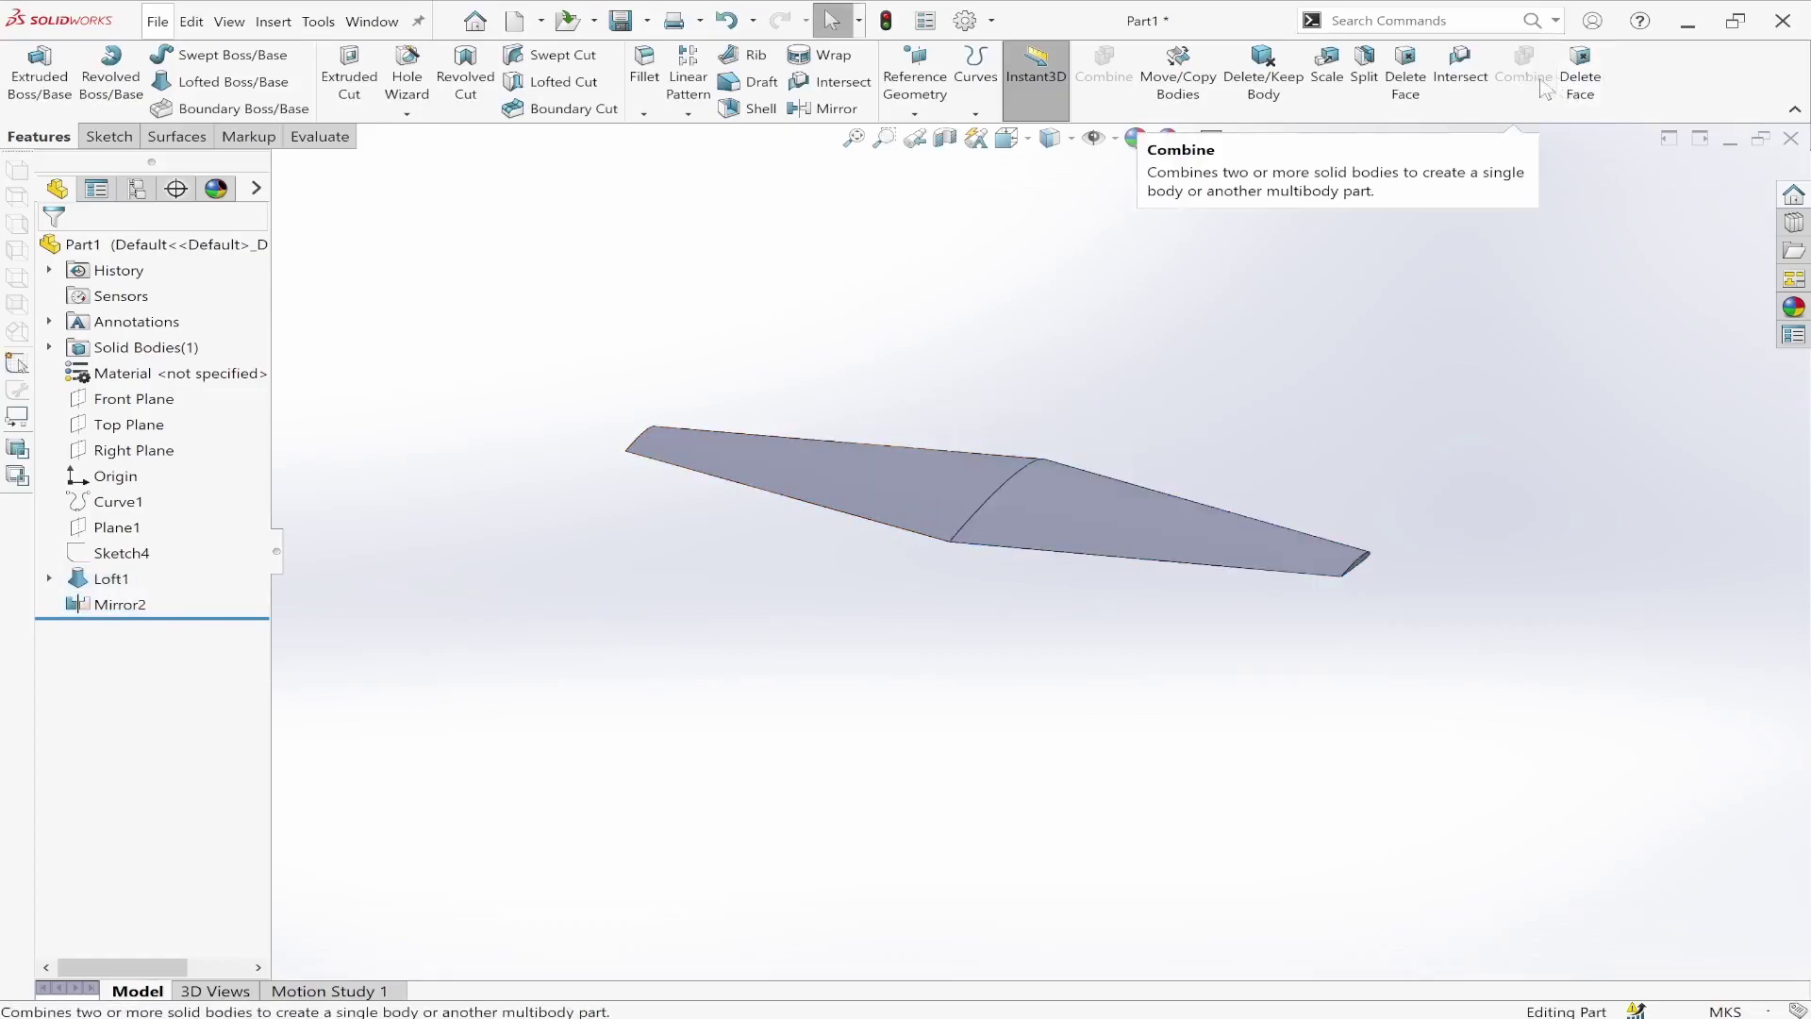
Step: Edit Mirror2 to turn off Merge solids, keeping the wing halves as separate bodies
{"action": "left_click", "coordinate": [111, 604]}
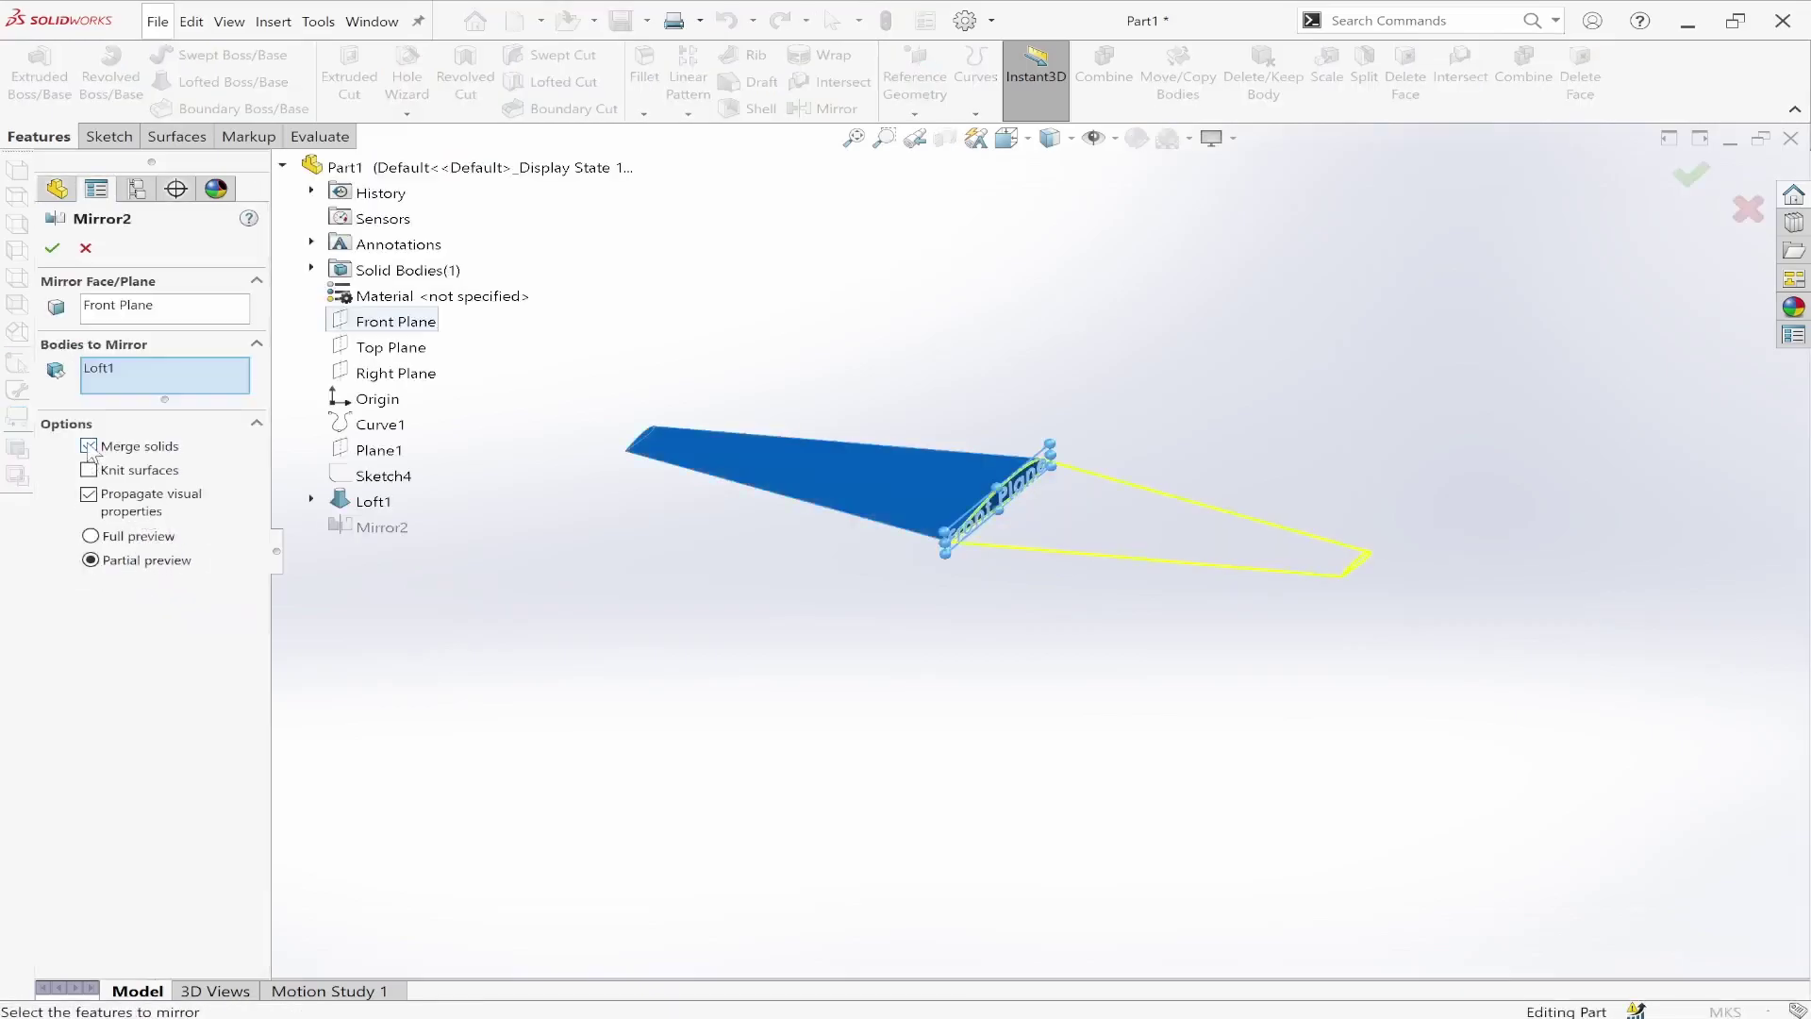
{"action": "left_click", "coordinate": [52, 248]}
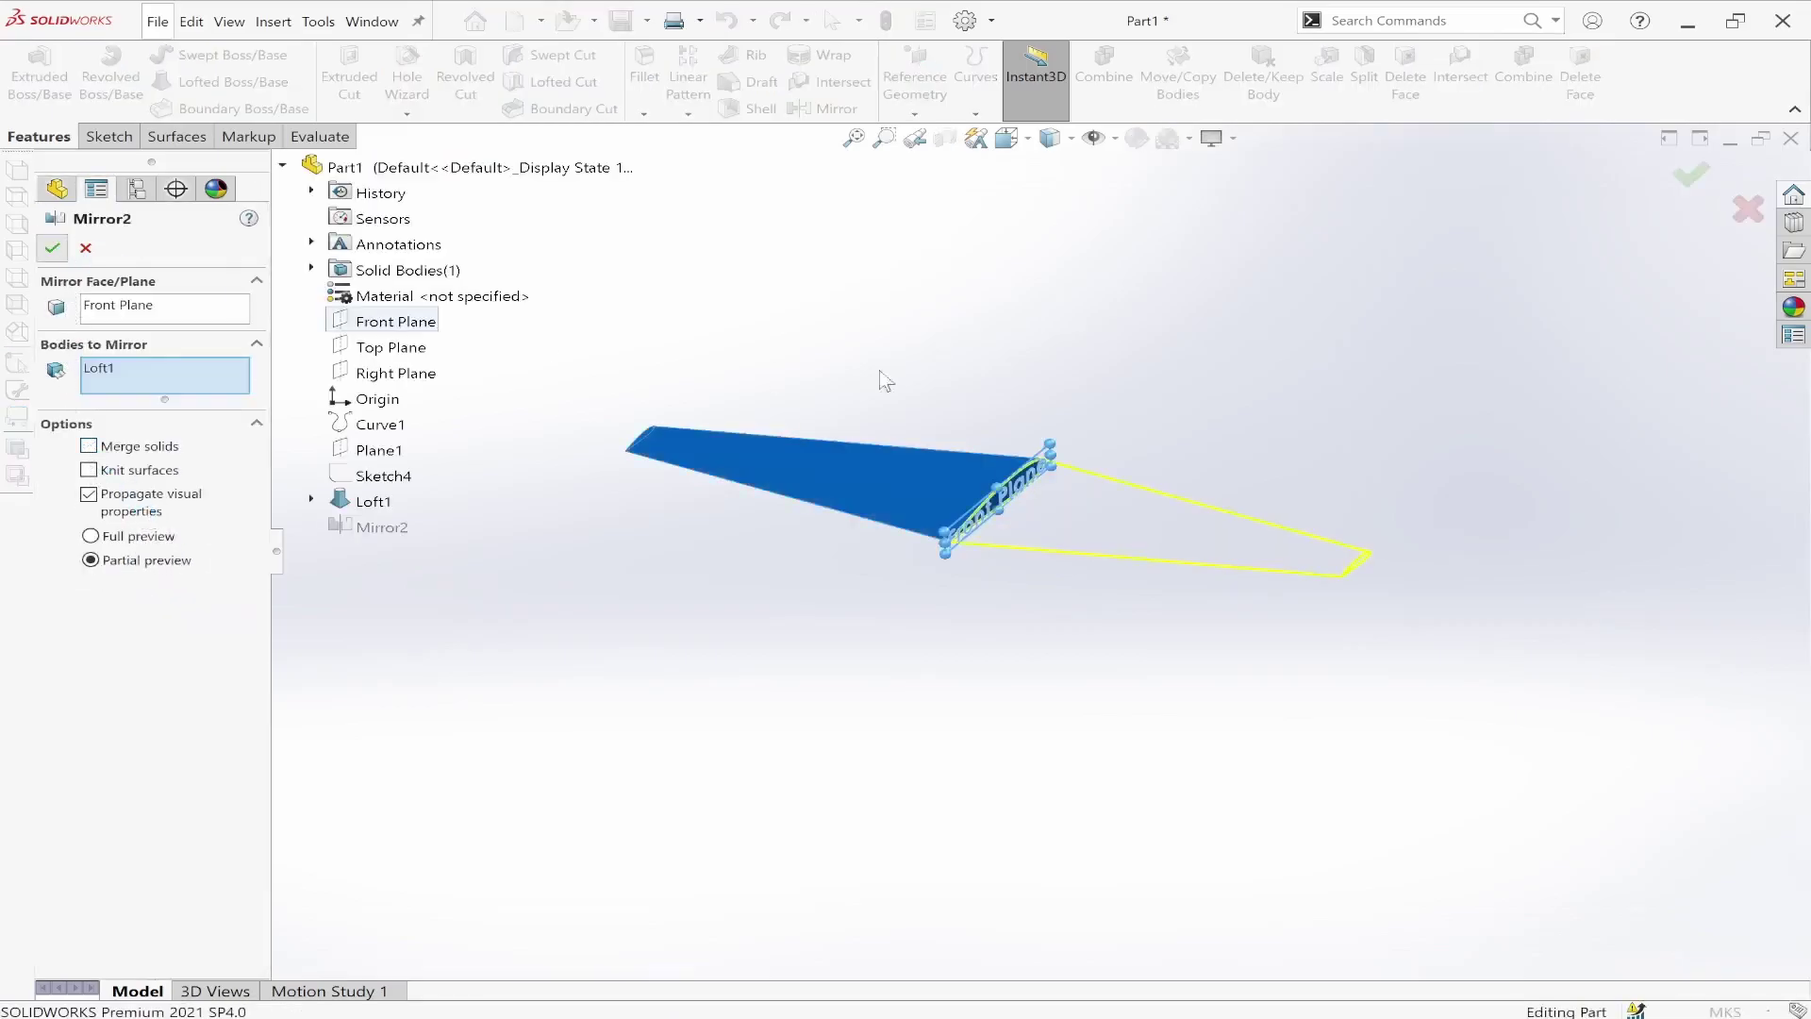
{"action": "left_click", "coordinate": [1309, 219]}
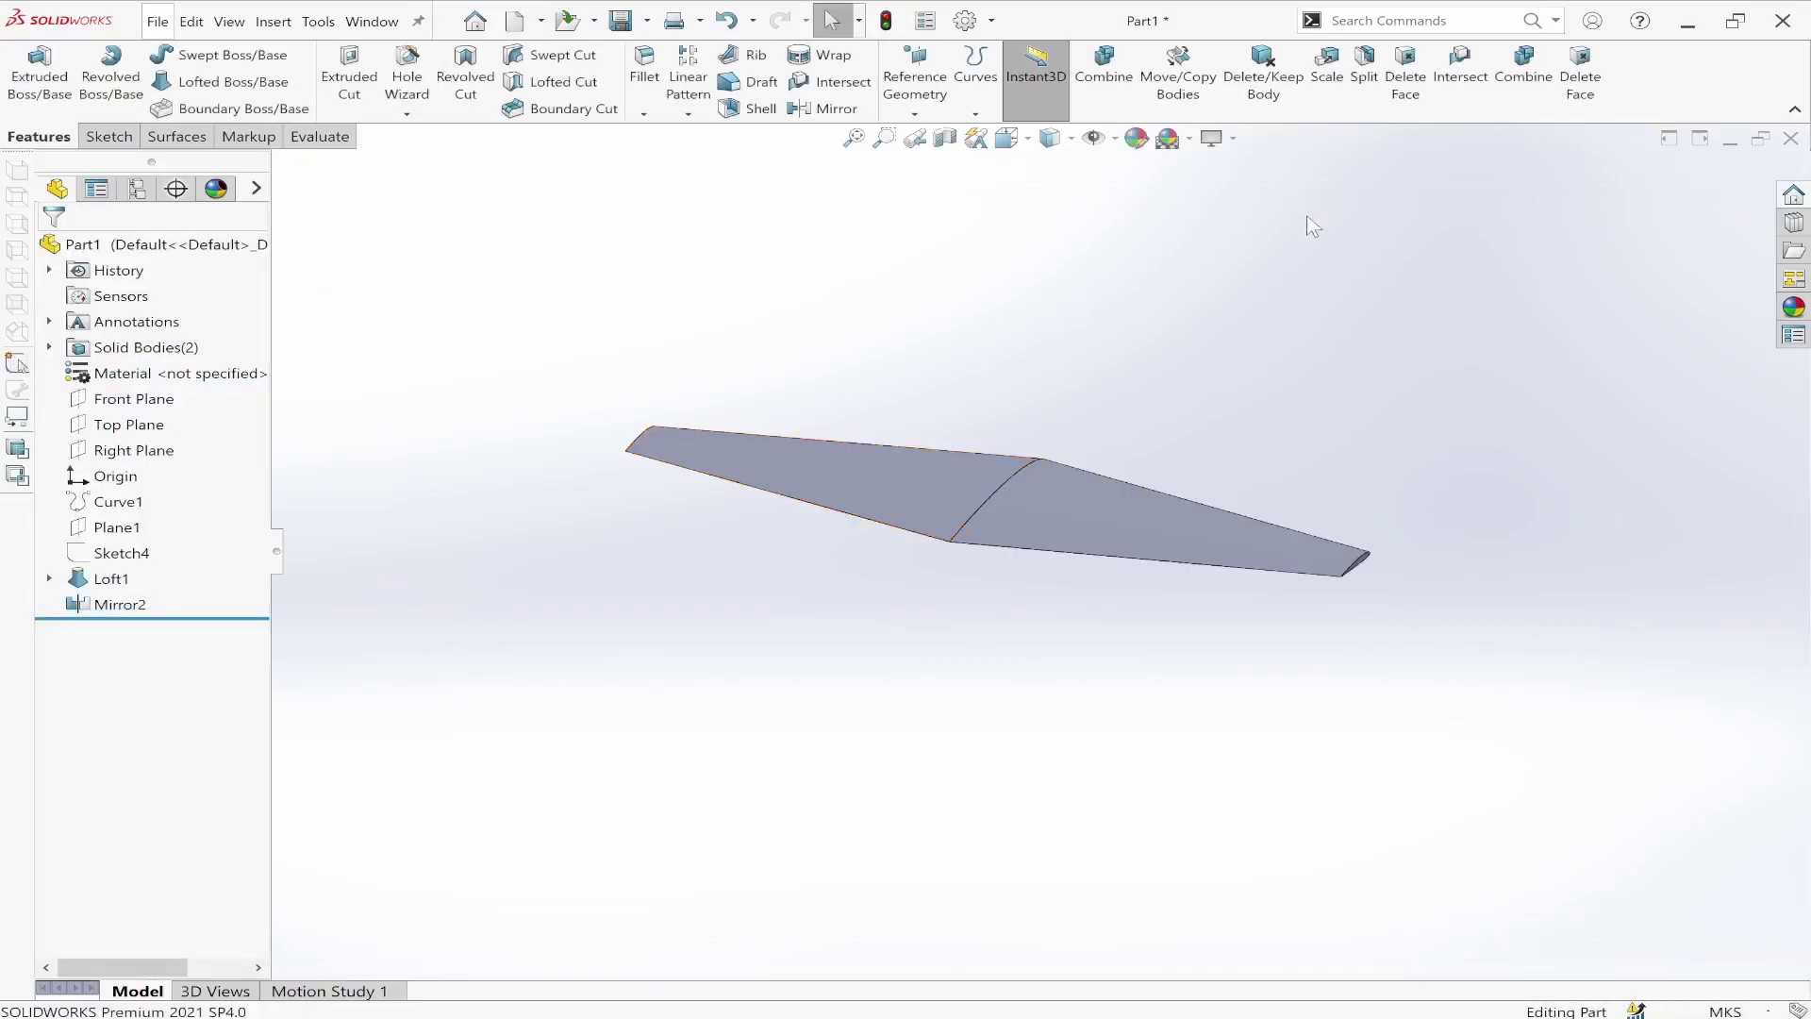
Step: Combine the Loft1 and Mirror2 bodies with the Add operation, and check the faces at the root
{"action": "left_click", "coordinate": [1520, 95]}
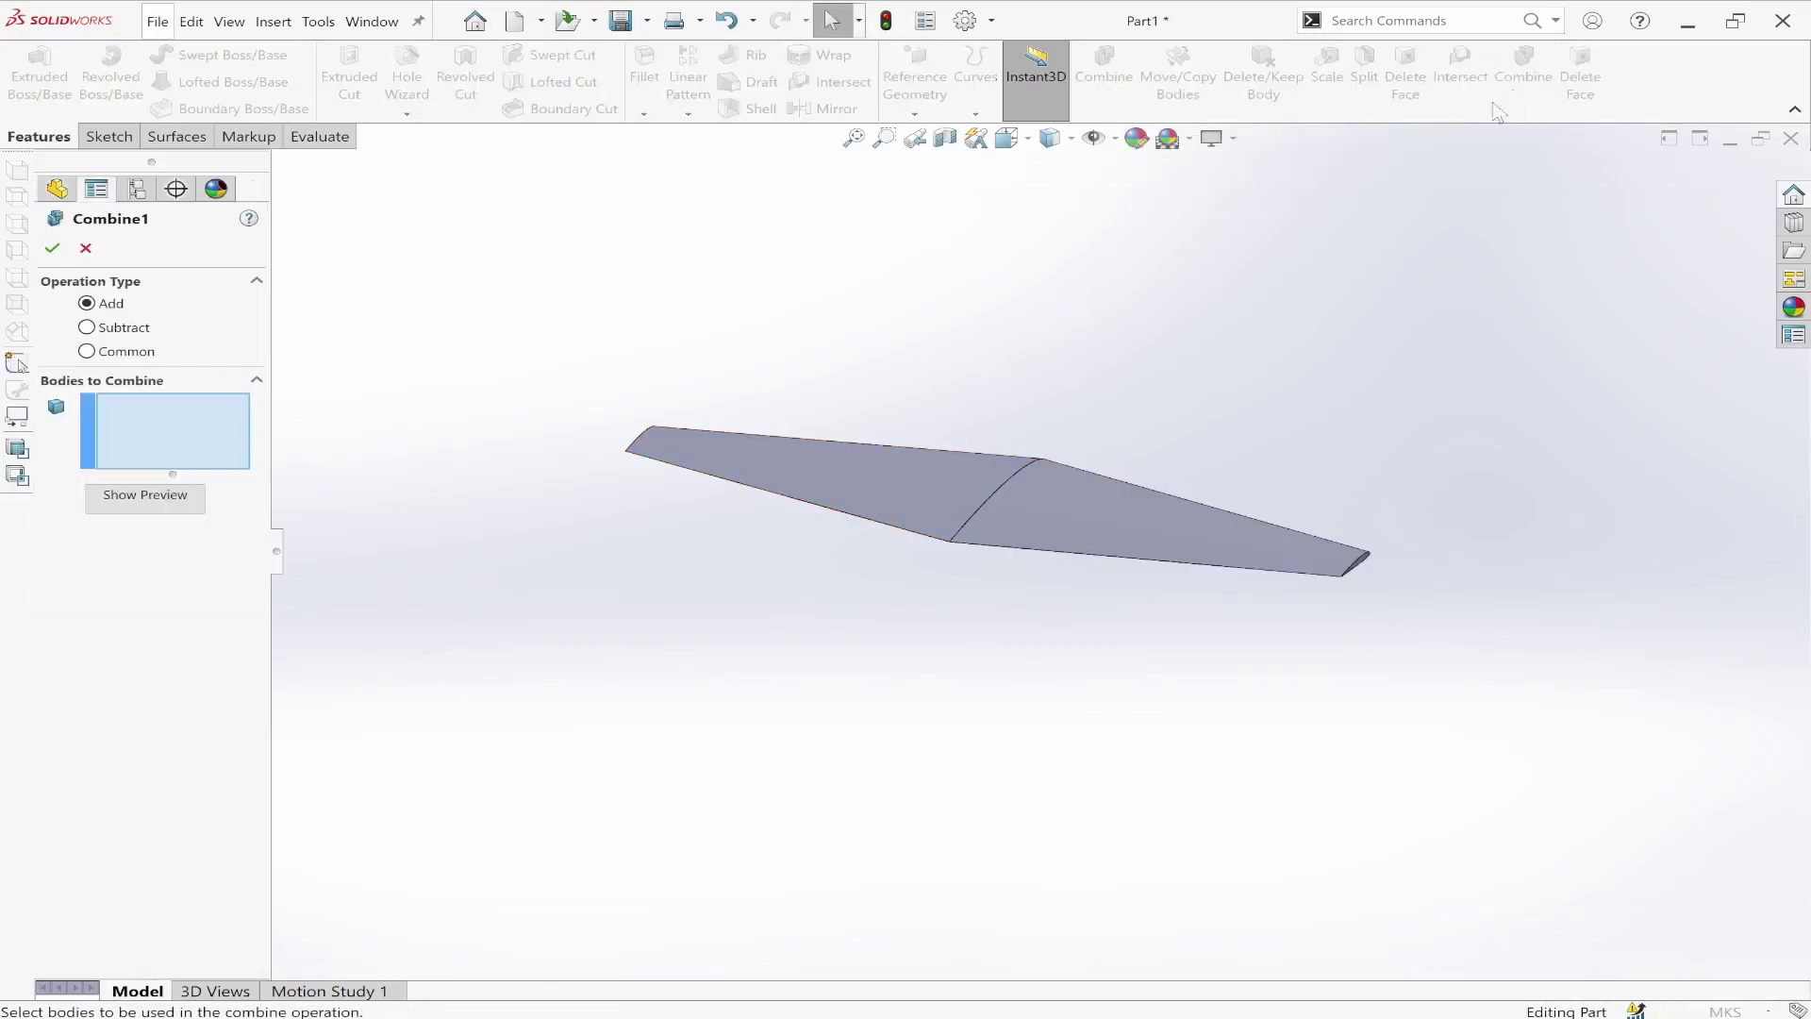
{"action": "left_click", "coordinate": [922, 485]}
{"action": "left_click", "coordinate": [1080, 515]}
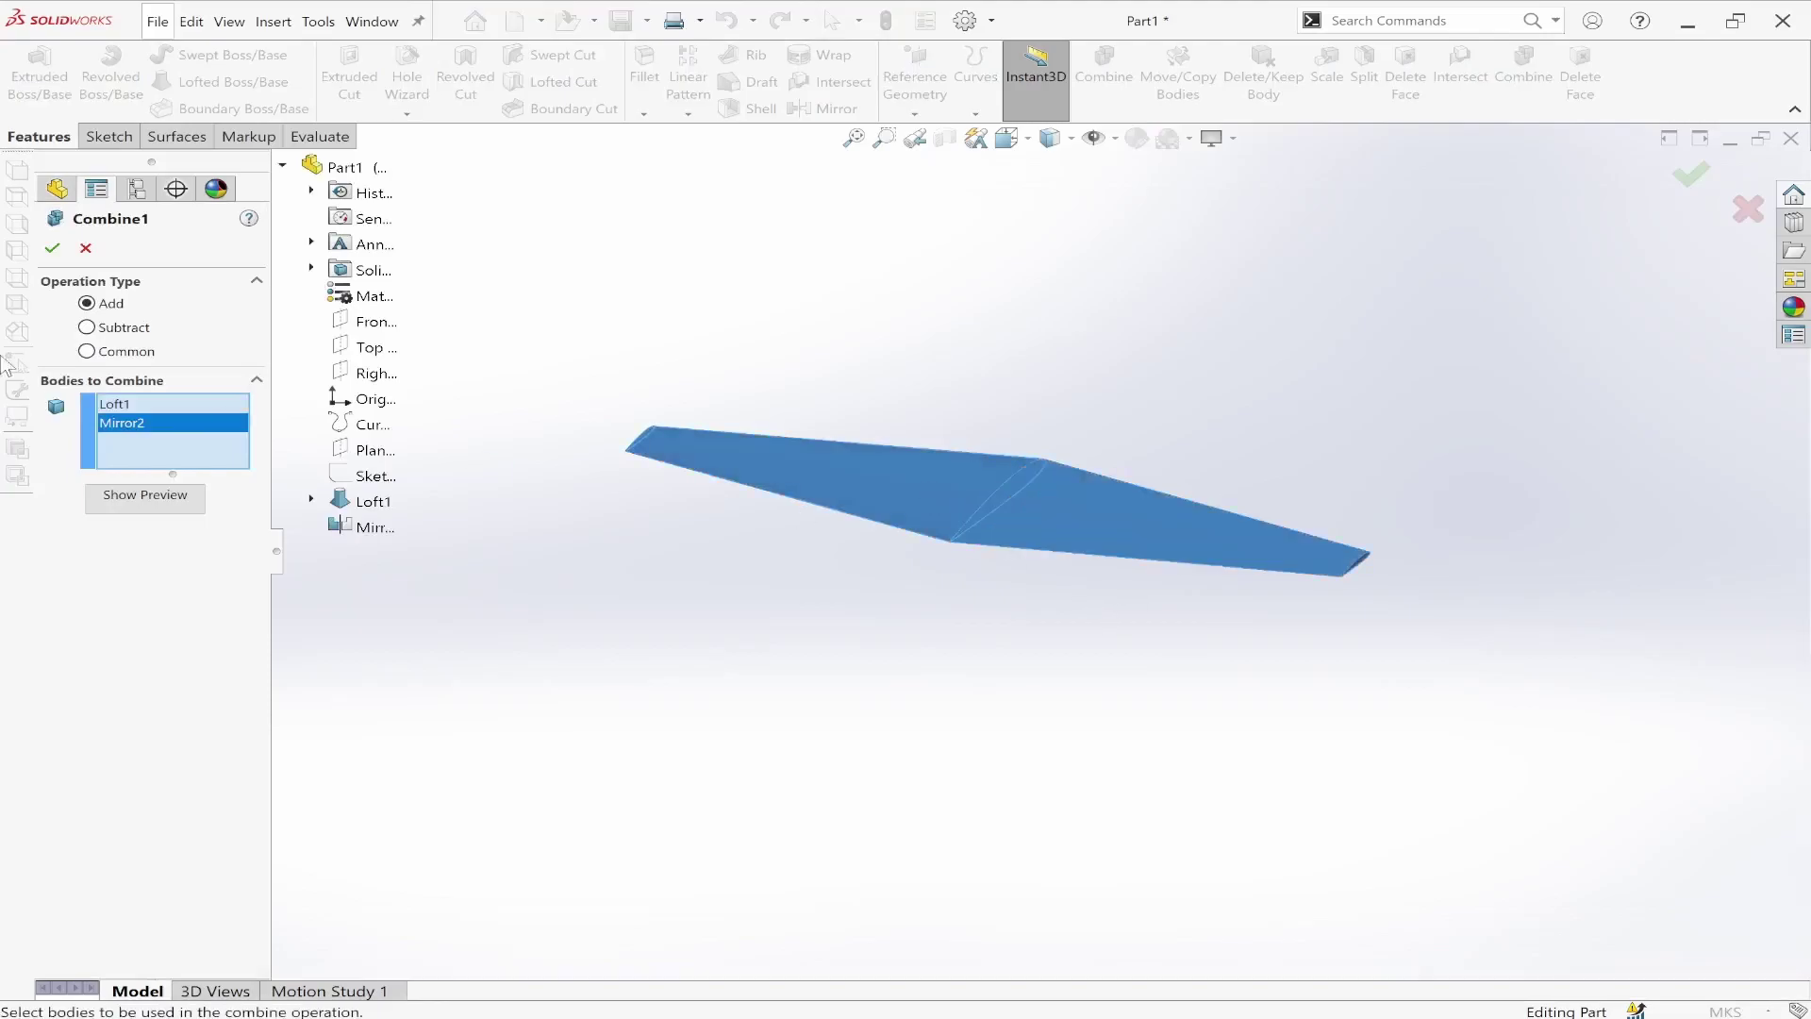
{"action": "left_click", "coordinate": [52, 248]}
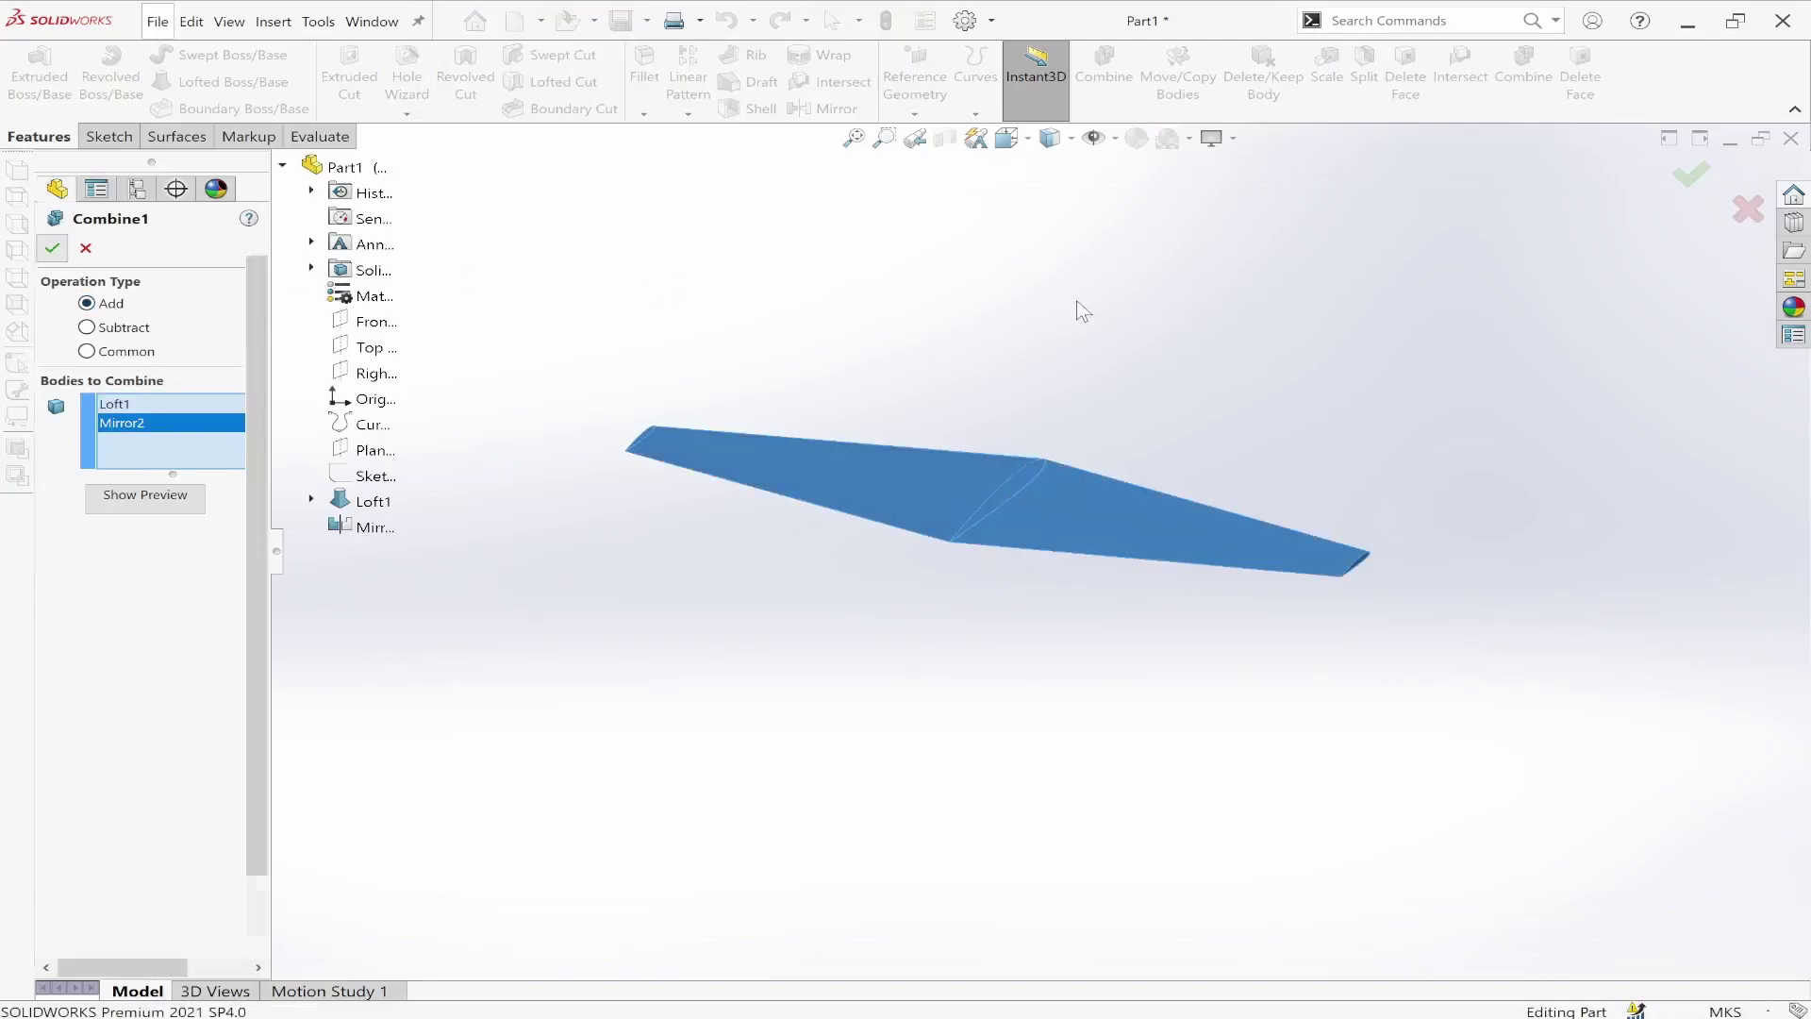
{"action": "left_click", "coordinate": [1032, 496]}
{"action": "left_click", "coordinate": [876, 435]}
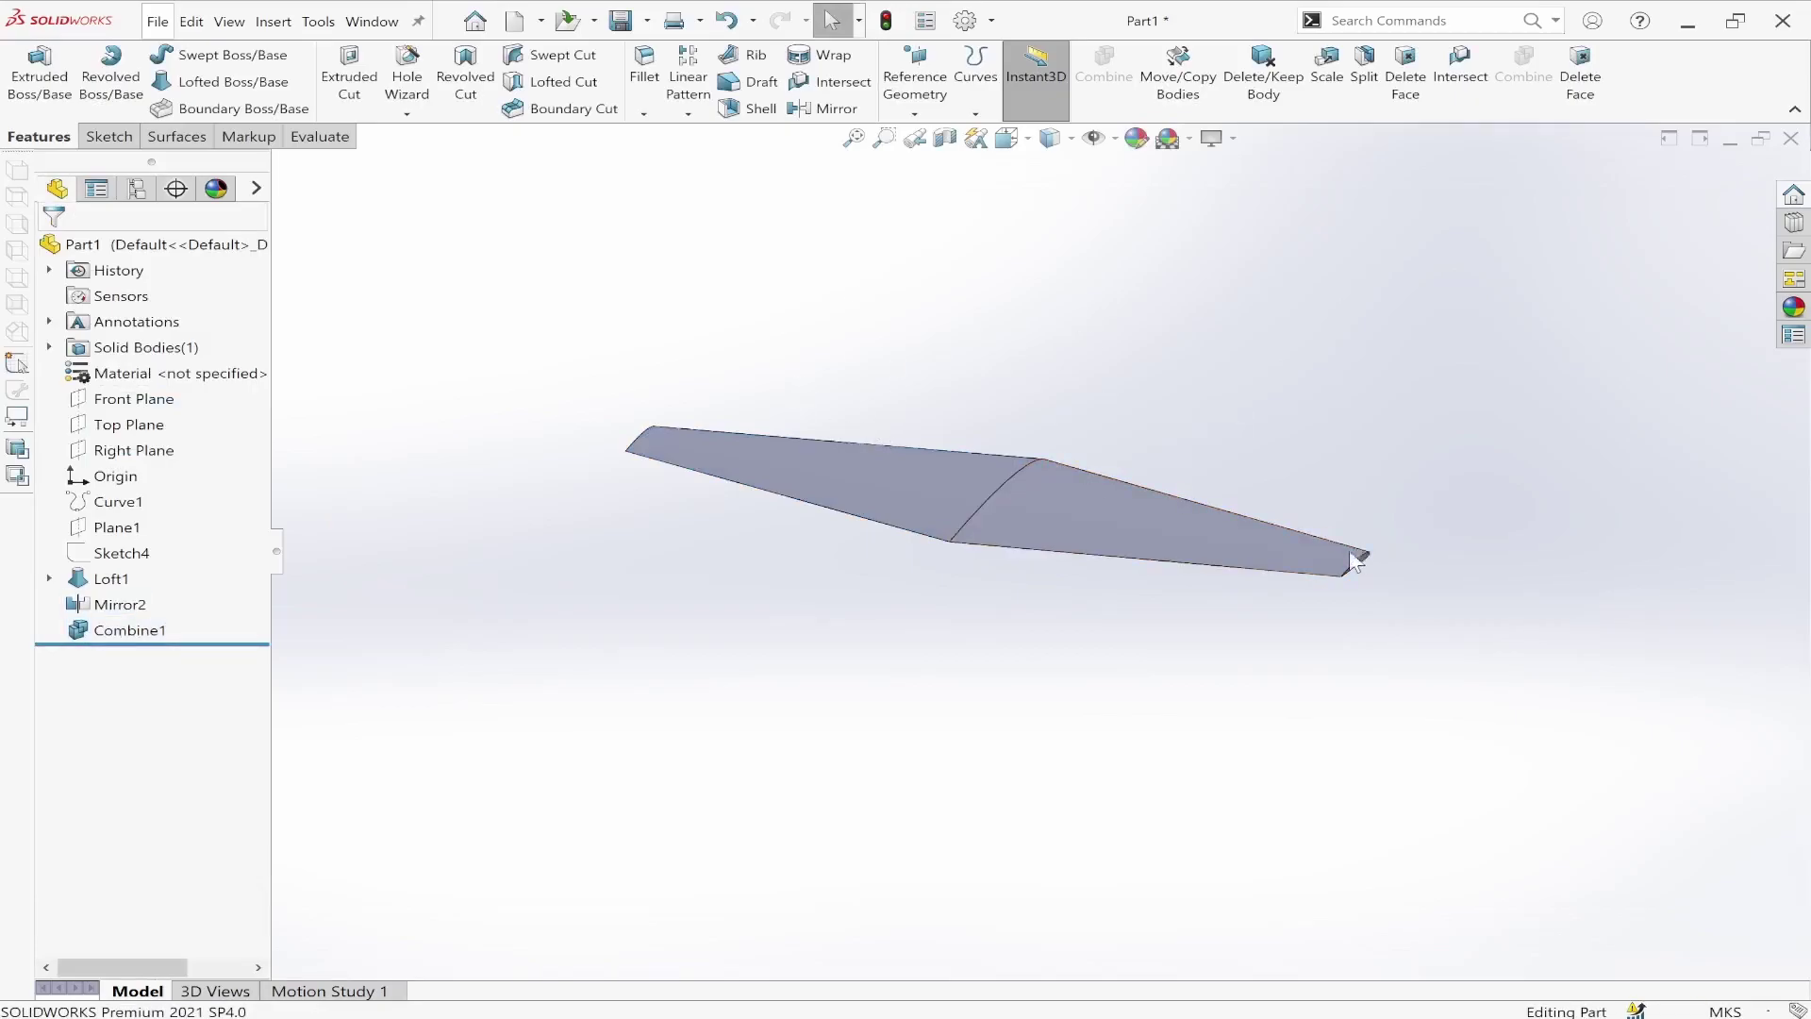
Step: Edit Mirror2 to replace the Front Plane with the root end face of Loft1 as the mirror face
{"action": "left_click", "coordinate": [111, 607]}
{"action": "left_click", "coordinate": [124, 561]}
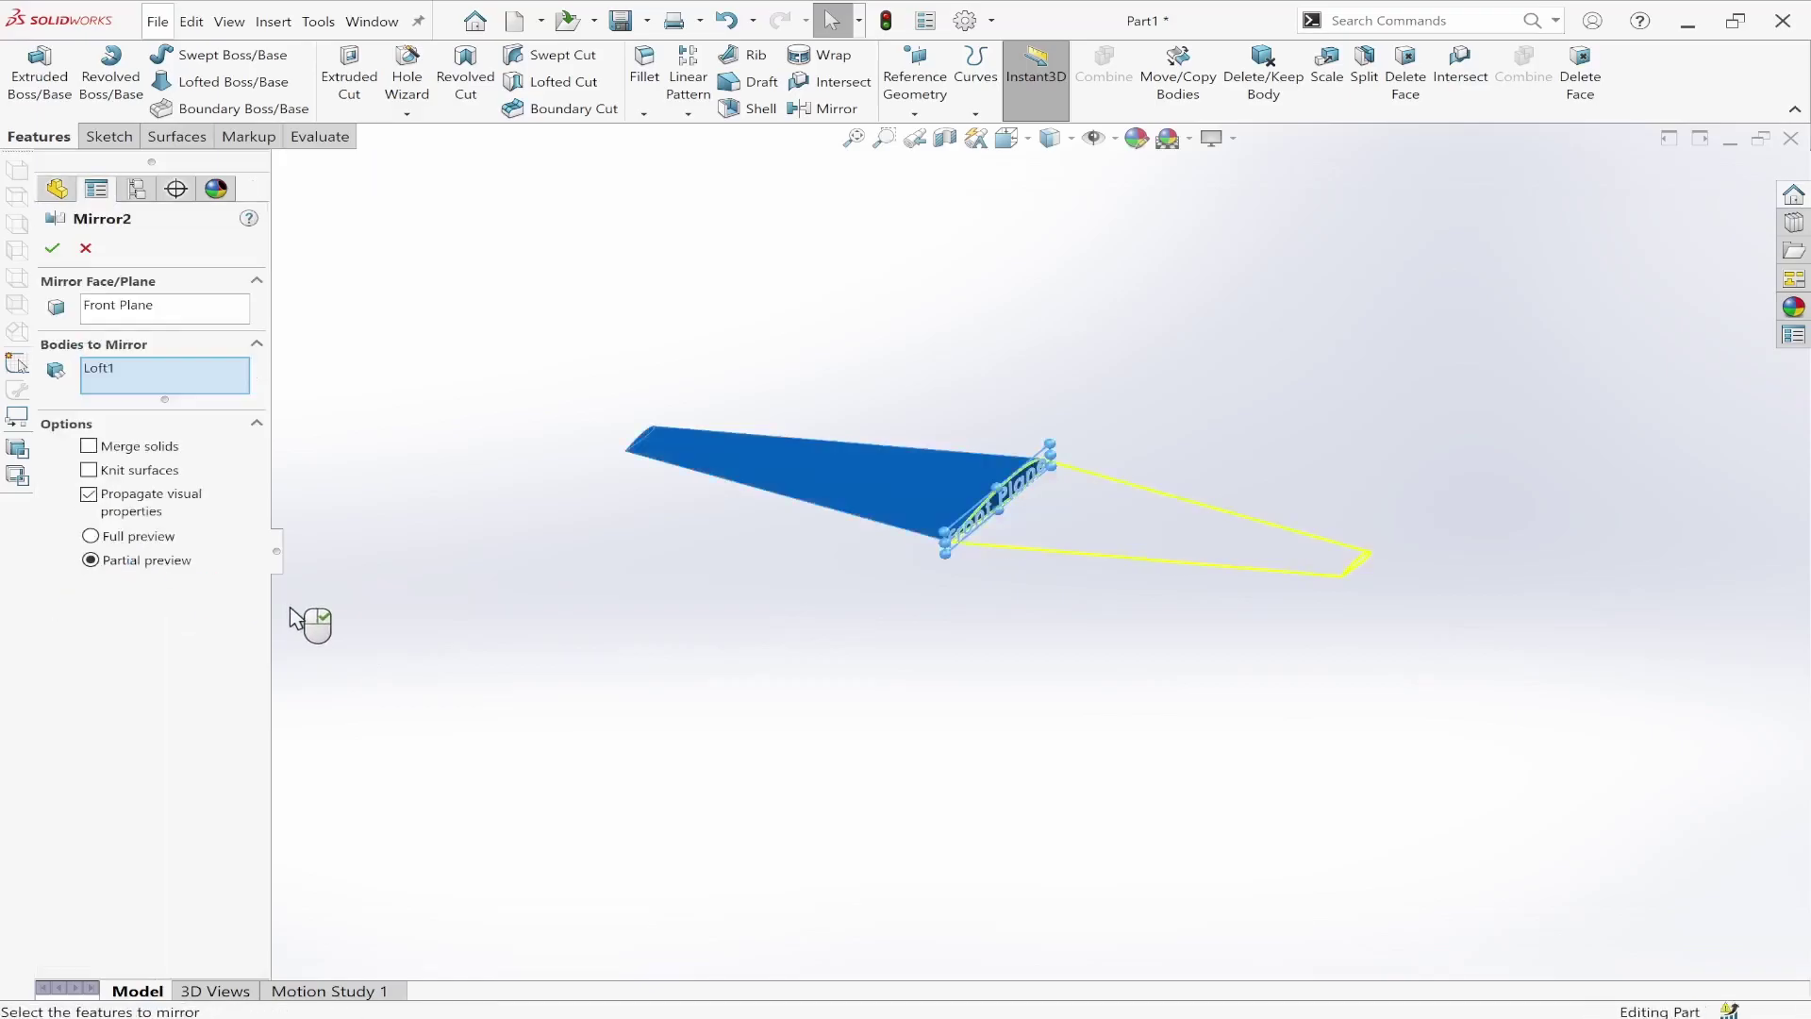
{"action": "left_click", "coordinate": [144, 304]}
{"action": "right_click", "coordinate": [145, 307]}
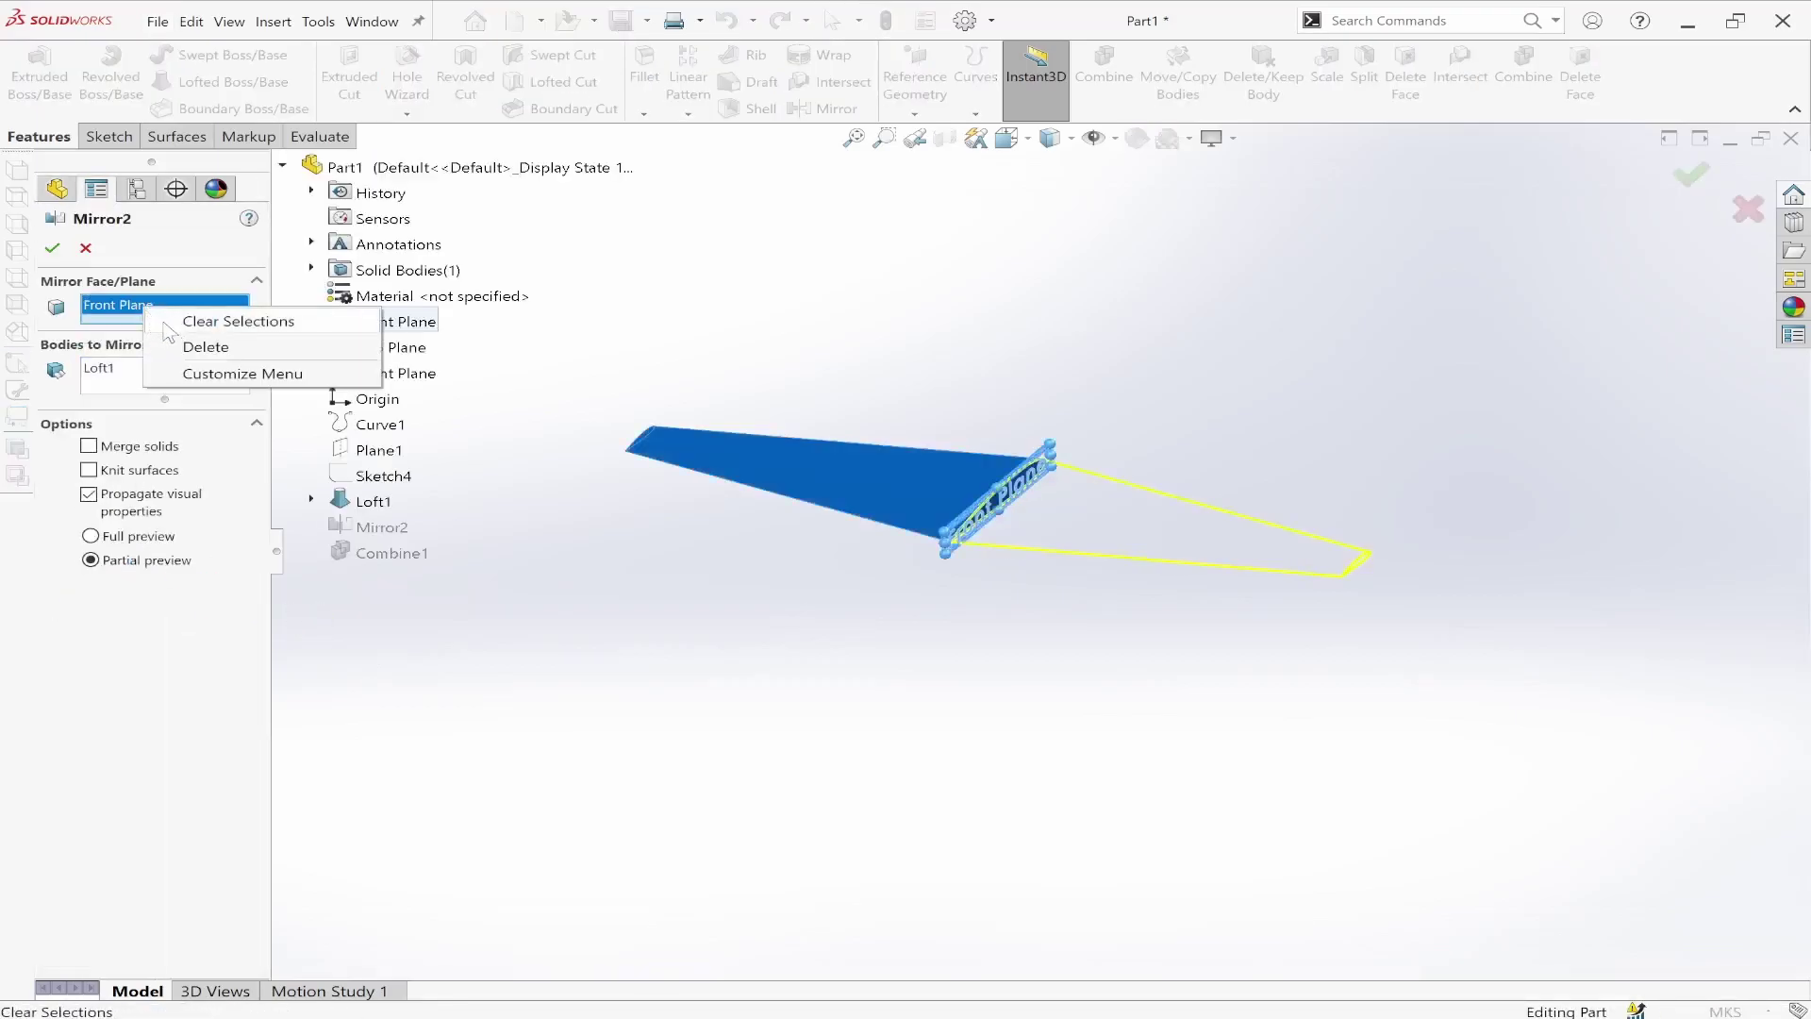
{"action": "left_click", "coordinate": [184, 335]}
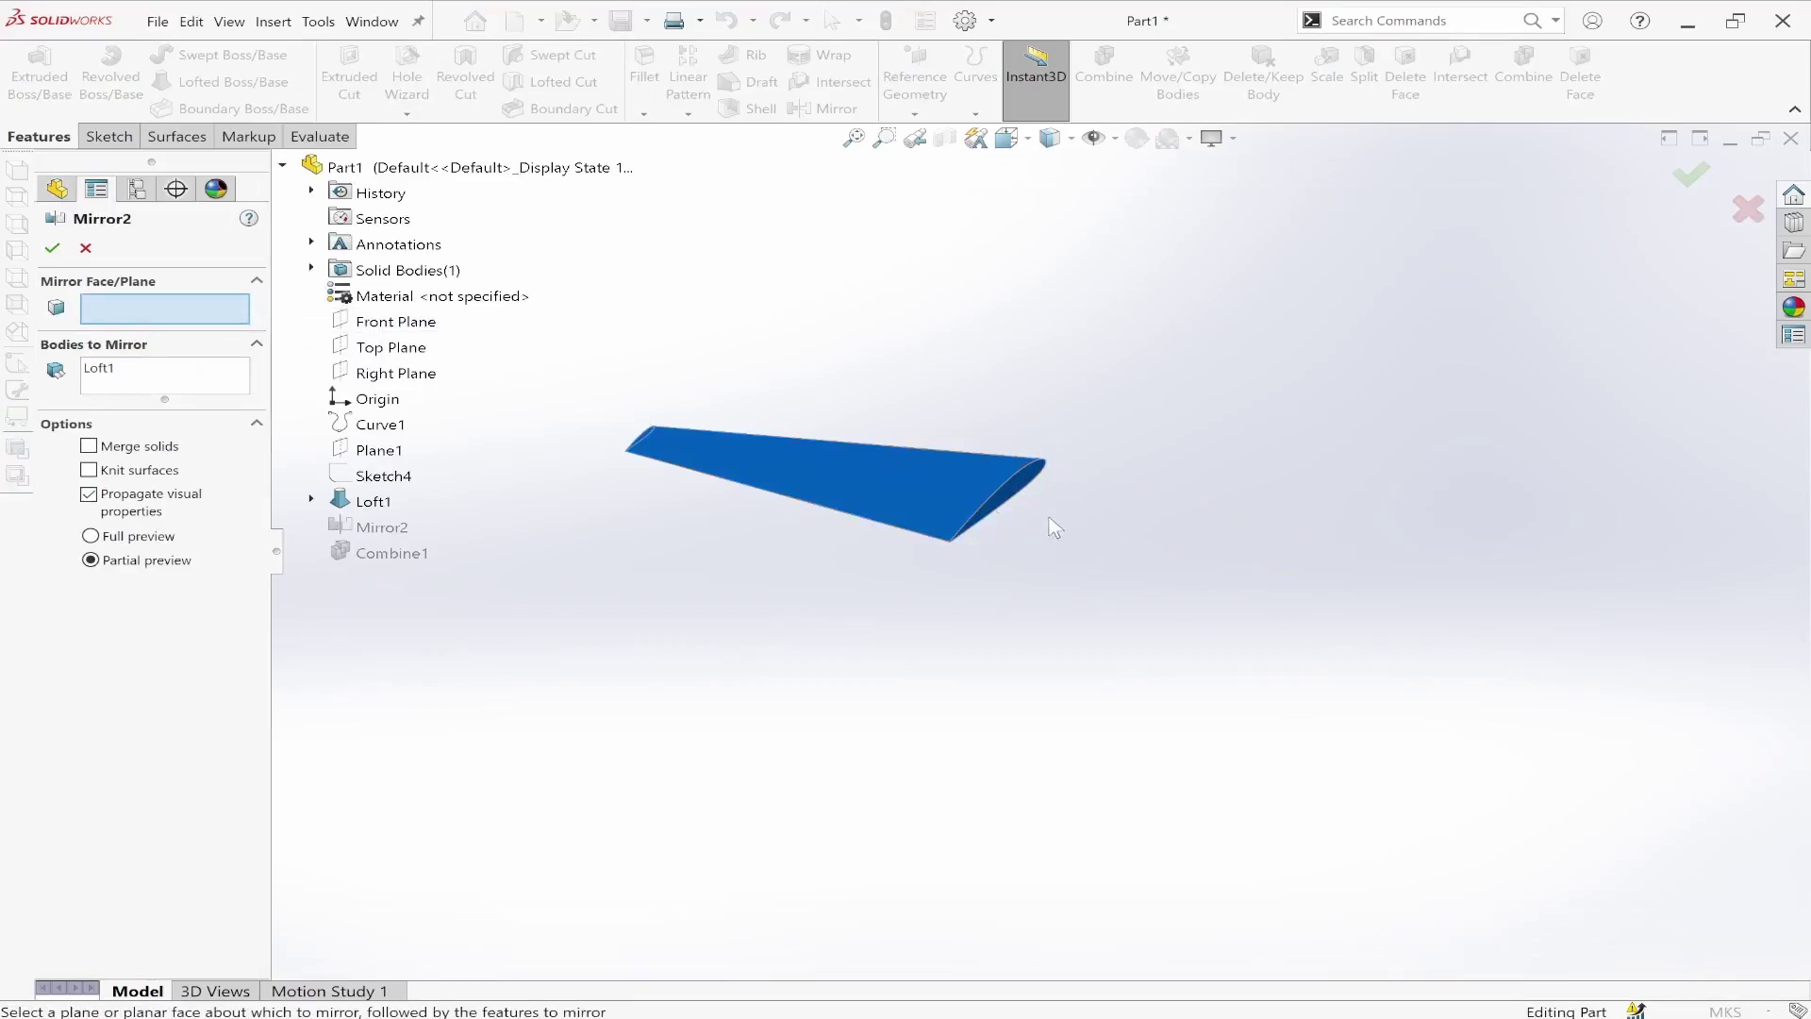
{"action": "scroll", "coordinate": [1055, 528], "scroll_direction": "down", "scroll_amount": 5}
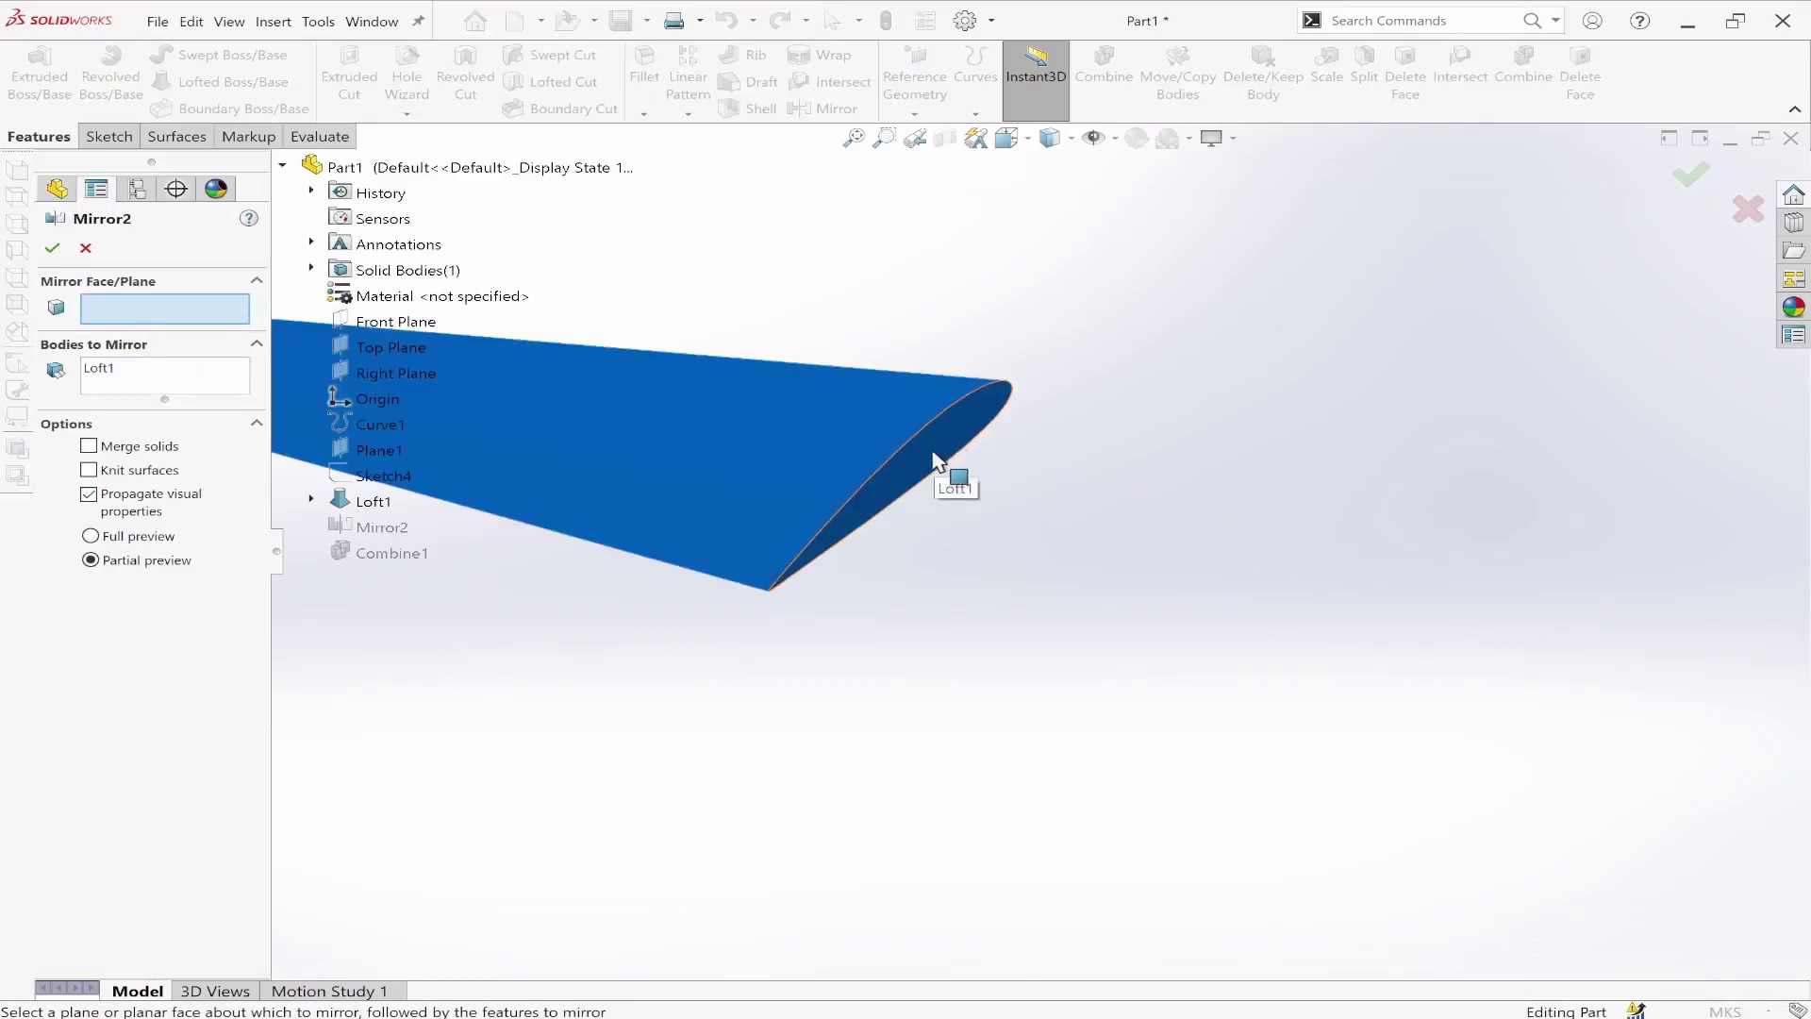
{"action": "left_click", "coordinate": [943, 455]}
{"action": "left_click", "coordinate": [51, 249]}
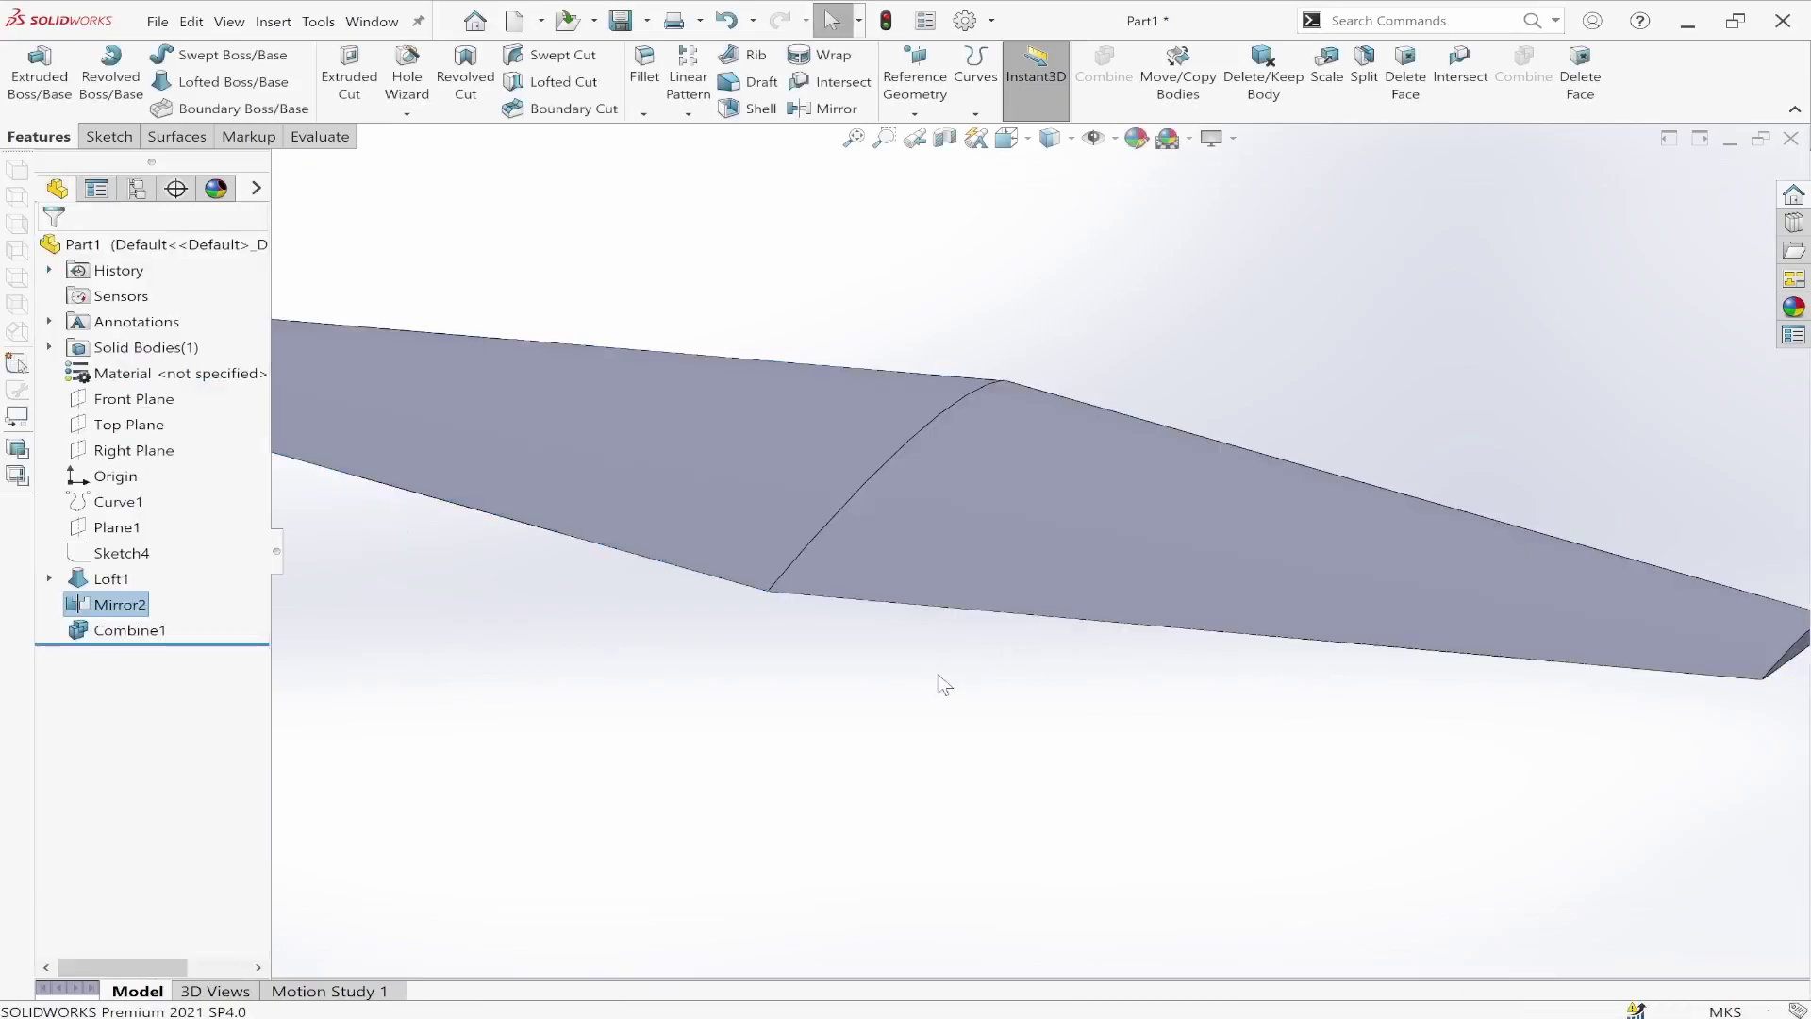
{"action": "scroll", "coordinate": [943, 686], "scroll_direction": "up", "scroll_amount": 5}
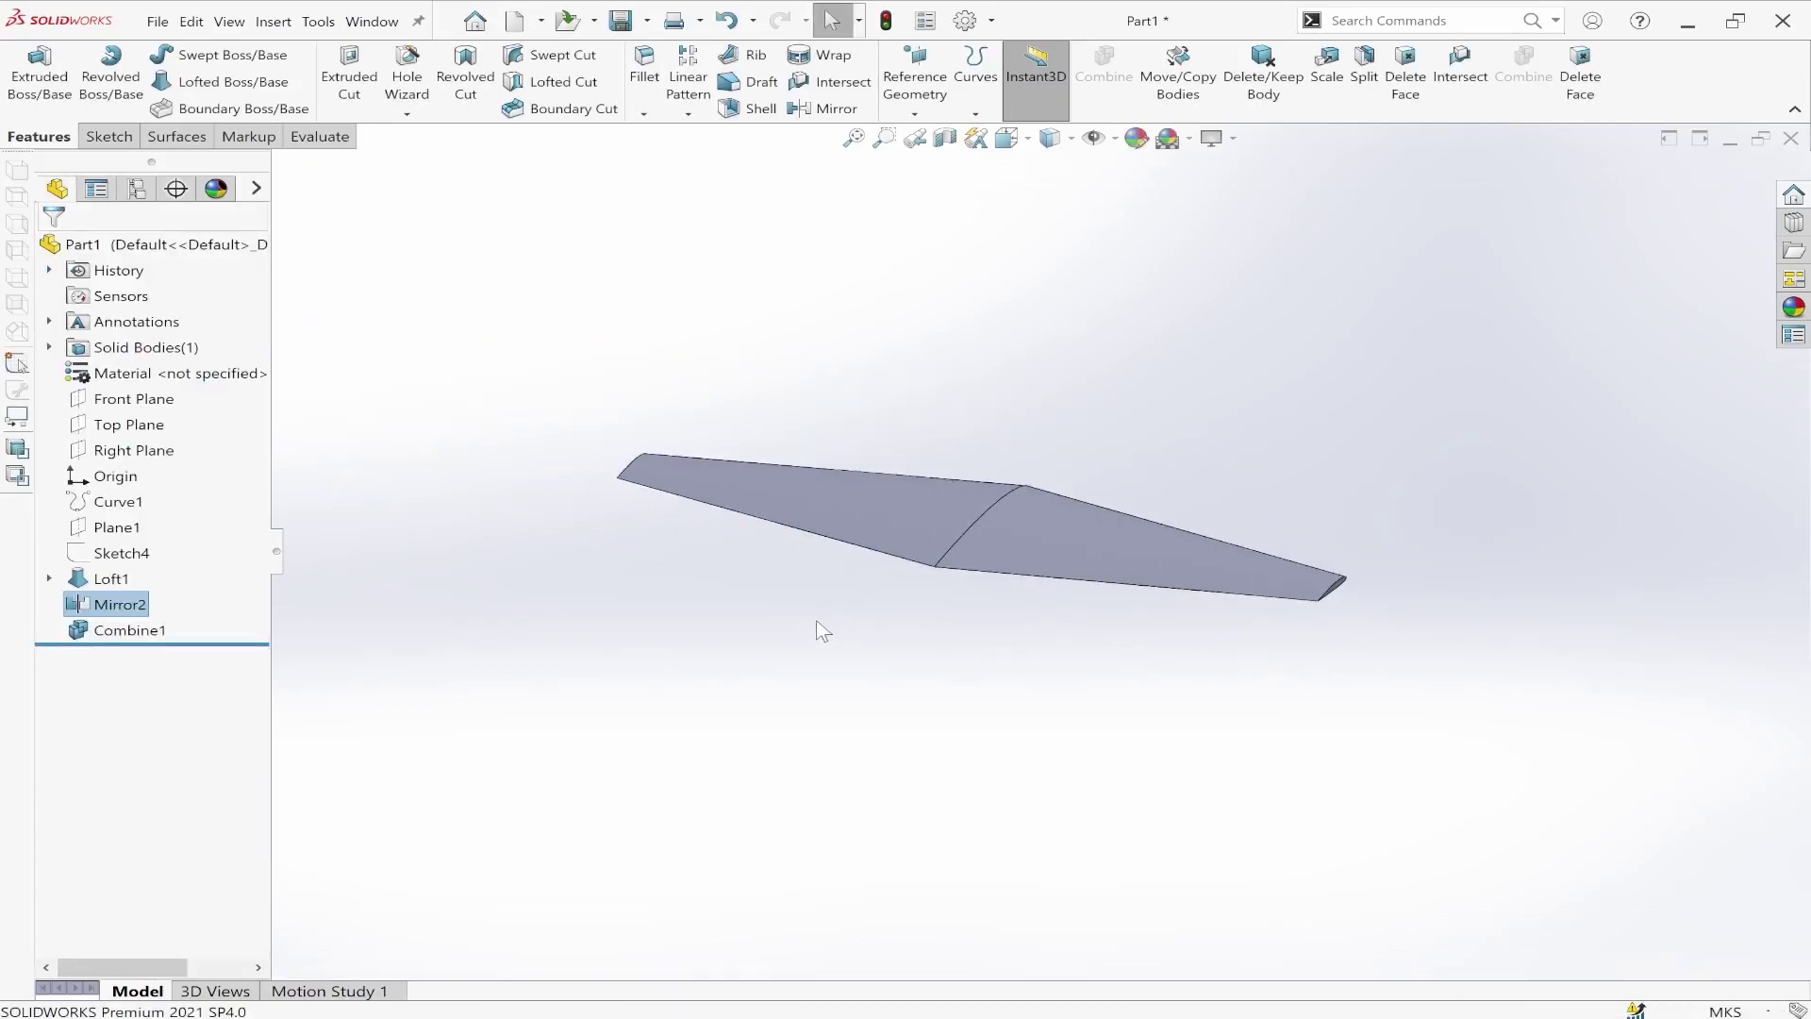
Step: Delete the Combine1 feature that joins the two wing halves
{"action": "right_click", "coordinate": [132, 630]}
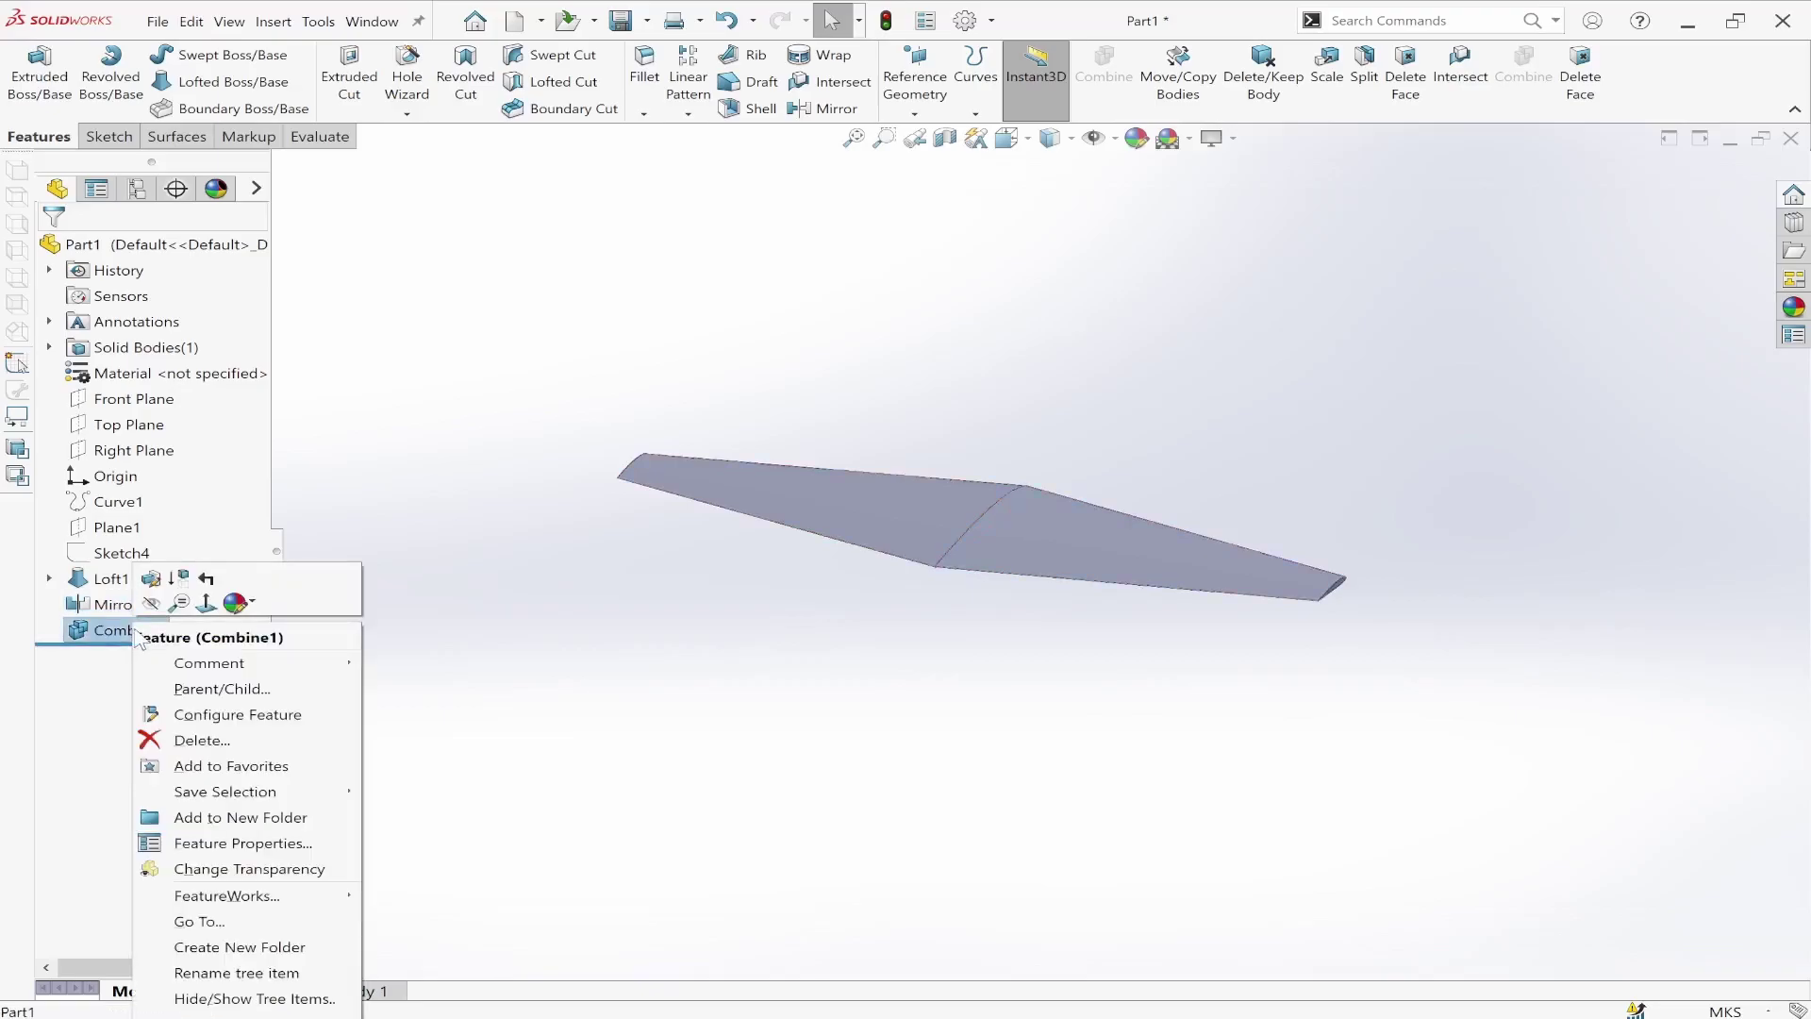
{"action": "left_click", "coordinate": [194, 738]}
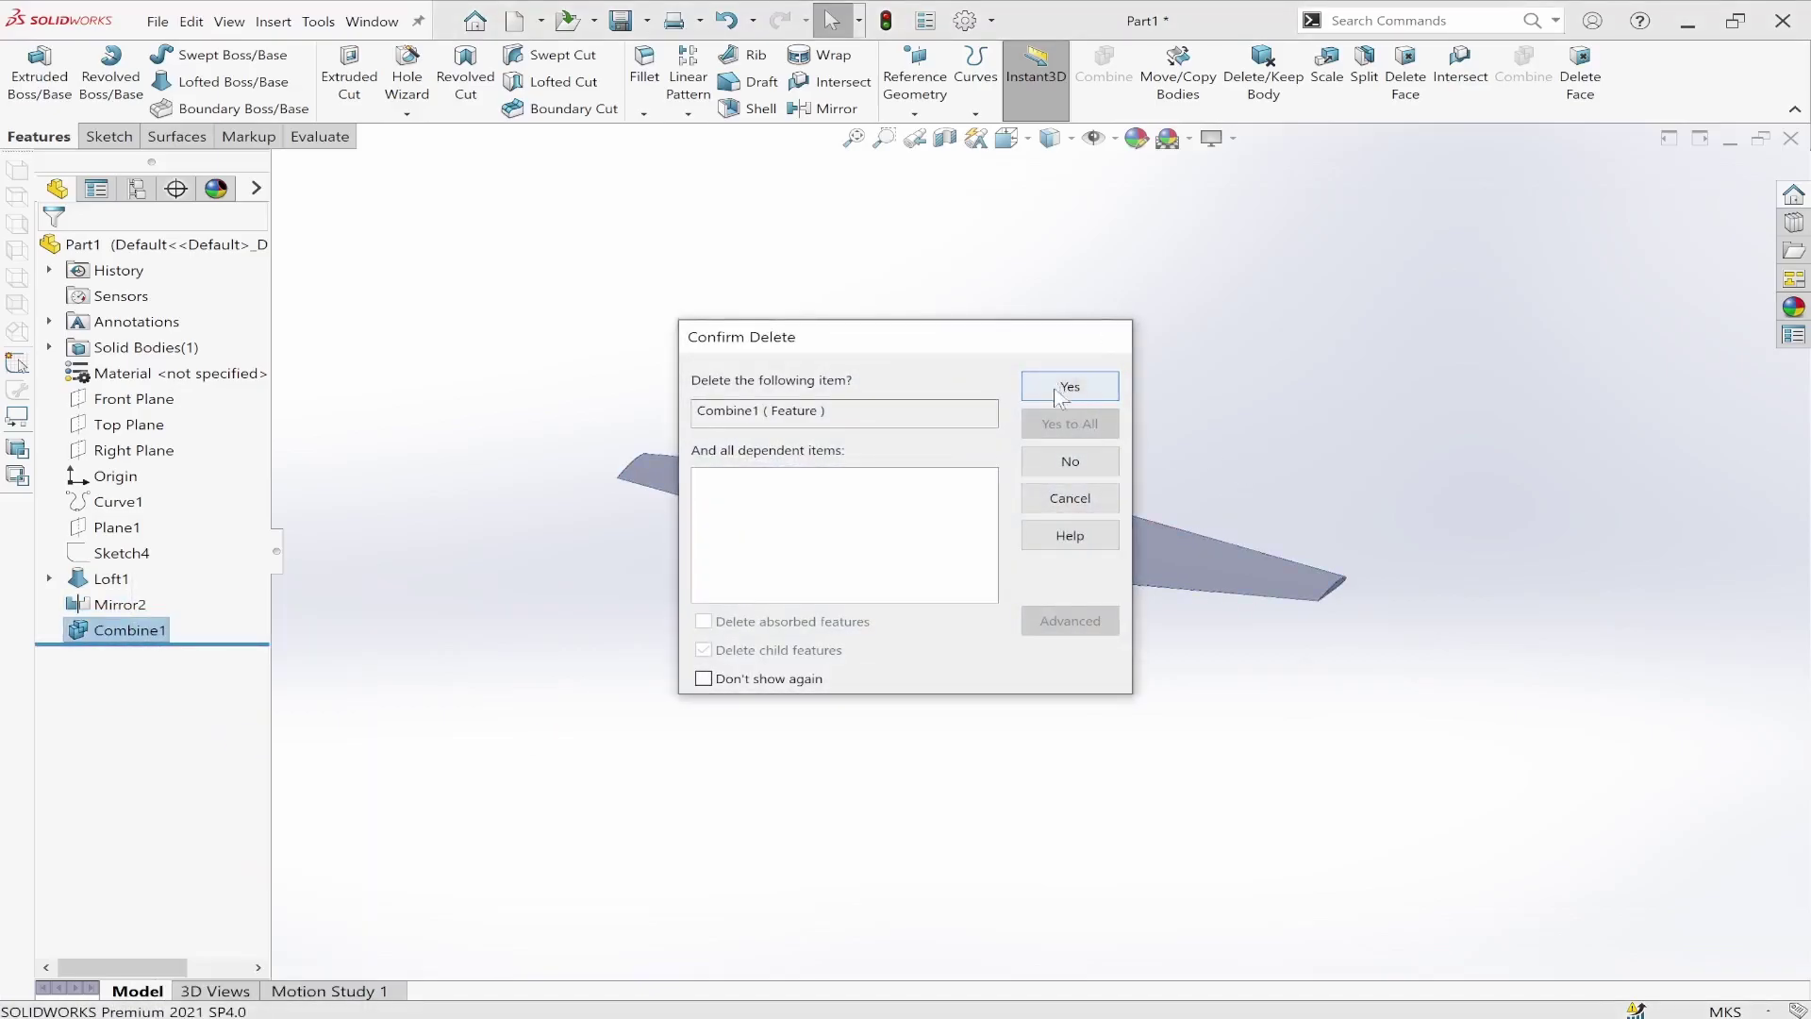
{"action": "left_click", "coordinate": [1066, 381]}
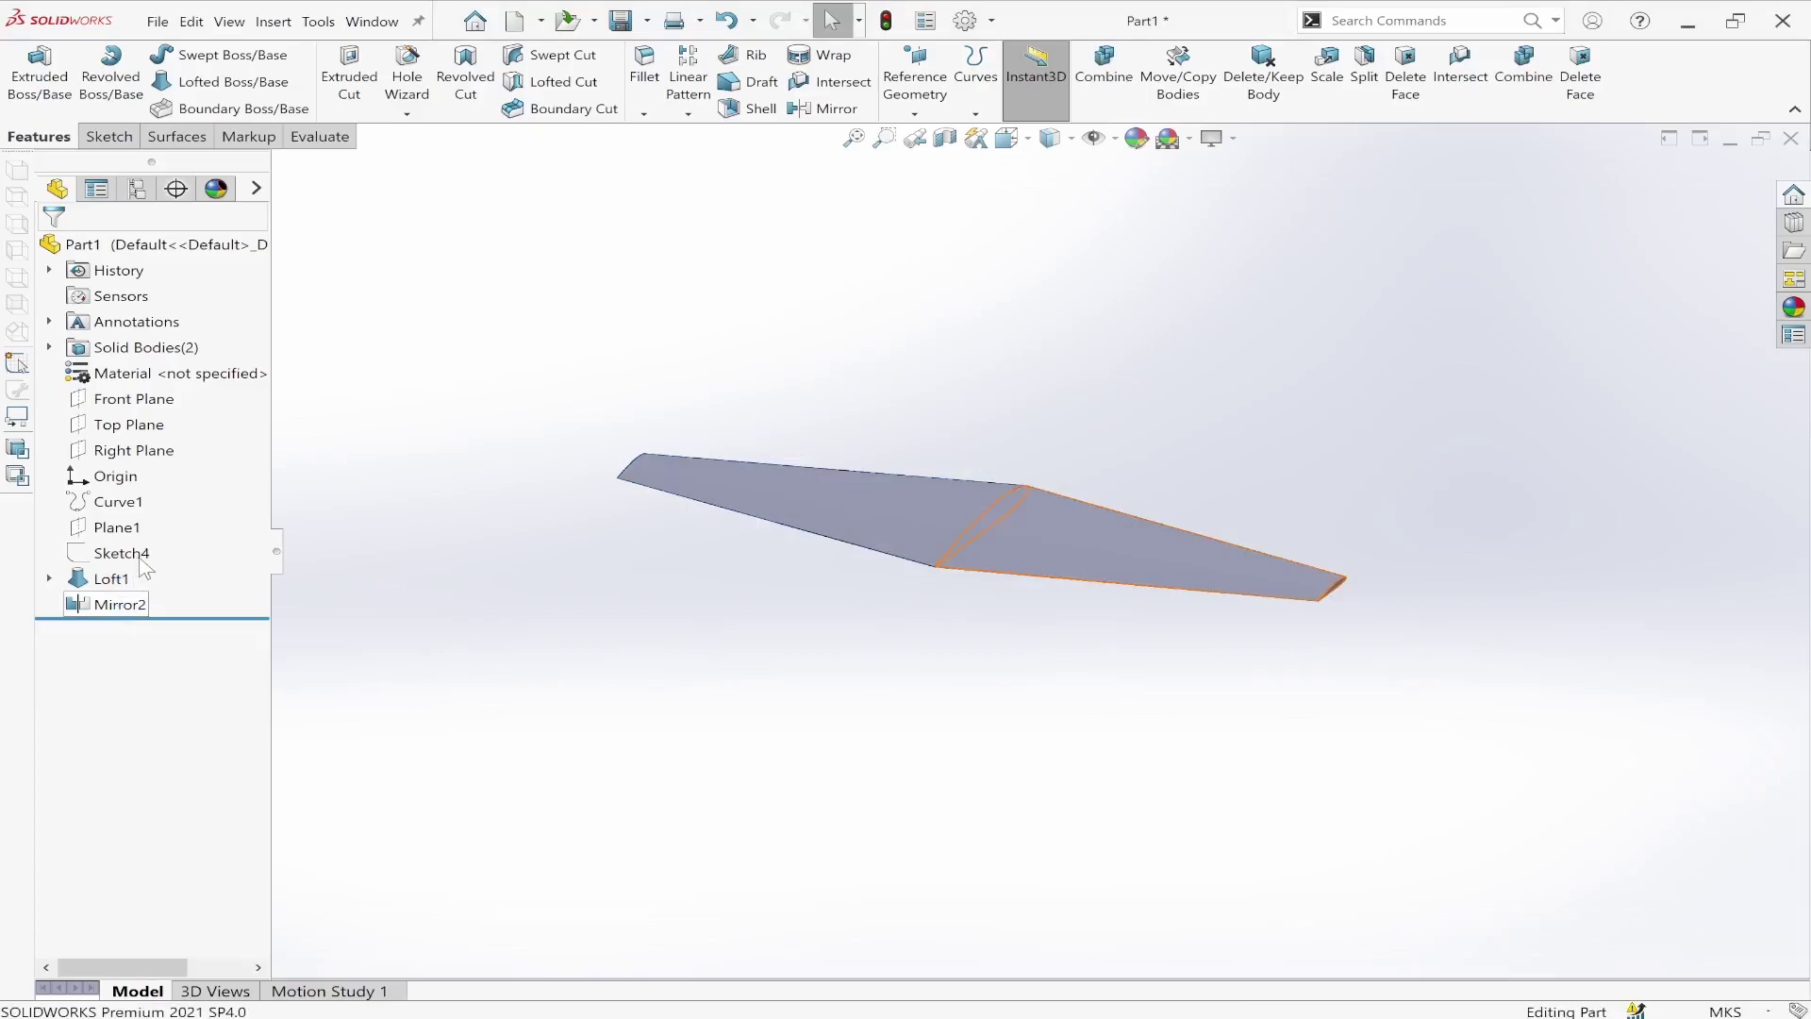
Step: Edit Mirror2 to turn on Merge solids, joining the mirrored wing half to Loft1 as one body
{"action": "left_click", "coordinate": [121, 603]}
{"action": "left_click", "coordinate": [133, 564]}
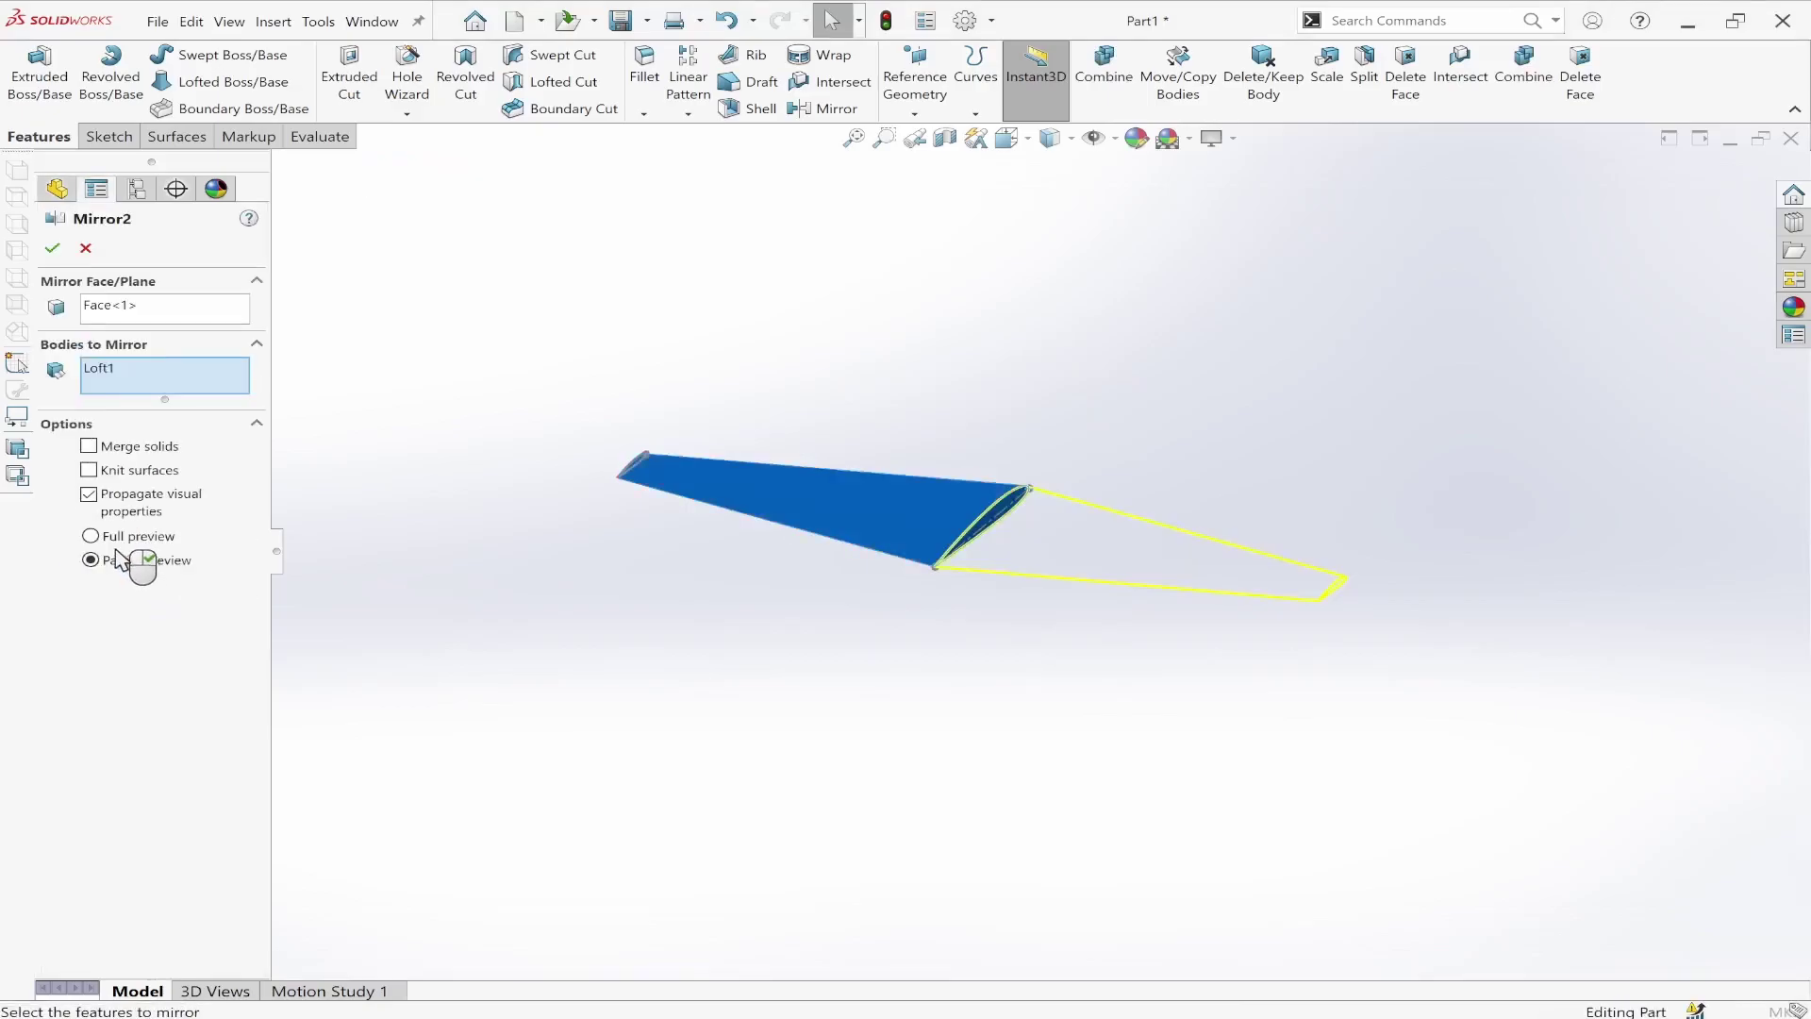
{"action": "left_click", "coordinate": [92, 447]}
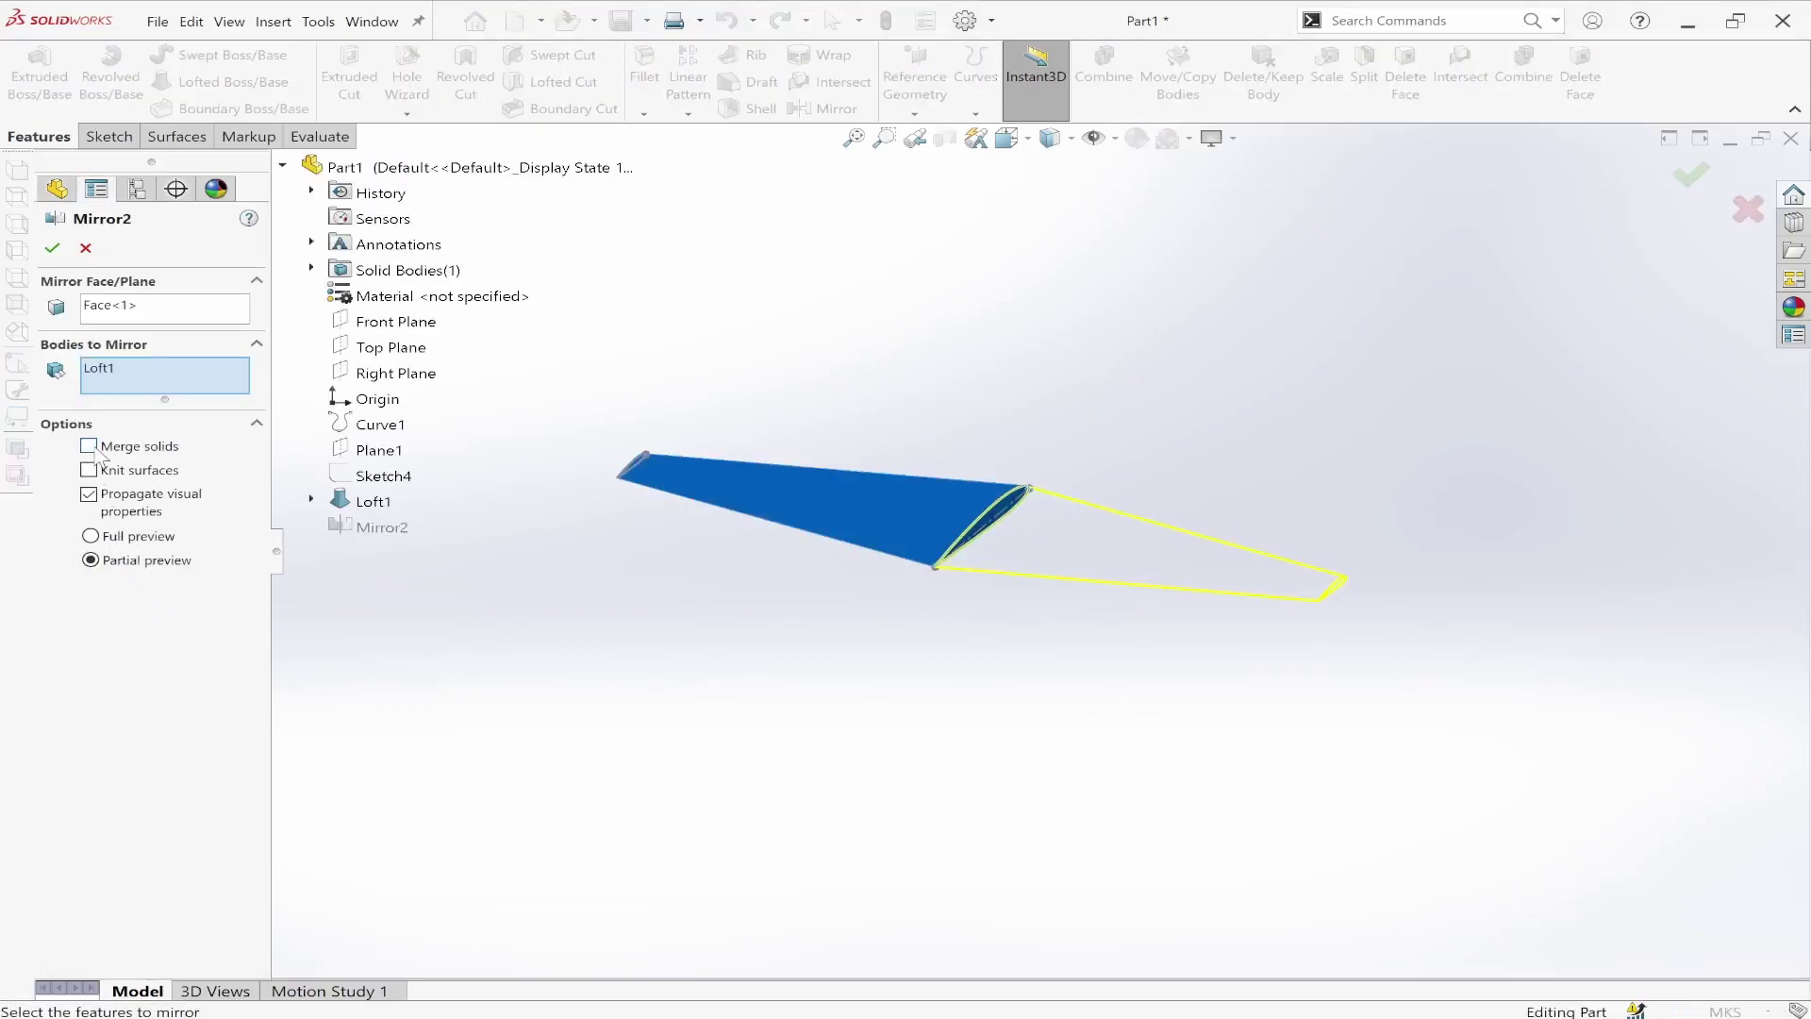
{"action": "left_click", "coordinate": [53, 250]}
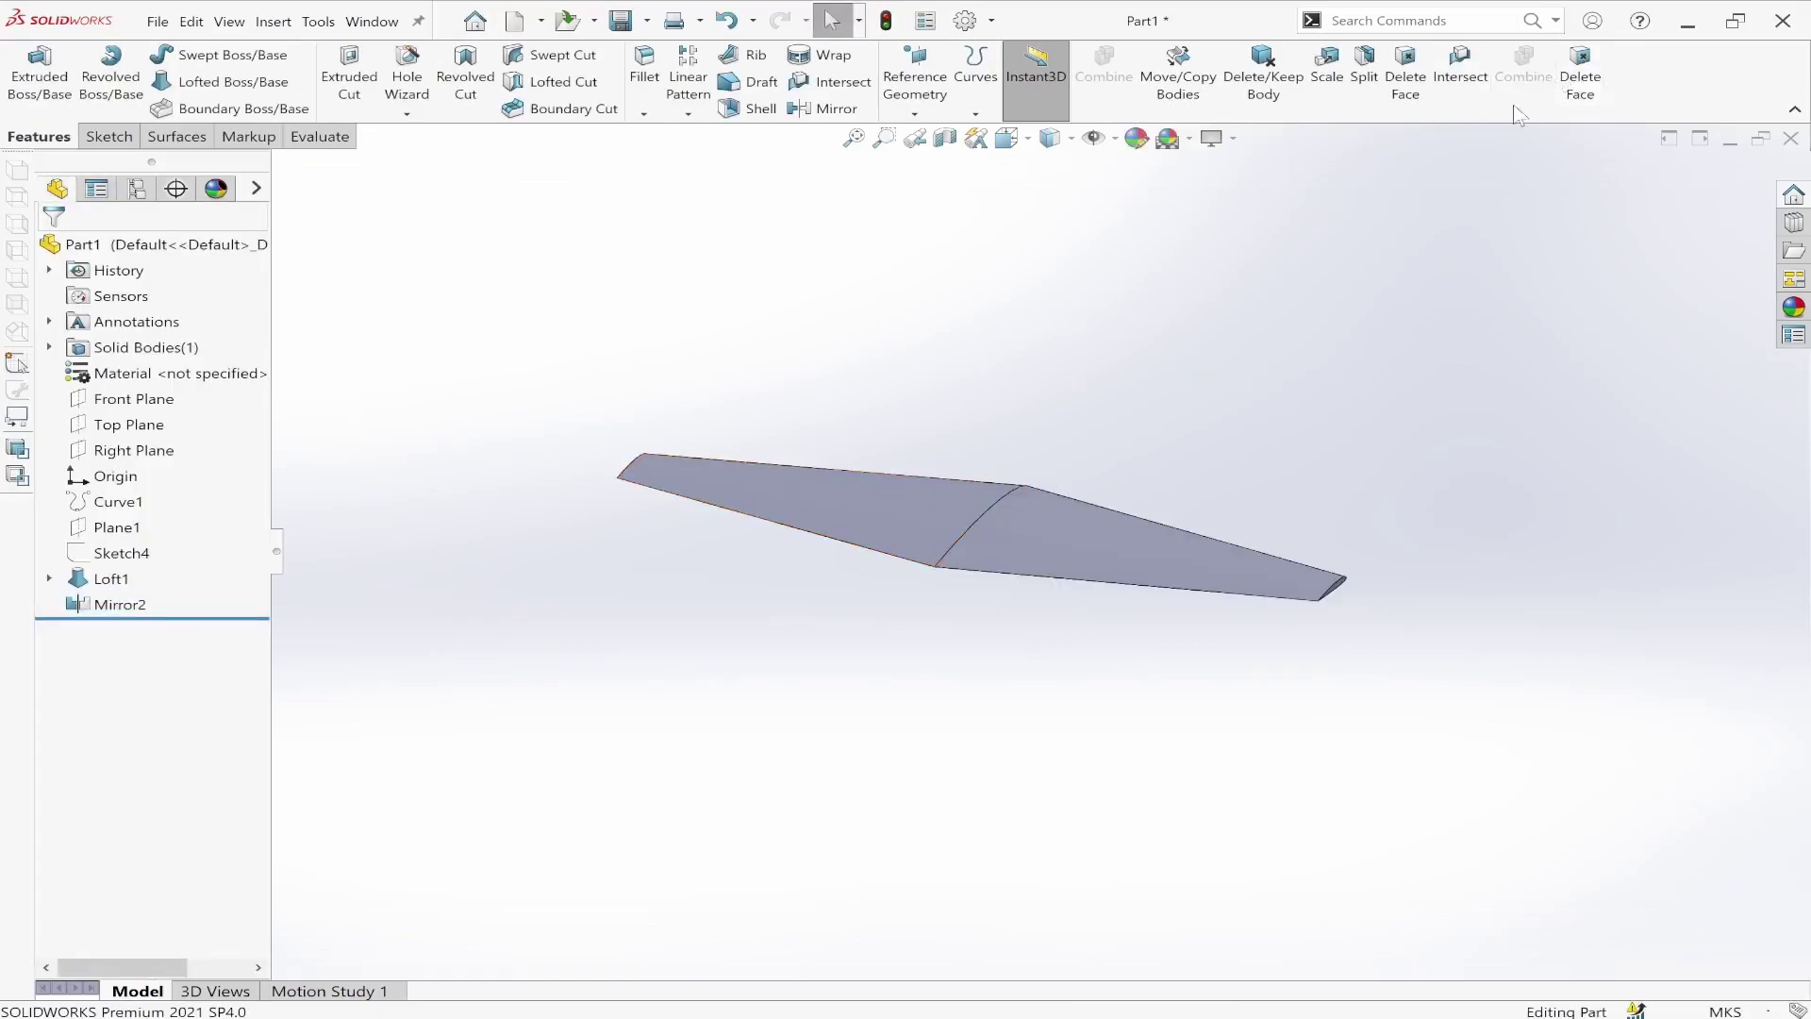
{"action": "key", "text": "ctrl+7"}
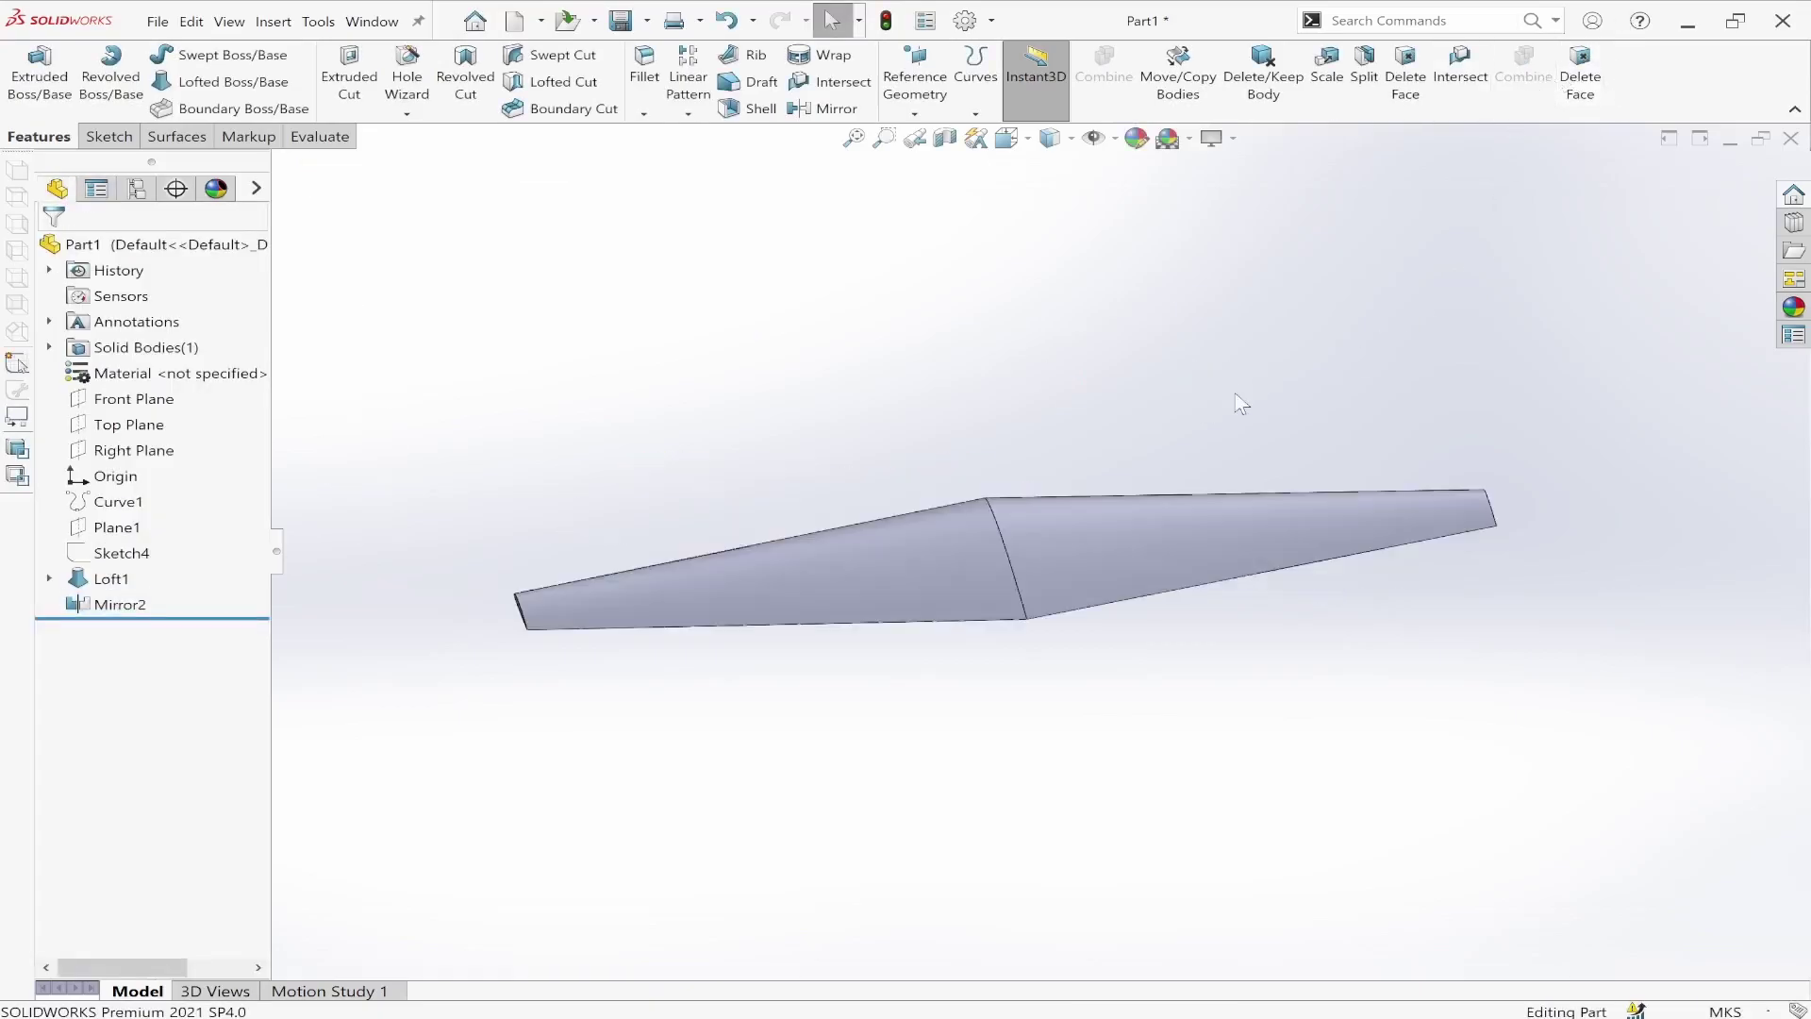